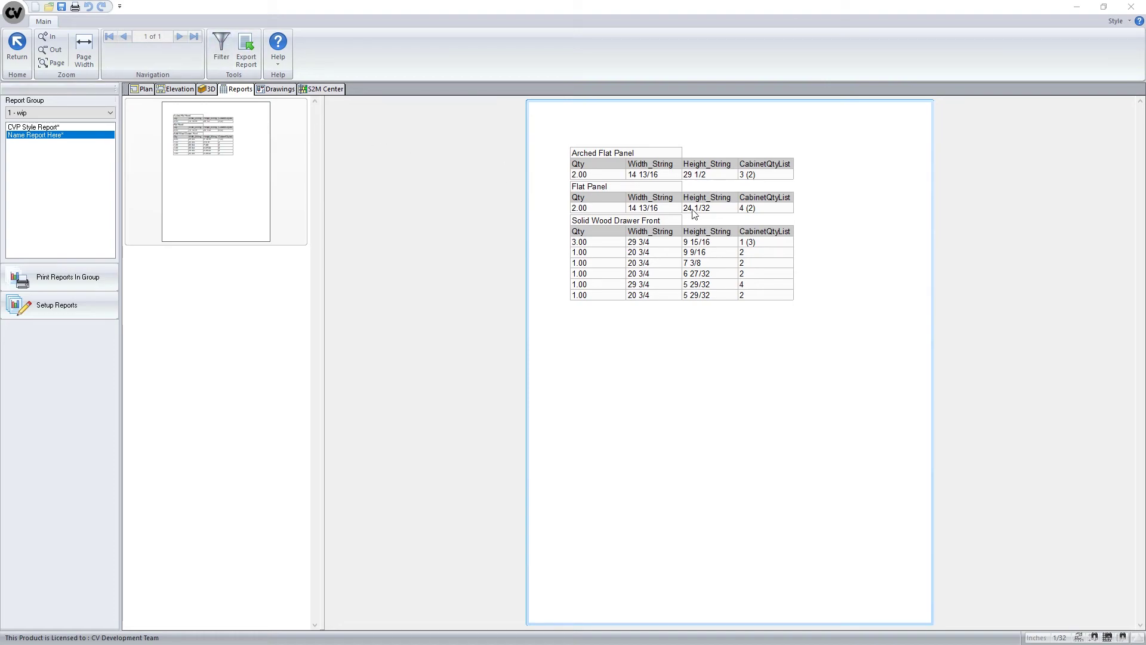
# Set the room's base cabinet door style to 2 1/2 Picture Frame RP Door in Oak with Outside Picture Frame edge and Swoop Panel Detail
pyautogui.click(141, 91)
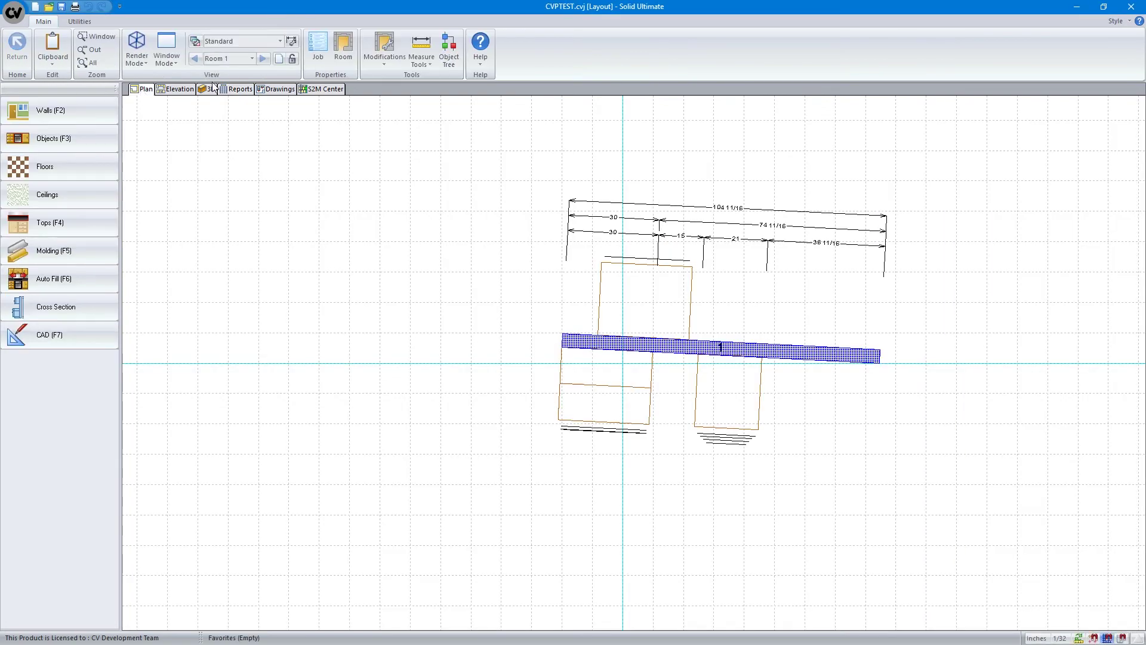
pyautogui.click(343, 45)
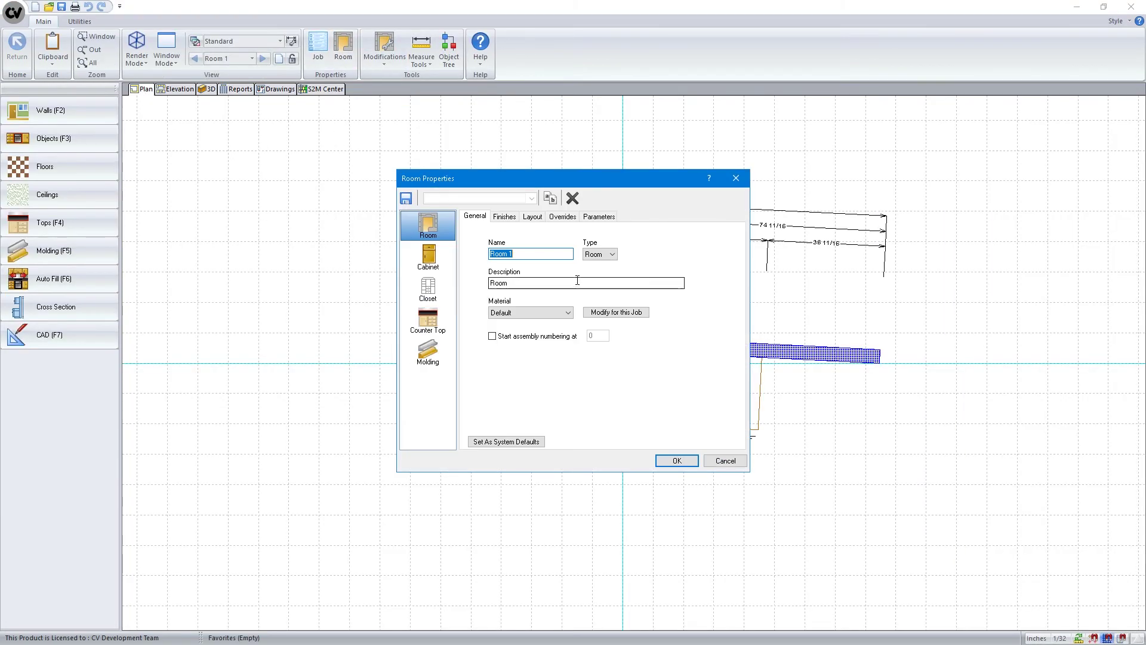
pyautogui.click(439, 256)
pyautogui.click(581, 216)
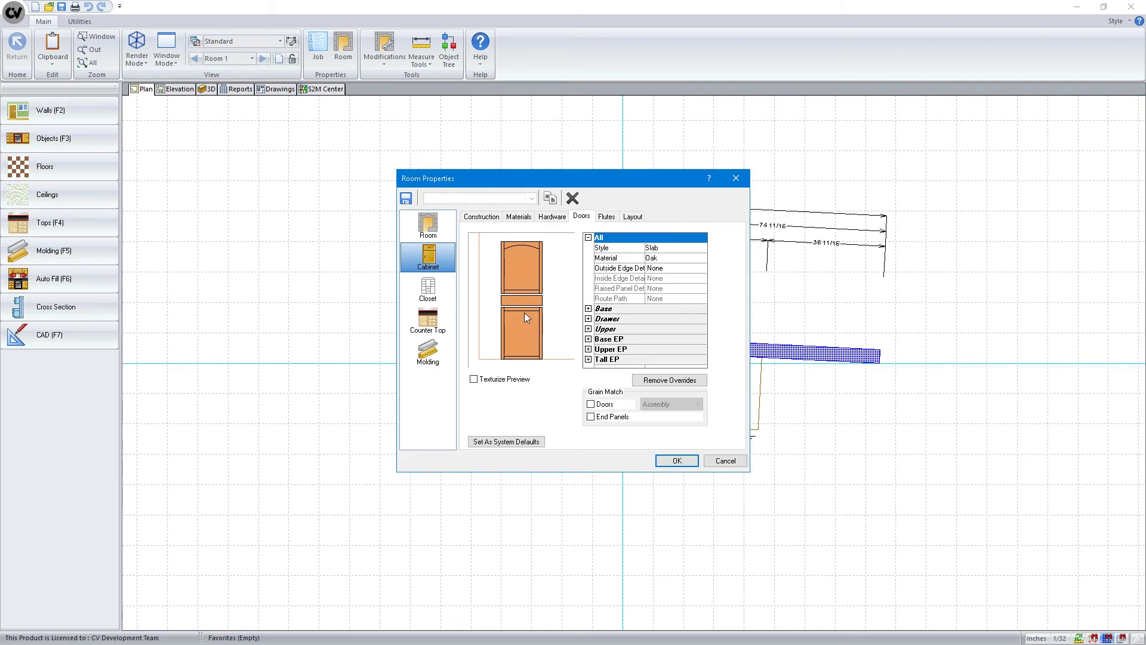
pyautogui.click(524, 336)
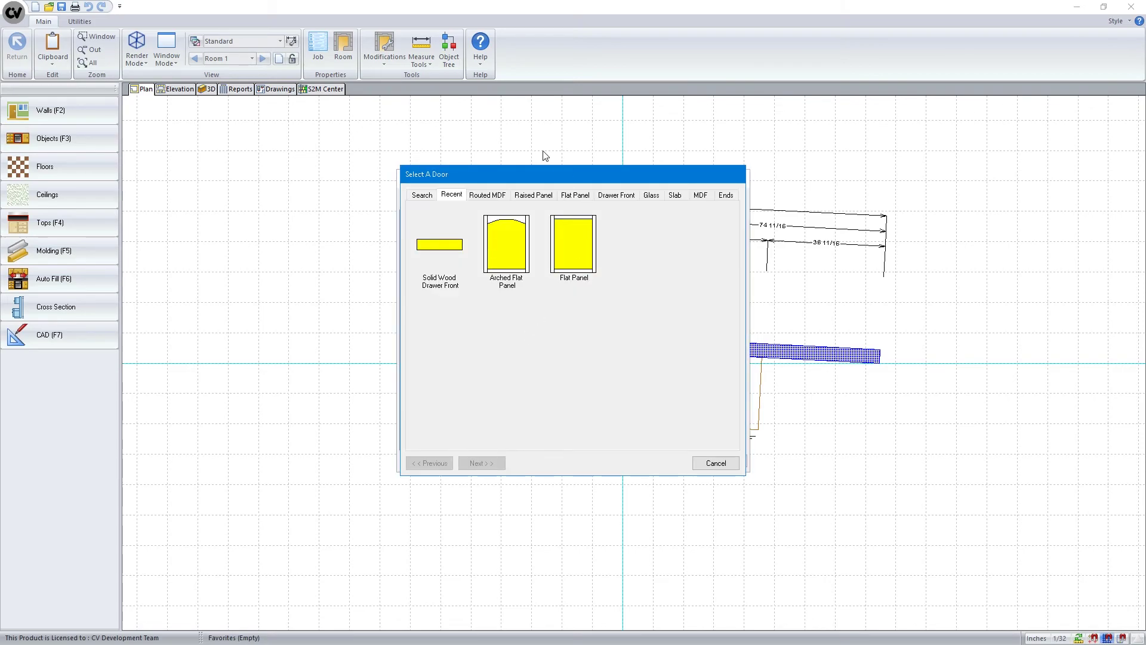
pyautogui.click(553, 196)
pyautogui.click(447, 257)
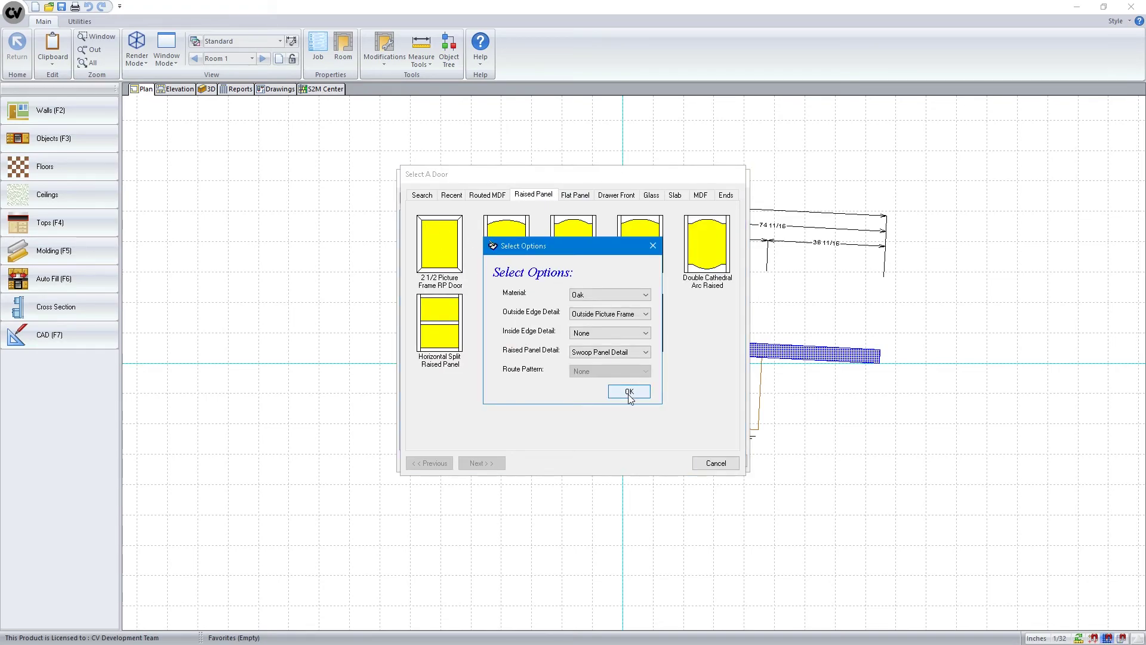
pyautogui.click(629, 392)
pyautogui.click(671, 460)
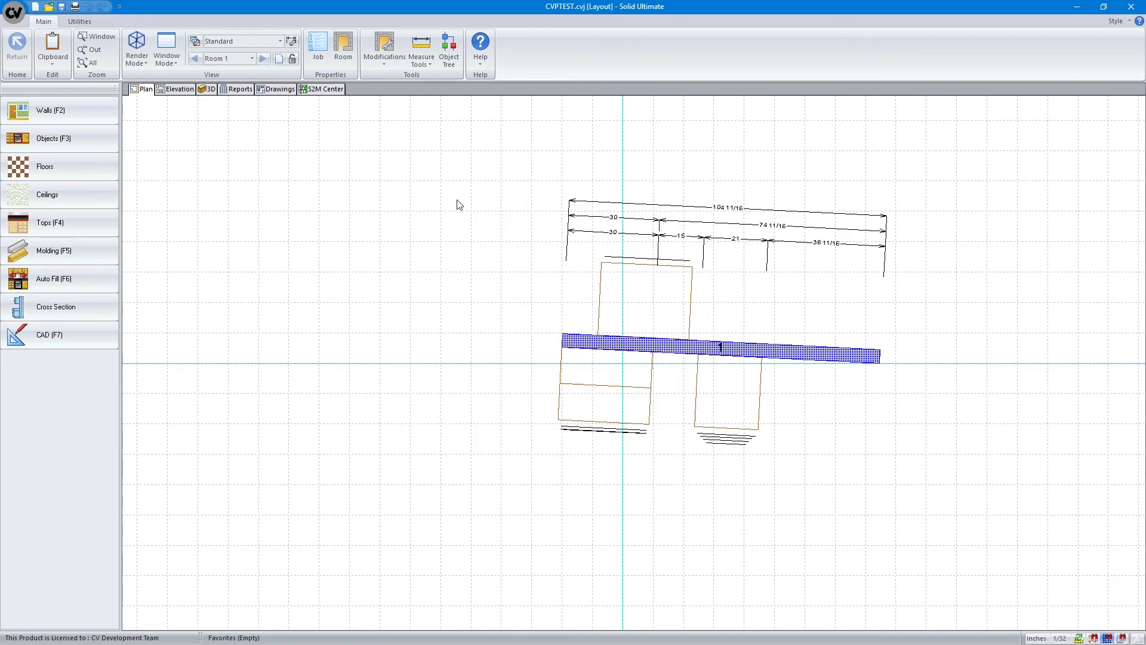
# View the Name Report Here report from the 1 - wip group in the Report Center
pyautogui.click(245, 91)
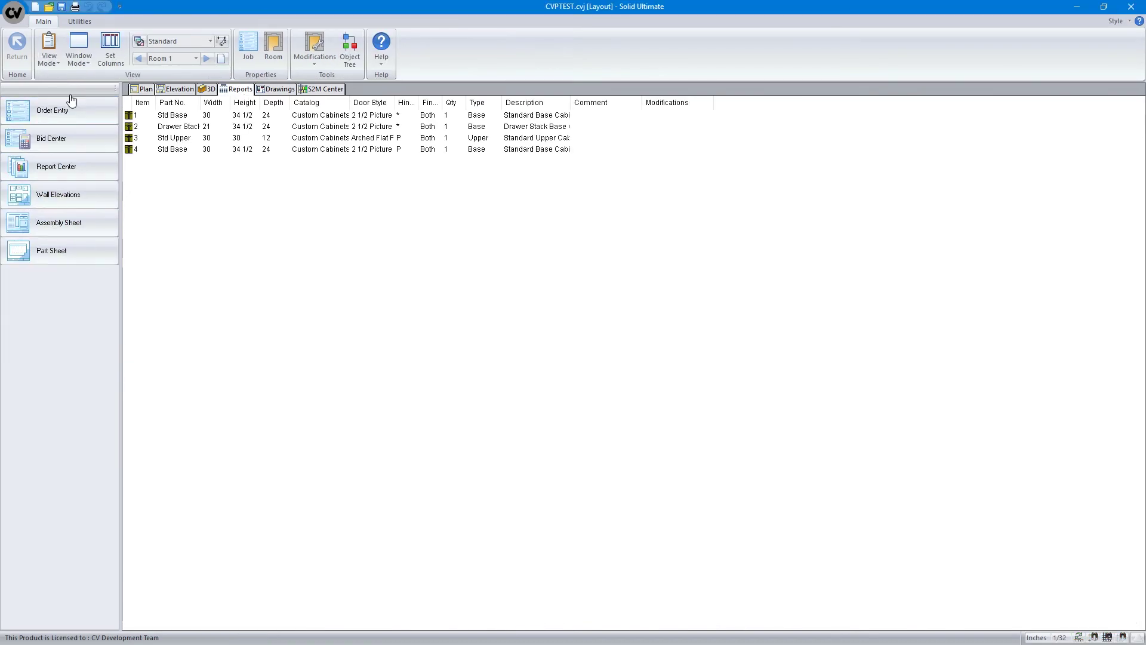
pyautogui.click(73, 171)
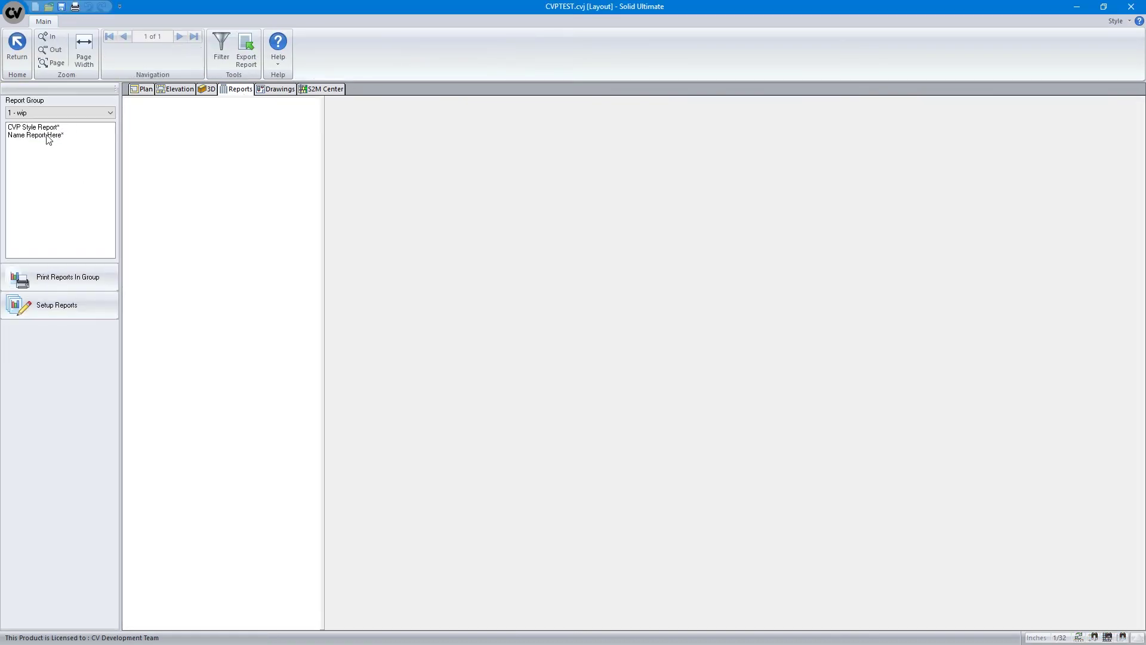
pyautogui.click(48, 136)
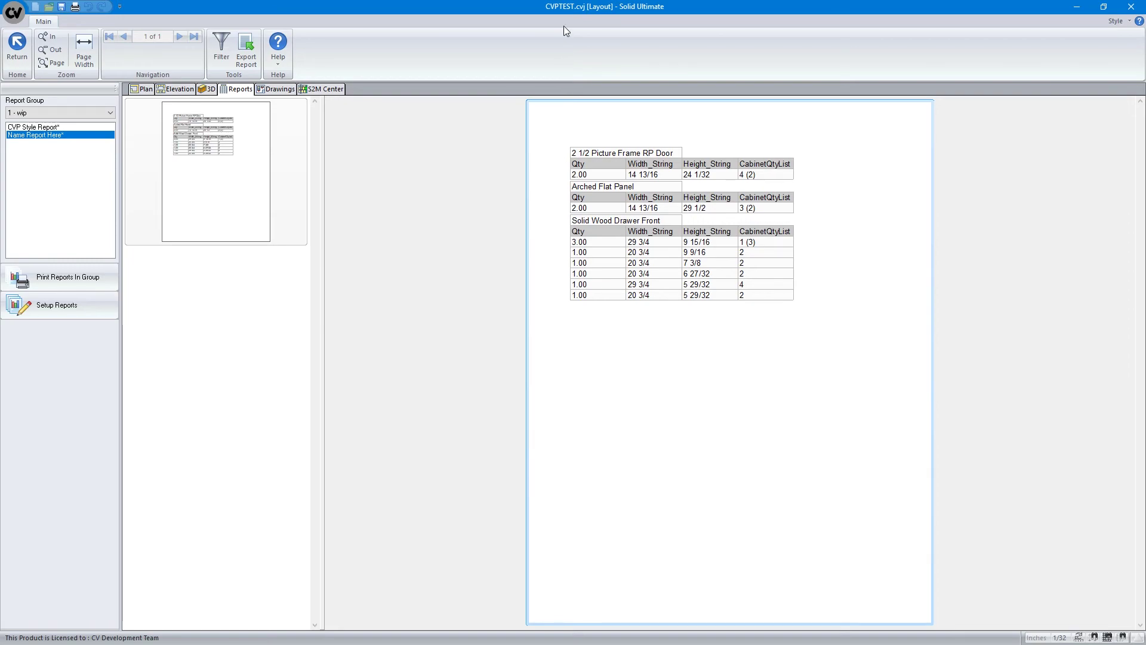
# Examine the Doors table and its Cabinet(Qty) statement in the advanced properties of the Name Report Here report
pyautogui.click(101, 305)
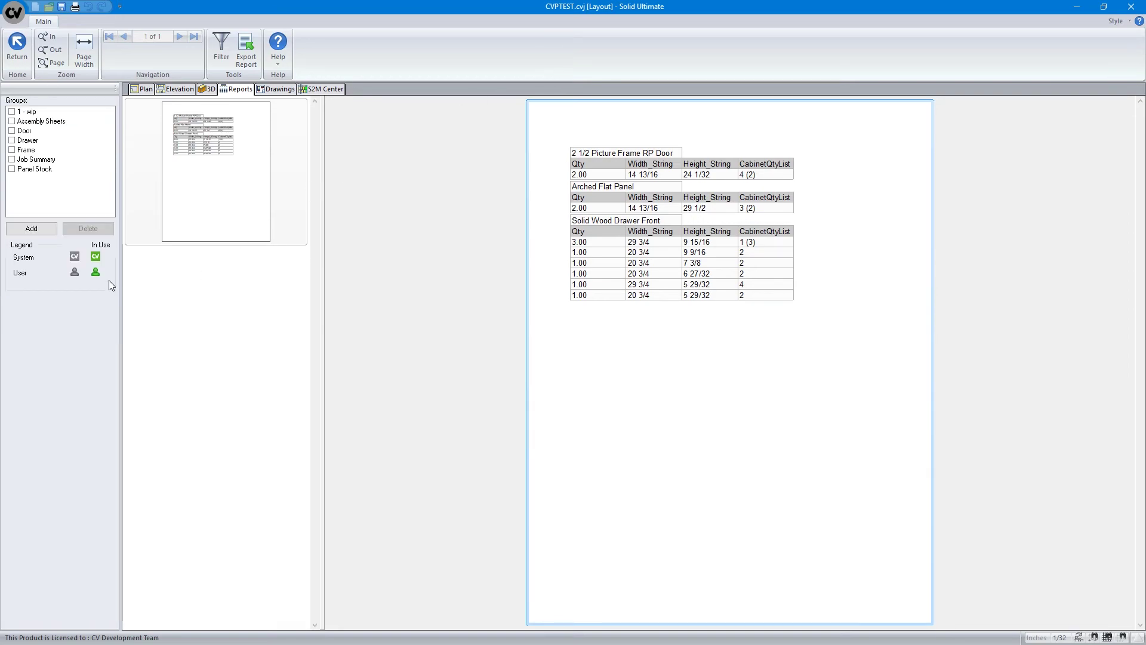
pyautogui.click(163, 623)
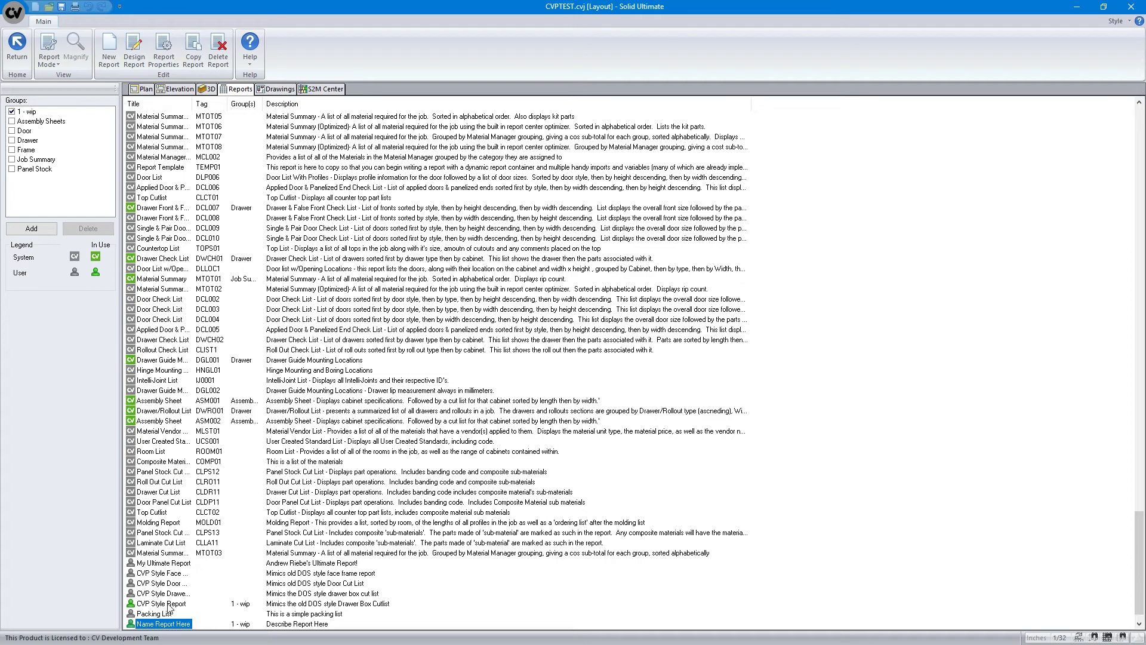
pyautogui.click(174, 58)
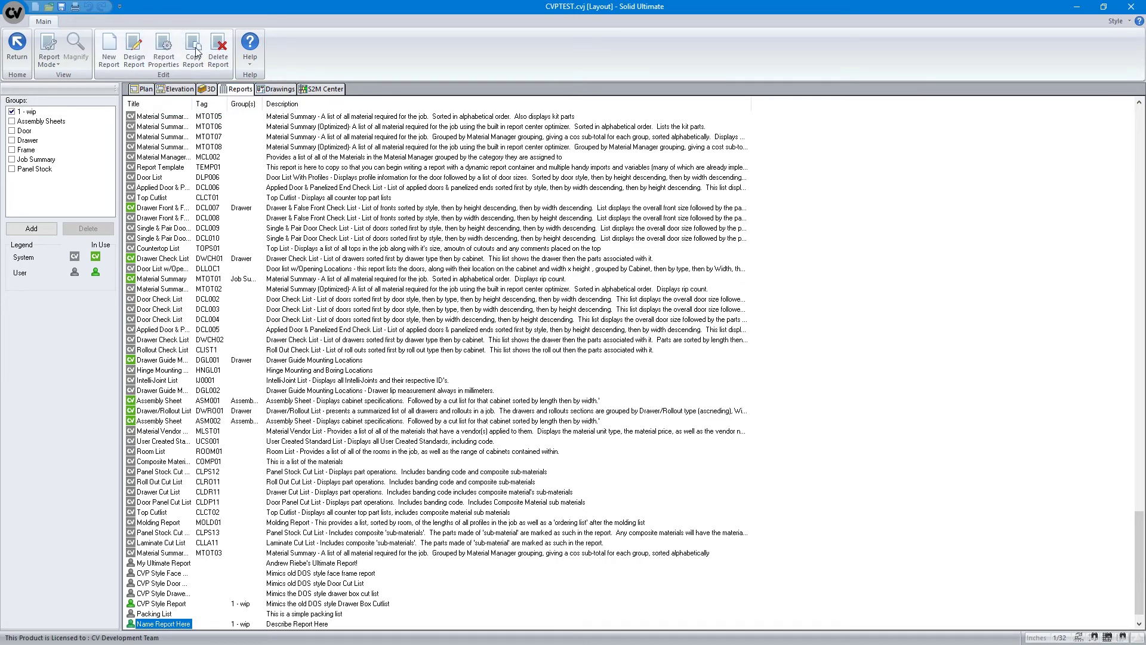
pyautogui.click(420, 236)
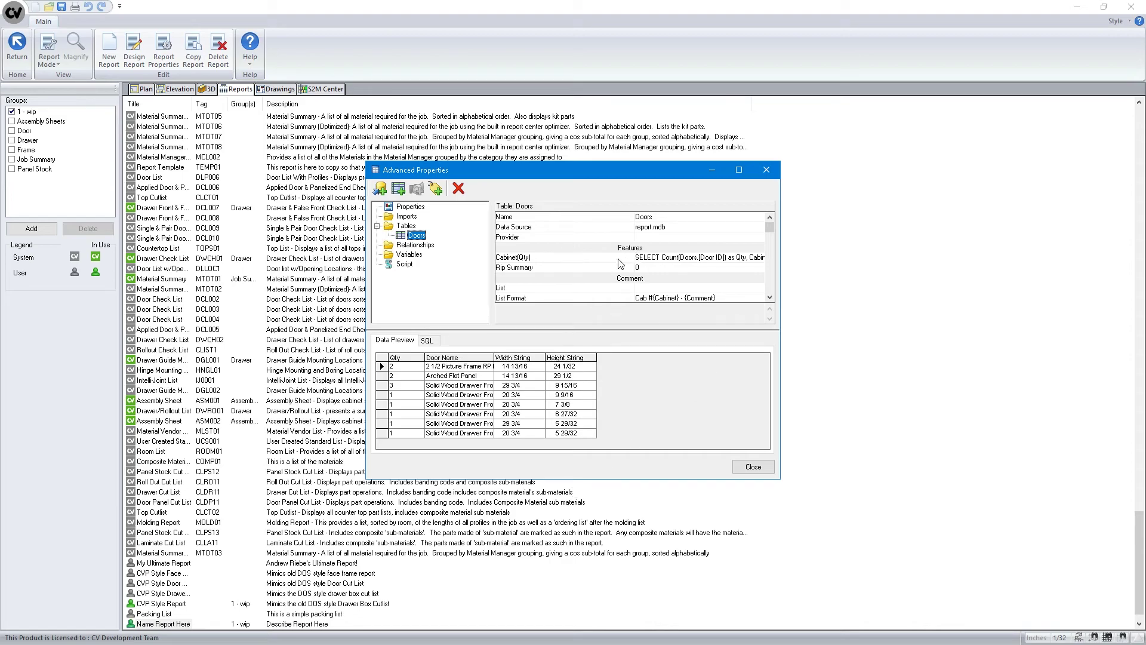
pyautogui.click(695, 258)
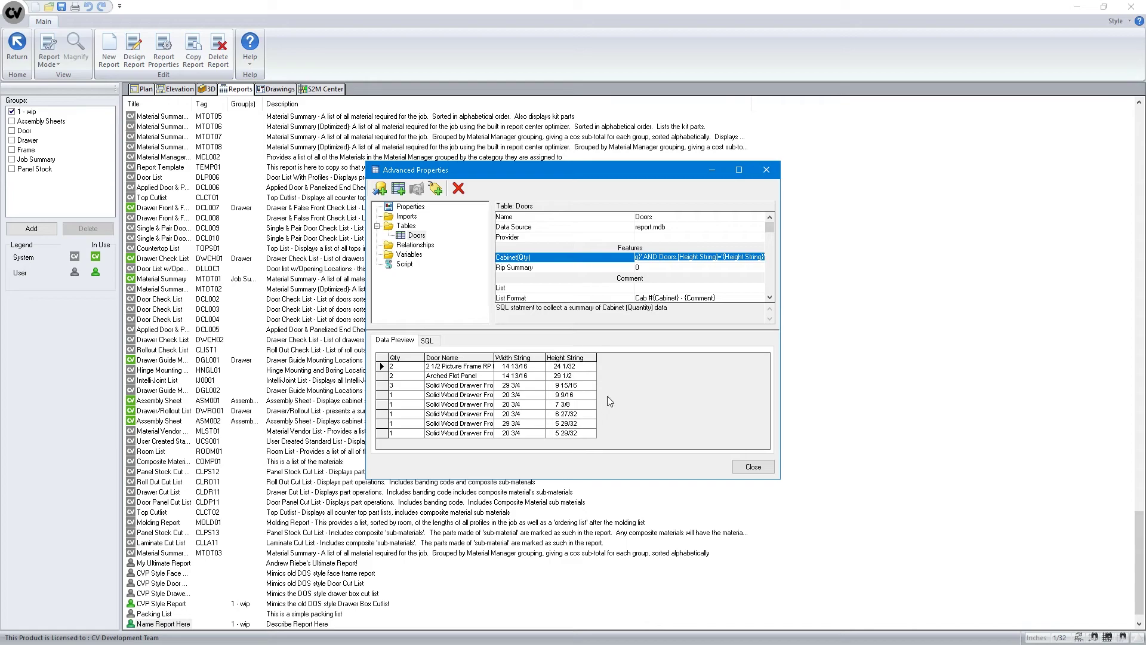
pyautogui.click(746, 467)
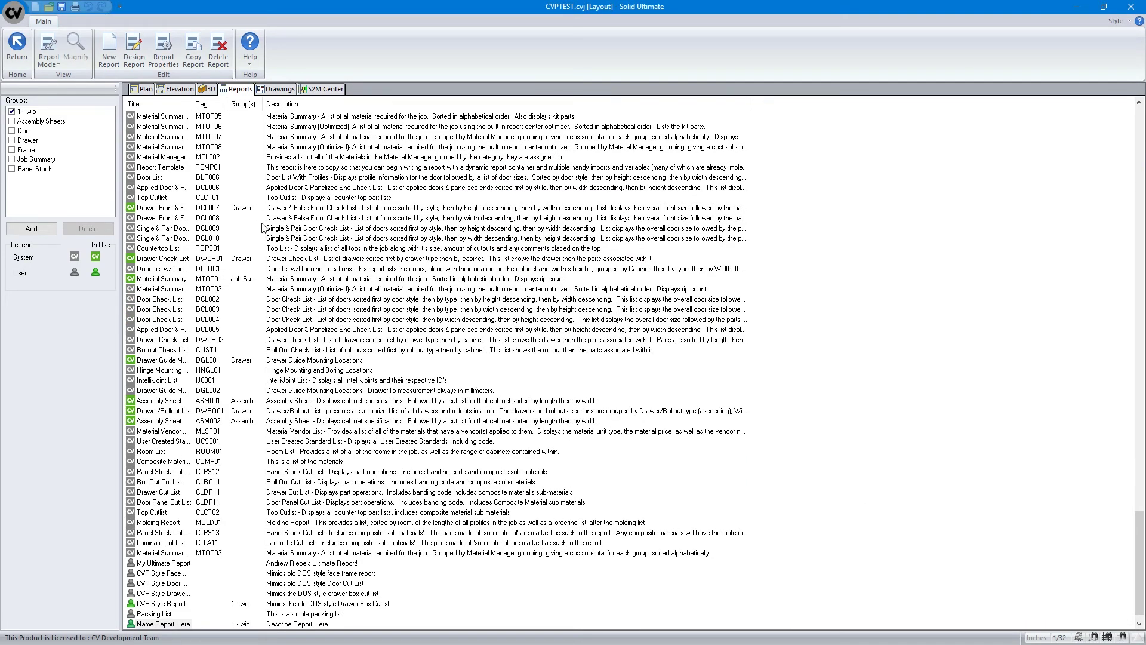
# Create a new report named Simple Door List and describe it as a simple door list grouped by type, width and height
pyautogui.click(135, 54)
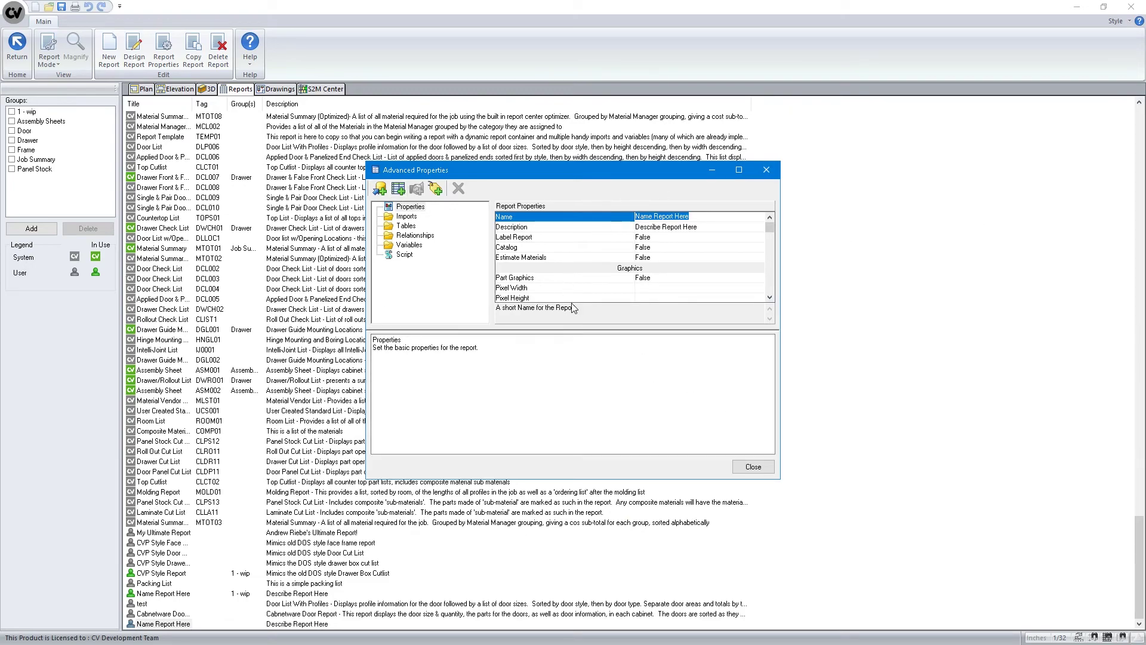
pyautogui.write('Simple Door List')
pyautogui.click(657, 227)
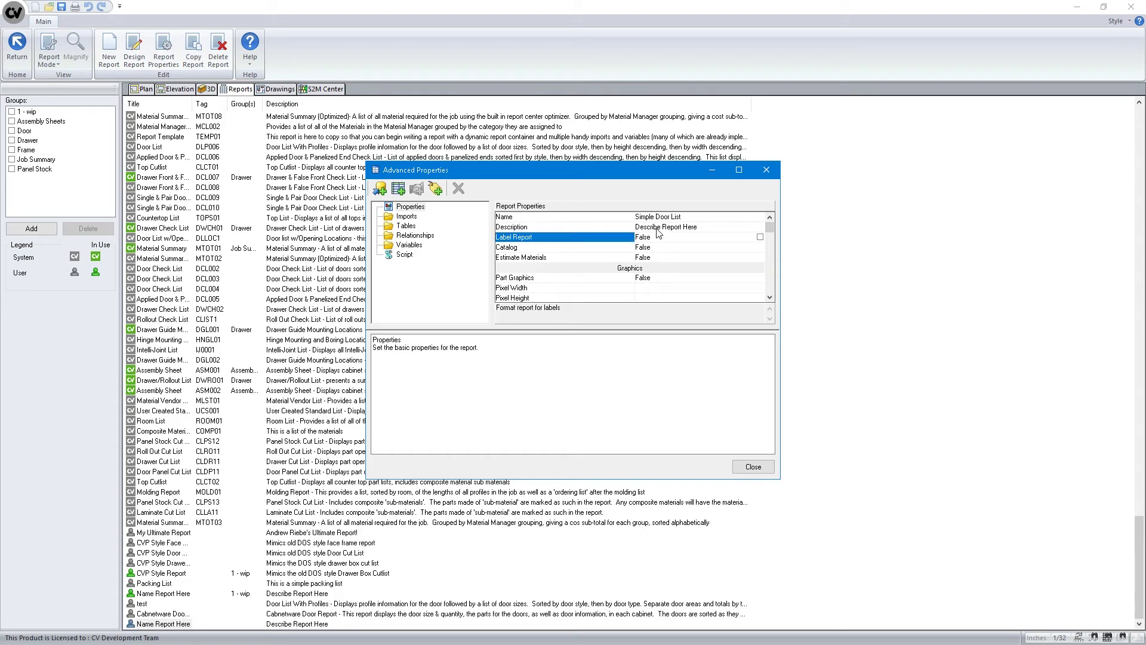
pyautogui.write('Simple')
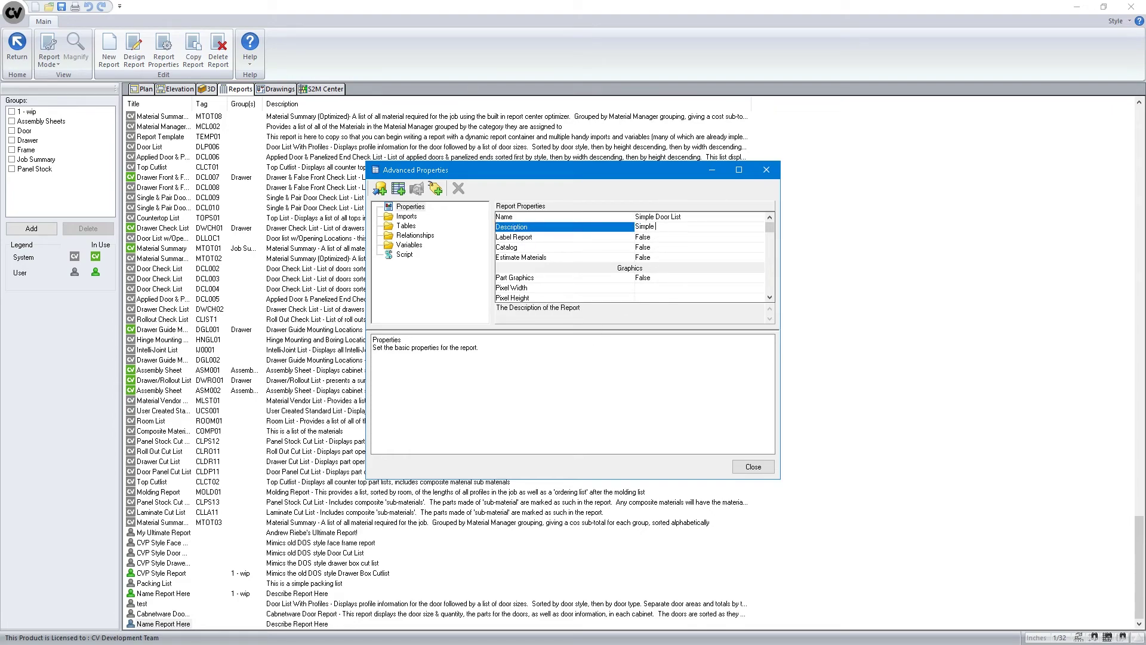
pyautogui.write(' Door List - Sorroups by type. widht, heigh')
pyautogui.press('BackSpace')
pyautogui.press('BackSpace')
pyautogui.press('BackSpace')
pyautogui.write('dth')
# Add a table to the report based on the Doors source, selecting the 32mm Reference field
pyautogui.click(407, 217)
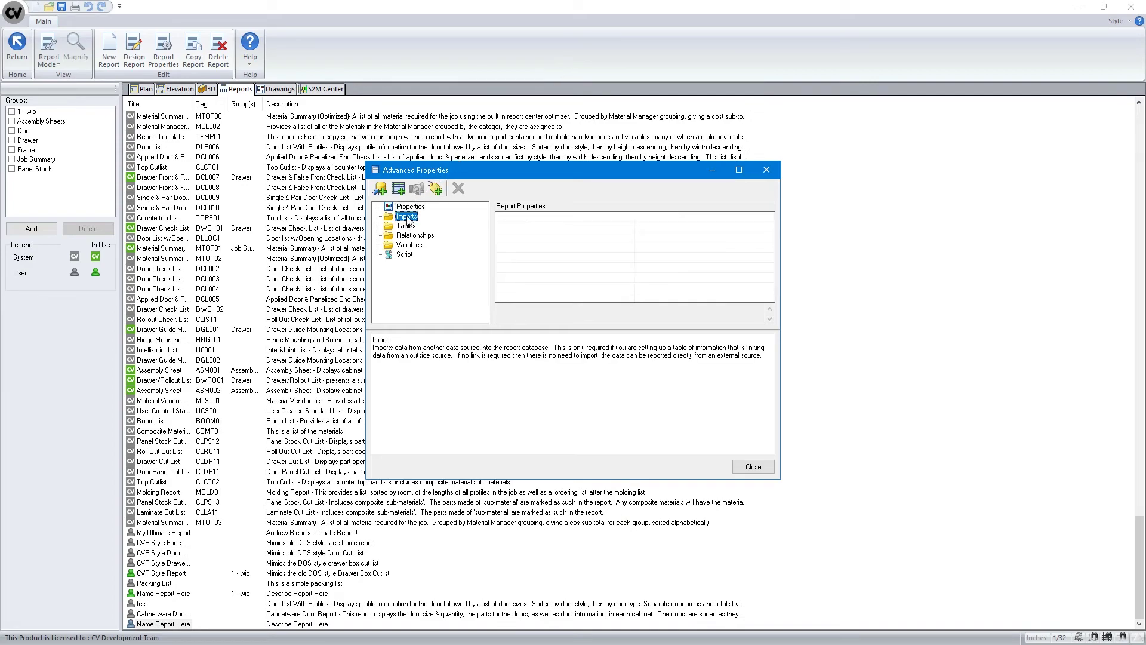
pyautogui.click(399, 190)
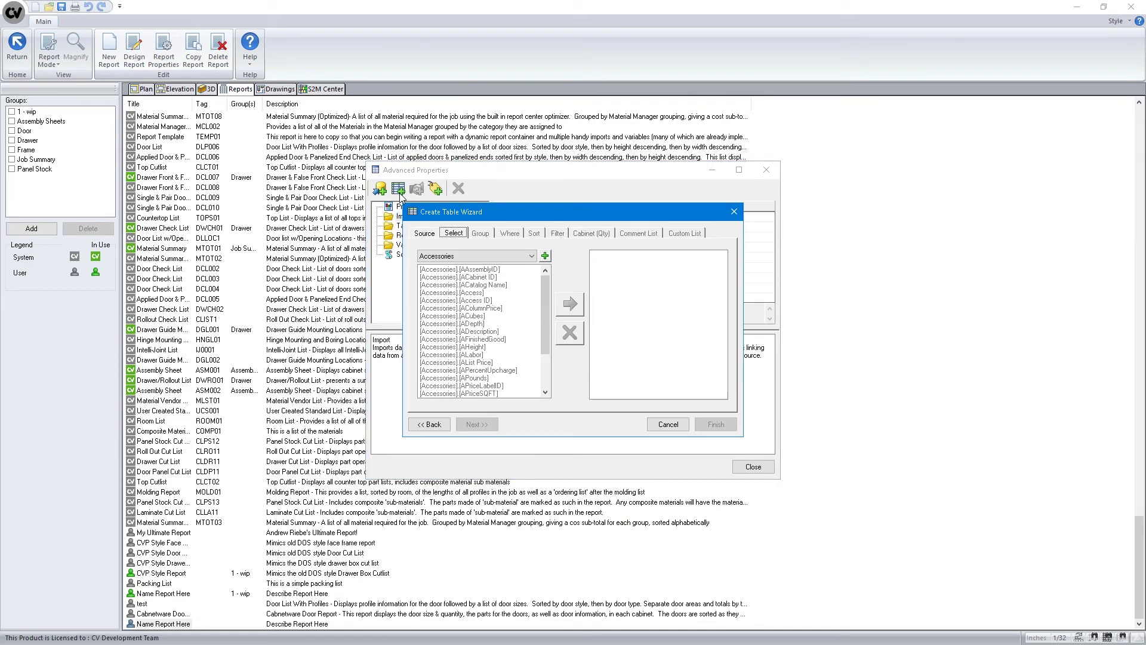
pyautogui.click(513, 258)
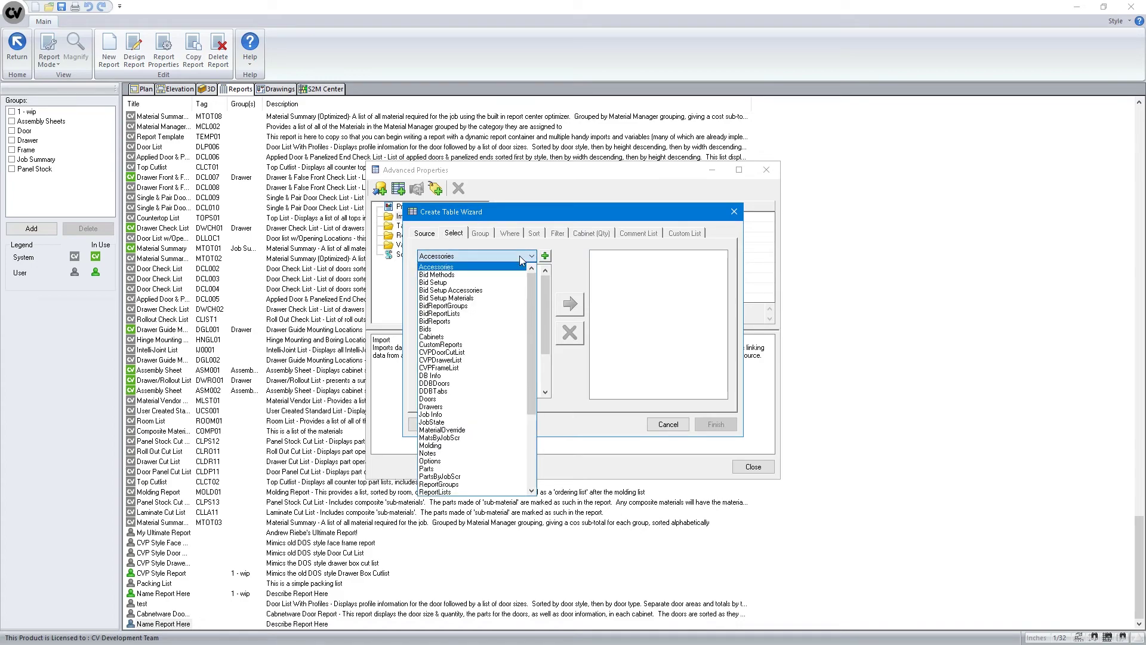
pyautogui.click(437, 400)
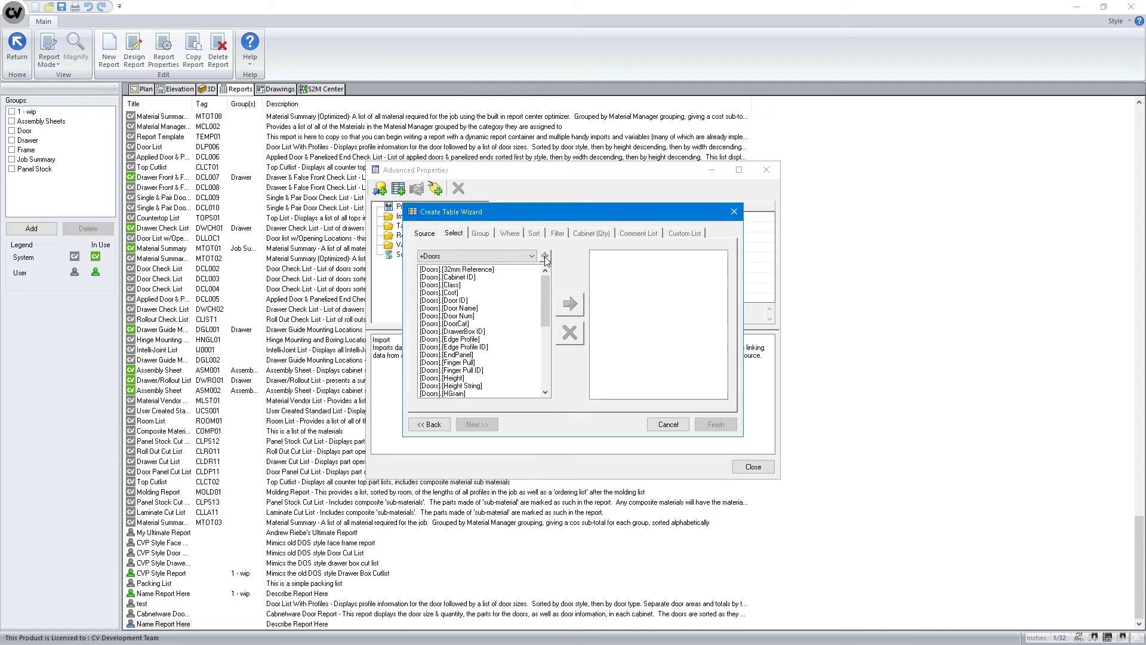
pyautogui.click(461, 270)
pyautogui.doubleClick(461, 270)
pyautogui.click(718, 423)
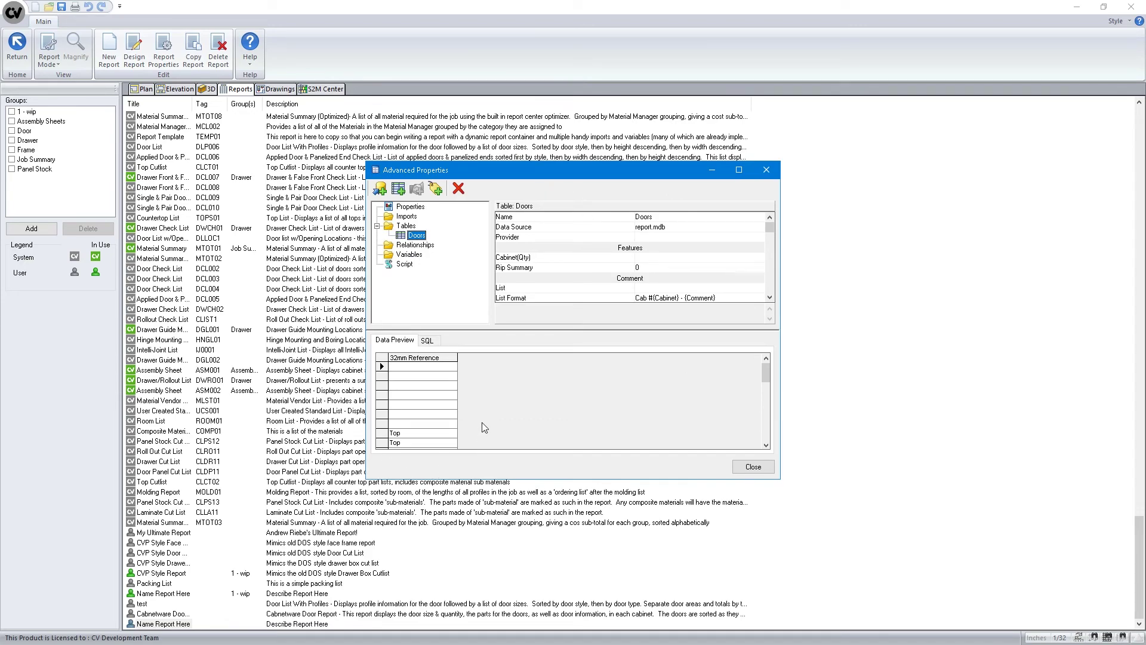
# Change the Doors table query to SELECT * and review the available columns in its data preview
pyautogui.click(427, 341)
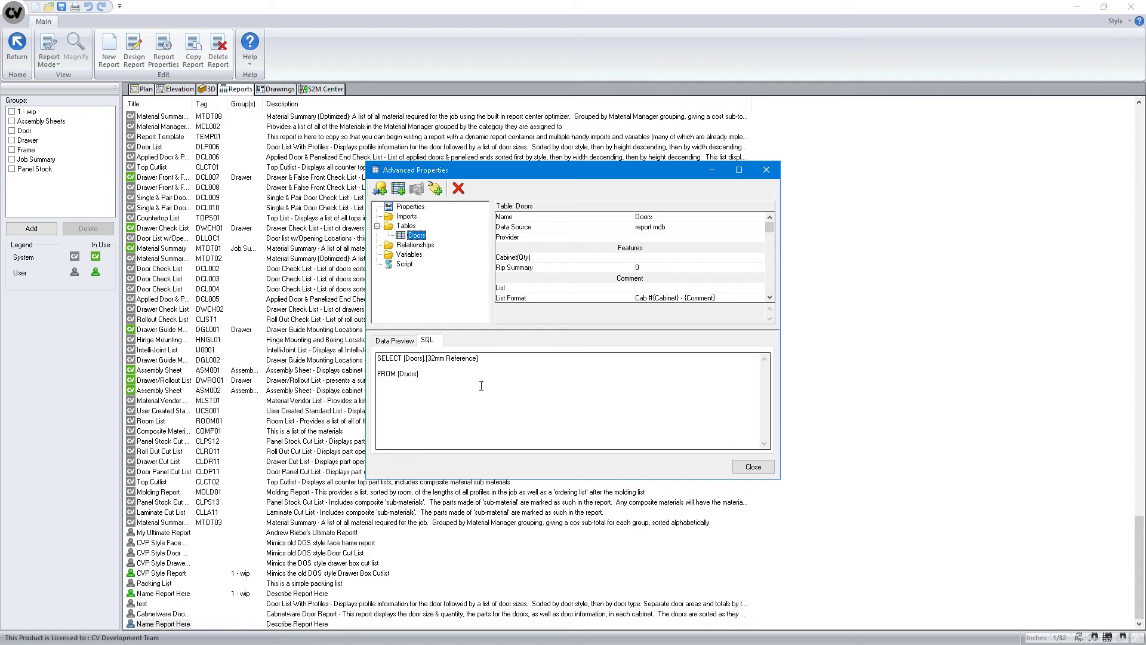
pyautogui.moveTo(484, 359); pyautogui.dragTo(404, 358)
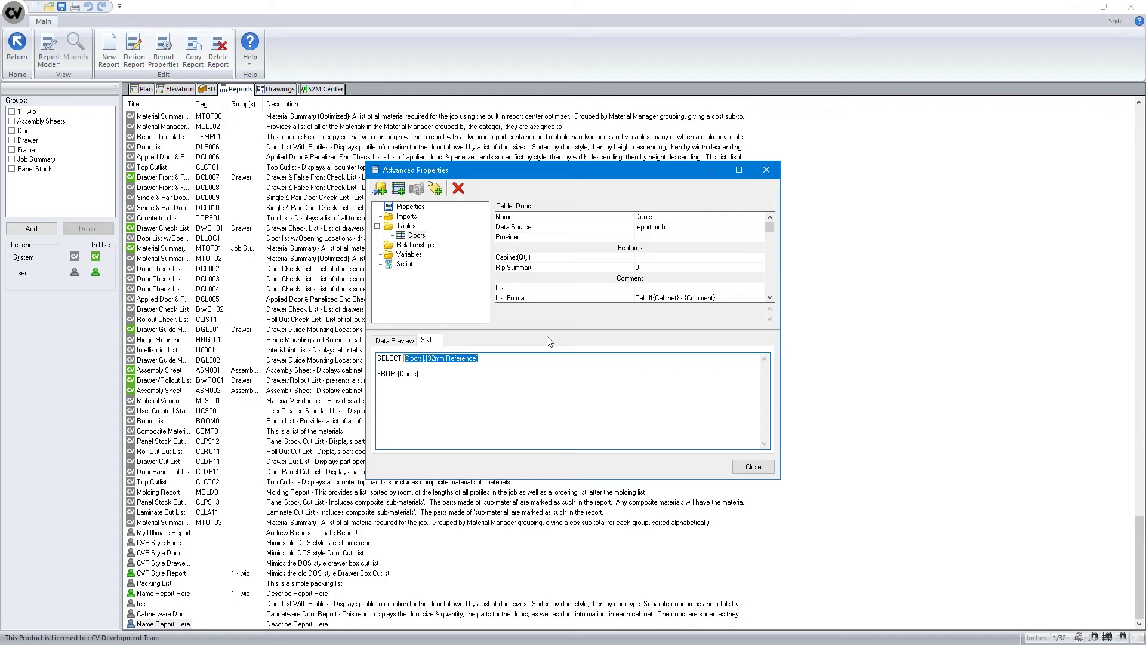
pyautogui.write('*')
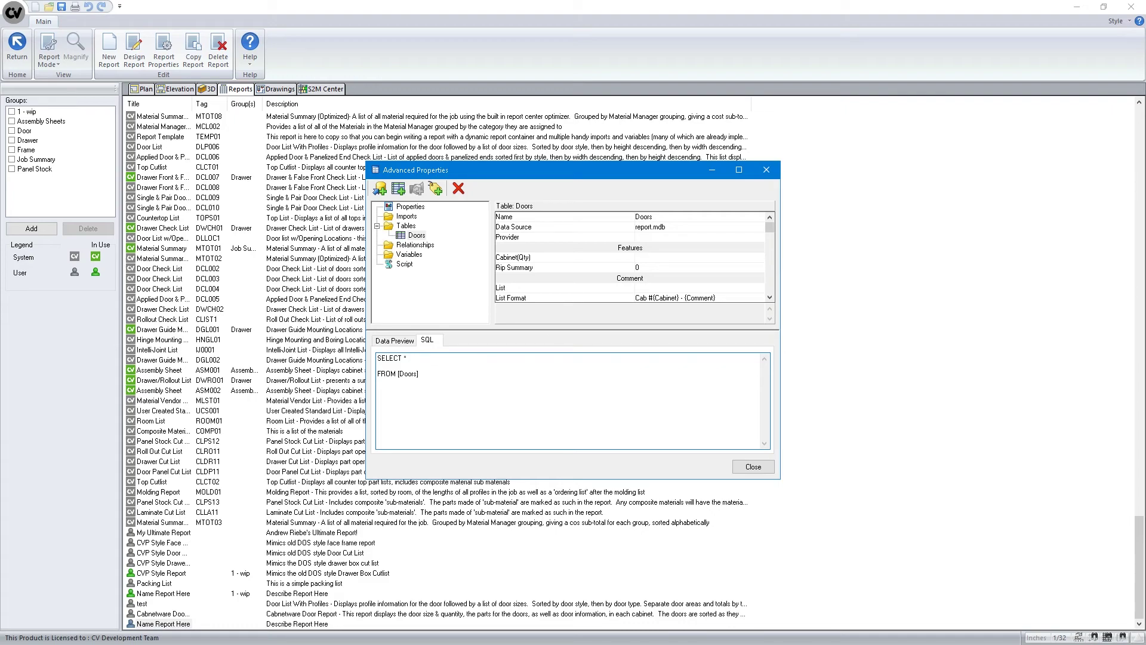
pyautogui.click(410, 237)
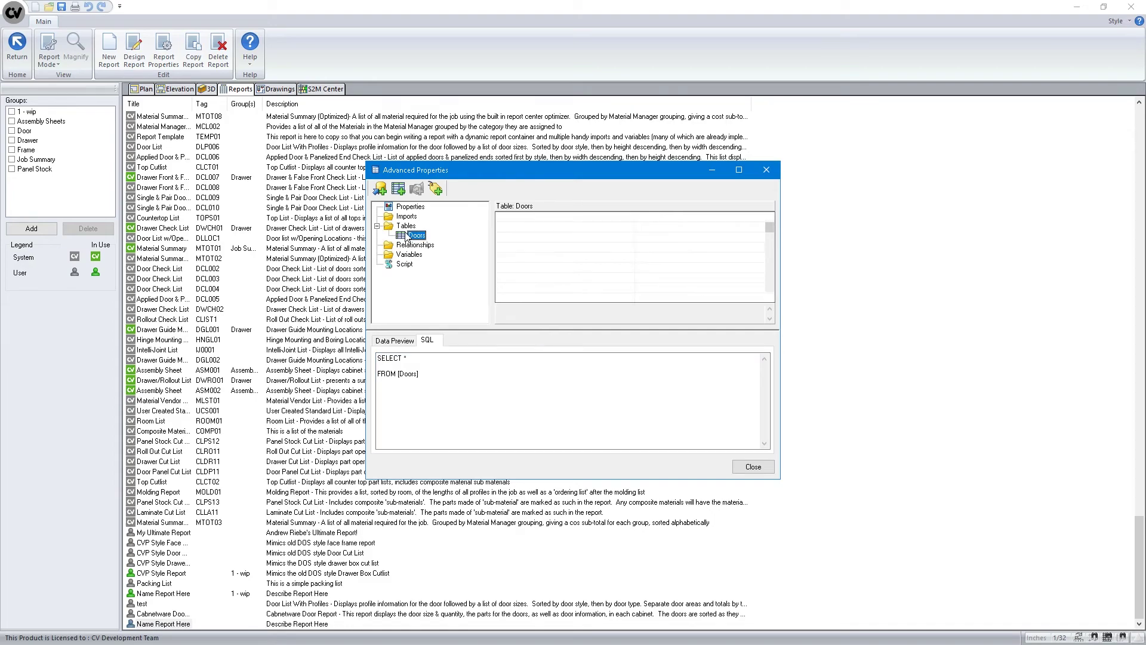
pyautogui.click(404, 341)
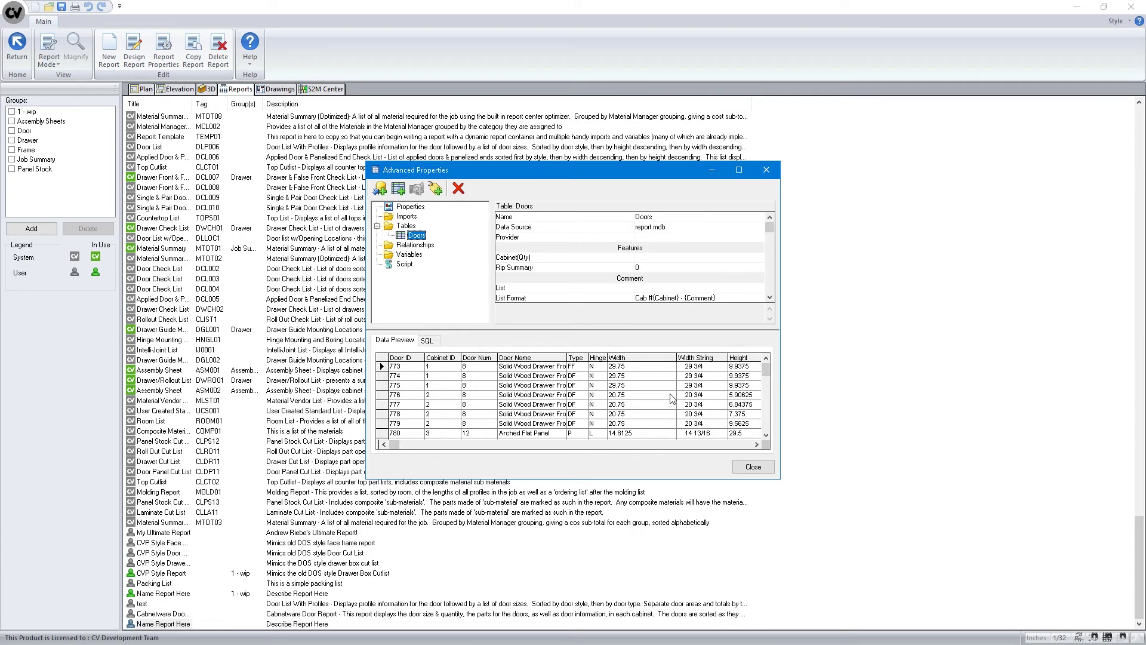
pyautogui.click(757, 445)
pyautogui.click(757, 445)
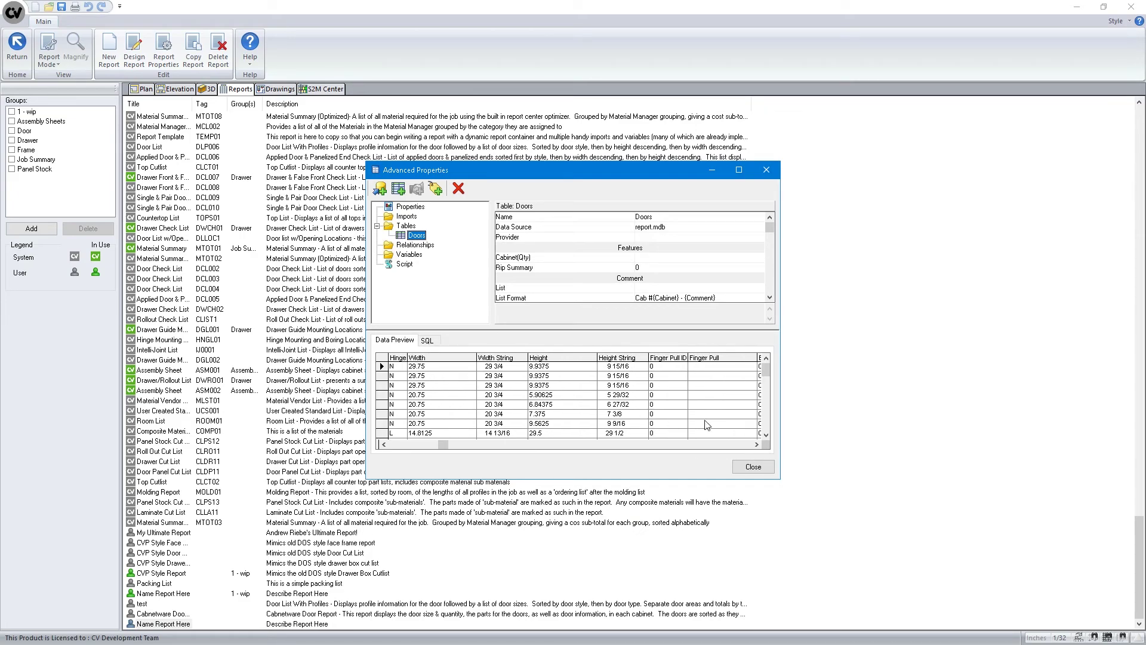
pyautogui.click(384, 445)
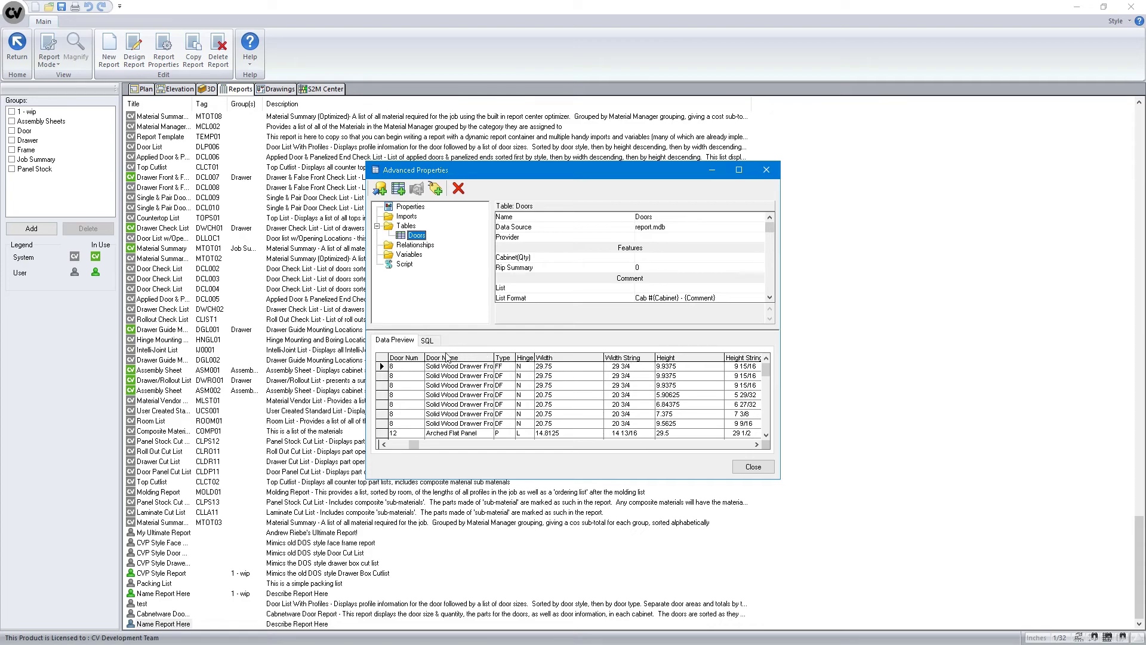
# Rewrite the Doors query to select Doors.[Door Name], Doors.[Width String] and Doors.[Height String], and apply it
pyautogui.click(427, 341)
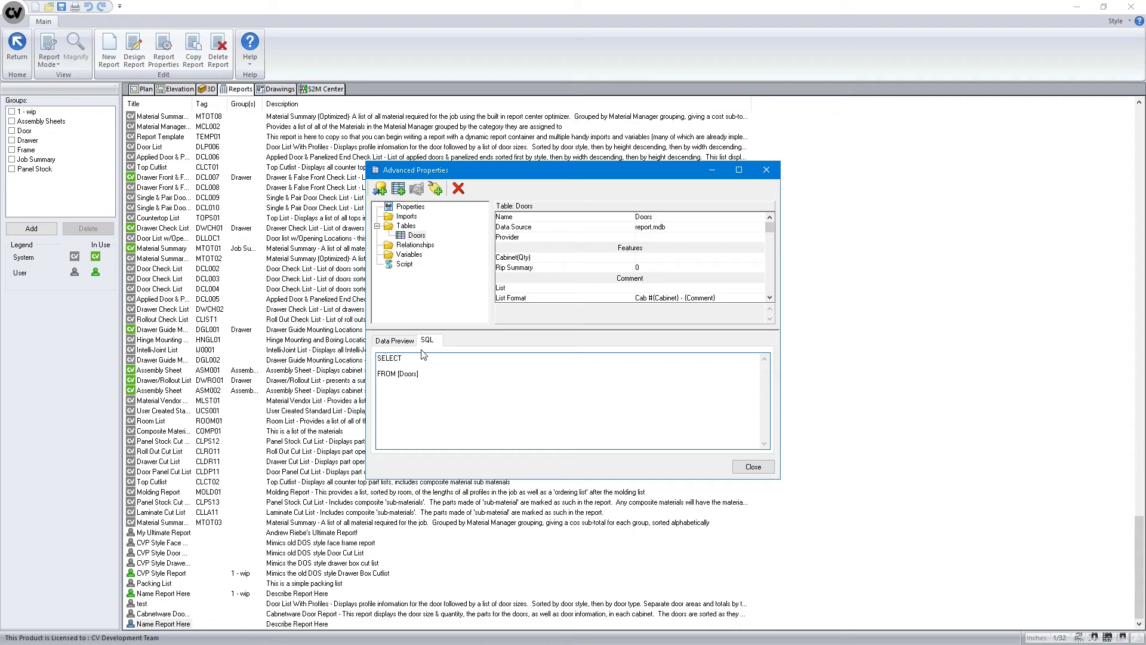
pyautogui.write('Doors.[')
pyautogui.write('Door Name],')
pyautogui.write('Doors.[Width String],')
pyautogui.write('Doors.[Height String')
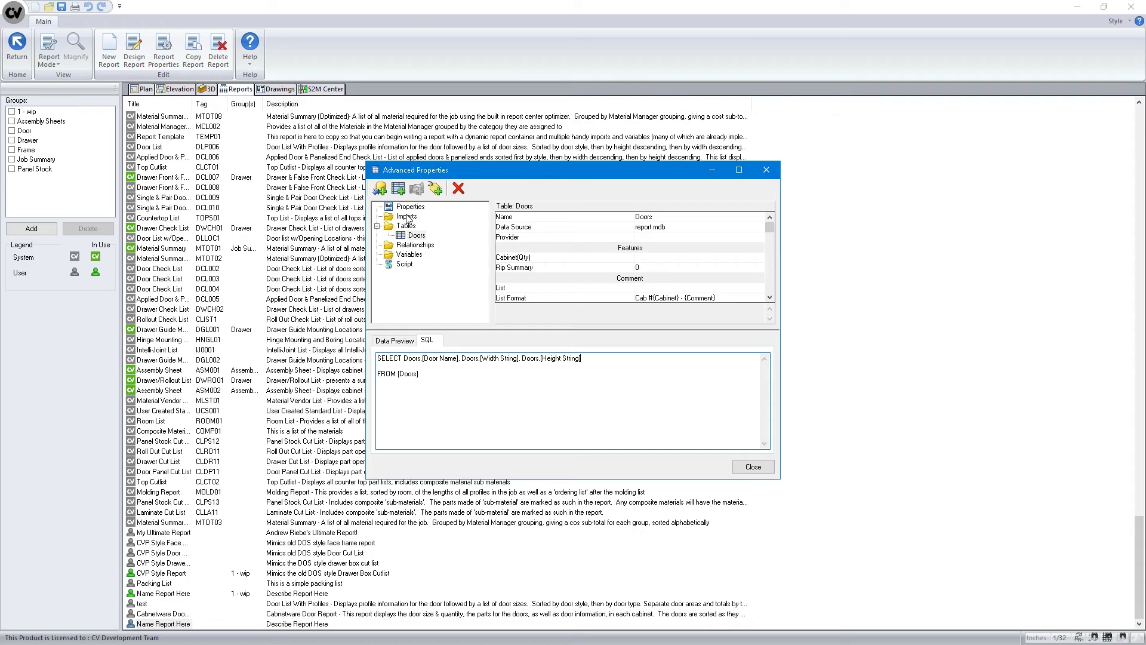
pyautogui.click(404, 237)
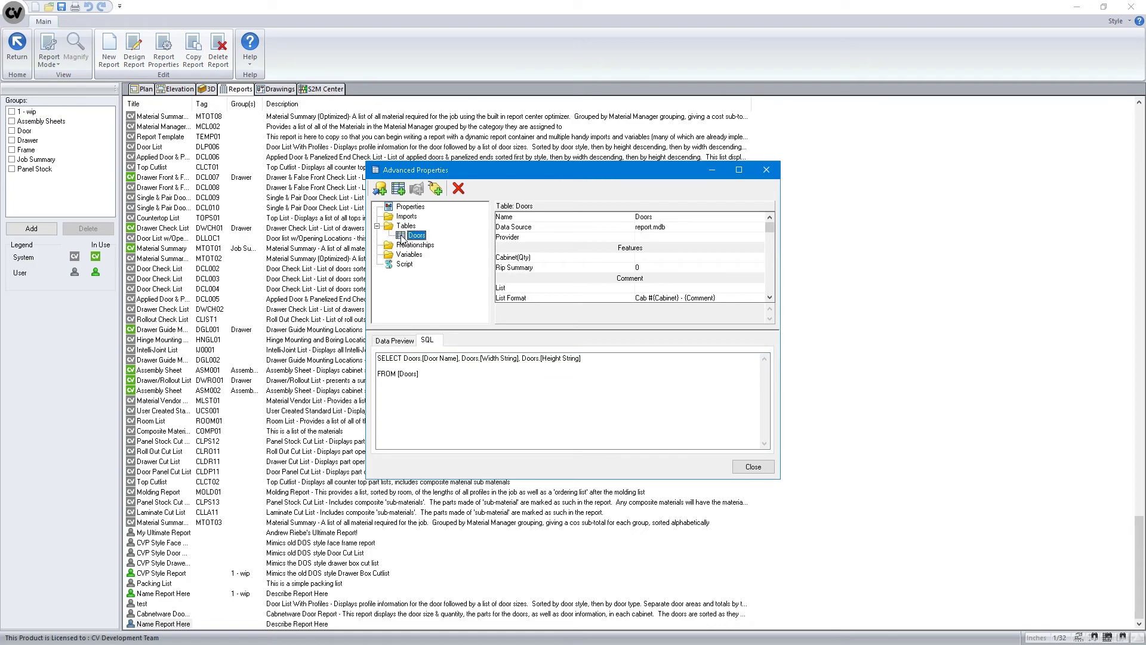
# Try to add a nonexistent field, Doors.[BlahBlah], to the SELECT list of the Doors query
pyautogui.click(610, 358)
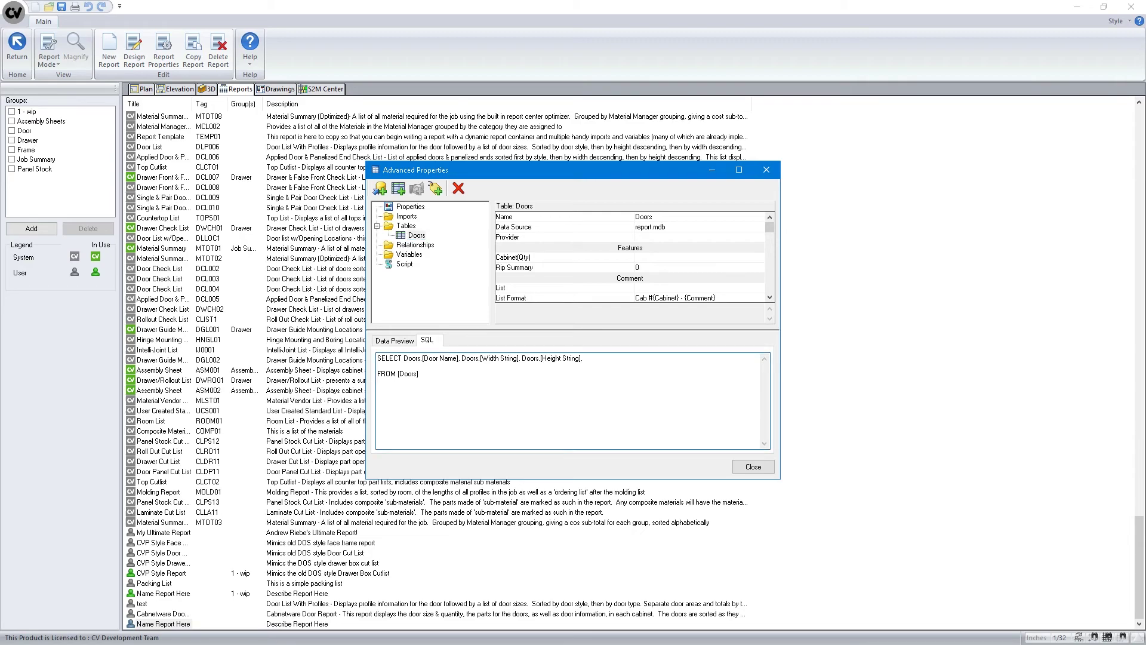
pyautogui.write('Doors.[BlahBlah')
pyautogui.click(405, 235)
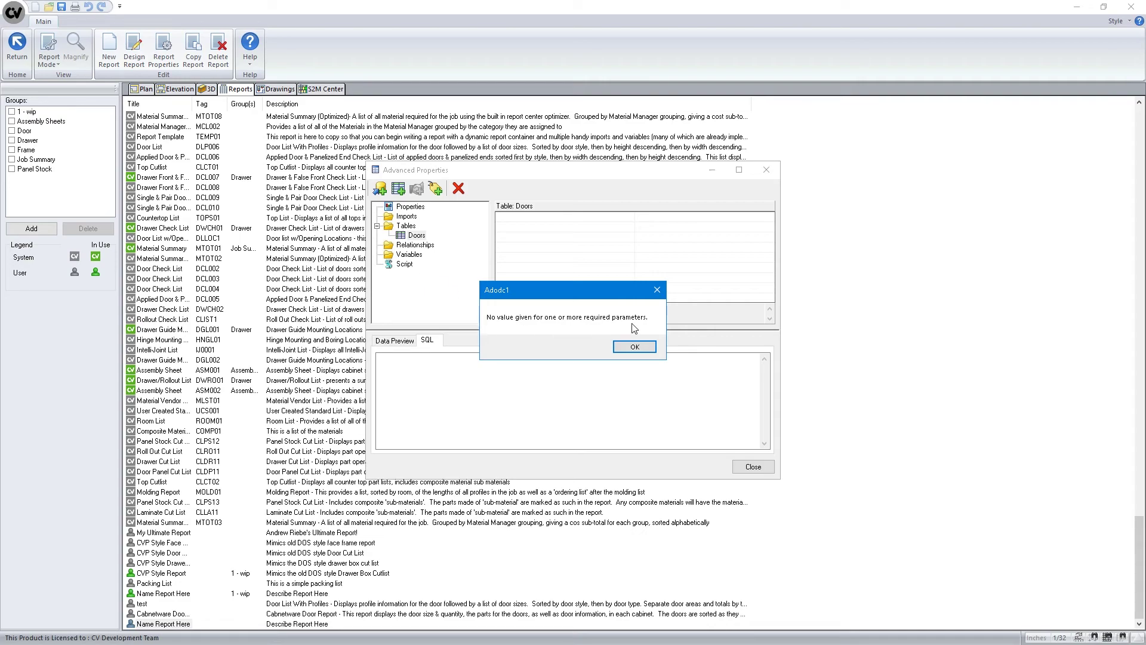
# Remove Doors.[BlahBlah] from the SELECT list of the Doors query, reapply it and review the data preview
pyautogui.click(633, 347)
pyautogui.click(642, 358)
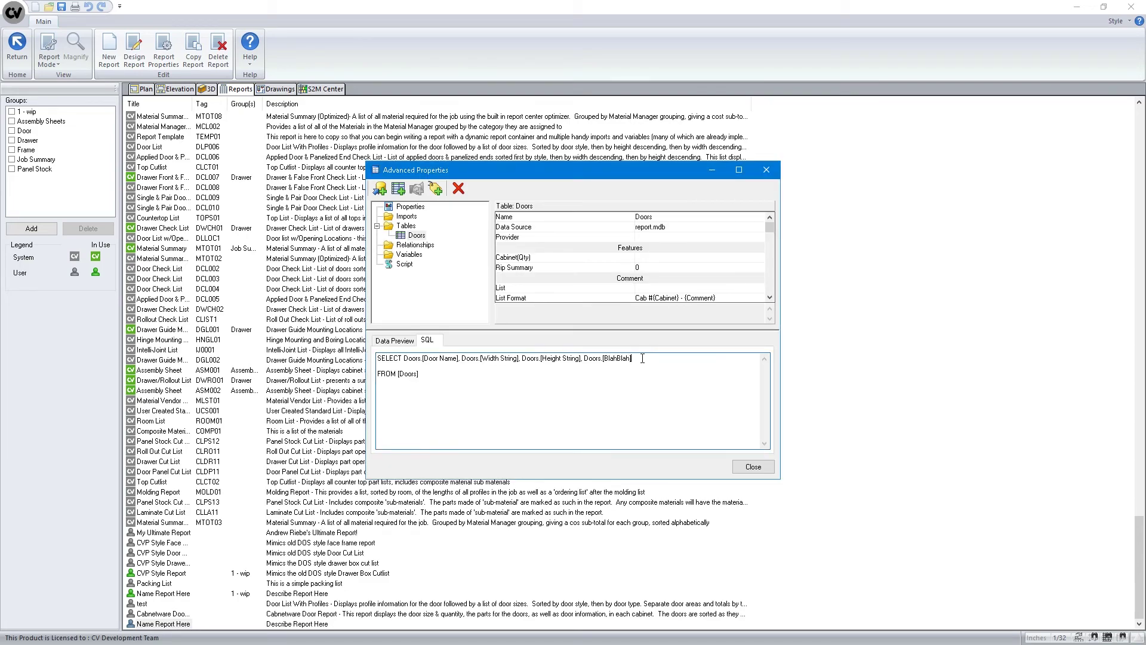
pyautogui.press('BackSpace')
pyautogui.press('BackSpace')
pyautogui.press('BackSpace')
pyautogui.press('BackSpace')
pyautogui.press('BackSpace')
pyautogui.press('BackSpace')
pyautogui.press('BackSpace')
pyautogui.press('BackSpace')
pyautogui.press('BackSpace')
pyautogui.press('BackSpace')
pyautogui.press('BackSpace')
pyautogui.press('BackSpace')
pyautogui.press('BackSpace')
pyautogui.click(402, 227)
pyautogui.click(412, 235)
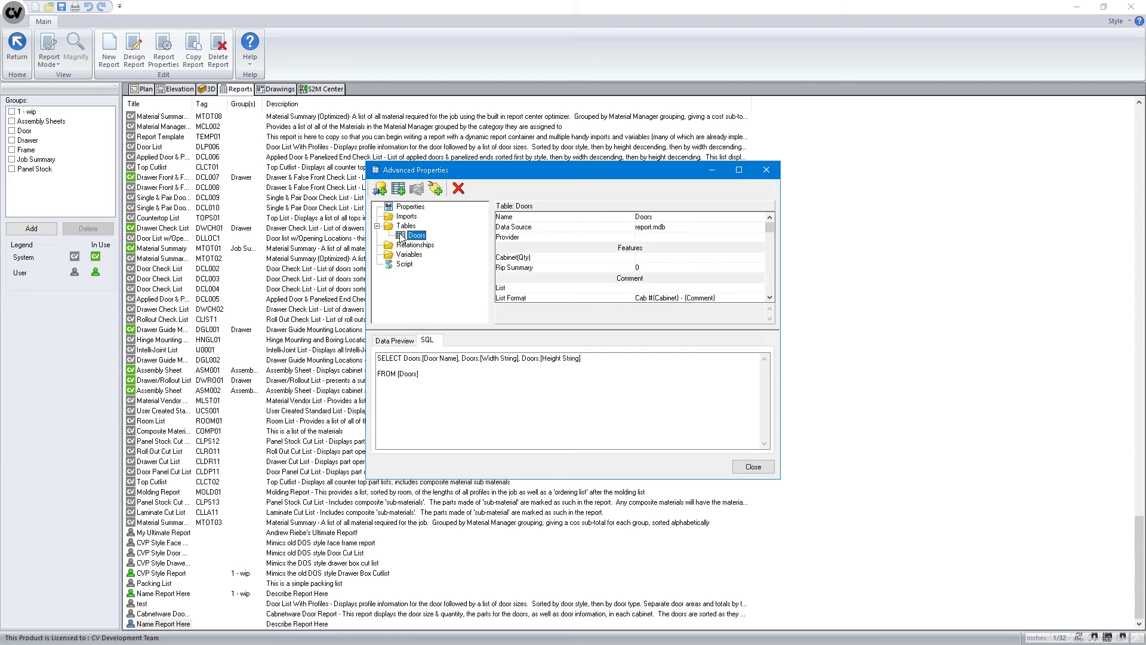
pyautogui.click(387, 345)
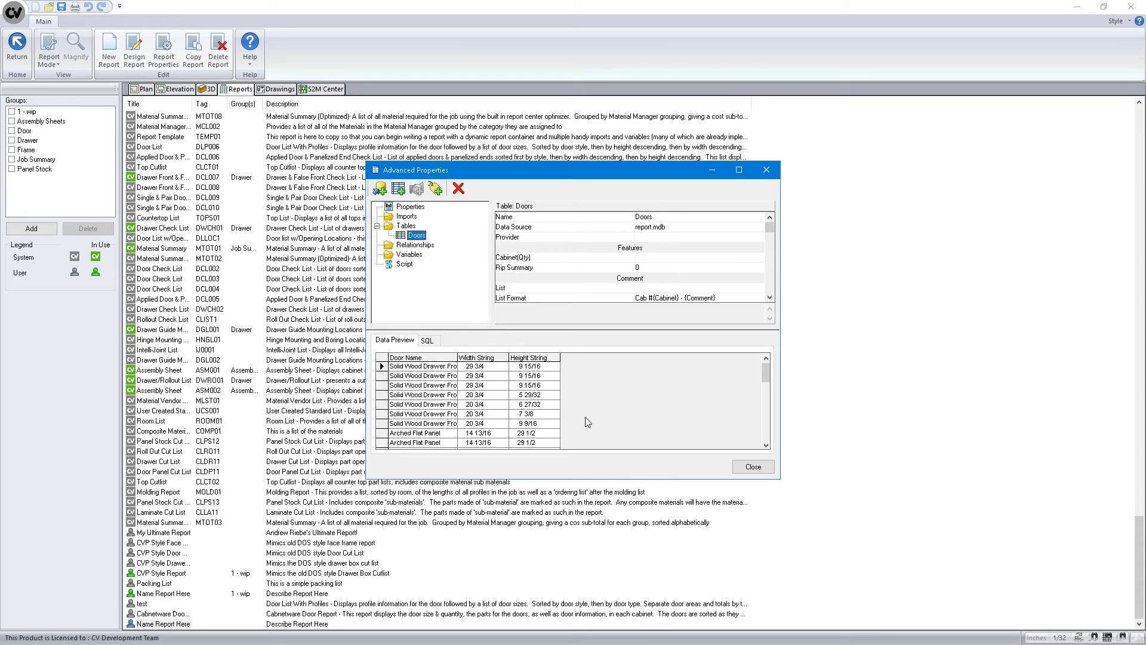
pyautogui.doubleClick(766, 445)
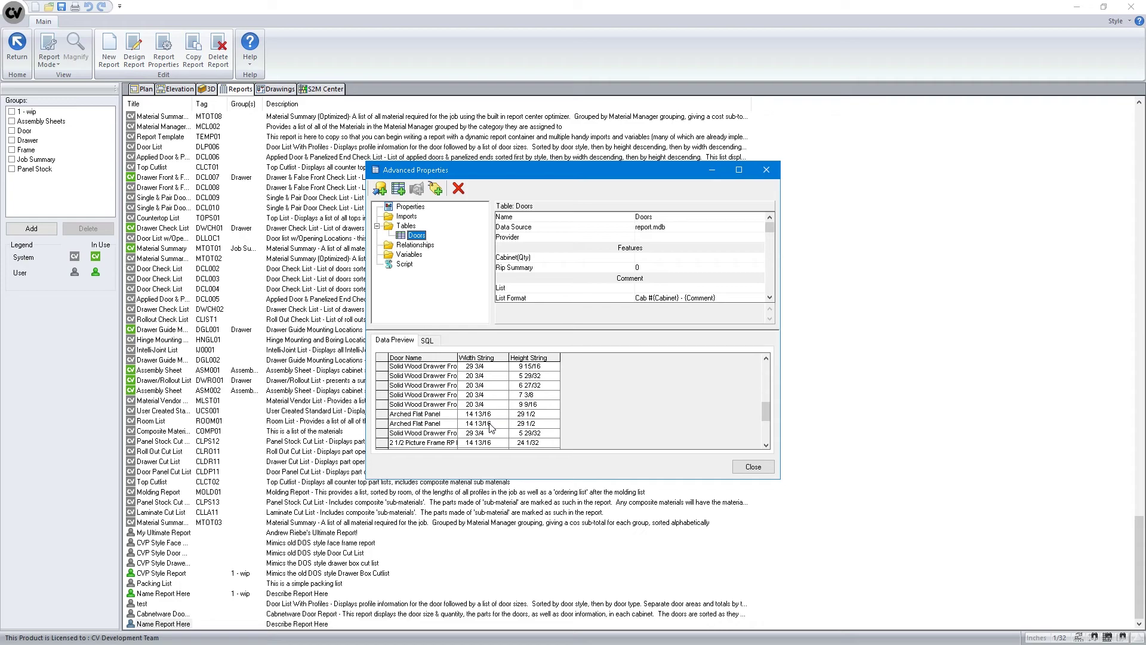
# Start a GROUP BY clause below the FROM line of the Doors query
pyautogui.click(436, 341)
pyautogui.click(446, 378)
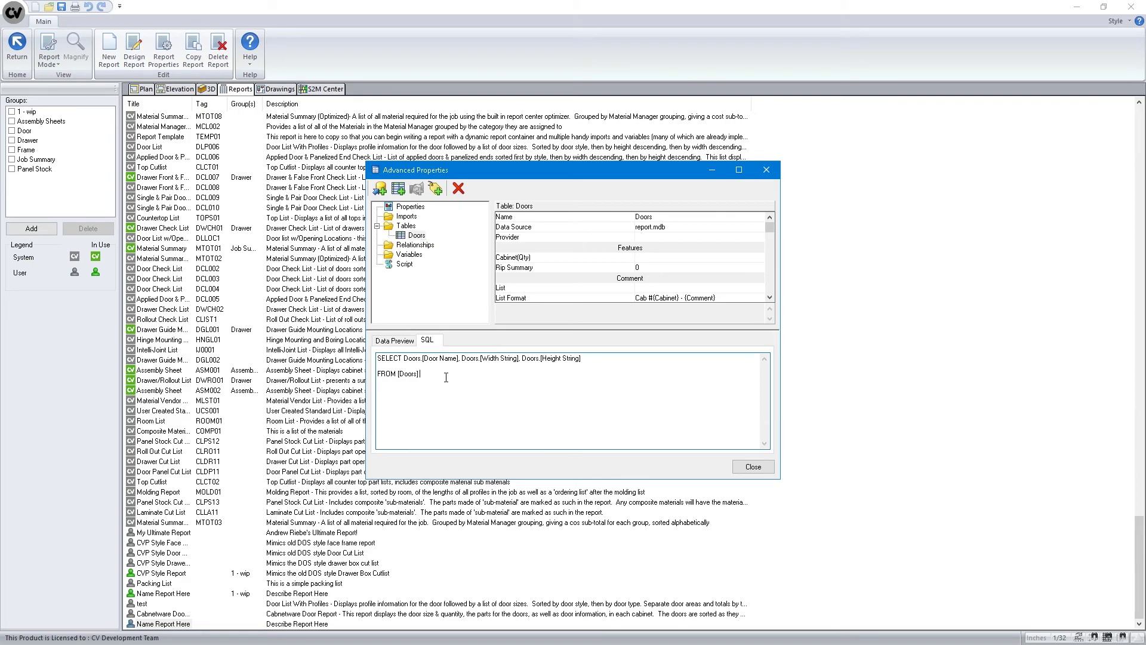
pyautogui.press('Return')
pyautogui.press('Return')
pyautogui.write('GROUP BY')
pyautogui.write('Doors.[Door Name]')
pyautogui.press('BackSpace')
pyautogui.press('BackSpace')
pyautogui.press('BackSpace')
pyautogui.press('BackSpace')
pyautogui.press('BackSpace')
pyautogui.press('BackSpace')
pyautogui.press('BackSpace')
pyautogui.press('BackSpace')
pyautogui.press('BackSpace')
pyautogui.press('BackSpace')
pyautogui.press('BackSpace')
pyautogui.press('BackSpace')
pyautogui.press('BackSpace')
pyautogui.press('BackSpace')
pyautogui.press('BackSpace')
pyautogui.press('BackSpace')
pyautogui.press('BackSpace')
pyautogui.press('BackSpace')
pyautogui.press('BackSpace')
# Copy the SELECT field list into the GROUP BY clause, grouping by Doors.[Door Name], Doors.[Width String] and Doors.[Height String], and apply the query
pyautogui.keyDown('shift'); pyautogui.click(599, 358); pyautogui.keyUp('shift')
pyautogui.hotkey('ctrl', 'c')
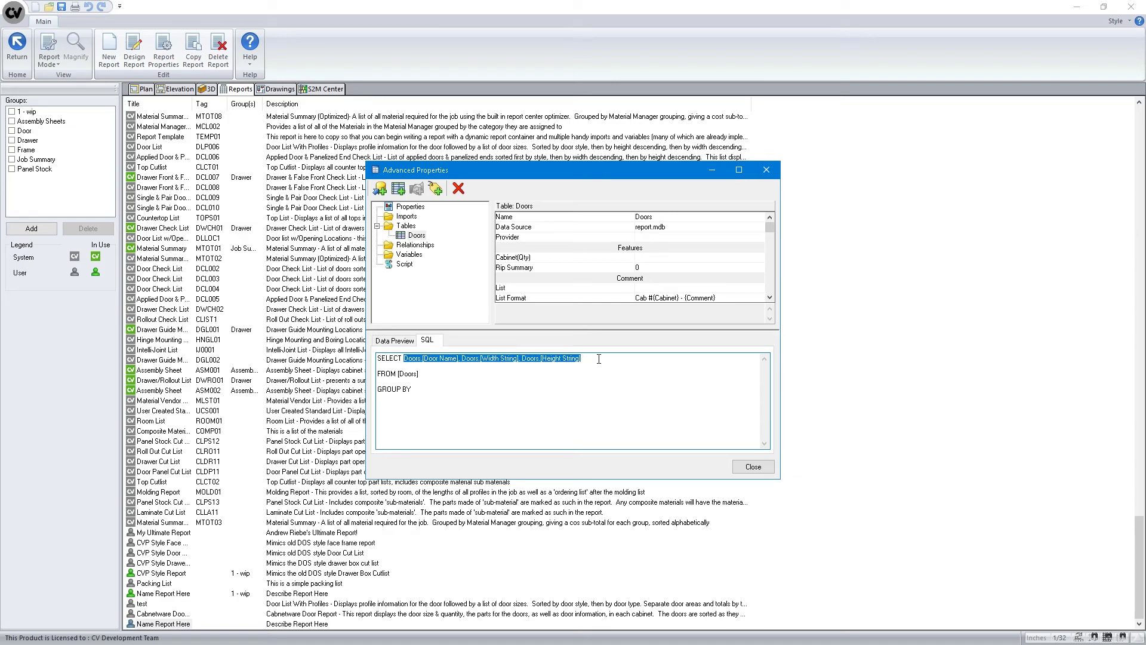
pyautogui.press('Down')
pyautogui.press('Down')
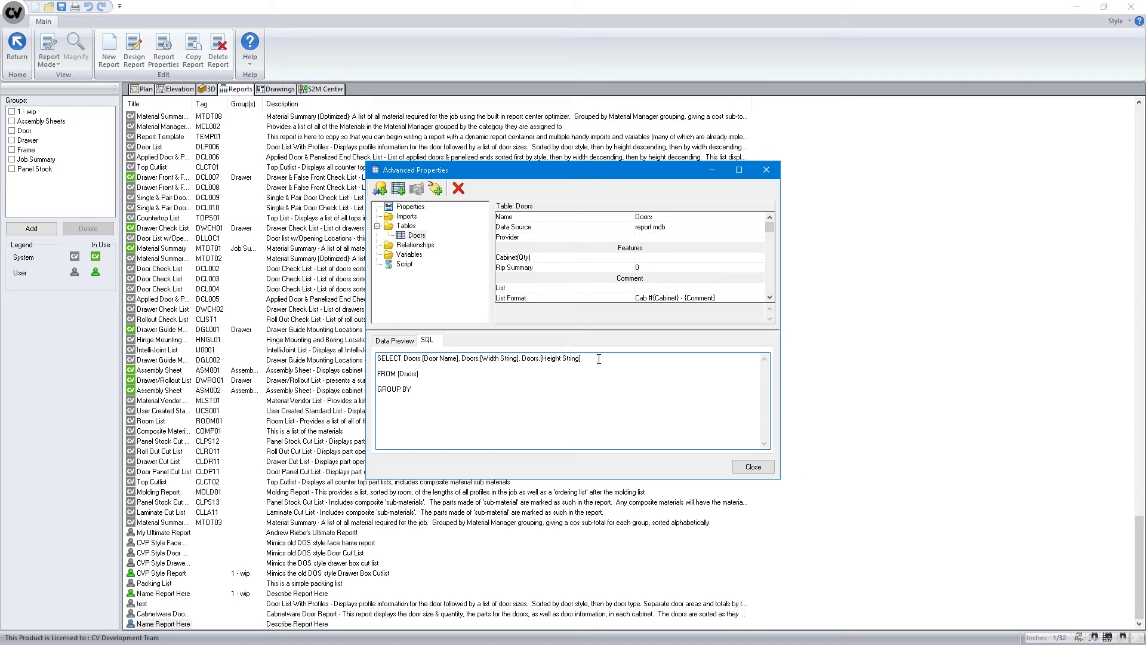
pyautogui.hotkey('ctrl', 'v')
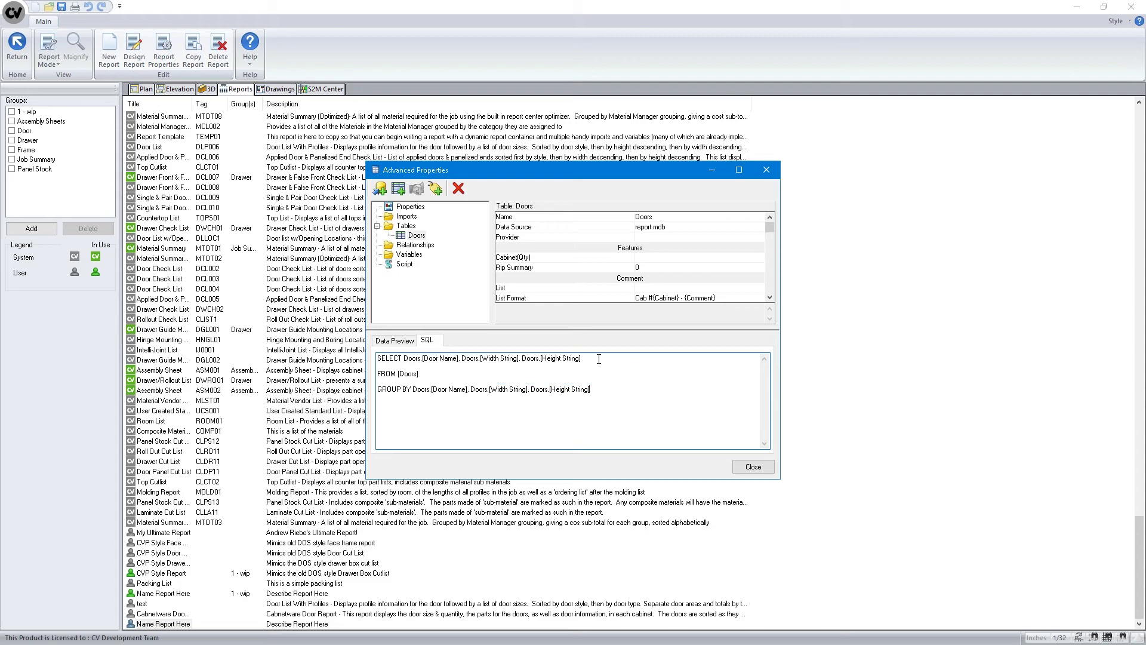
pyautogui.click(403, 237)
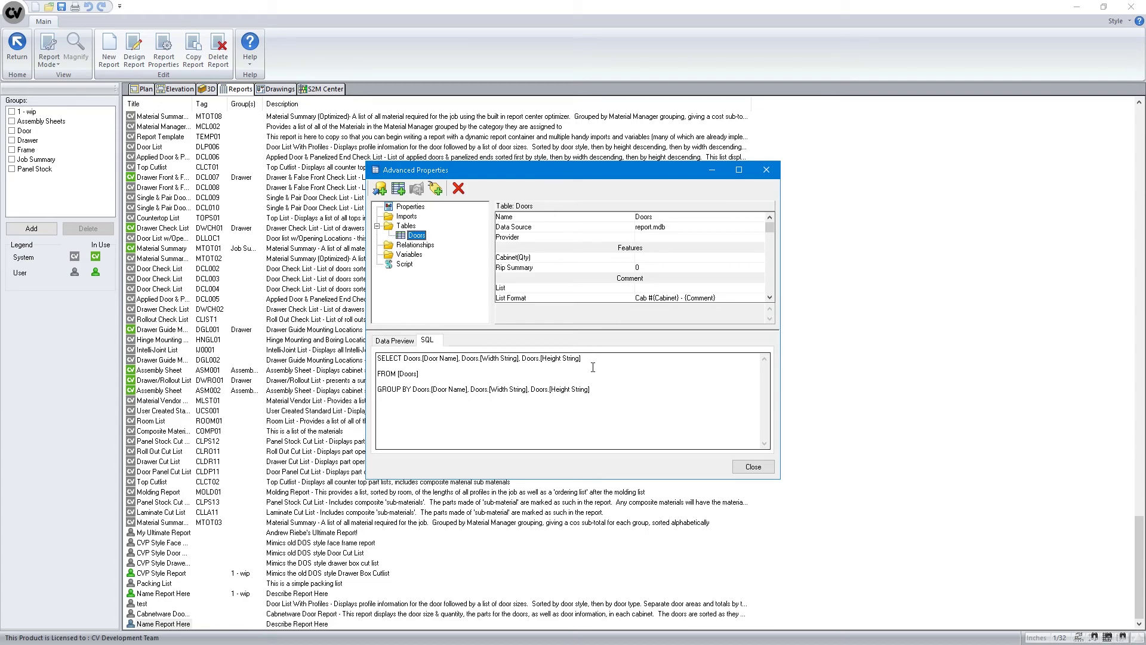
# Try to apply the Doors query with Doors.[Height String] removed from the GROUP BY clause
pyautogui.click(599, 388)
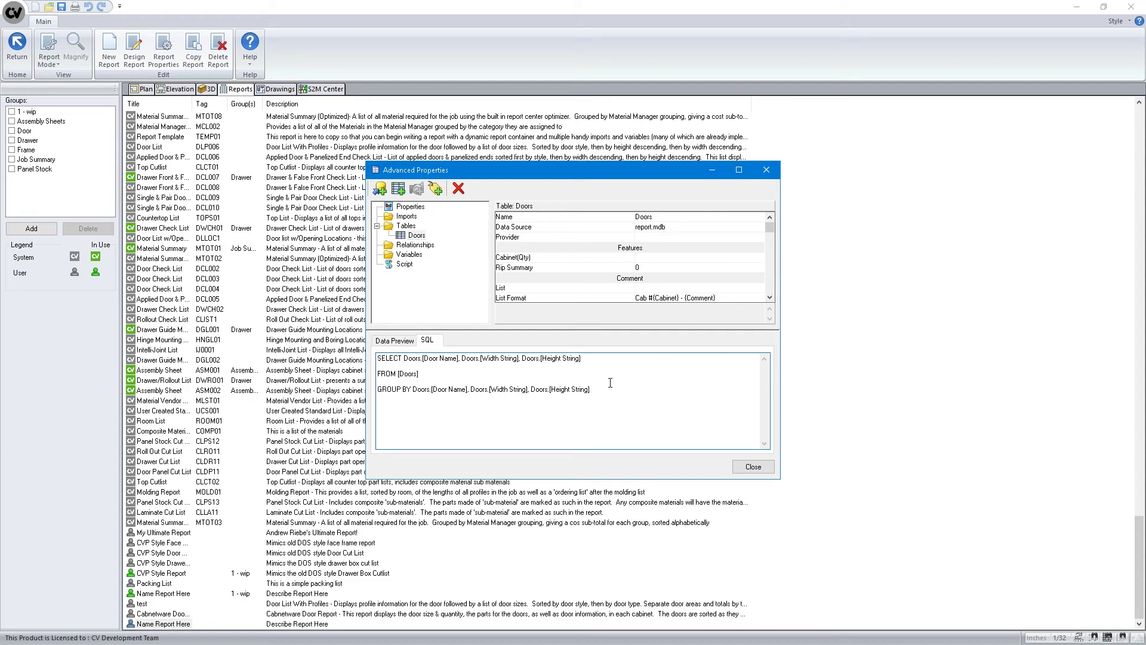
pyautogui.hotkey('ctrl', 'shift', 'Left')
pyautogui.hotkey('ctrl', 'shift', 'Left')
pyautogui.hotkey('ctrl', 'shift', 'Left')
pyautogui.hotkey('ctrl', 'shift', 'Left')
pyautogui.hotkey('ctrl', 'shift', 'Left')
pyautogui.hotkey('ctrl', 'shift', 'Right')
pyautogui.press('Delete')
pyautogui.click(404, 238)
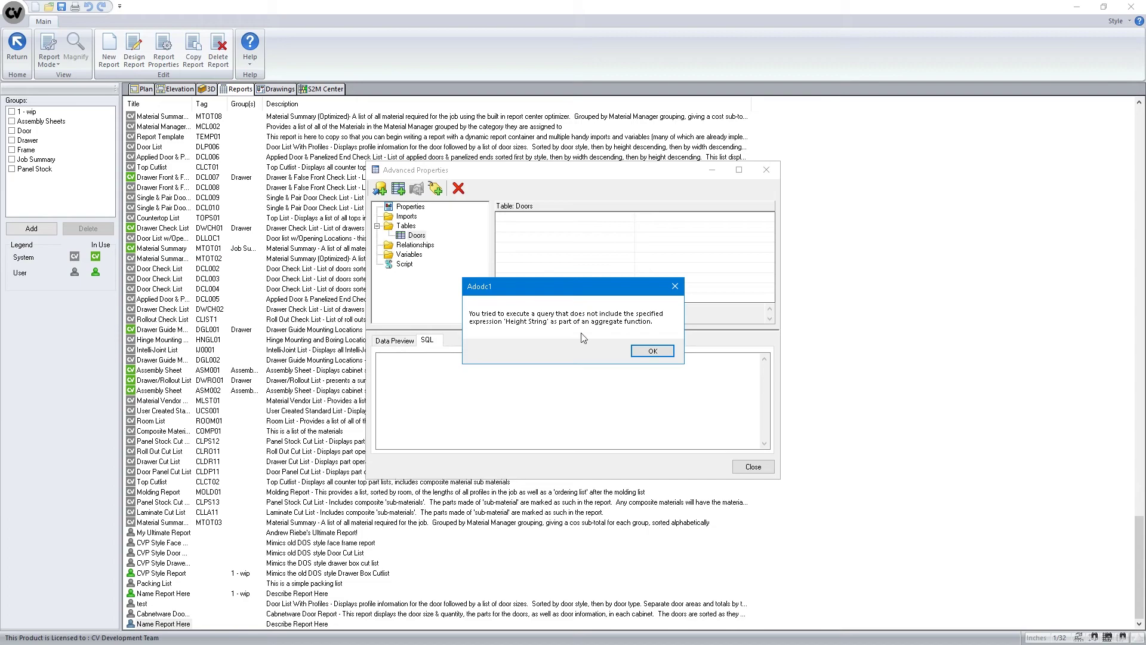
# Add Doors.[Height String] back to the end of the GROUP BY clause, apply the query and review the grouped data preview
pyautogui.click(653, 351)
pyautogui.click(553, 394)
pyautogui.write(', Doors.[Height String]')
pyautogui.click(412, 236)
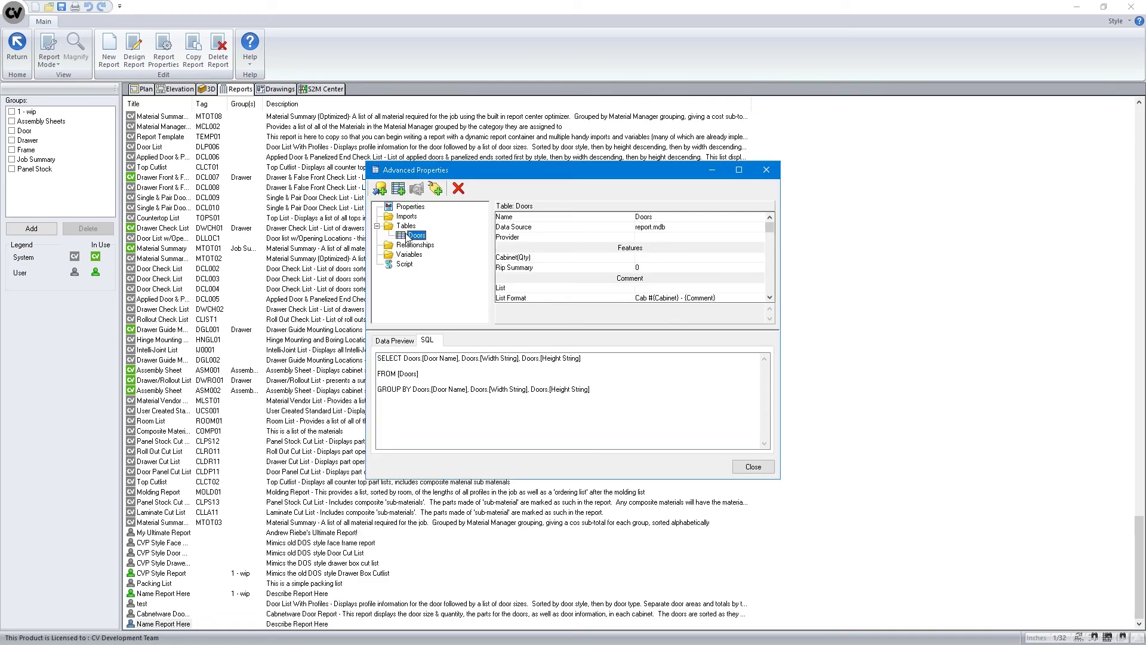
pyautogui.click(396, 340)
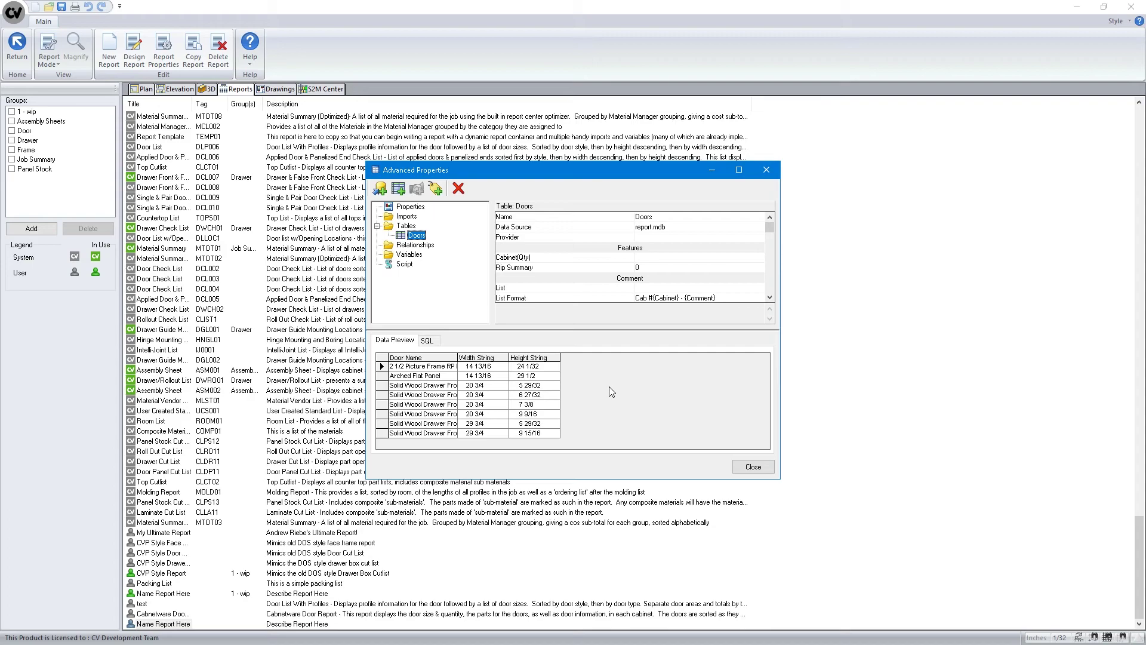
# Copy and delete the whole GROUP BY clause, apply the query and review the ungrouped data preview for comparison
pyautogui.click(429, 340)
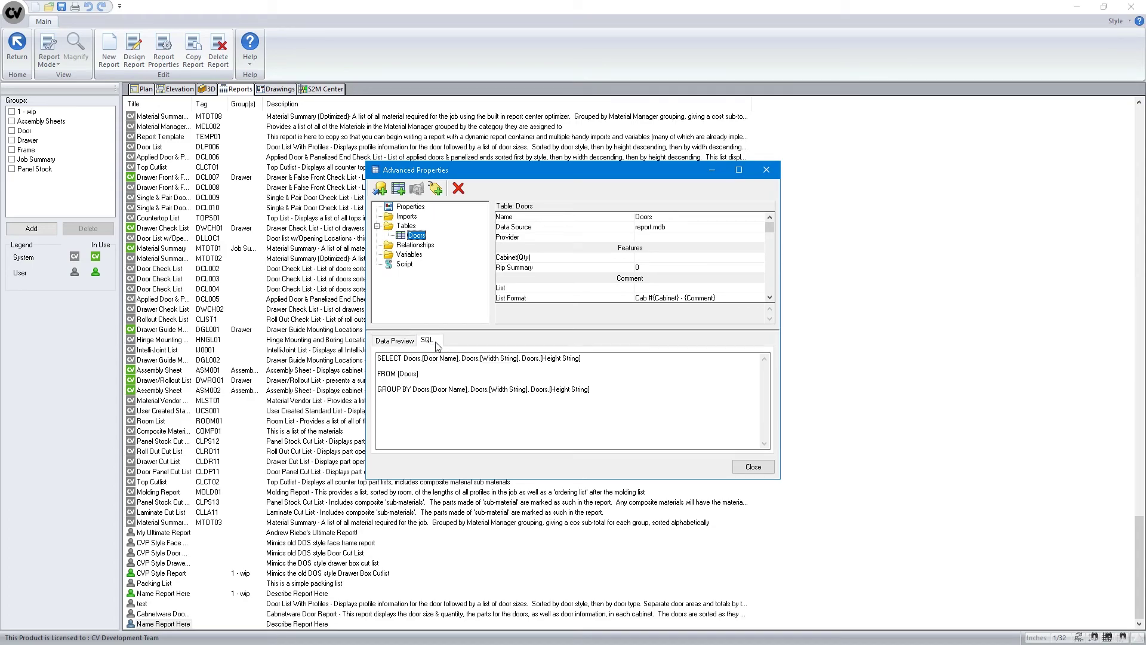
pyautogui.click(403, 358)
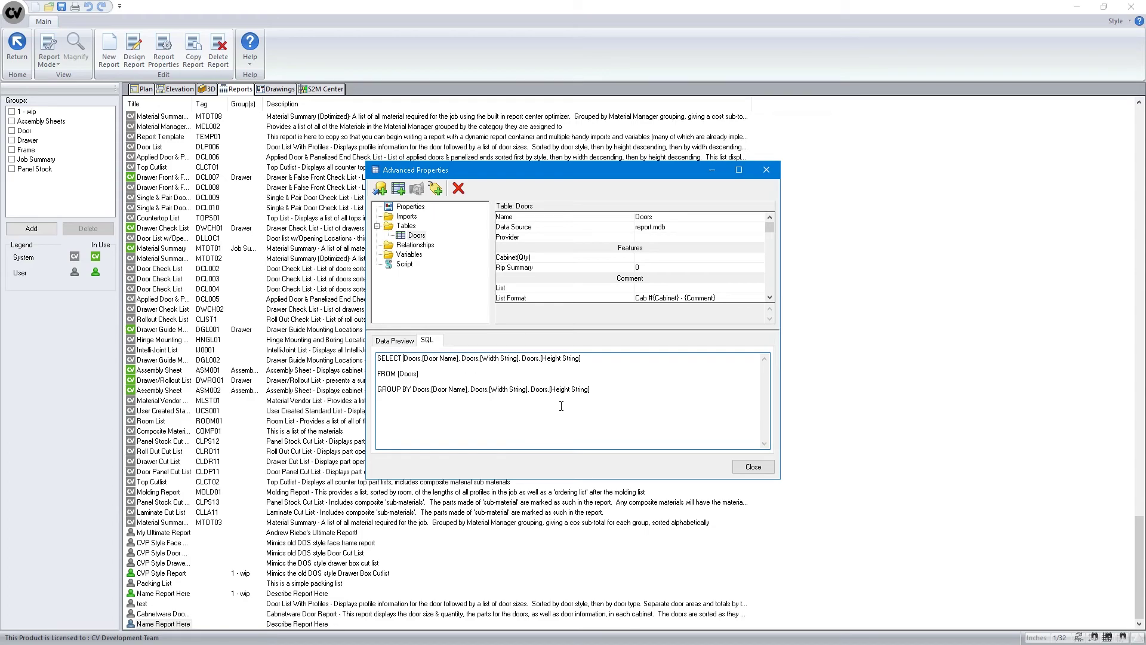
pyautogui.hotkey('shift', 'Home')
pyautogui.hotkey('ctrl', 'c')
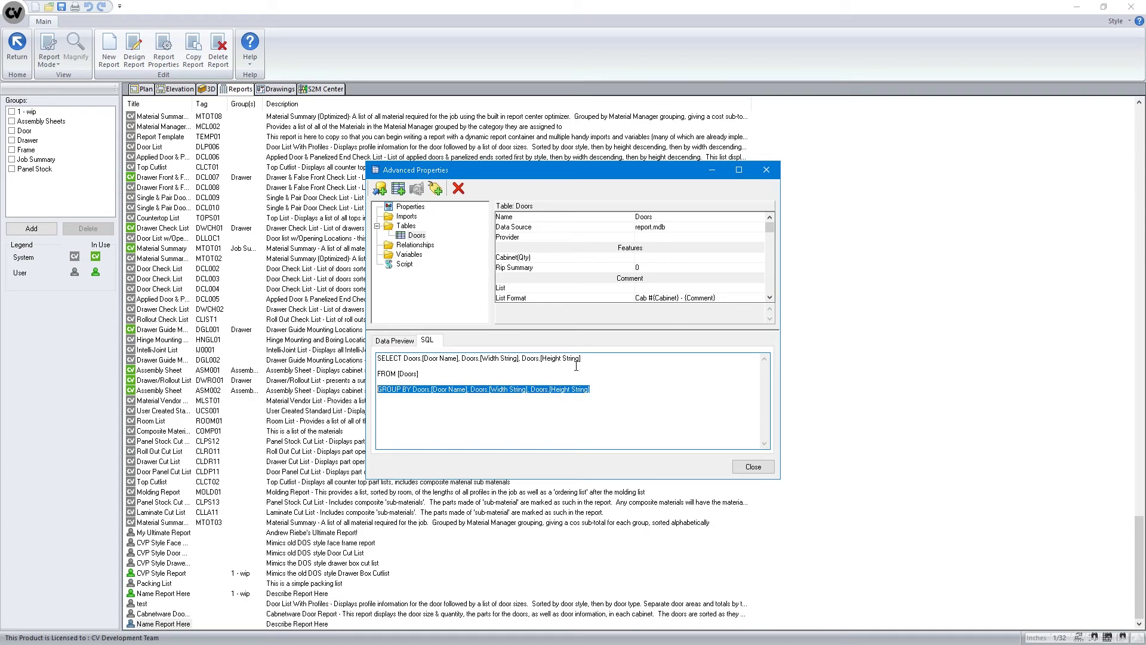
pyautogui.press('Delete')
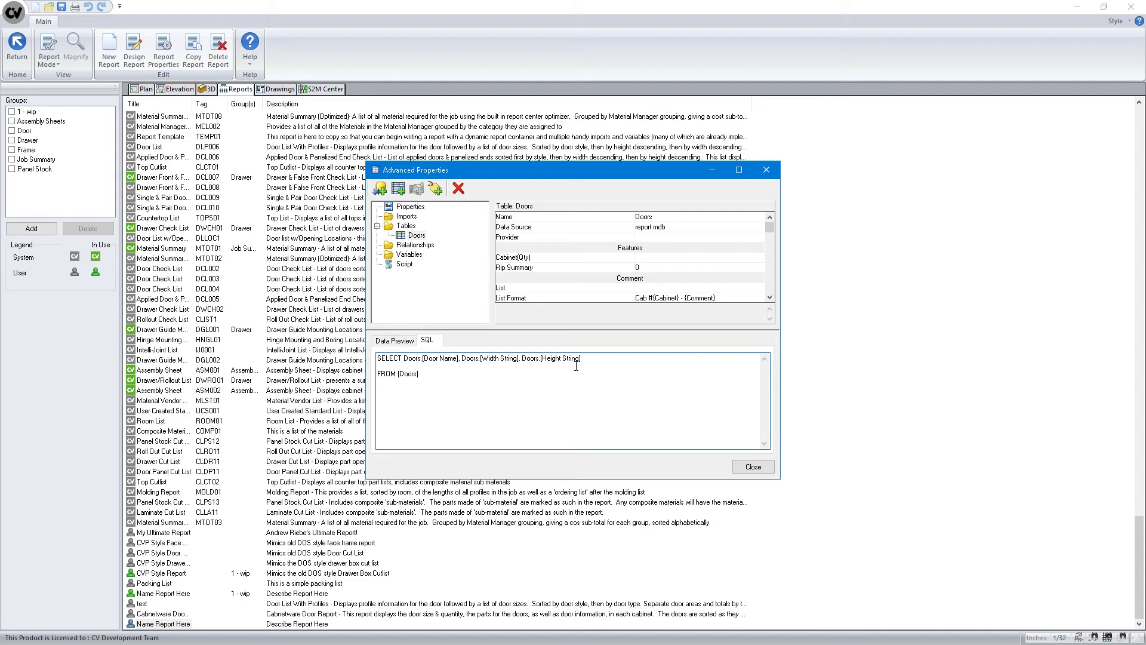
pyautogui.click(398, 235)
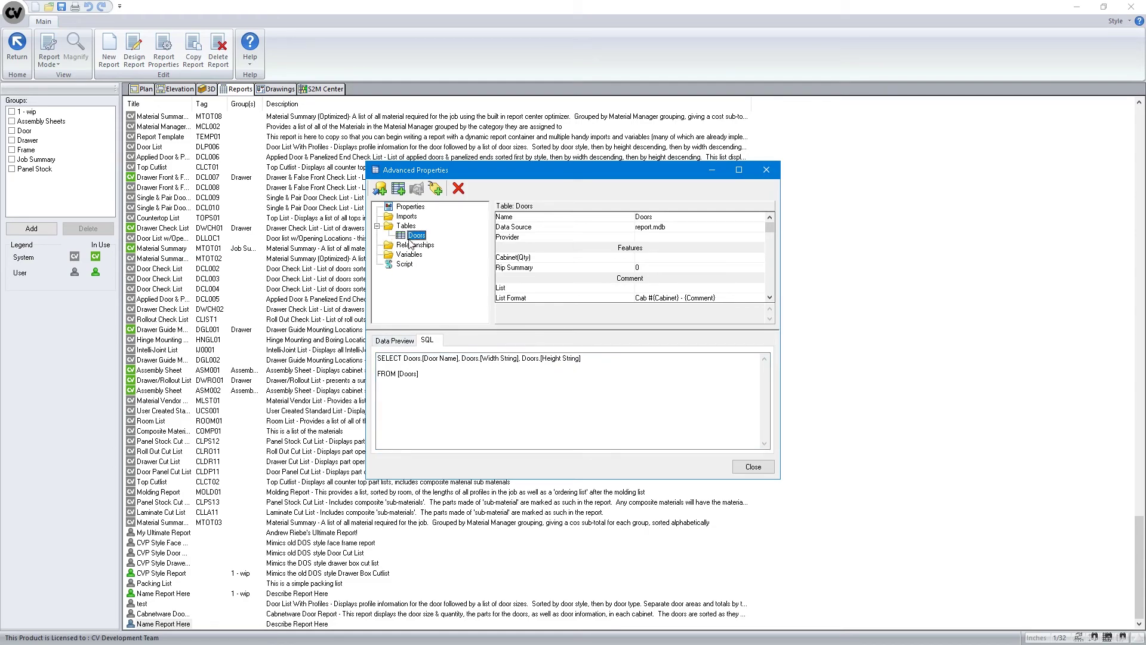
pyautogui.click(391, 341)
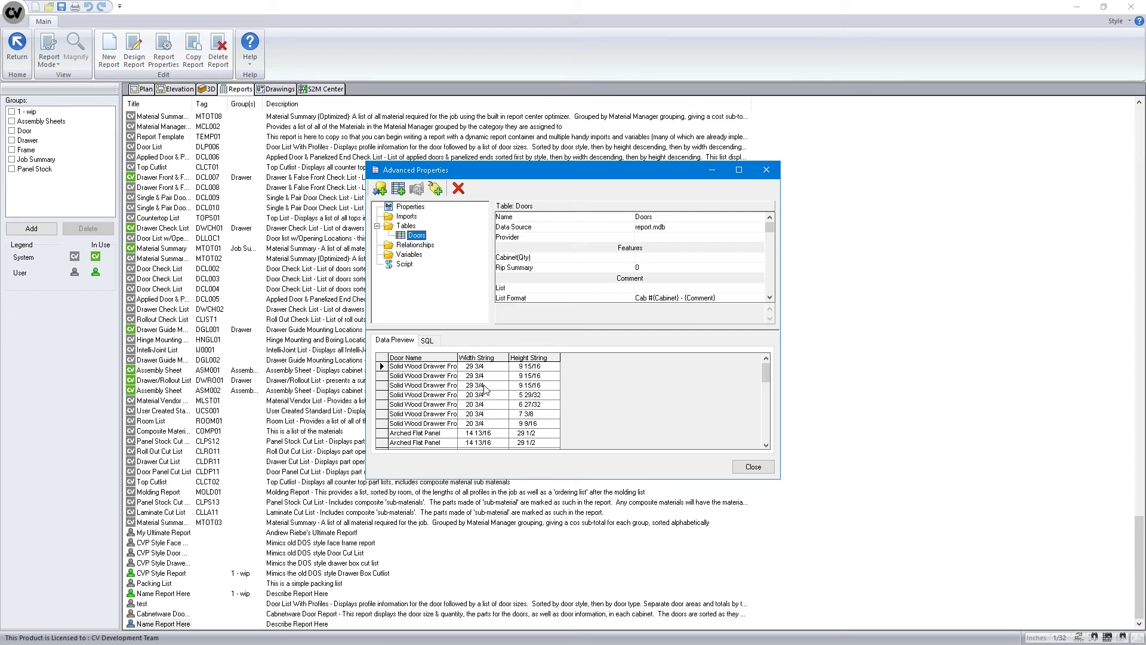
# Paste the GROUP BY clause back below the FROM line of the Doors query and apply it
pyautogui.click(428, 340)
pyautogui.click(422, 389)
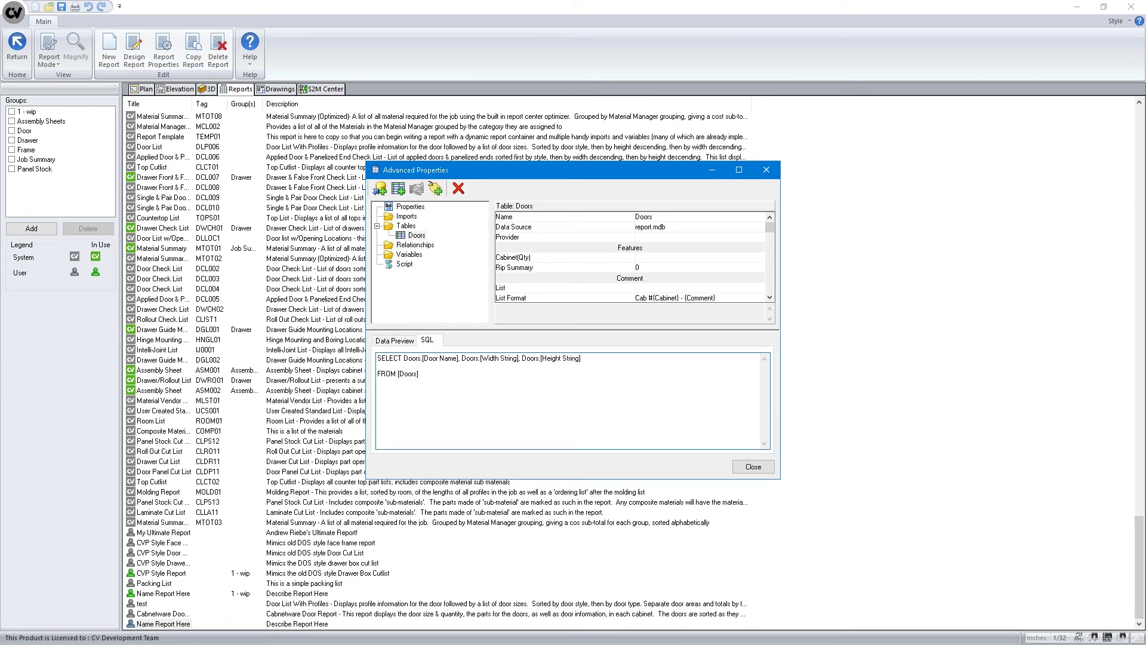
pyautogui.hotkey('ctrl', 'v')
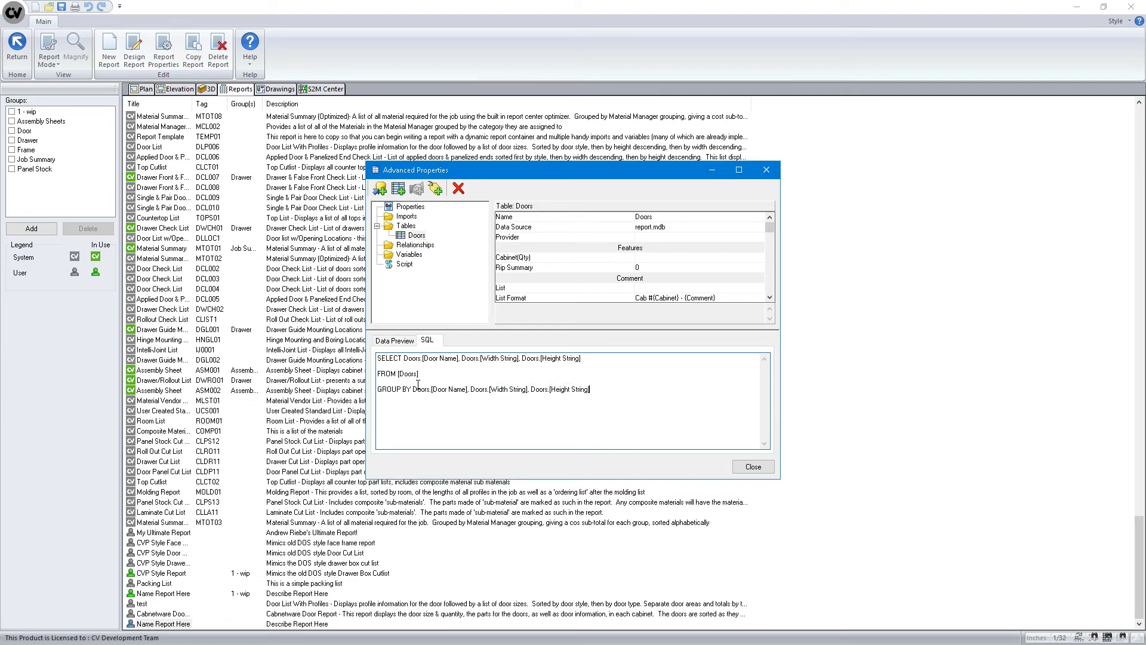
pyautogui.click(412, 235)
# Insert Count(Doors.[Door ID]) as the first item of the SELECT list, apply the query and review the data preview
pyautogui.click(407, 357)
pyautogui.write('t')
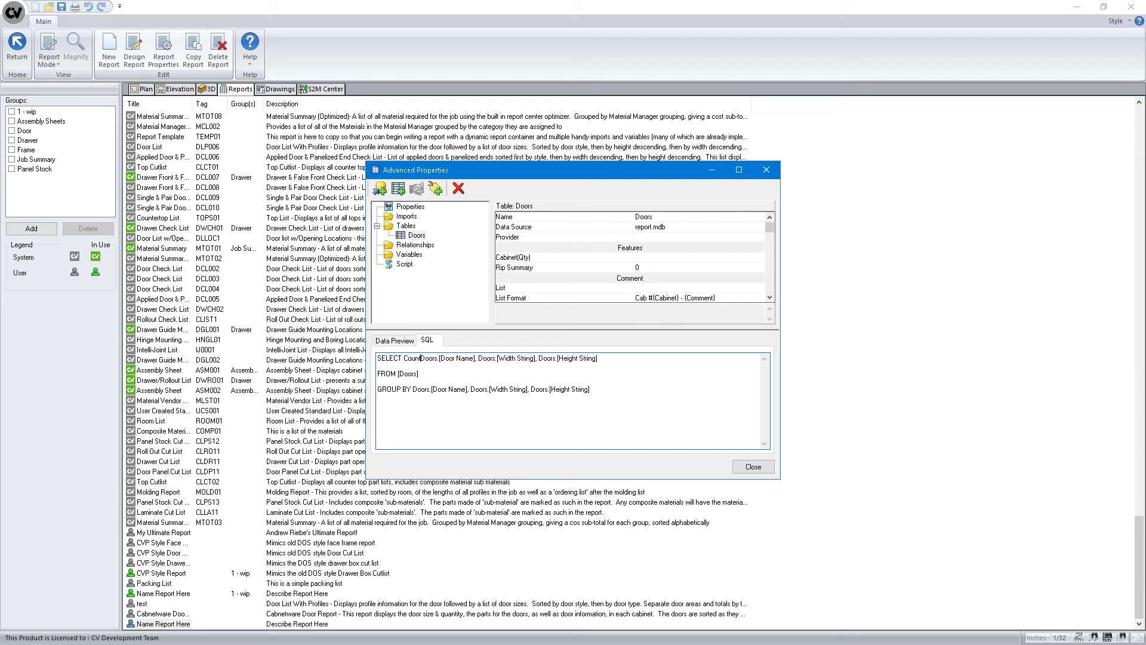
pyautogui.write('(')
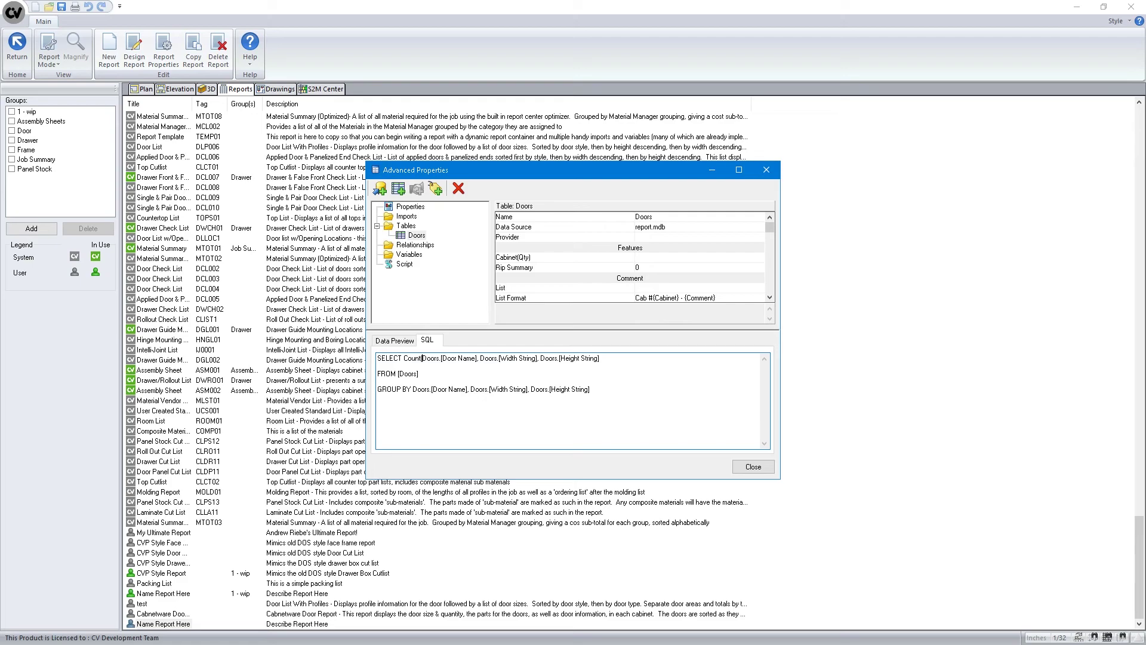
pyautogui.write('(Doors.[Door')
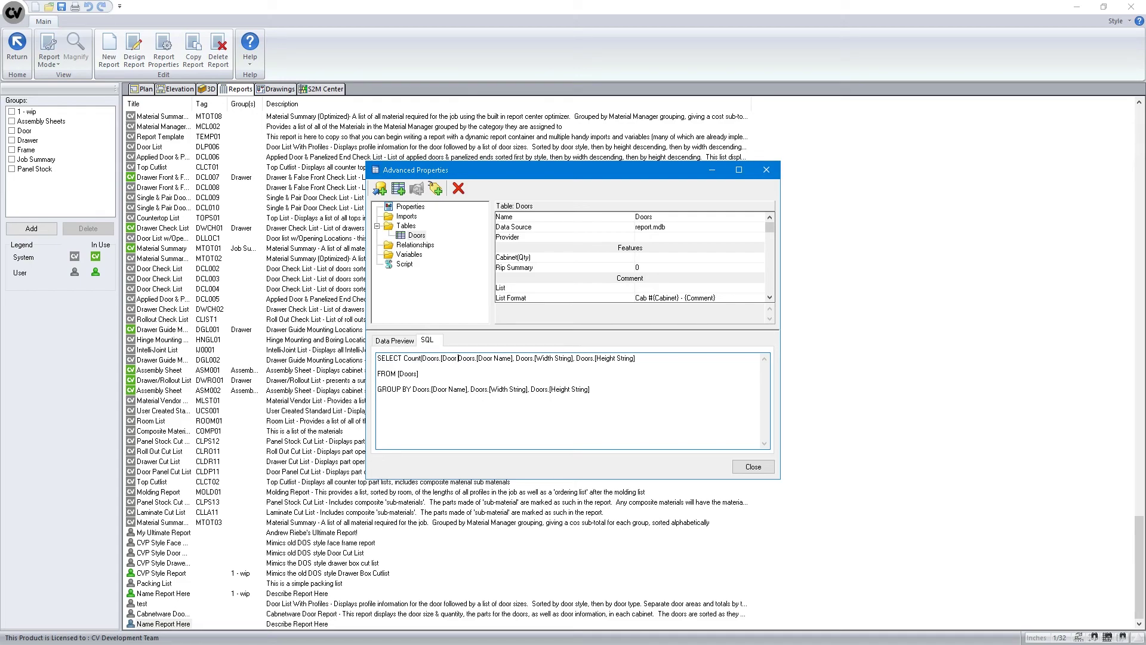
pyautogui.write(' ID]')
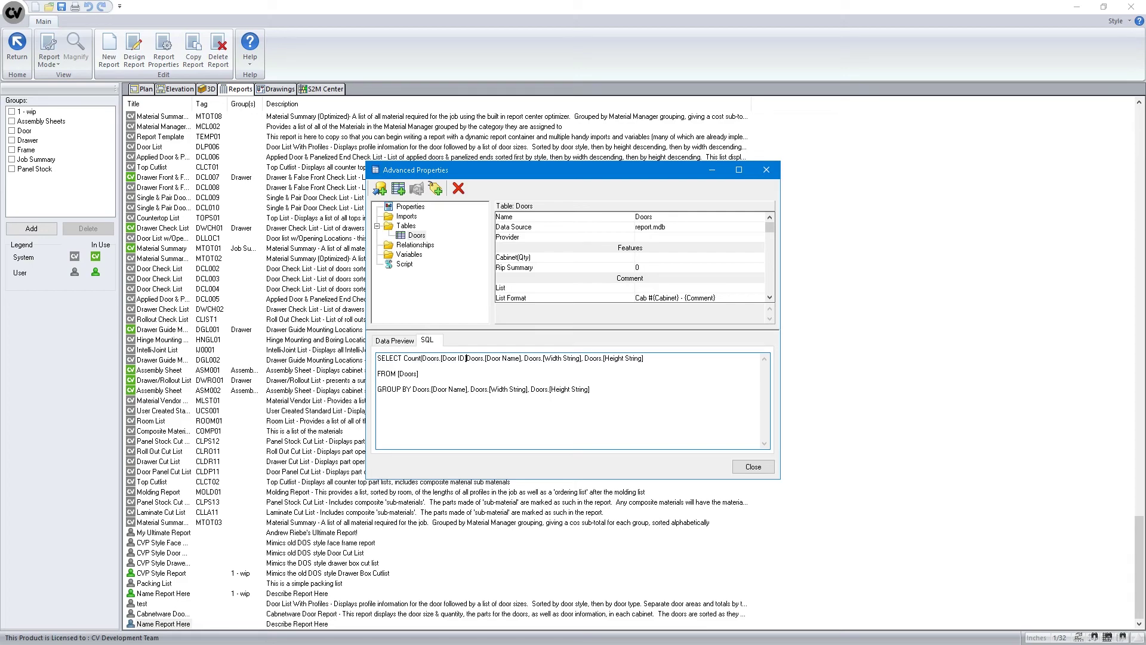
pyautogui.write(')')
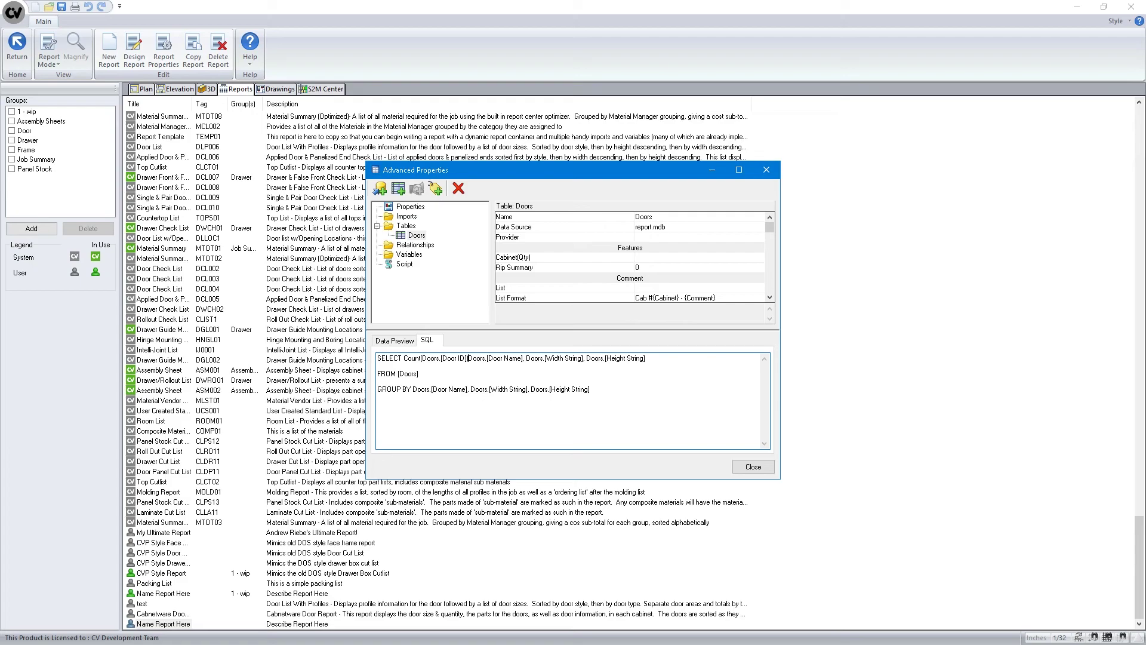
pyautogui.write(',')
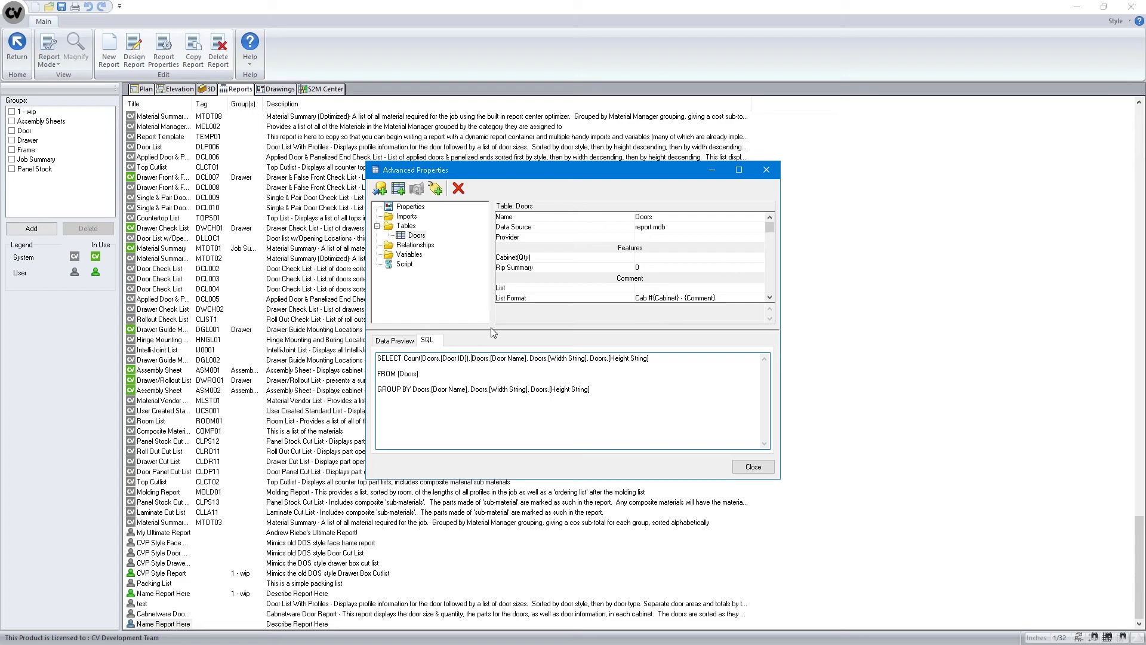
pyautogui.click(412, 235)
pyautogui.click(395, 340)
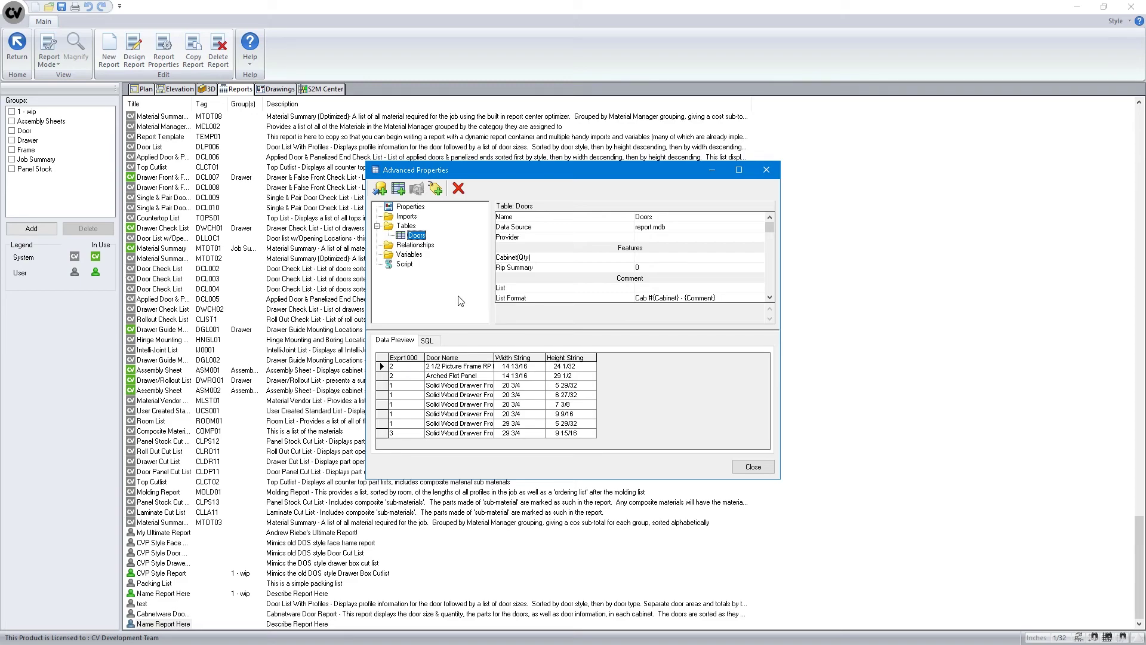
# Alias the Count(Doors.[Door ID]) column as [Qty], apply the query and check the data preview
pyautogui.click(431, 341)
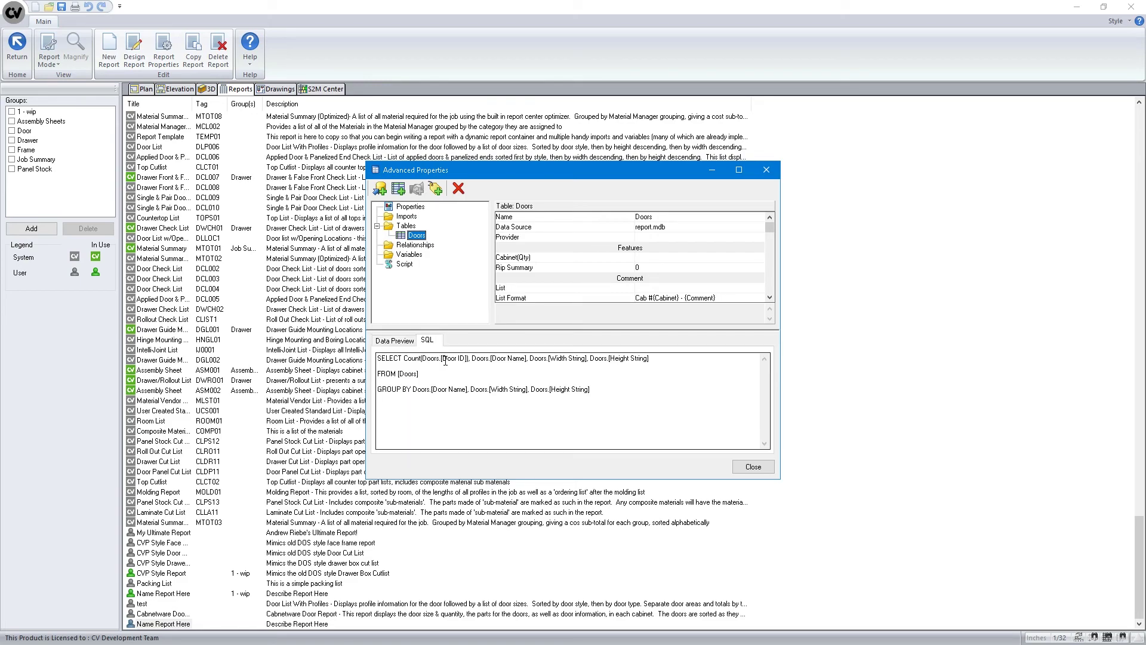
pyautogui.click(475, 362)
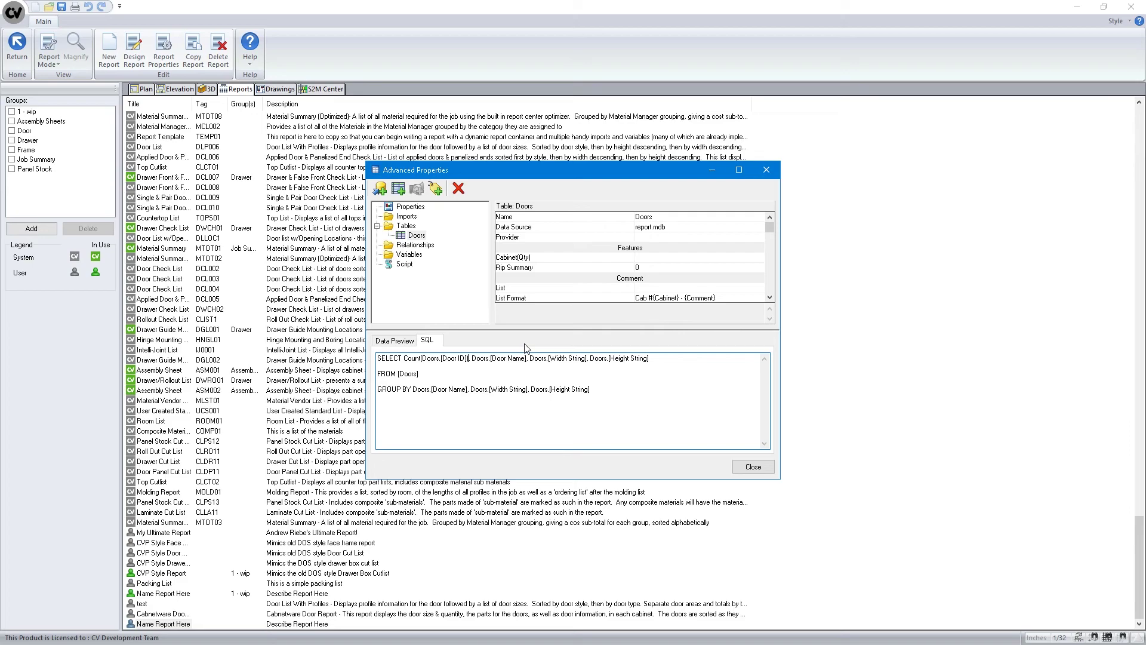
pyautogui.write('])')
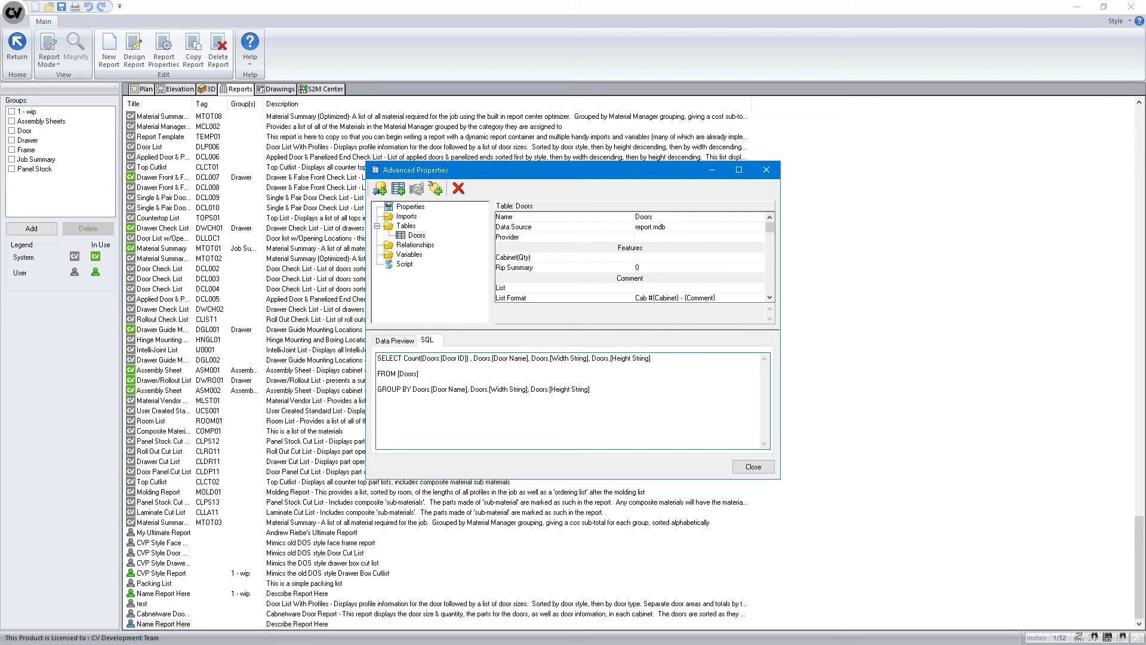
pyautogui.write(' as')
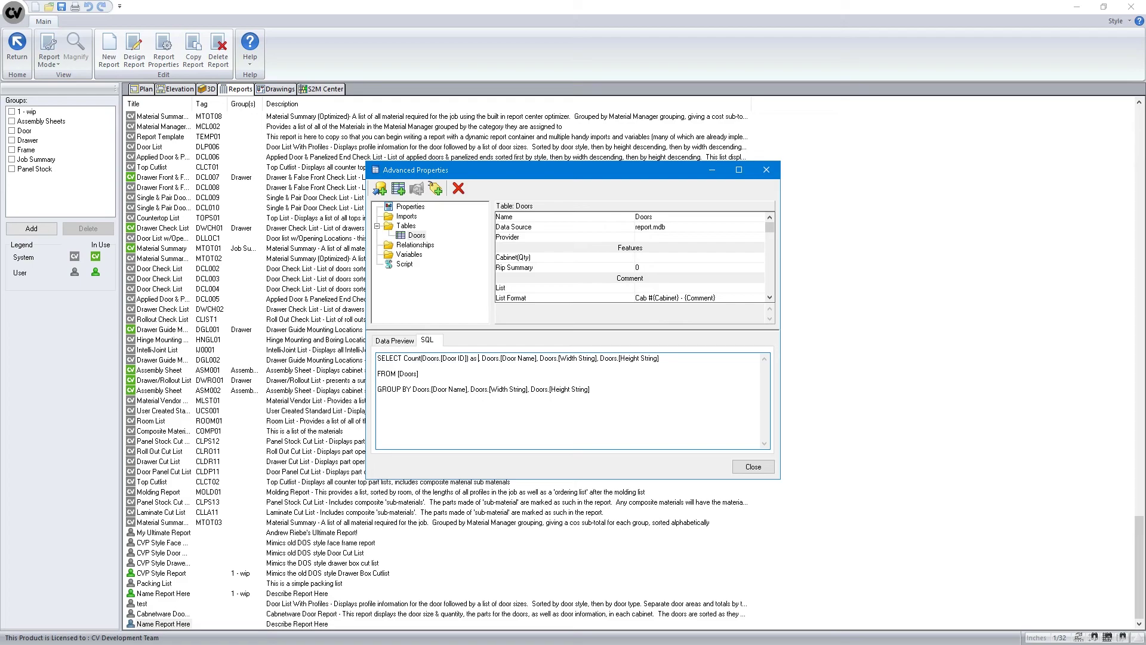
pyautogui.write('[Qty]')
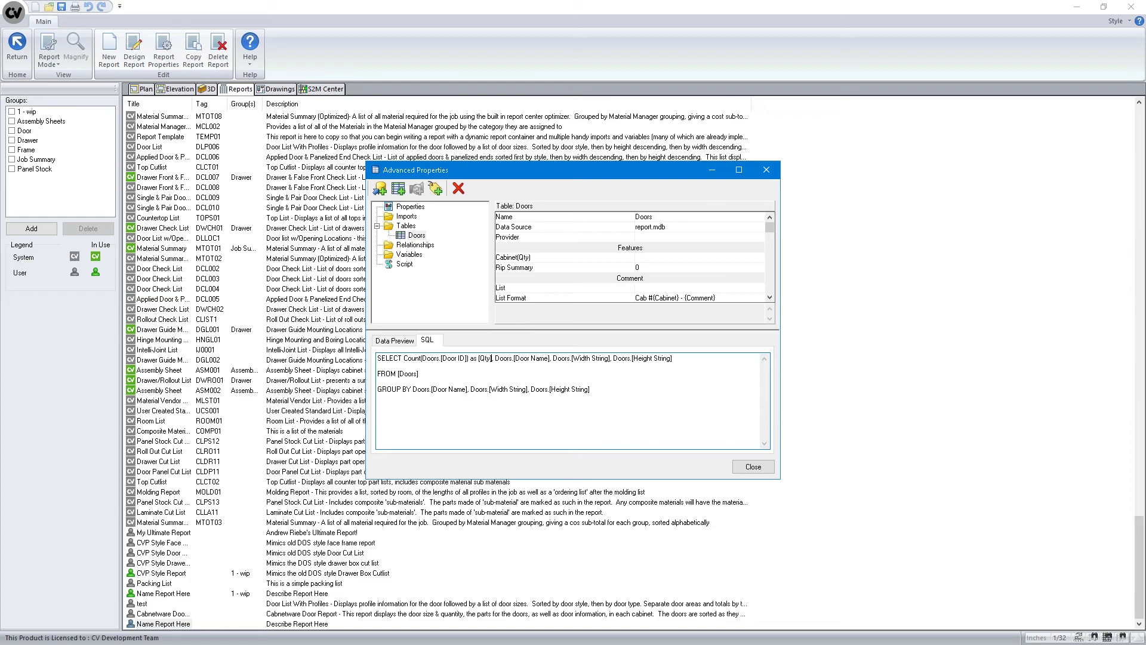
pyautogui.click(403, 235)
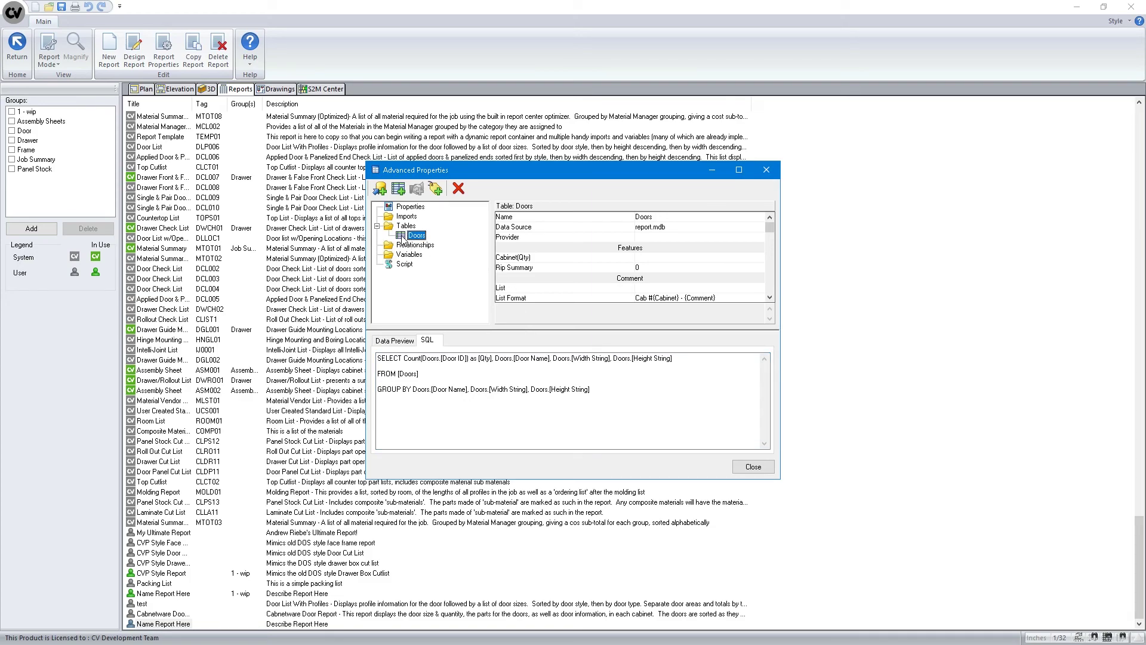
pyautogui.click(395, 341)
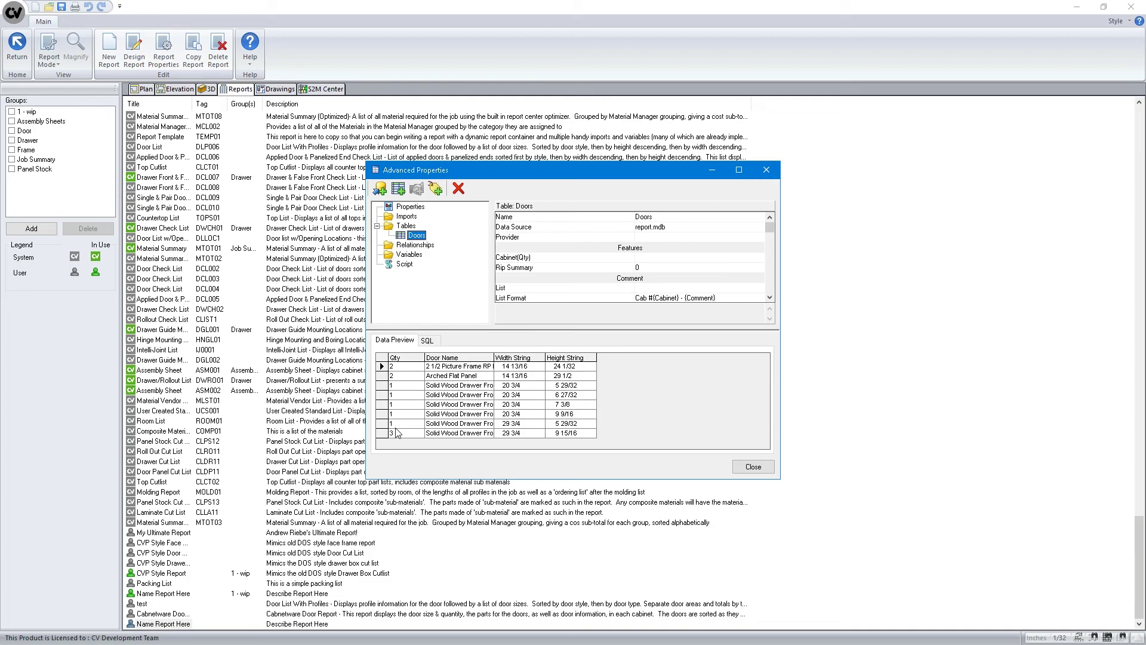
# Add an ORDER BY Doors.[Door Name] clause below the GROUP BY line, apply the query and review the data preview
pyautogui.click(427, 340)
pyautogui.click(391, 341)
pyautogui.click(427, 340)
pyautogui.click(601, 394)
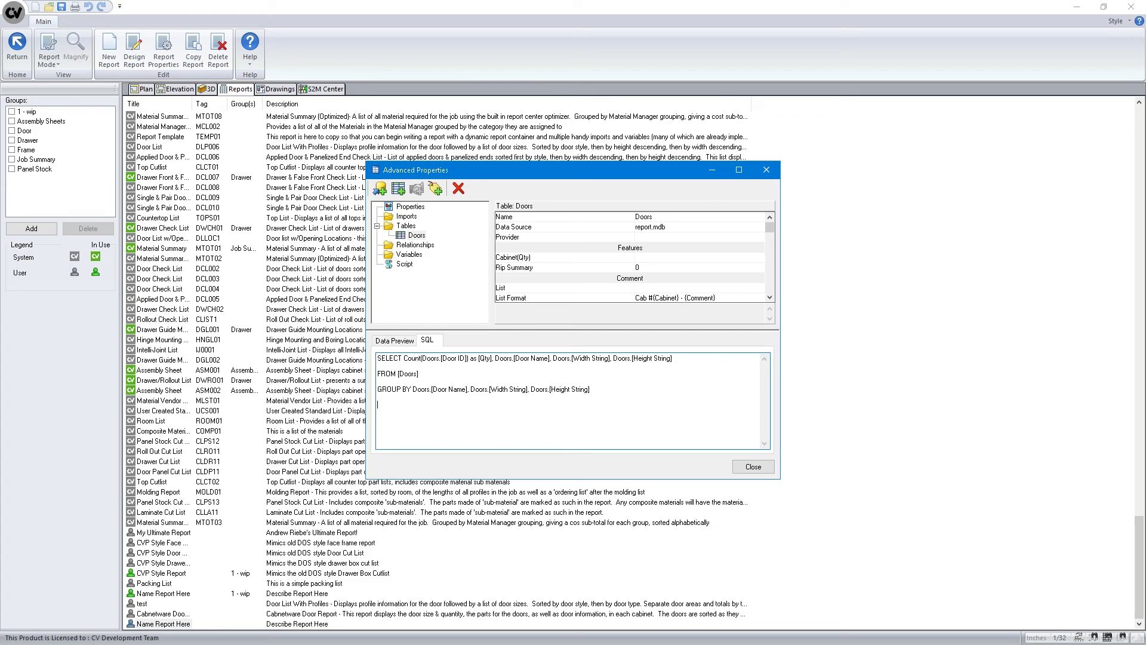
pyautogui.press('Return')
pyautogui.press('Return')
pyautogui.write('ORDER BY')
pyautogui.write('Doors.[Door Name')
pyautogui.click(398, 234)
pyautogui.click(395, 341)
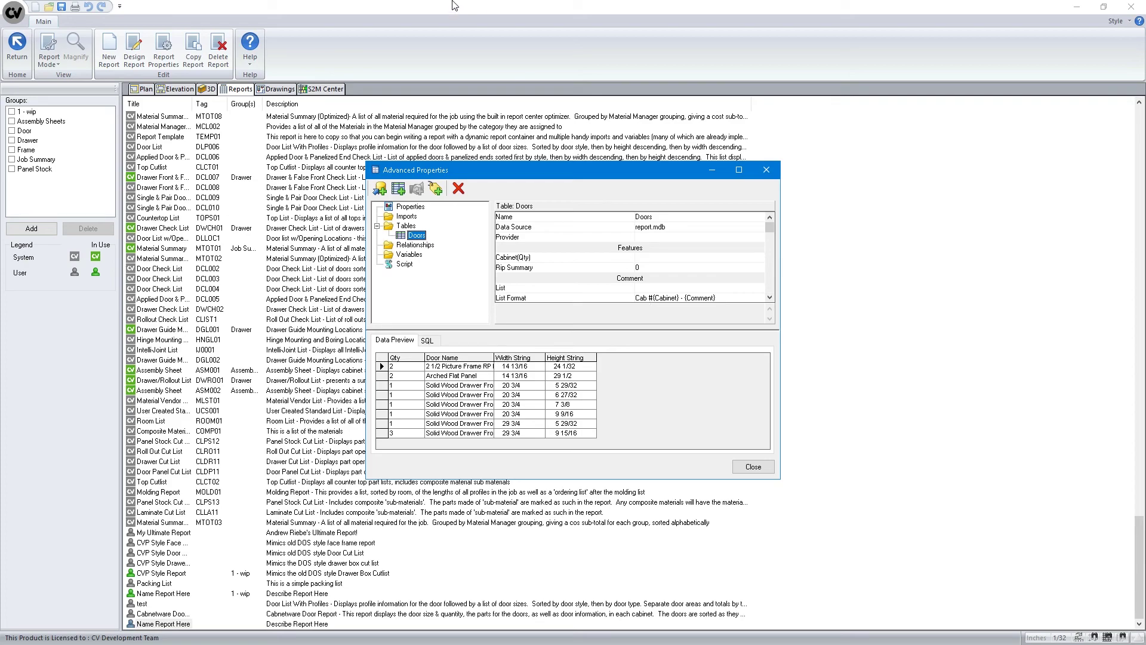
# Extend the ORDER BY clause with Doors.Height DESC and Doors.Width DESC, and try to apply the query
pyautogui.click(427, 341)
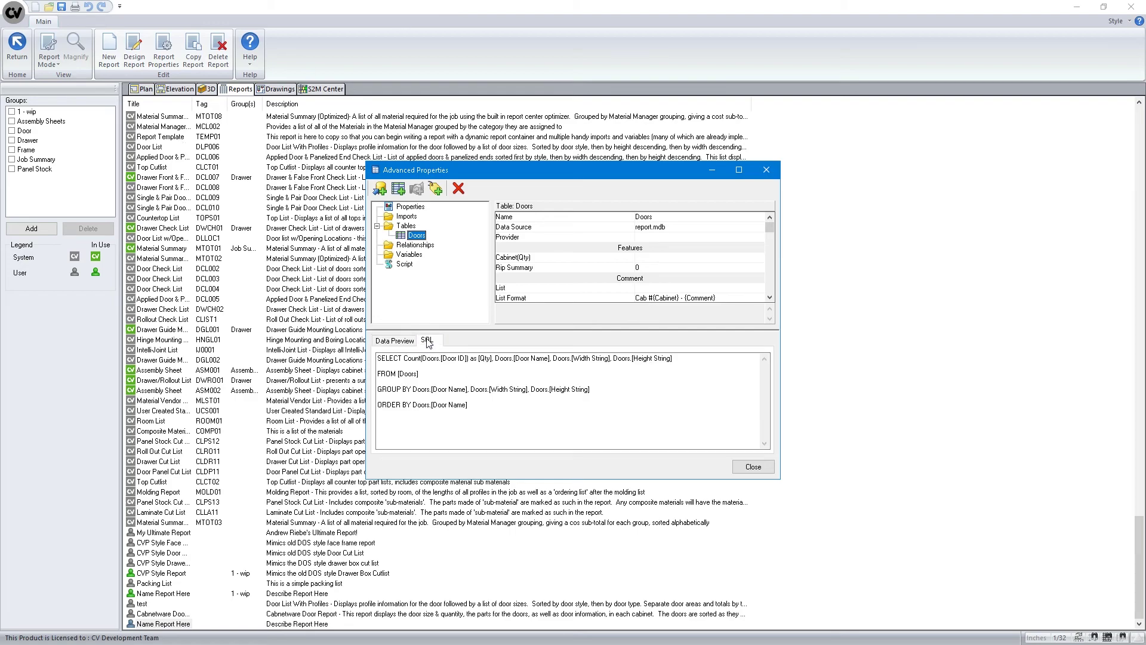
pyautogui.click(482, 408)
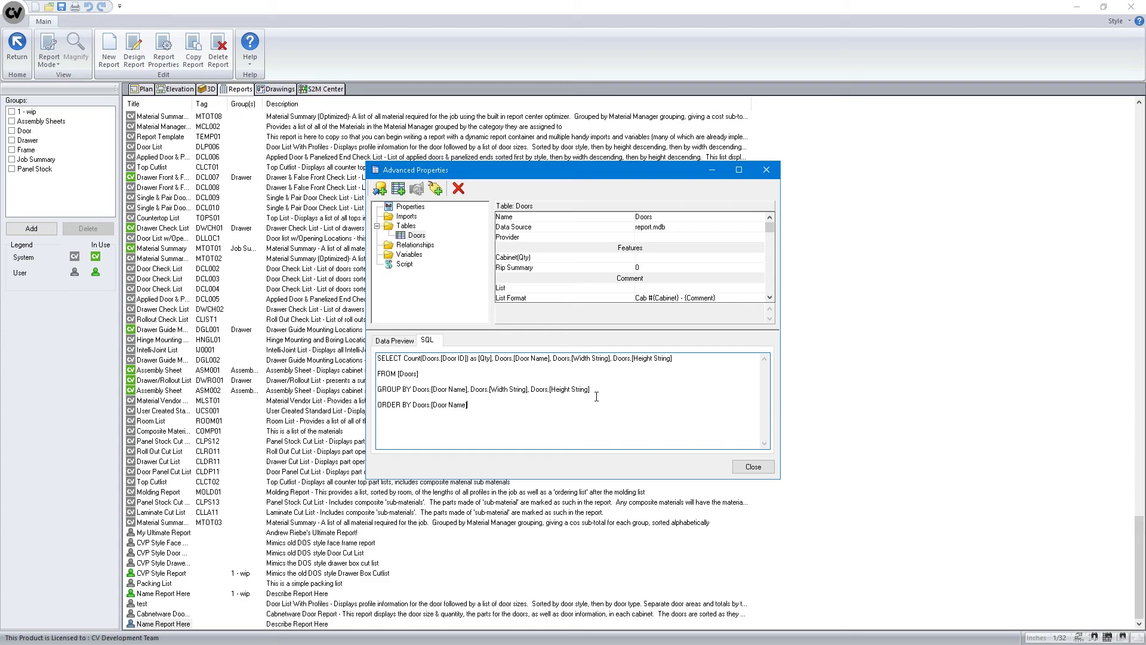
pyautogui.write(', Doors.Height DESC, Doors.Width DESC')
pyautogui.click(406, 235)
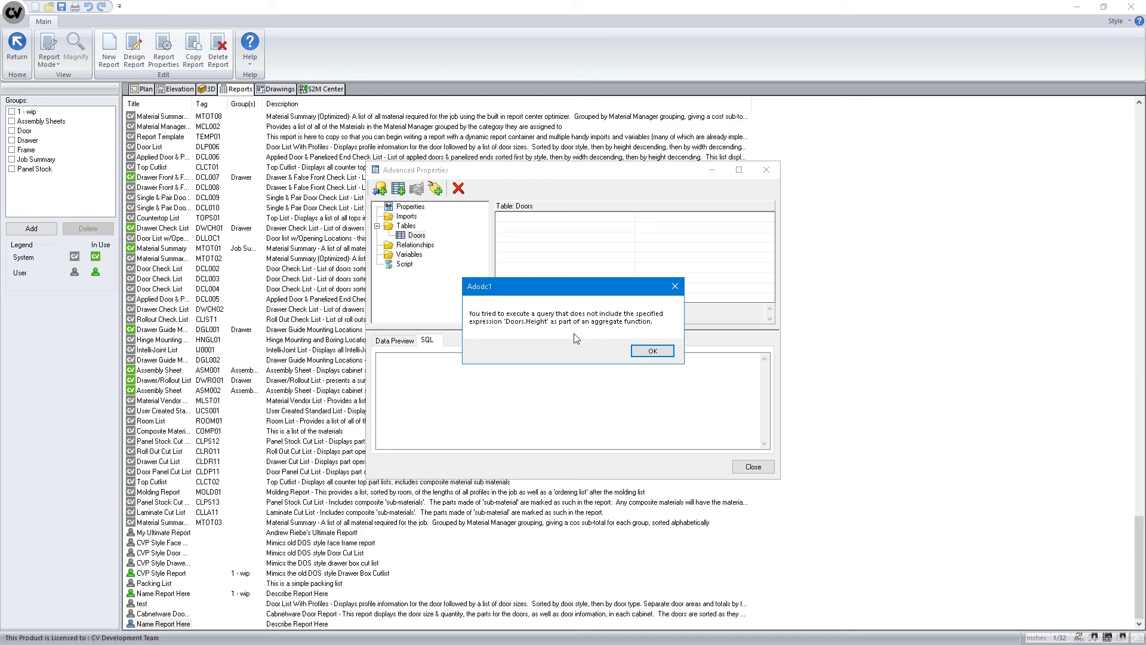
pyautogui.click(651, 350)
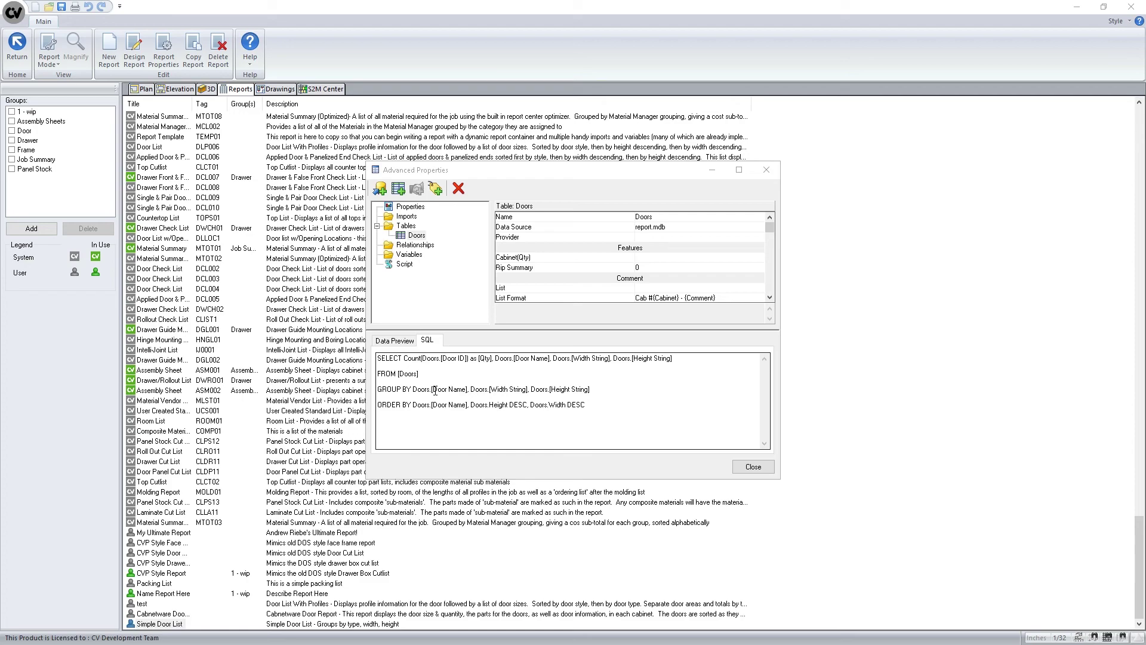
# Append Doors.Height and Doors.Width to the GROUP BY clause, apply the query and review the sorted data preview
pyautogui.click(601, 388)
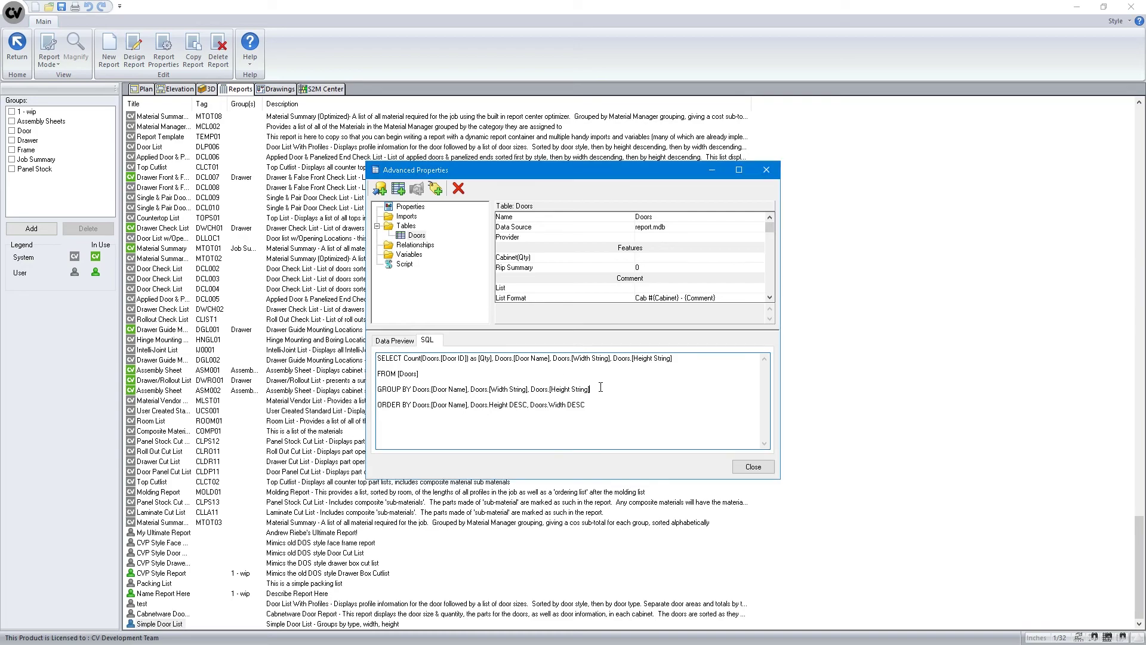
pyautogui.write(', Doors.Height, Doors.Width')
pyautogui.click(404, 236)
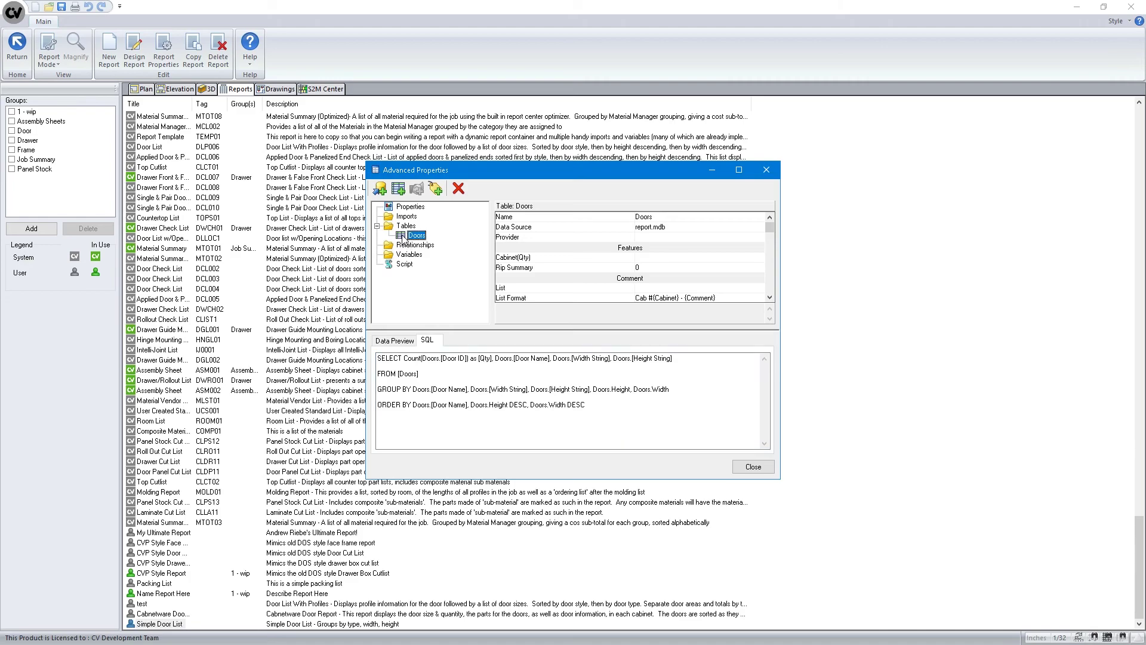
pyautogui.click(395, 341)
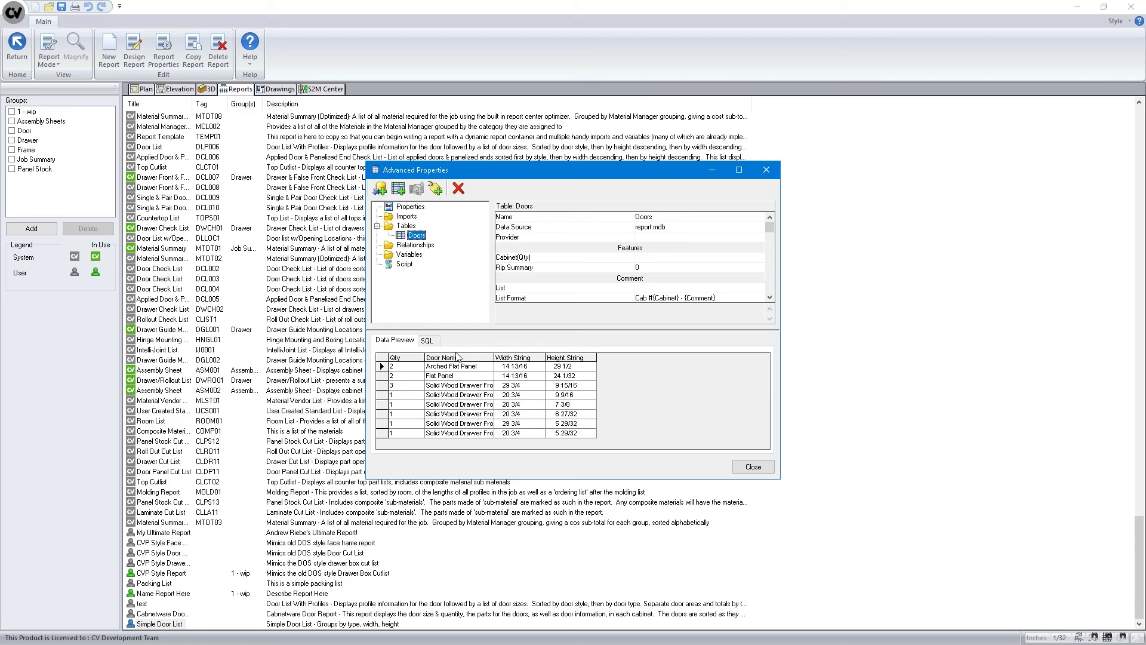
# Select the Doors table's Cabinet(Qty) property, switch to Notepad++ and close all open files without saving
pyautogui.click(512, 258)
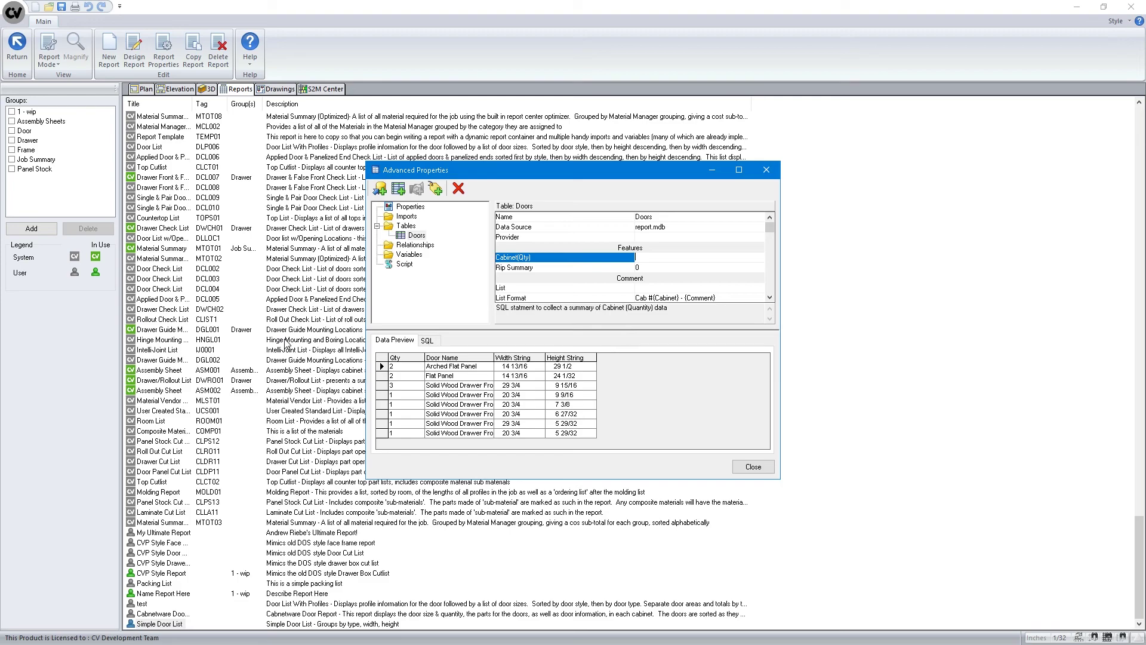
pyautogui.hotkey('alt', 'Tab')
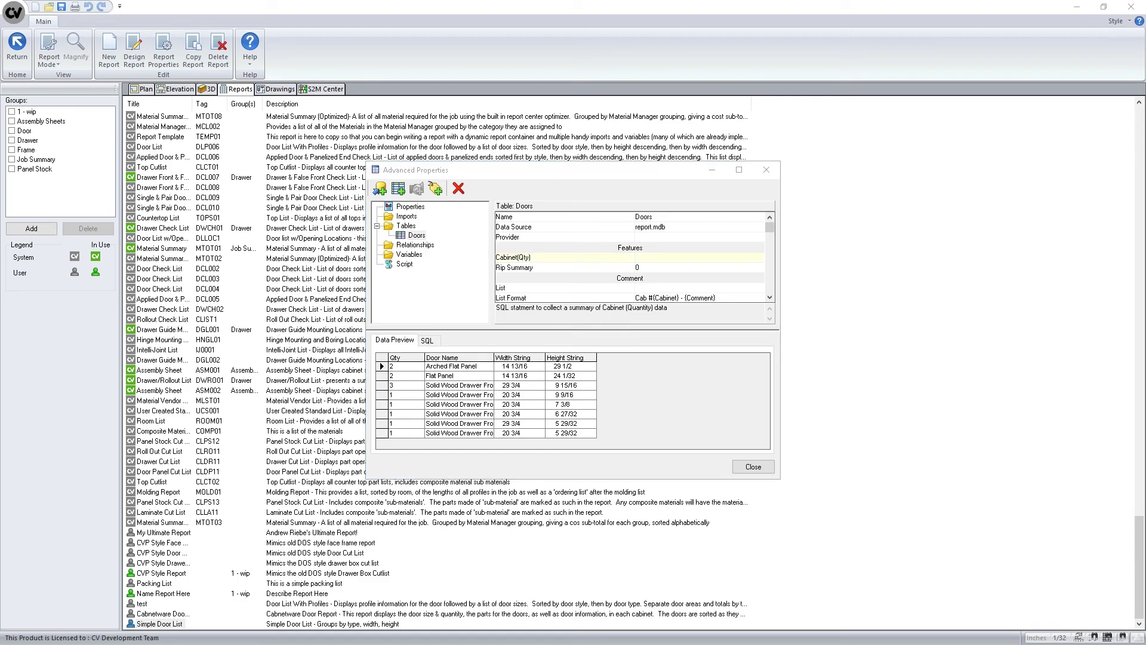
pyautogui.hotkey('alt', 'Tab')
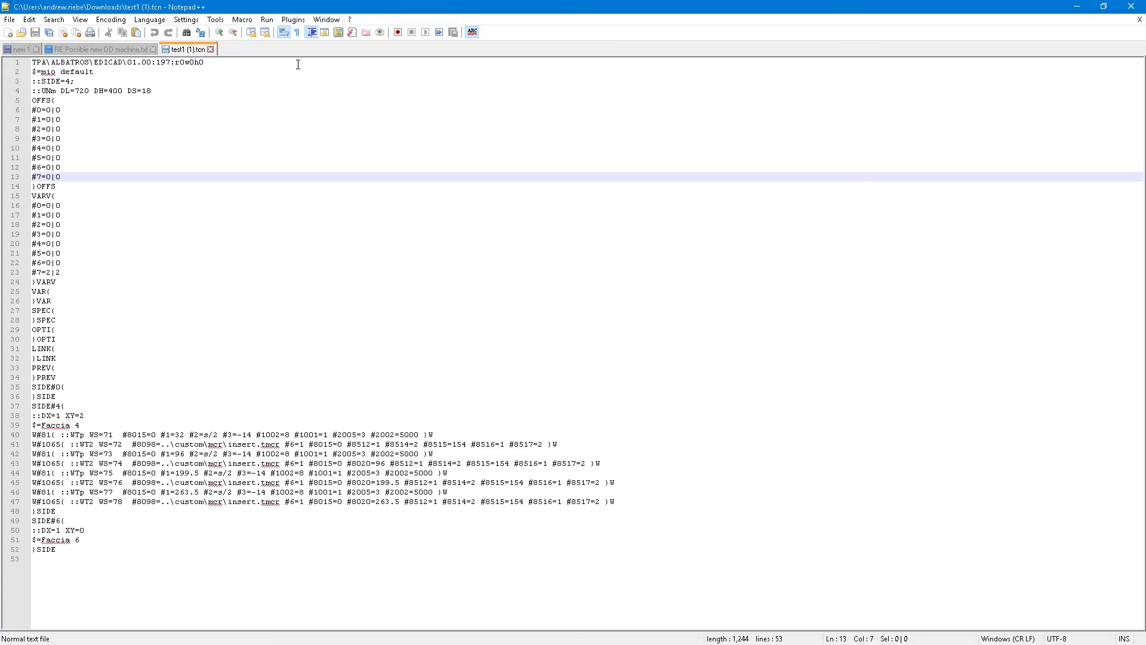
pyautogui.click(153, 49)
pyautogui.click(35, 49)
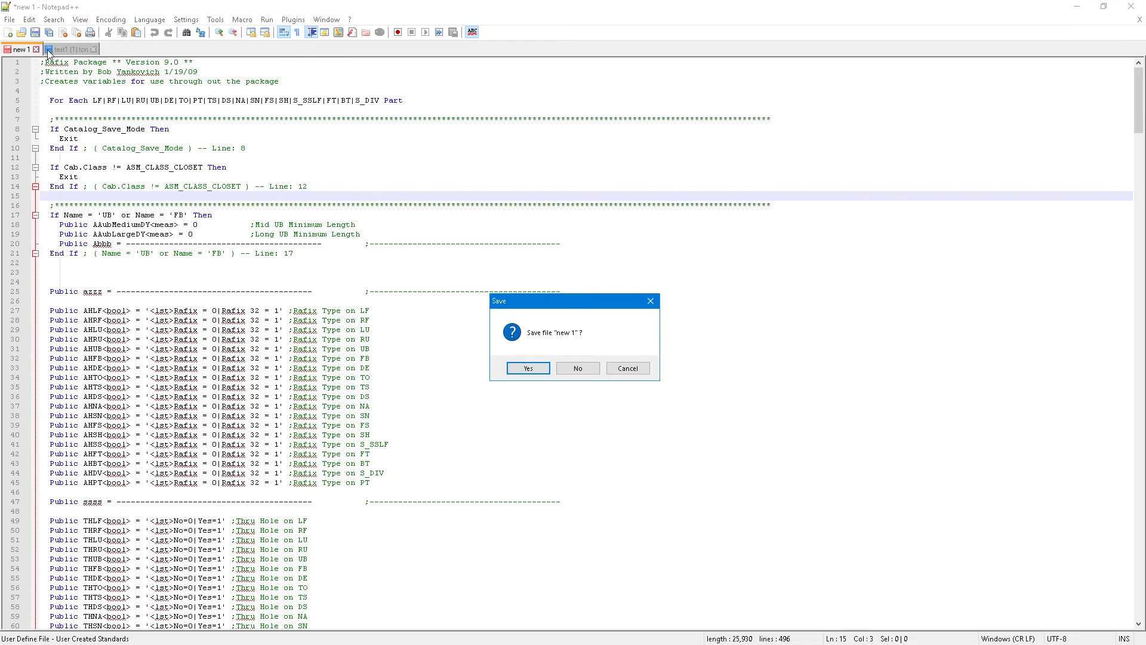
pyautogui.click(577, 369)
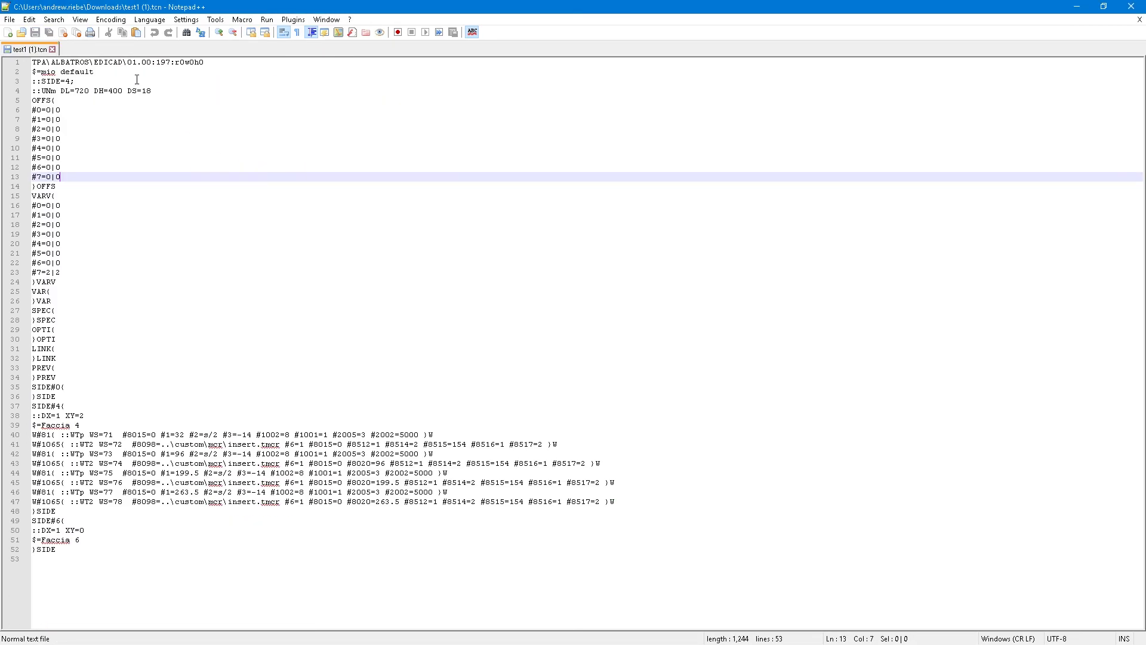
pyautogui.click(52, 50)
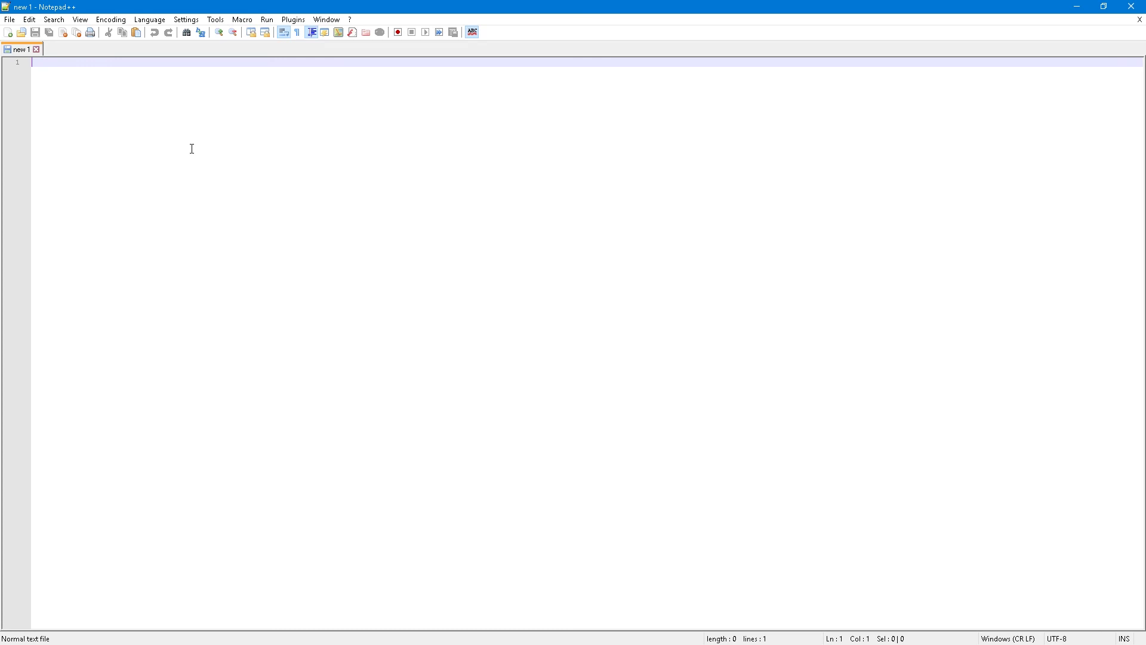
# Write a query skeleton in the blank document with SELECT, FROM, GROUP BY and HAVING on separate lines, each separated by an empty line
pyautogui.write('SELECT')
pyautogui.press('Return')
pyautogui.press('Return')
pyautogui.write('FROM')
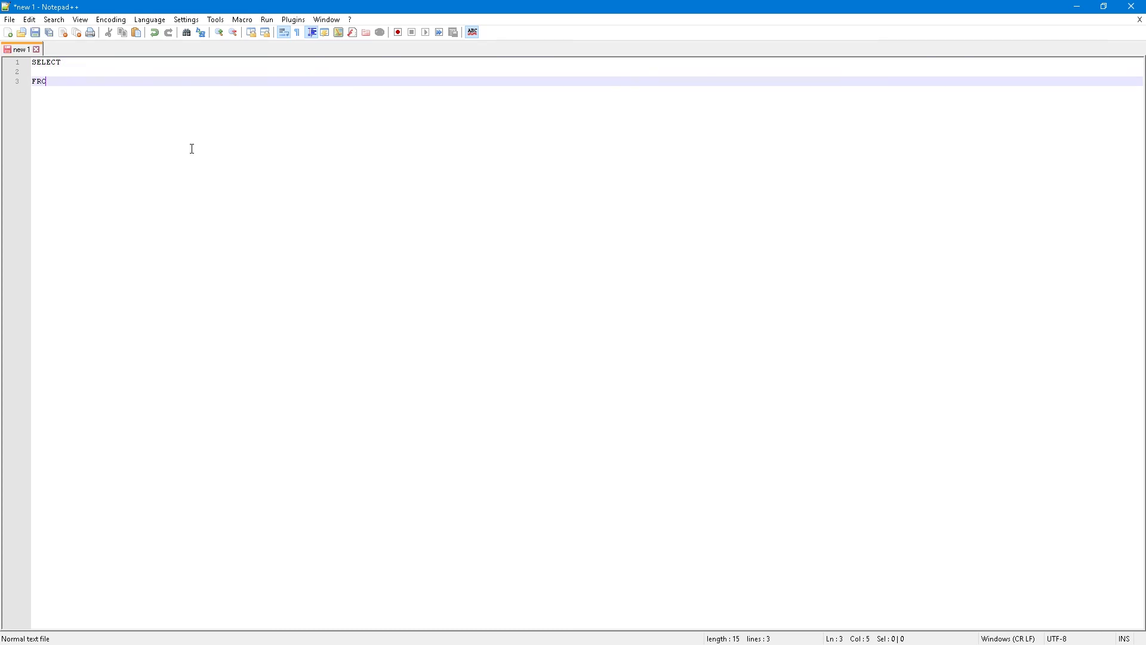
pyautogui.press('Return')
pyautogui.press('Return')
pyautogui.write('GROUP')
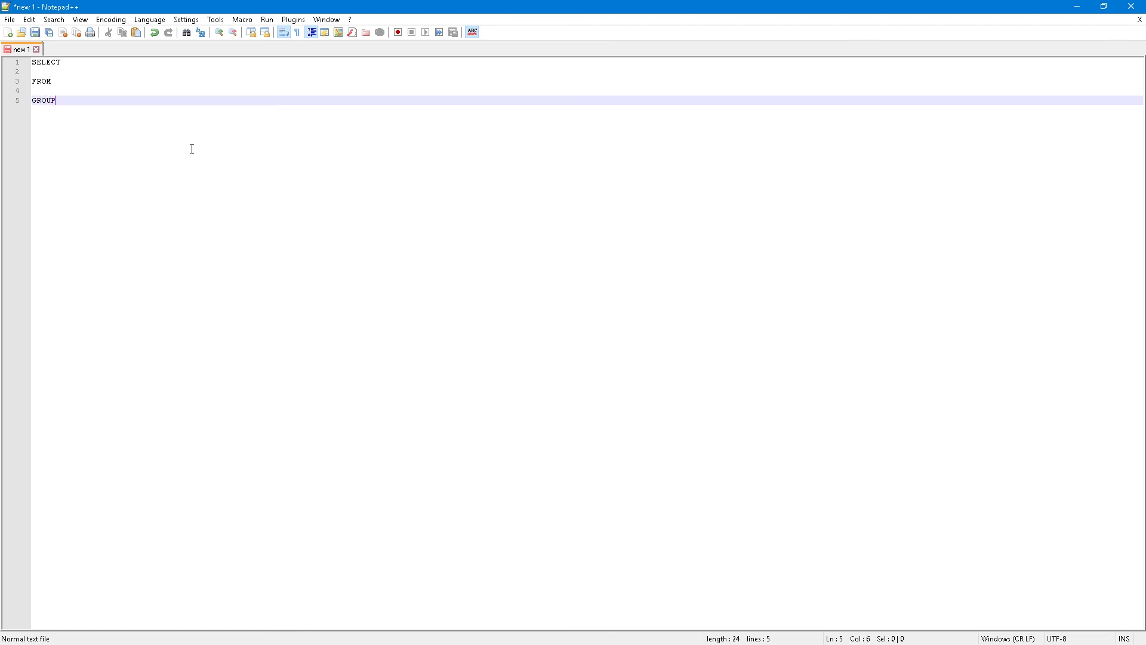
pyautogui.write(' BY')
pyautogui.press('Return')
pyautogui.press('Return')
pyautogui.write('HAVING')
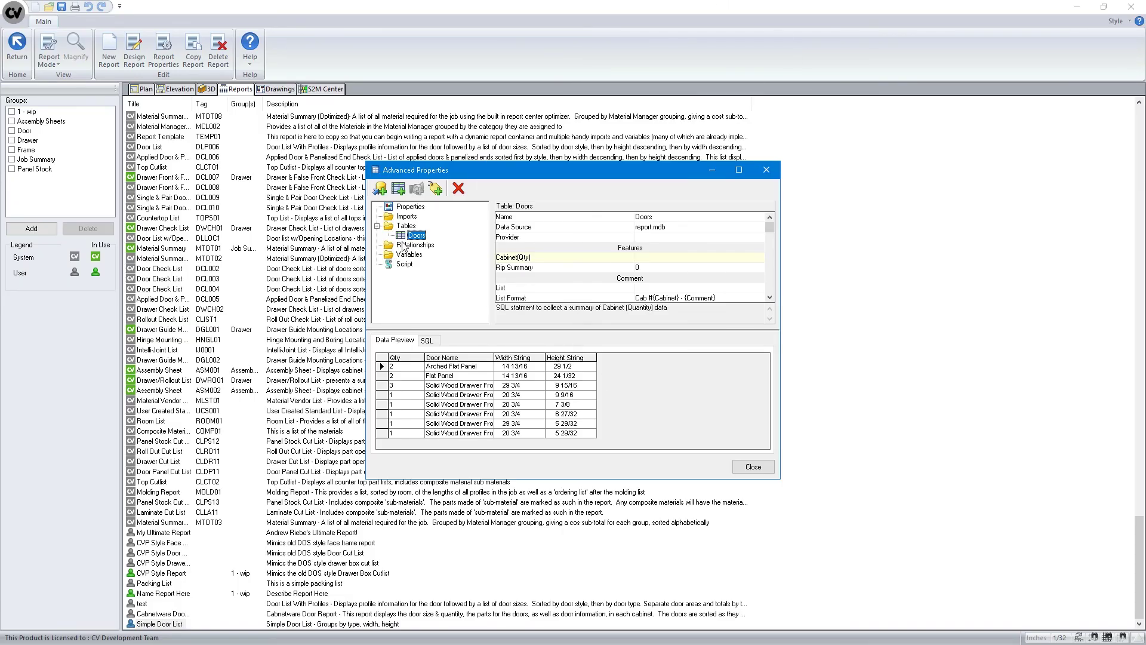
# Copy the field list from the Doors query's GROUP BY clause and paste it after GROUP BY in the Notepad++ skeleton
pyautogui.click(427, 340)
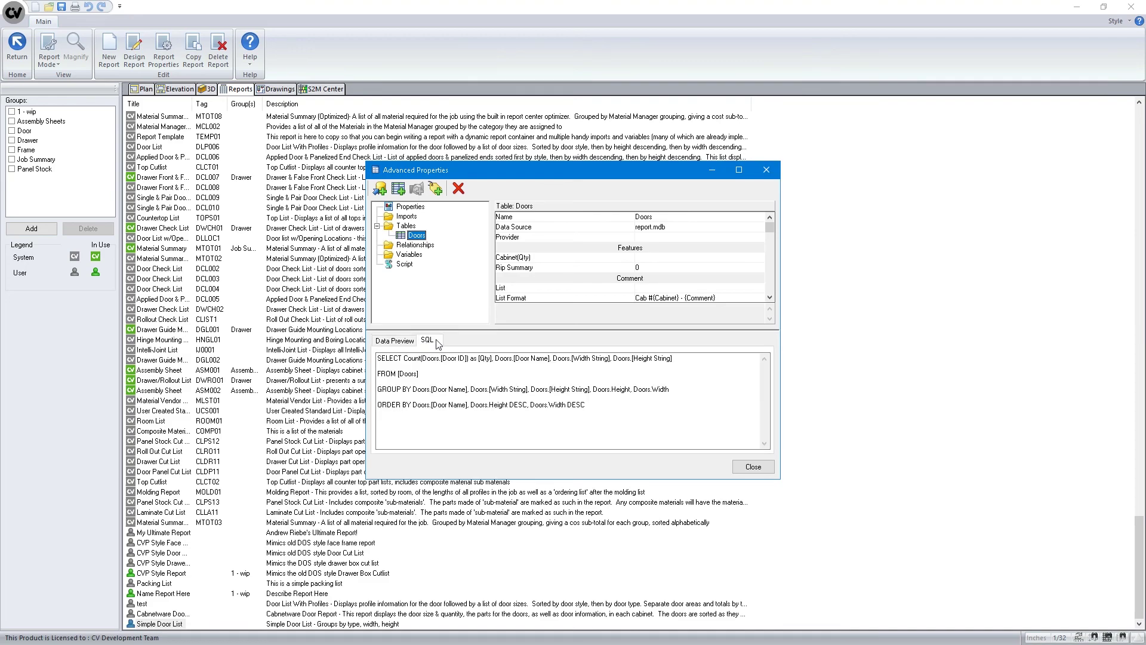
pyautogui.click(676, 389)
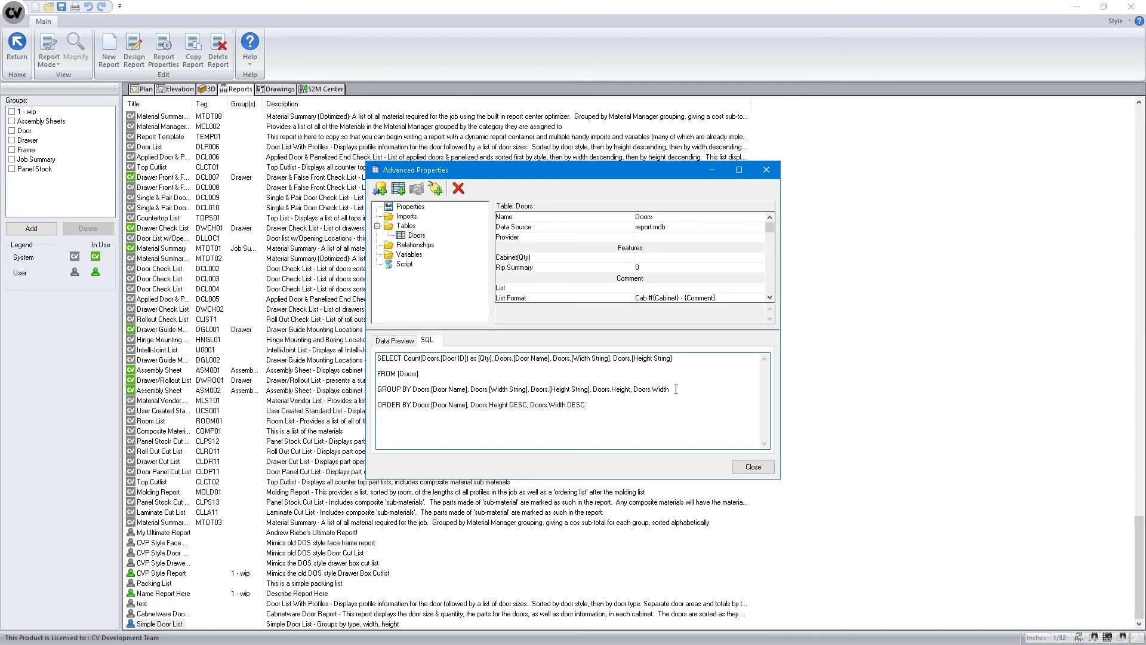
pyautogui.hotkey('shift', 'Home')
pyautogui.hotkey('ctrl', 'c')
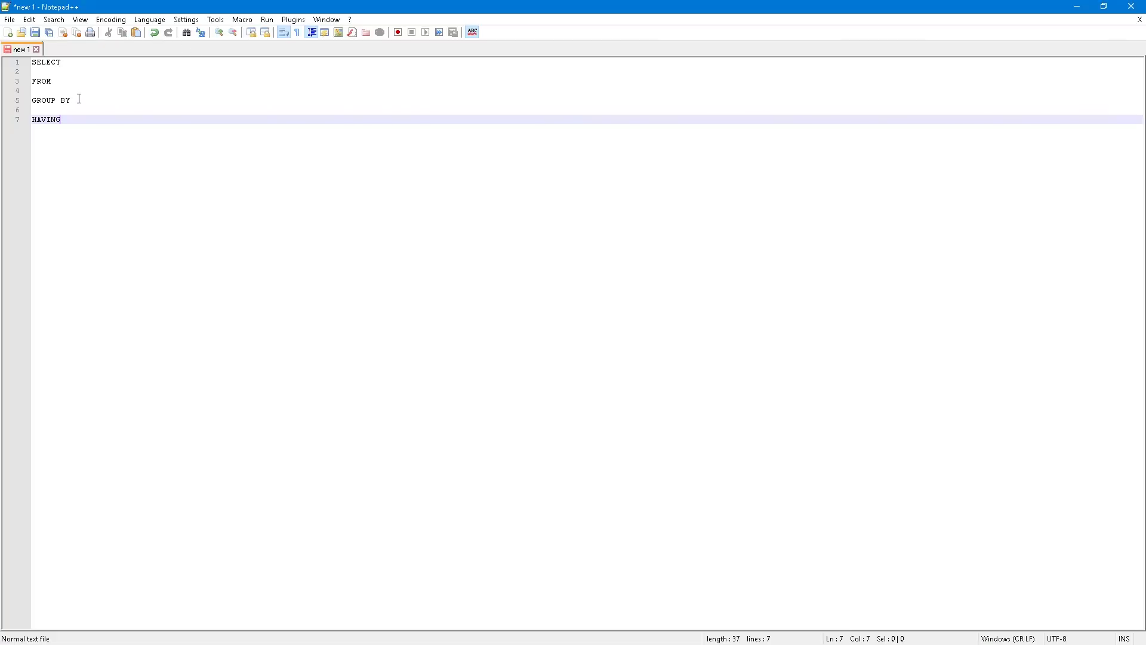
pyautogui.click(80, 99)
pyautogui.hotkey('ctrl', 'v')
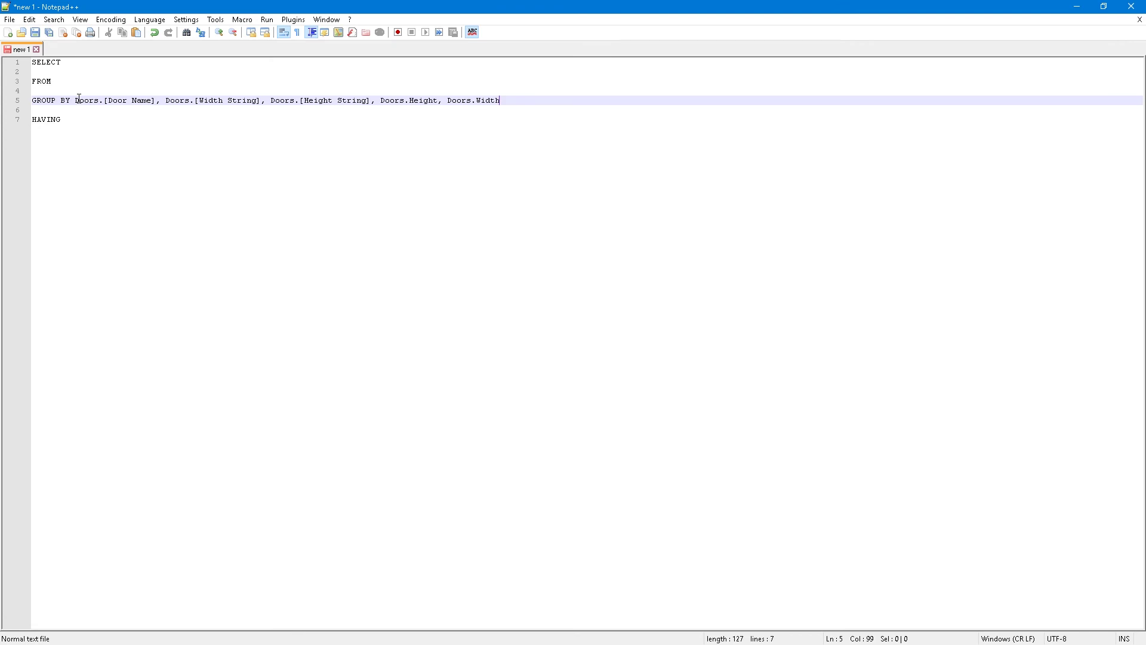
# Append Cabinets.[Cabinet ID] to the end of the GROUP BY field list
pyautogui.write(', Cabinets.[Cabinet ID]')
pyautogui.press('Up')
pyautogui.press('Up')
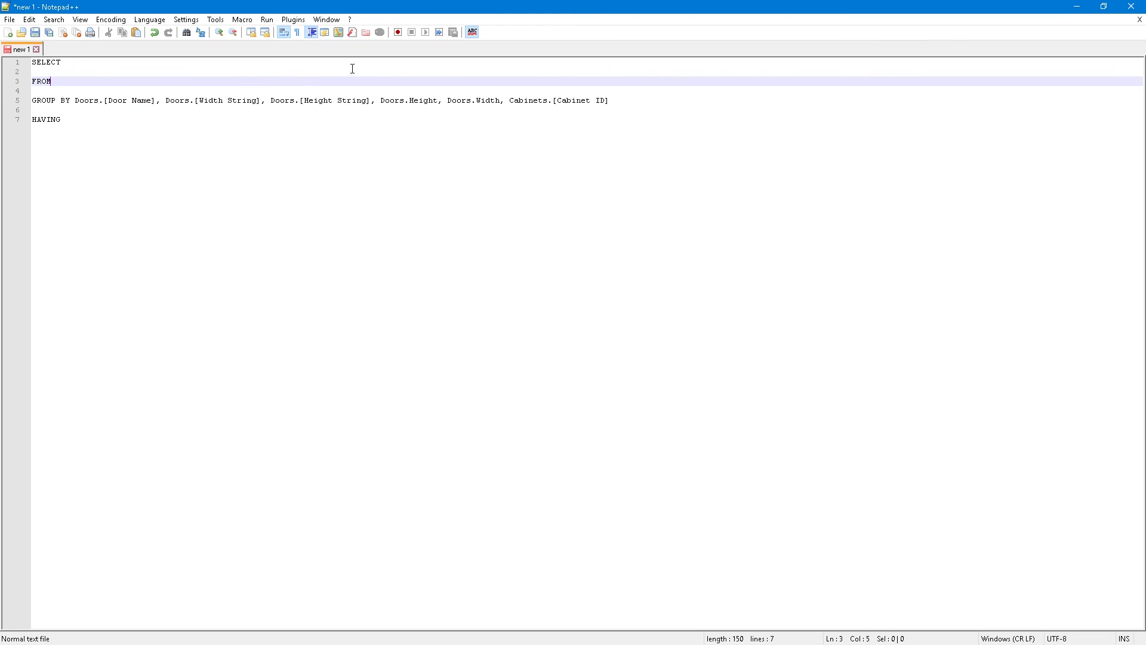
# Replace the last GROUP BY field, Cabinets.[Cabinet ID], with Doors.[Cabinet ID]
pyautogui.click(511, 102)
pyautogui.hotkey('shift', 'End')
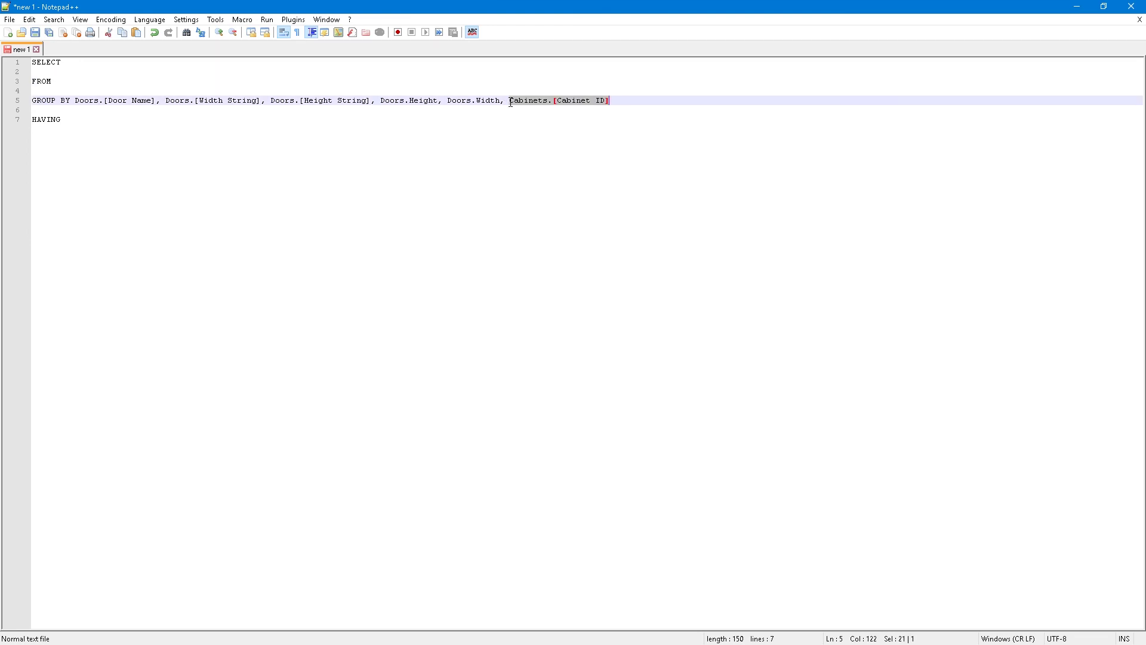
pyautogui.write('Doors.[Door ')
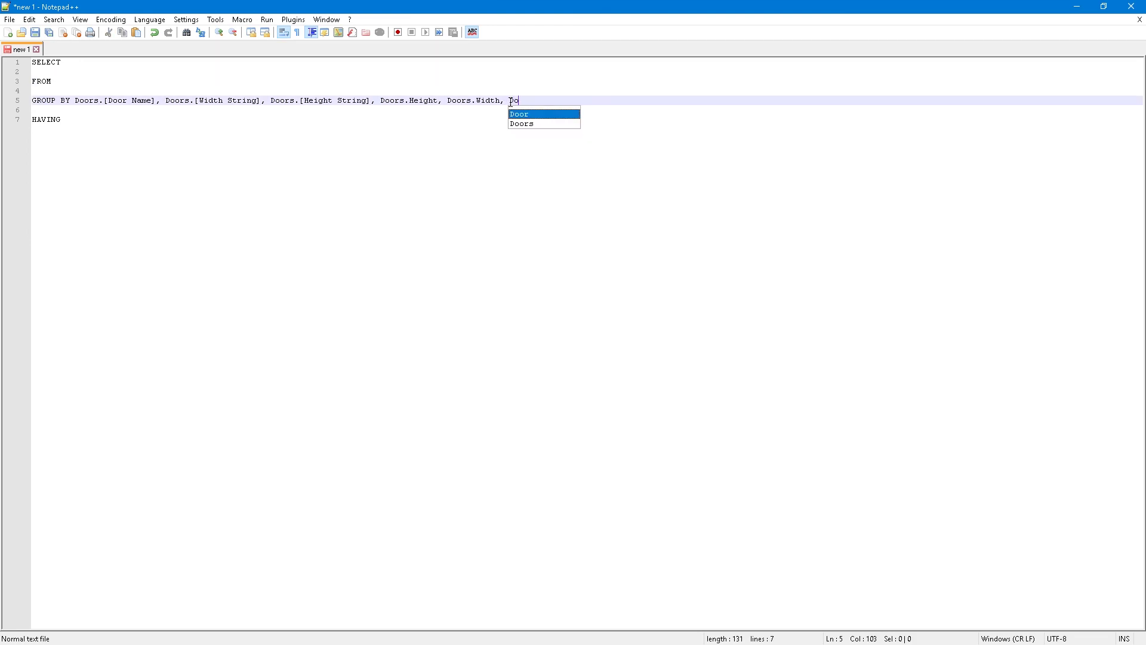
pyautogui.write('ID]')
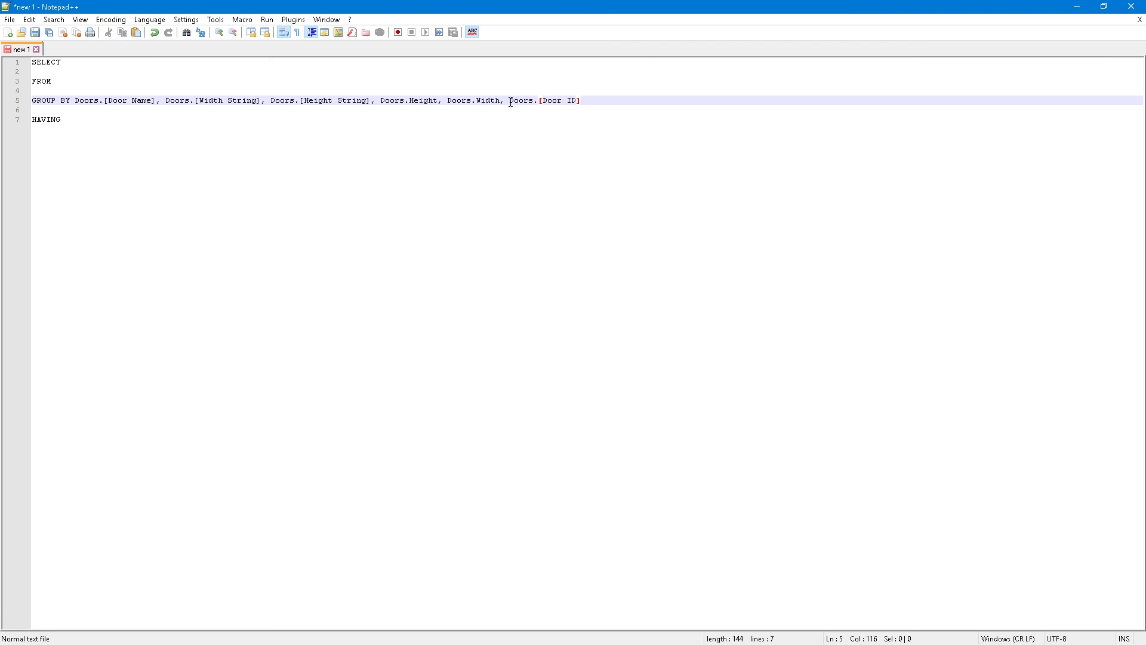
pyautogui.press('Left')
pyautogui.press('Left')
pyautogui.press('Left')
pyautogui.press('Left')
pyautogui.hotkey('shift', 'Left')
pyautogui.hotkey('shift', 'Left')
pyautogui.hotkey('shift', 'Left')
pyautogui.hotkey('shift', 'Left')
pyautogui.write('Cabinet')
# Complete the FROM line of the skeleton query with the Doors table
pyautogui.press('Up')
pyautogui.press('Up')
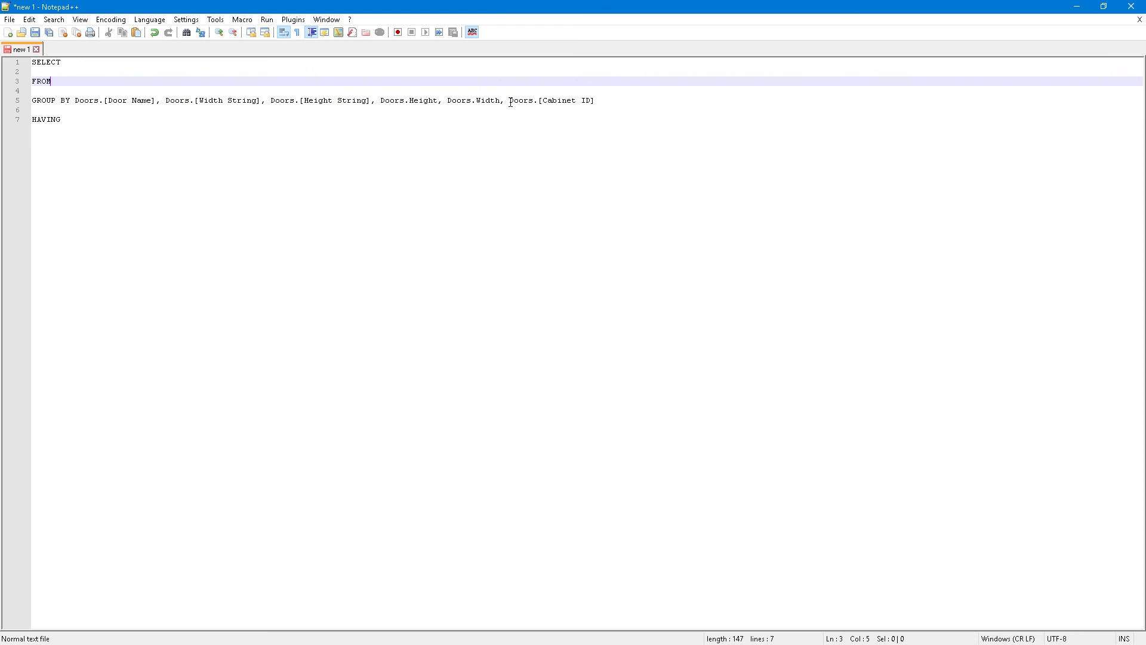
pyautogui.write('Doors')
pyautogui.press('Escape')
# Add Count(Doors.[Door ID]) AS Qty as the first item of the SELECT line
pyautogui.click(75, 66)
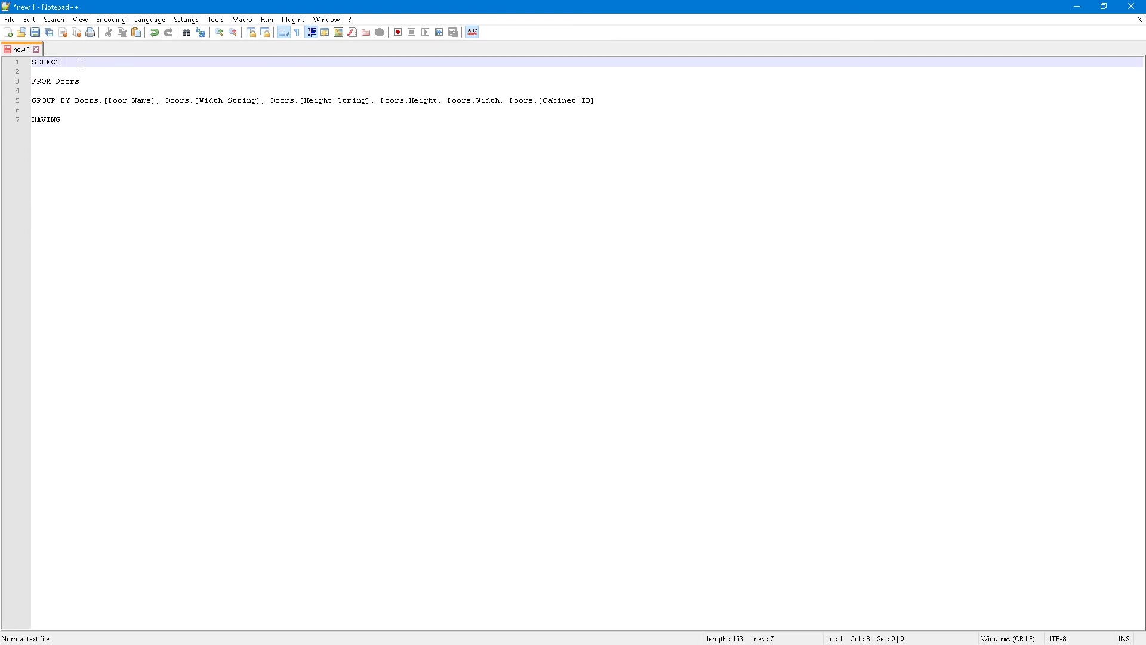
pyautogui.write('Count(Doors.[Door')
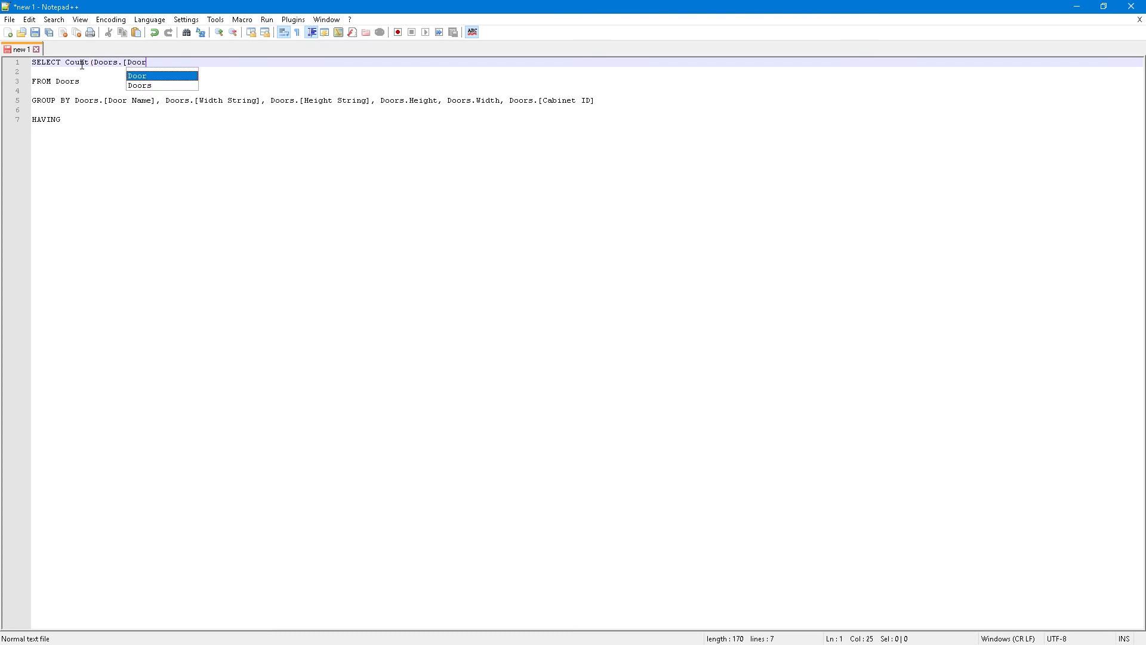
pyautogui.write(' ID]) ')
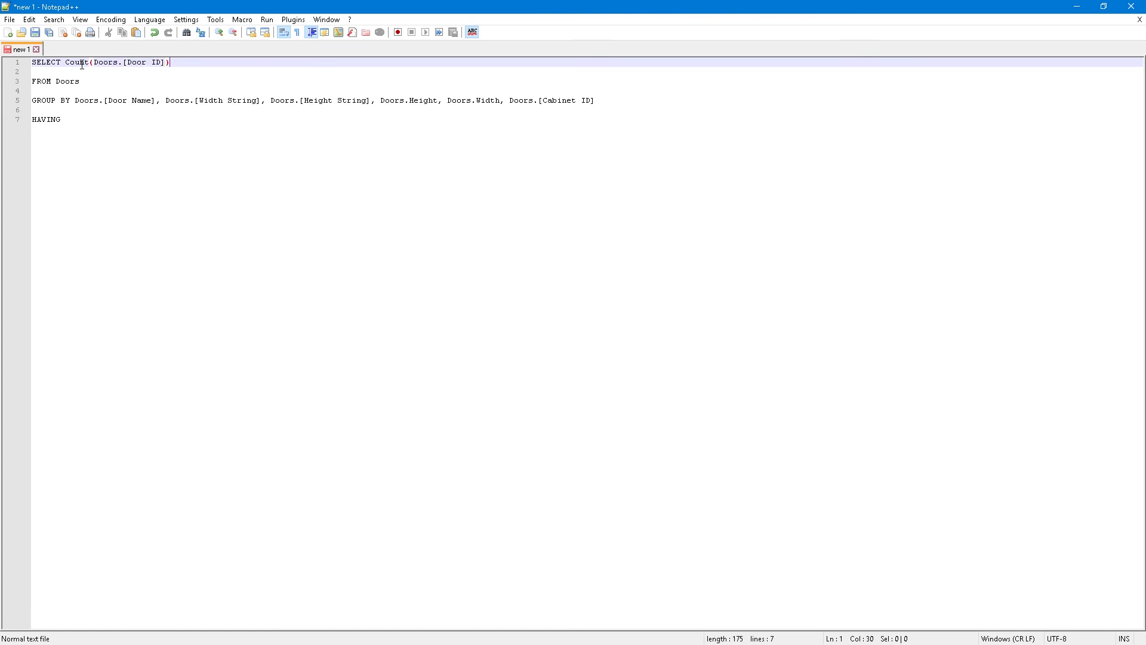
pyautogui.write('As')
pyautogui.press('BackSpace')
pyautogui.press('BackSpace')
pyautogui.write('S Qty')
# Add Doors.[Cabinet ID] as [Cabinet] to the SELECT line, and highlight the matching field in the GROUP BY line
pyautogui.write(', Doors.')
pyautogui.write('abine')
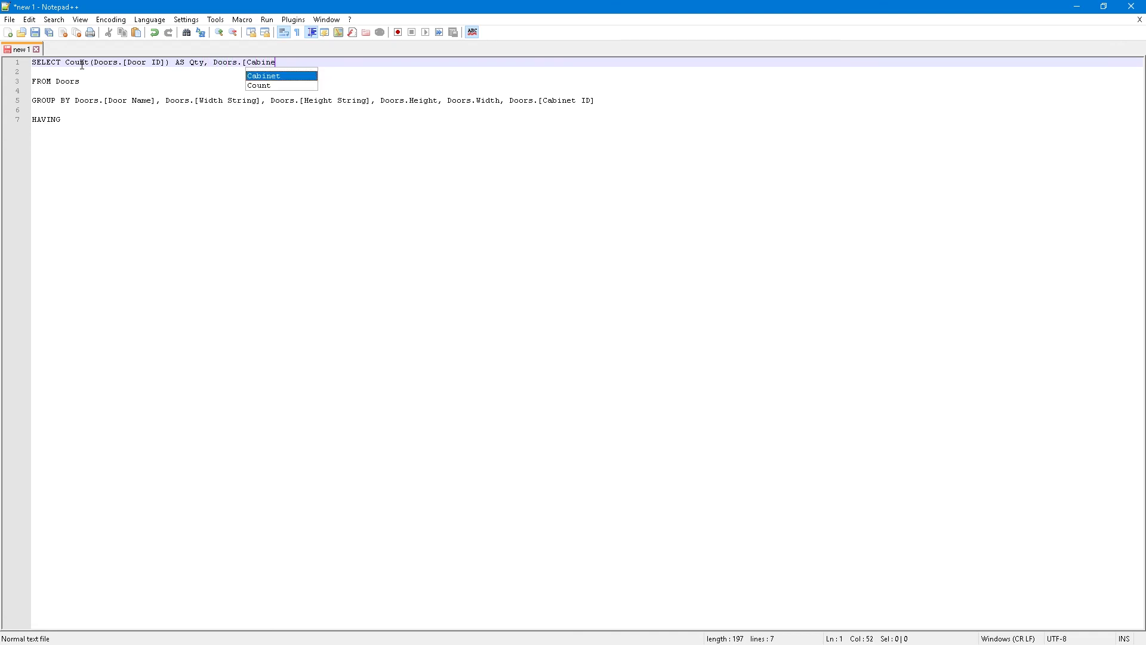
pyautogui.write('t ID] as Cabinet')
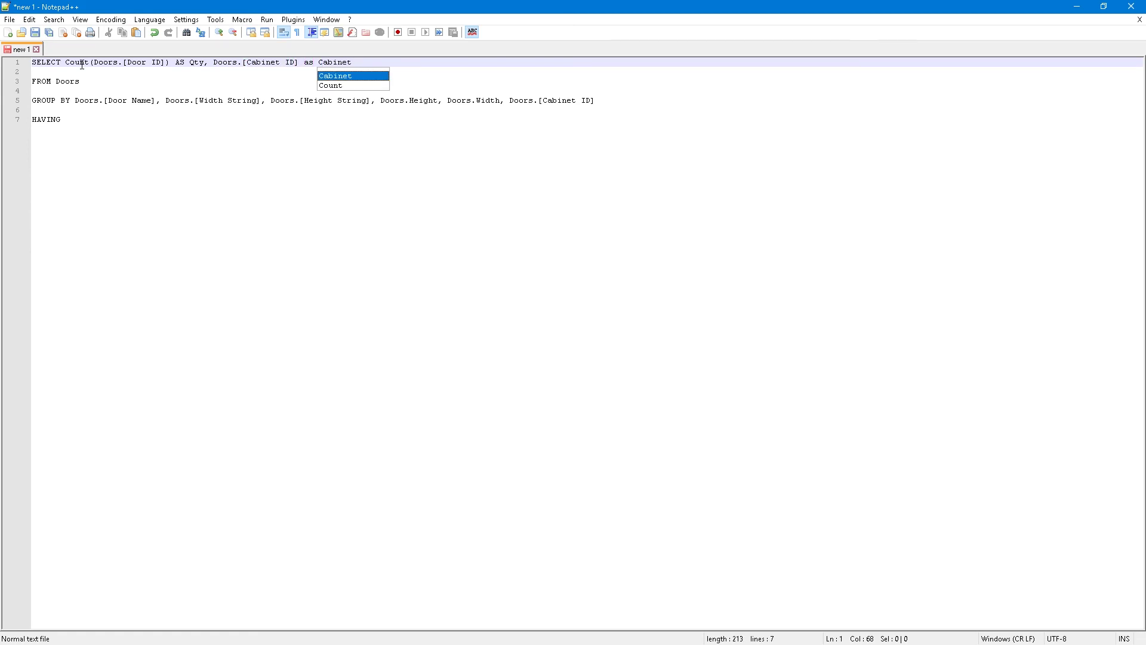
pyautogui.write(']')
pyautogui.press('Left')
pyautogui.press('Left')
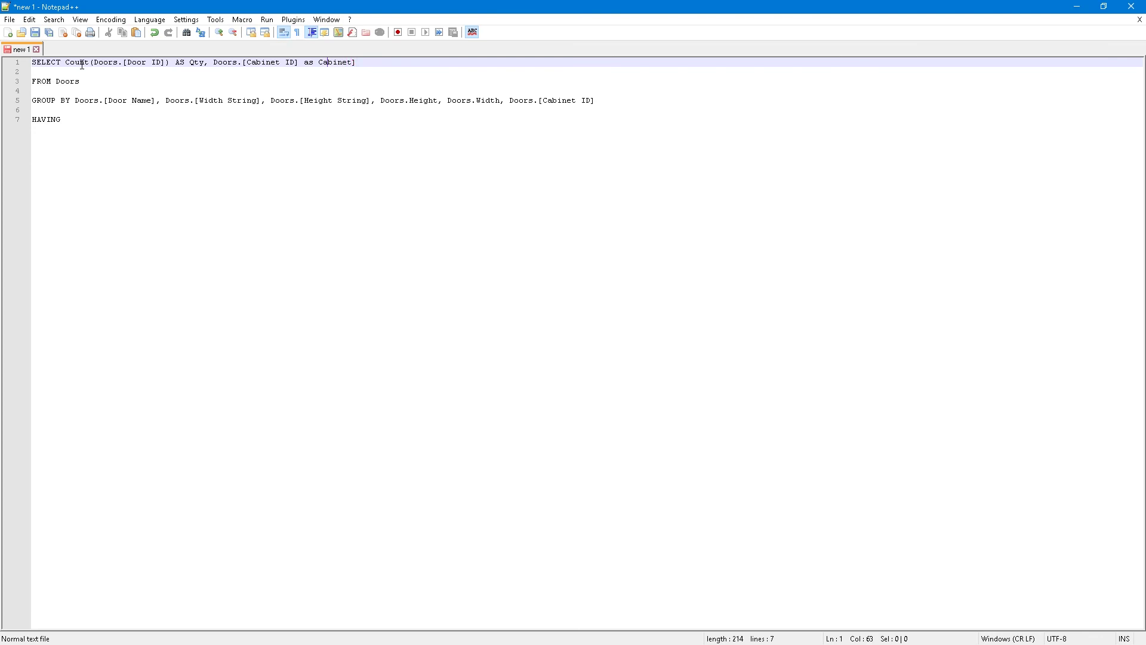
pyautogui.write('[')
pyautogui.press('Down')
pyautogui.press('Down')
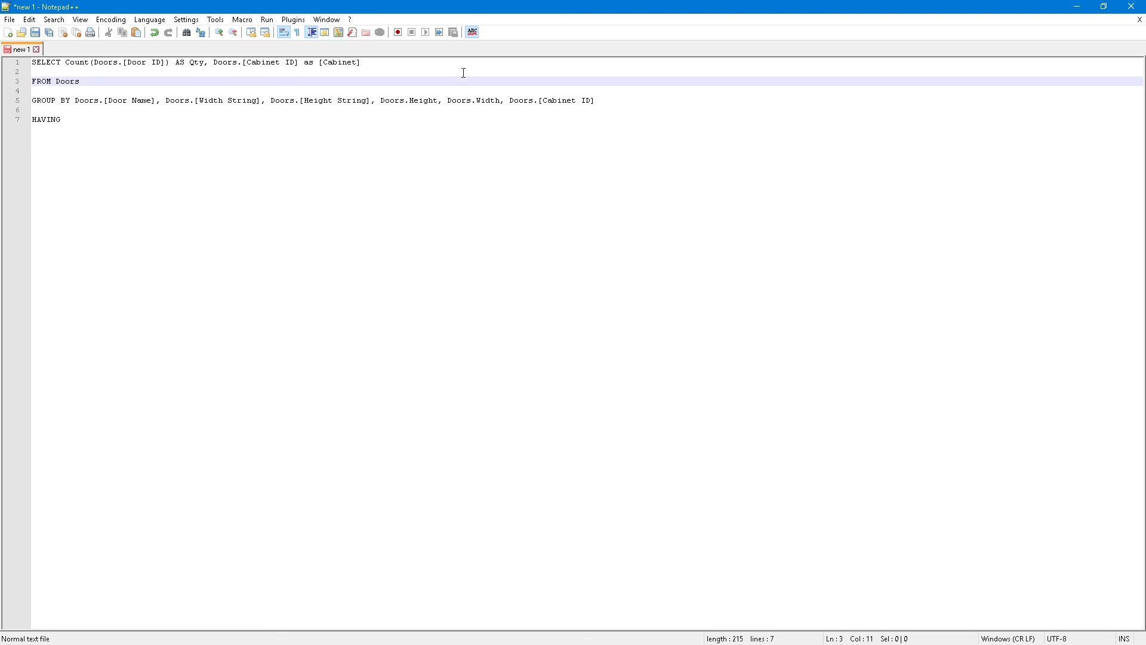
pyautogui.moveTo(596, 101); pyautogui.dragTo(508, 102)
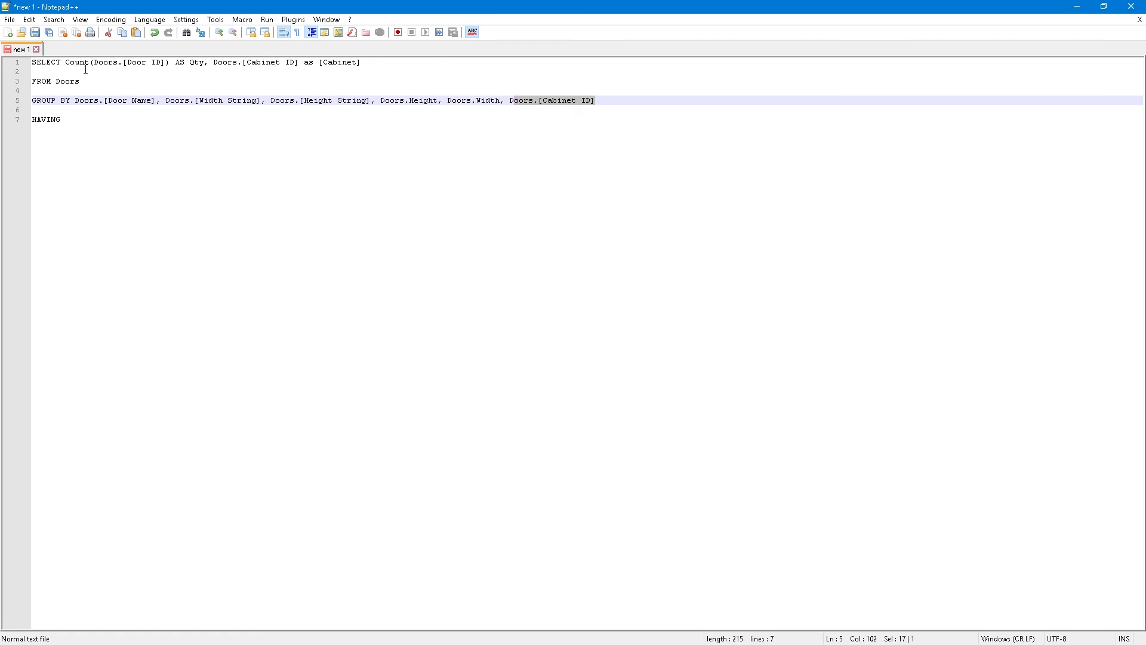
# Add the condition Doors.[Door Name]='{Door Name}' to the HAVING line of the query
pyautogui.moveTo(66, 63); pyautogui.dragTo(173, 62)
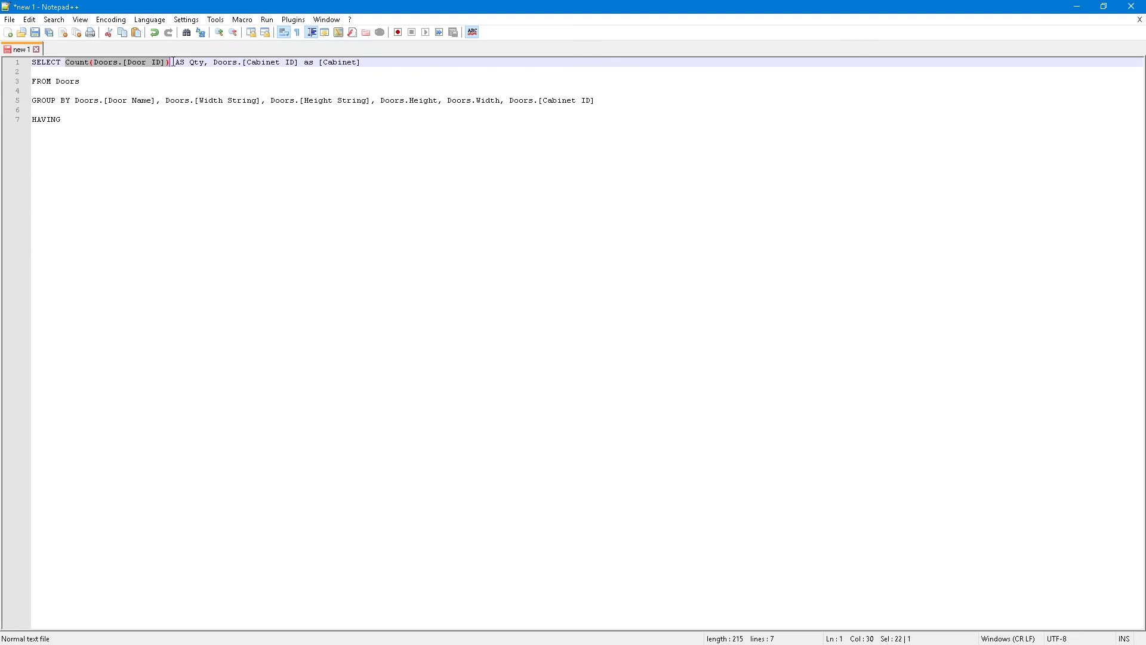
pyautogui.press('Down')
pyautogui.press('Down')
pyautogui.press('Down')
pyautogui.press('Down')
pyautogui.press('Down')
pyautogui.press('Down')
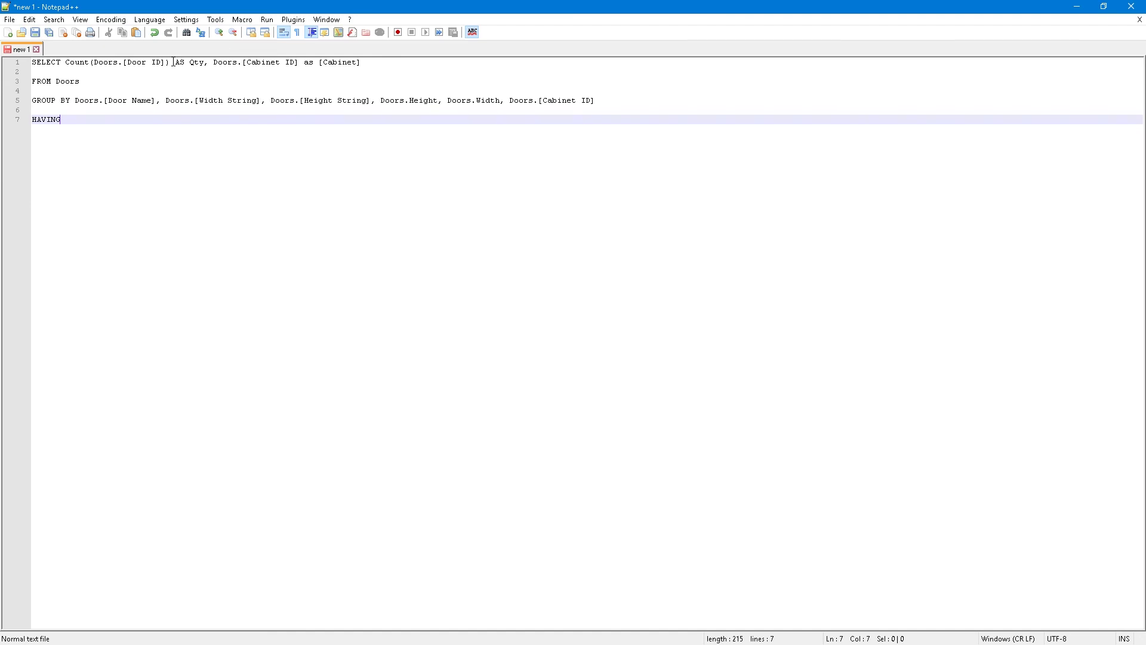
pyautogui.write('D')
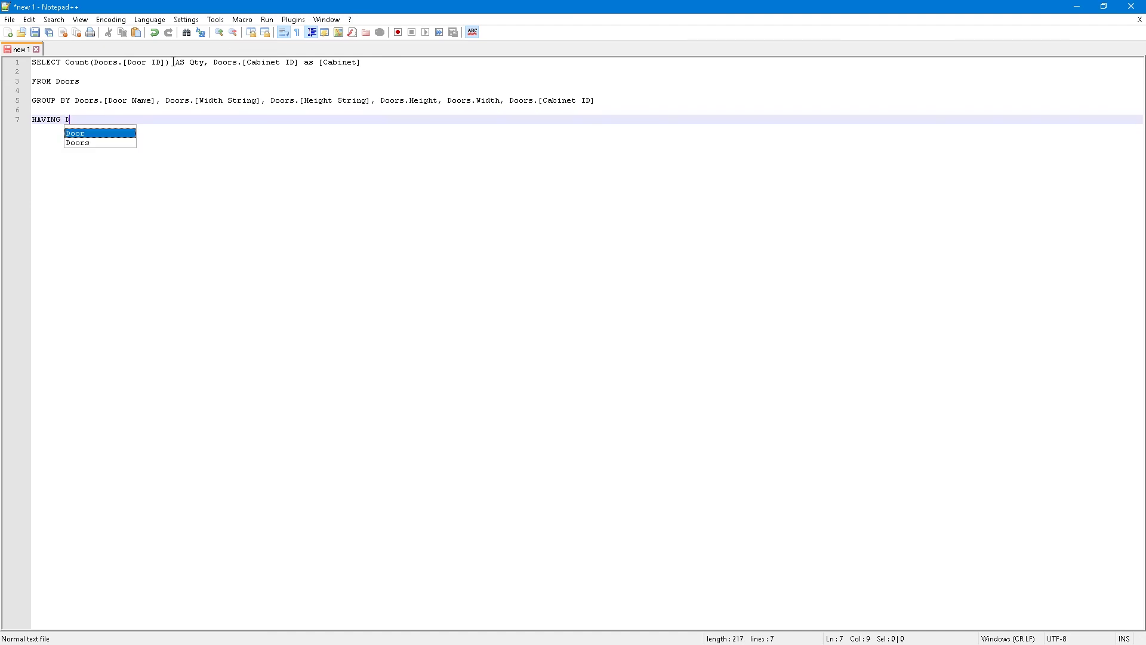
pyautogui.write('oors.[Door')
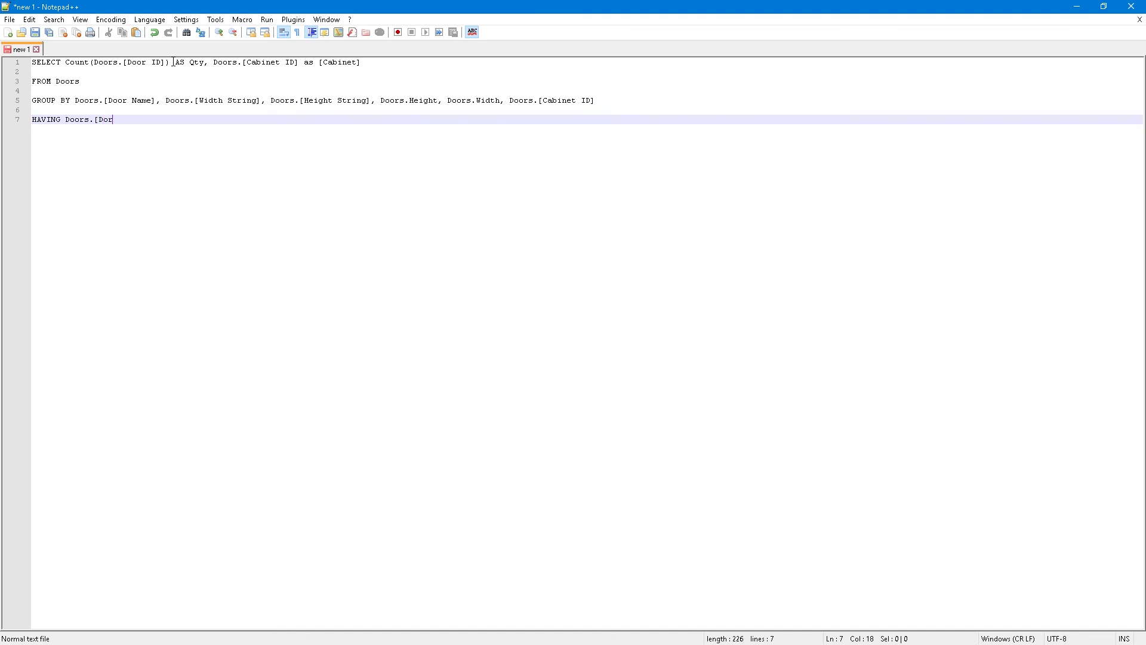
pyautogui.write(' Name]=')
pyautogui.write("'(")
pyautogui.write('Door Name')
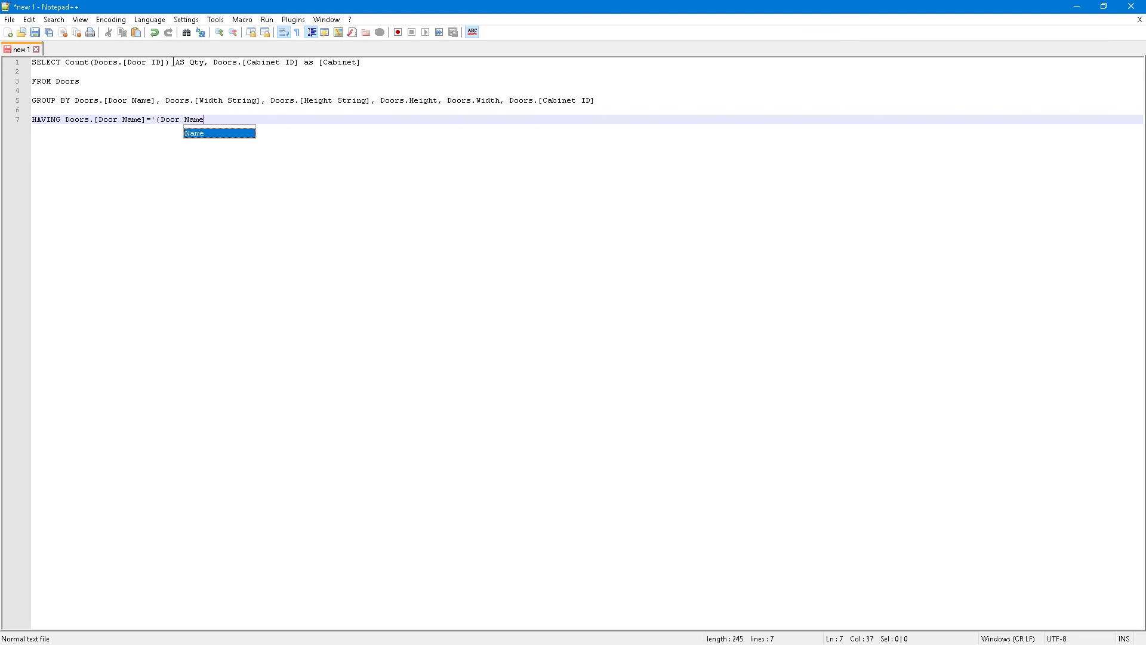
pyautogui.write('}')
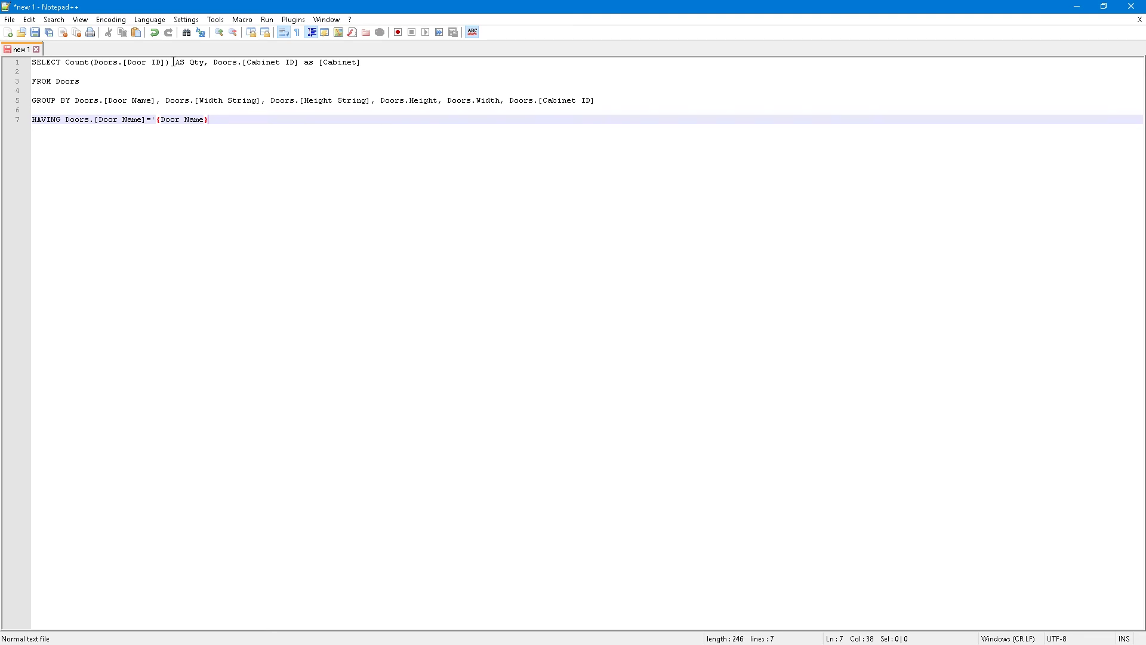
pyautogui.write("'")
# Switch to Cabinet Vision and preview the data columns of the Doors table
pyautogui.hotkey('alt', 'Tab')
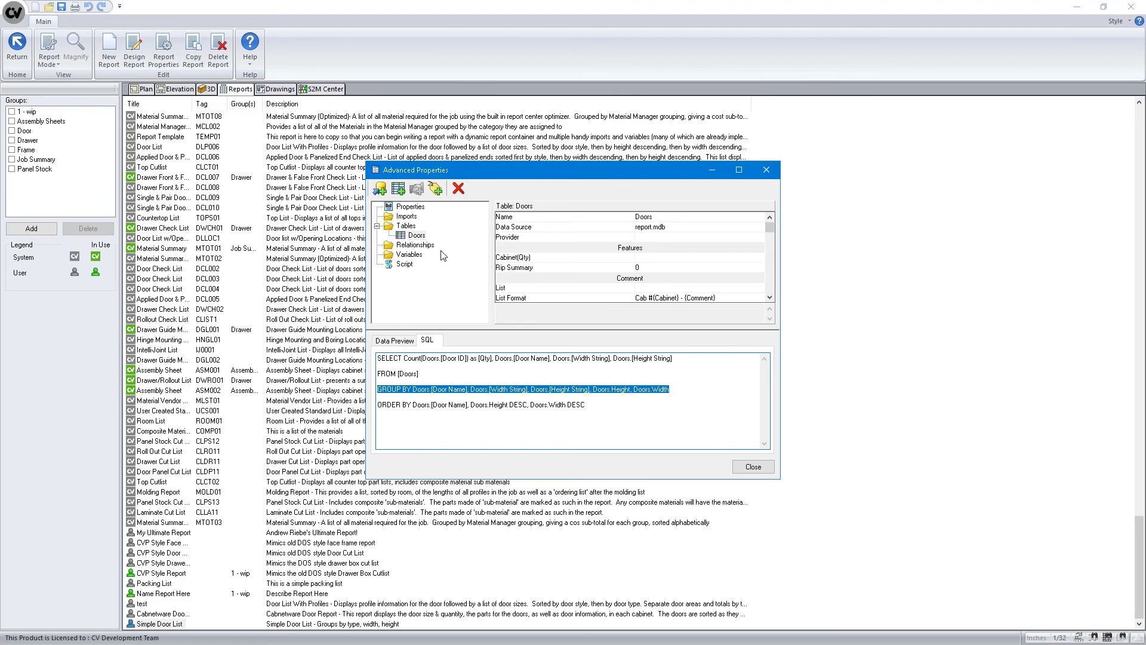
pyautogui.click(400, 237)
pyautogui.click(395, 340)
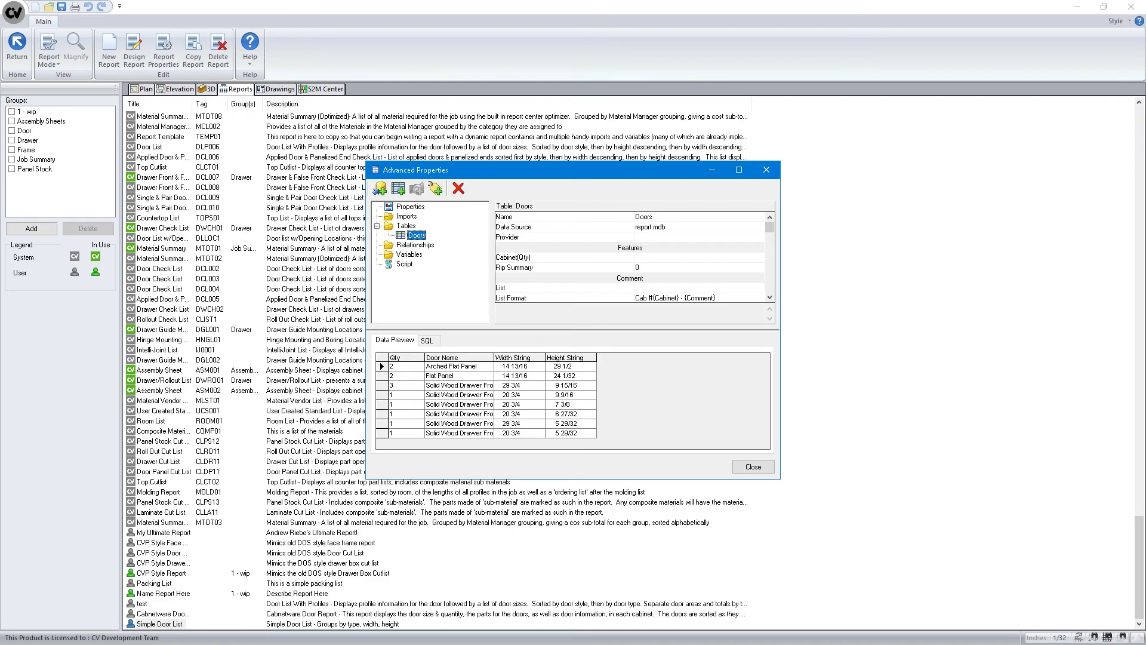
# Switch back to Notepad++ and remove Doors.Height and Doors.Width from the GROUP BY line
pyautogui.hotkey('alt', 'Tab')
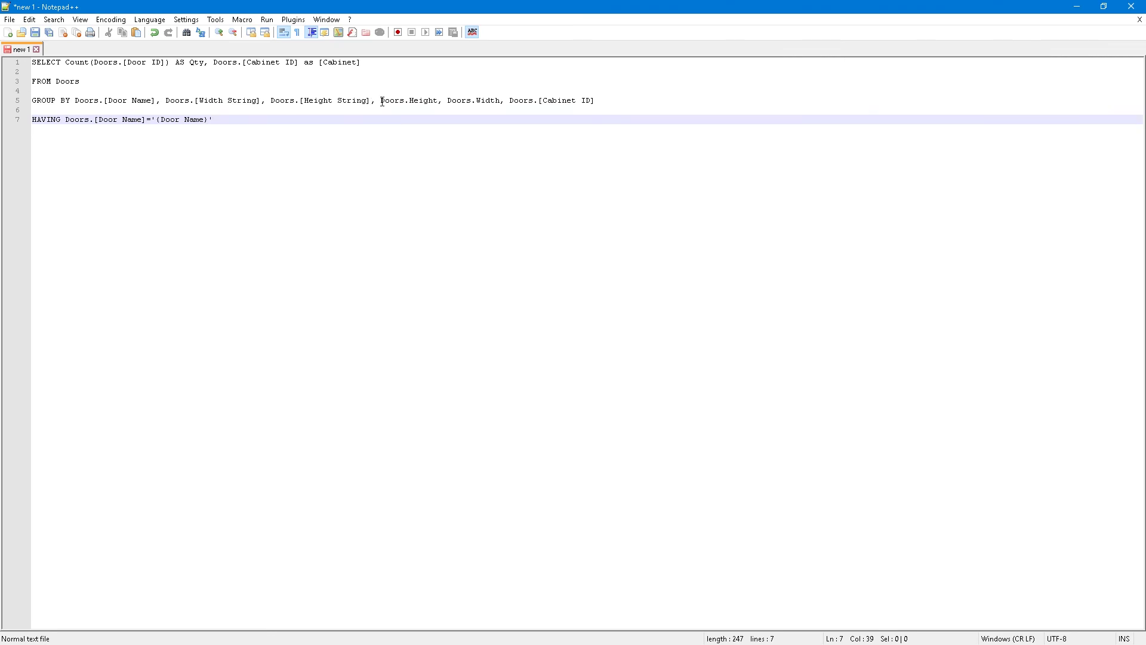
pyautogui.moveTo(382, 101); pyautogui.dragTo(506, 103)
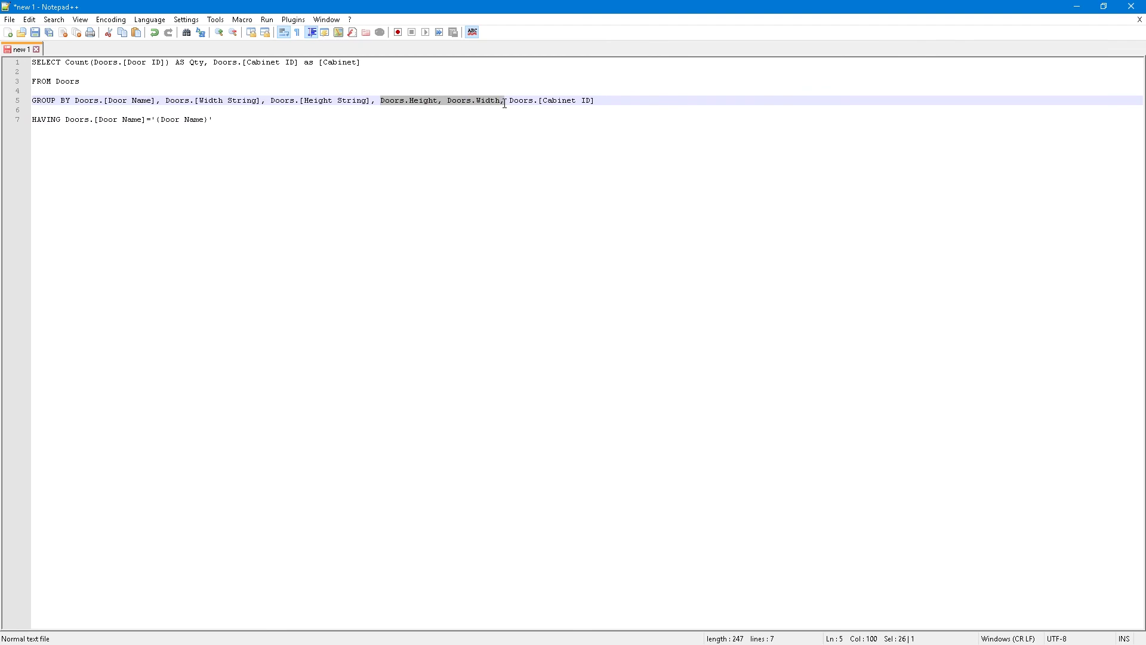
pyautogui.press('Delete')
pyautogui.press('Delete')
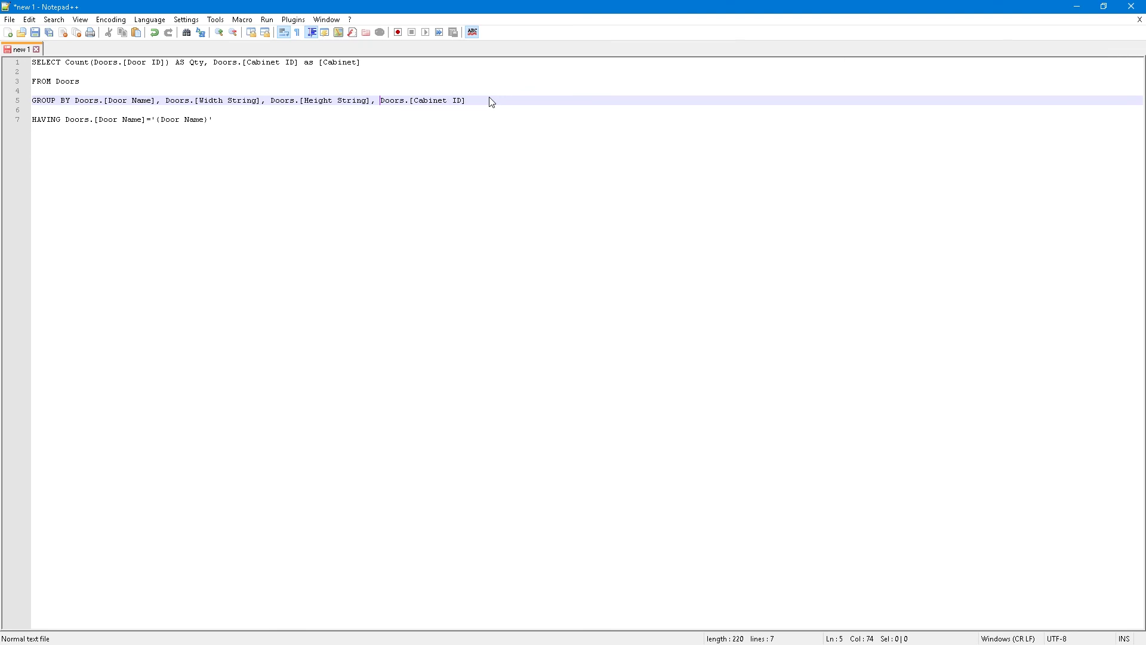
# Extend the HAVING line with AND Doors.[Width String]='{Width String}', followed by another AND
pyautogui.hotkey('ctrl', 'End')
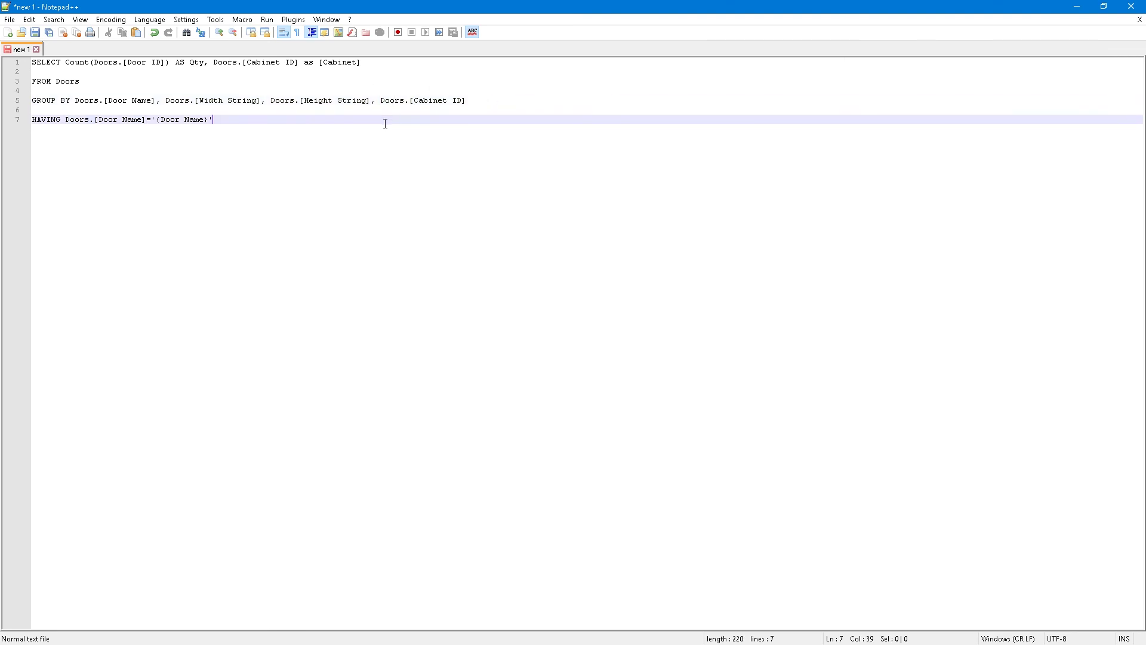
pyautogui.write('AND Doors.[Width Str')
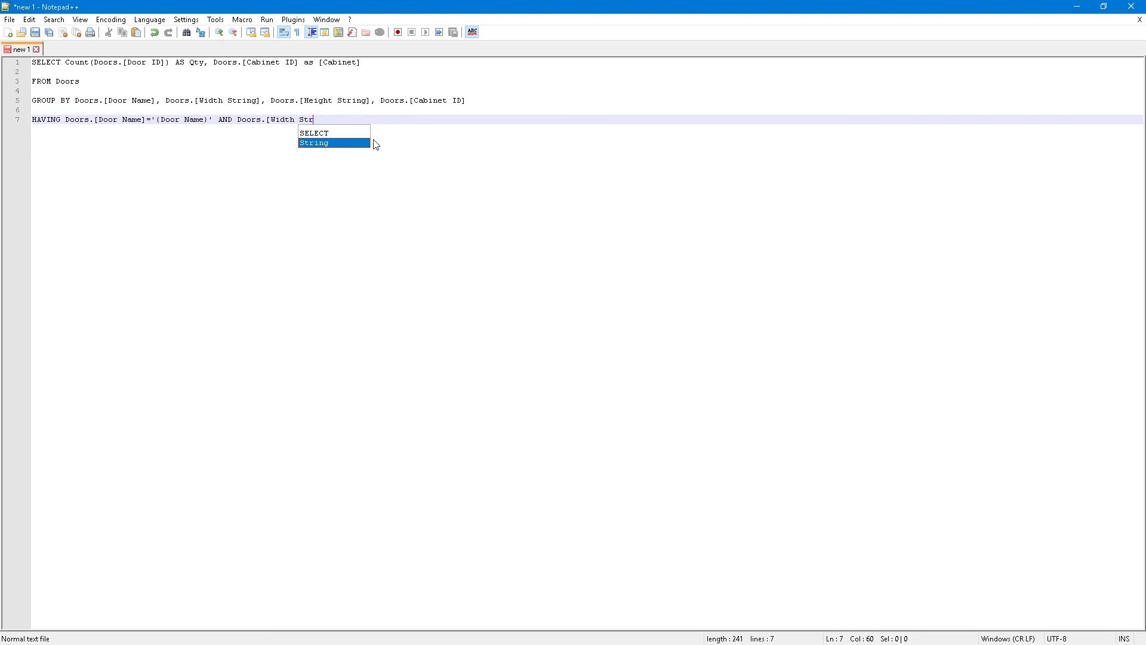
pyautogui.write('ing]=')
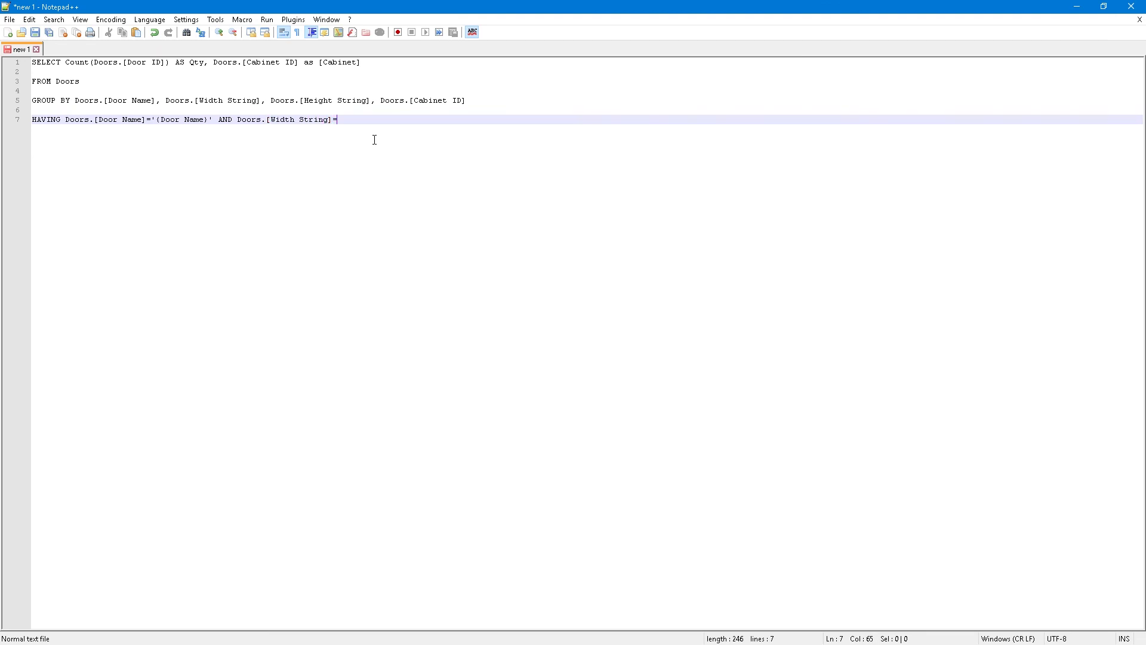
pyautogui.write("'{Width STring")
pyautogui.press('BackSpace')
pyautogui.press('BackSpace')
pyautogui.press('BackSpace')
pyautogui.press('BackSpace')
pyautogui.press('BackSpace')
pyautogui.write('trig')
pyautogui.press('BackSpace')
pyautogui.write("ng}' AND D")
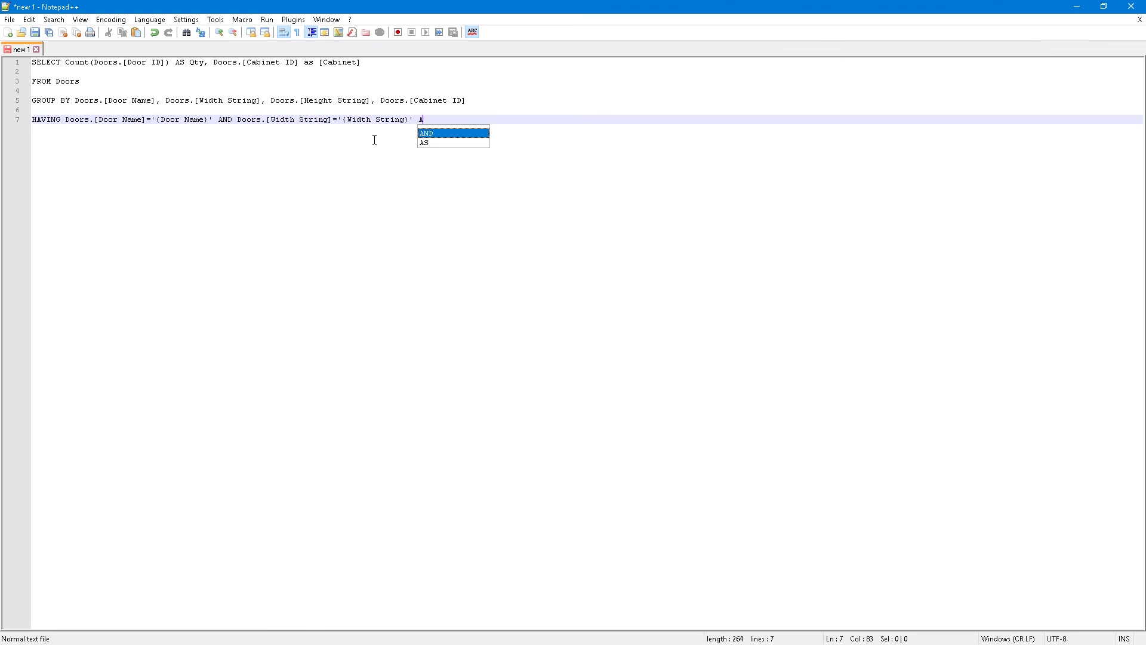
# Complete the HAVING line with the condition Doors.[Height String]='{Height String}'
pyautogui.write('oors.[')
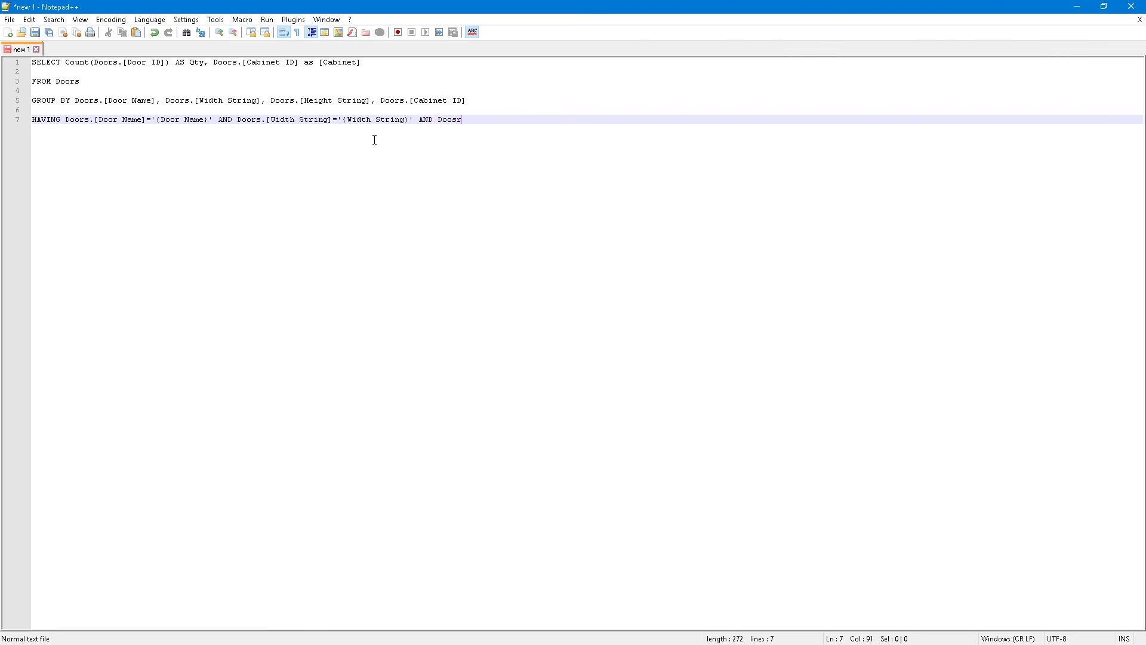
pyautogui.write('Height String')
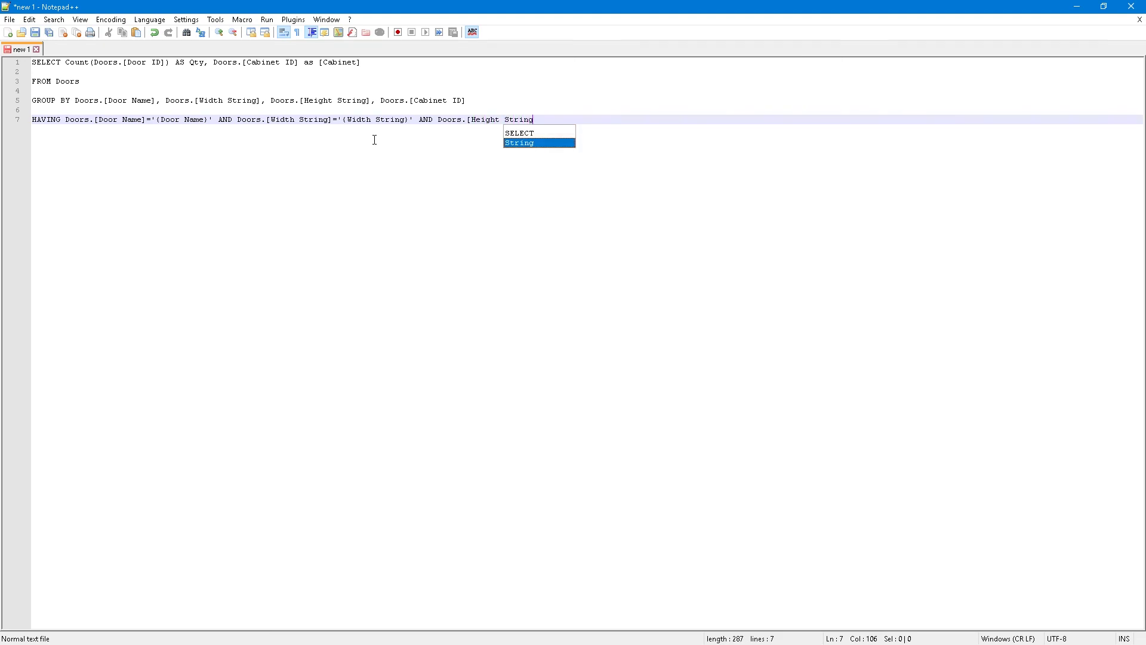
pyautogui.write("]='(")
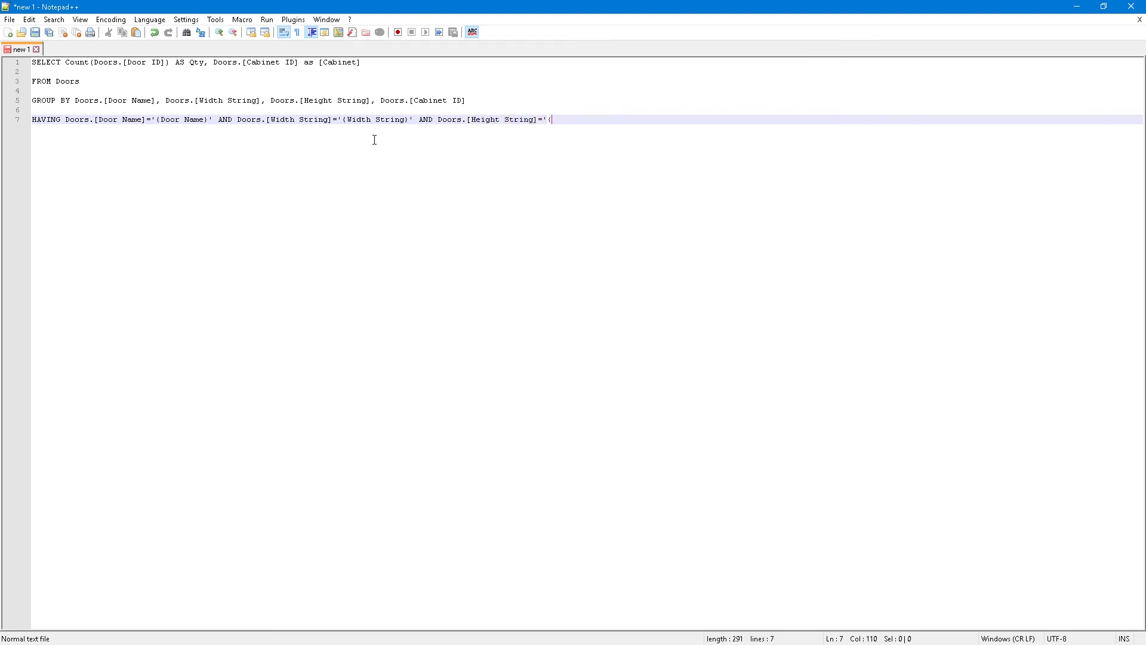
pyautogui.write('Height String')
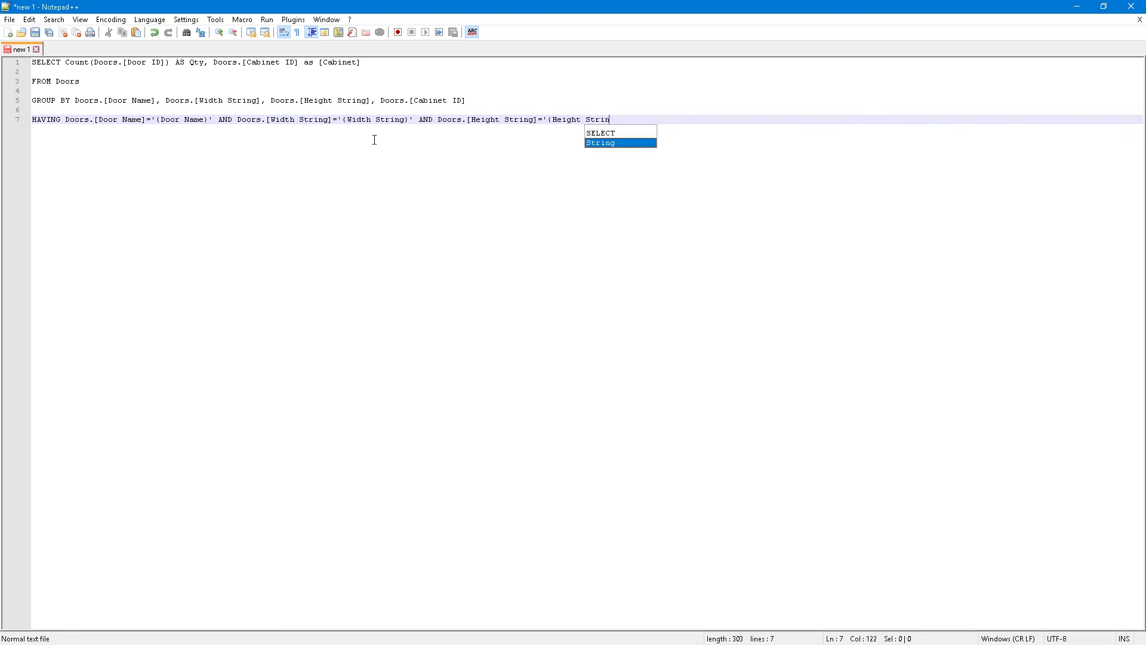
pyautogui.write(")'")
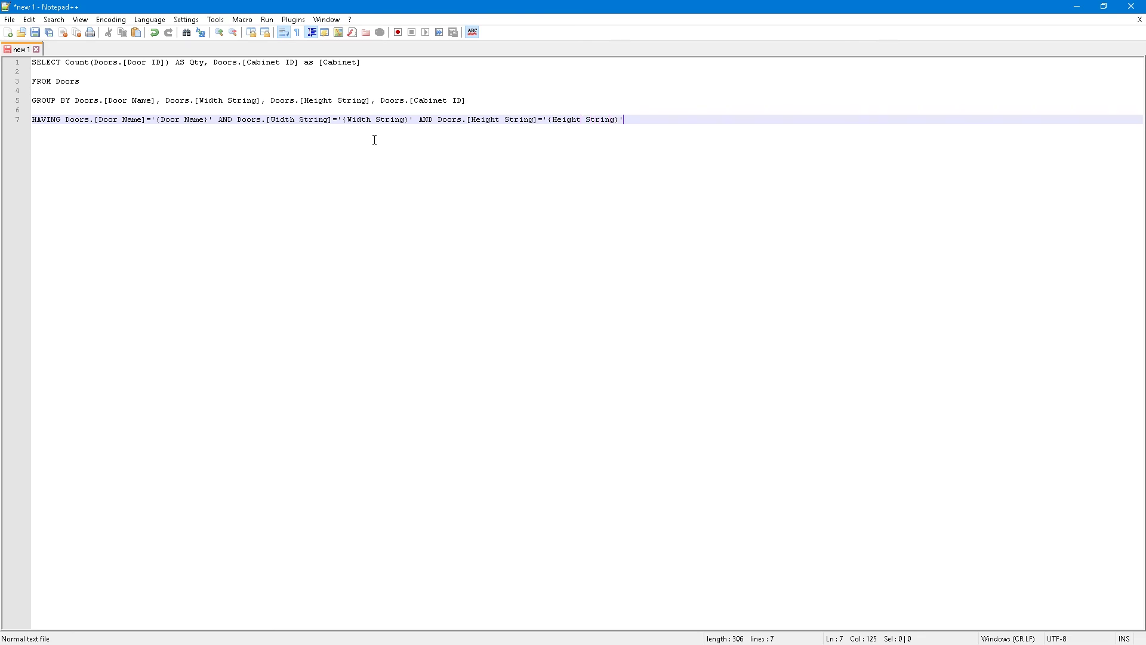
# Join the SELECT, FROM, GROUP BY and HAVING lines into a single-line statement, with a space between clauses
pyautogui.press('Home')
pyautogui.press('BackSpace')
pyautogui.press('BackSpace')
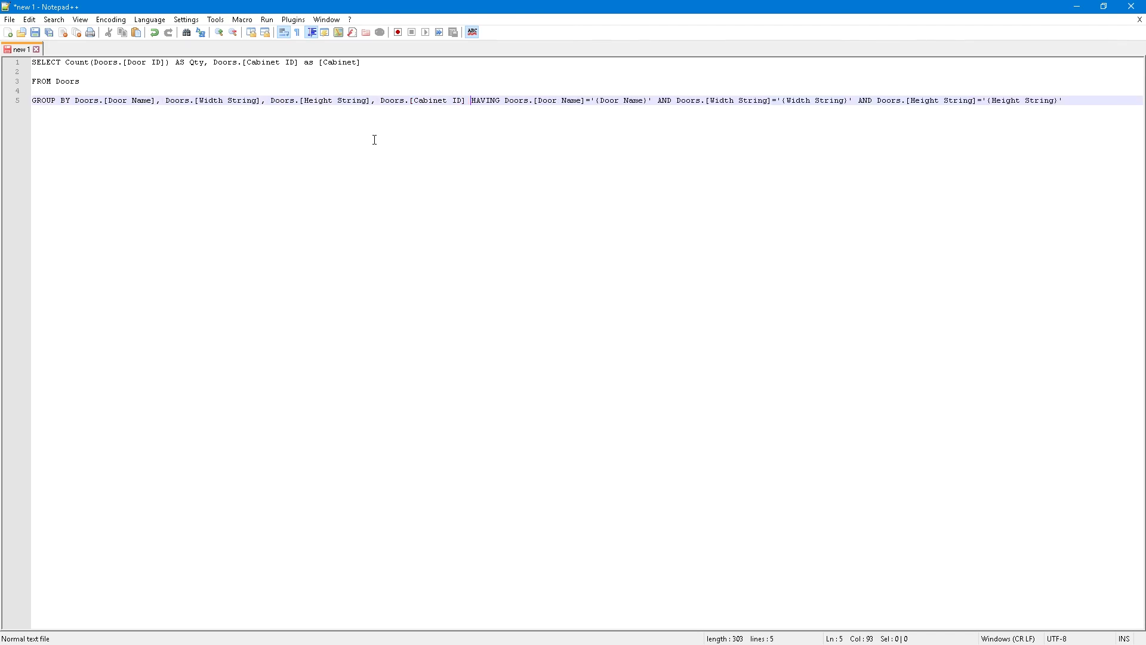
pyautogui.press('Home')
pyautogui.press('BackSpace')
pyautogui.press('BackSpace')
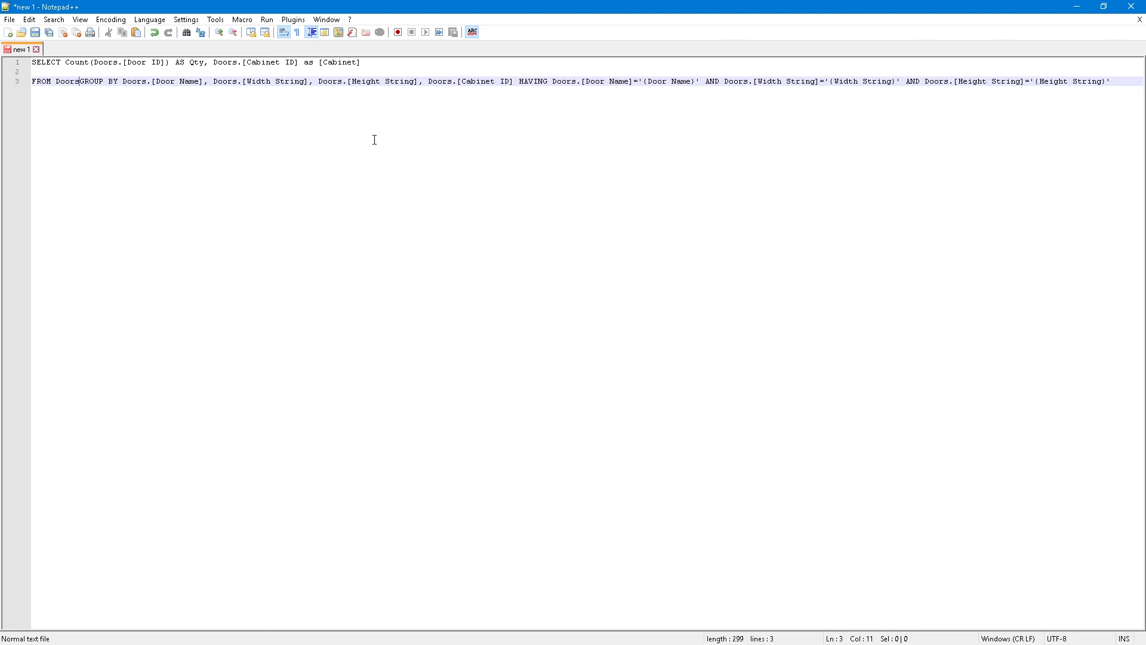
pyautogui.press('Home')
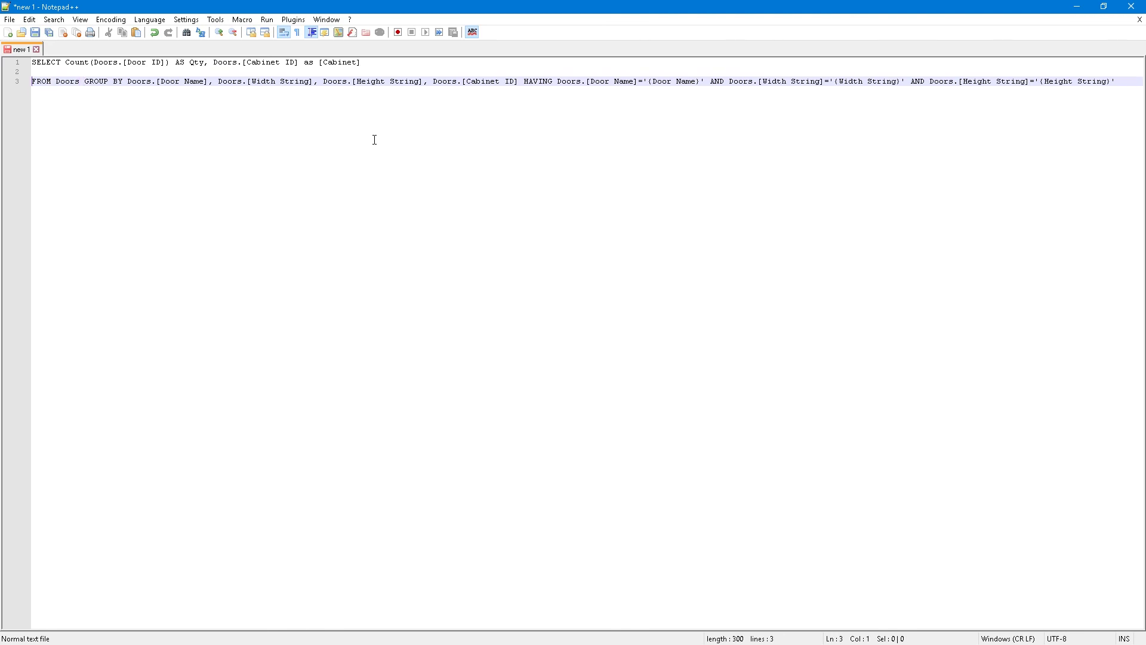
pyautogui.press('BackSpace')
pyautogui.press('BackSpace')
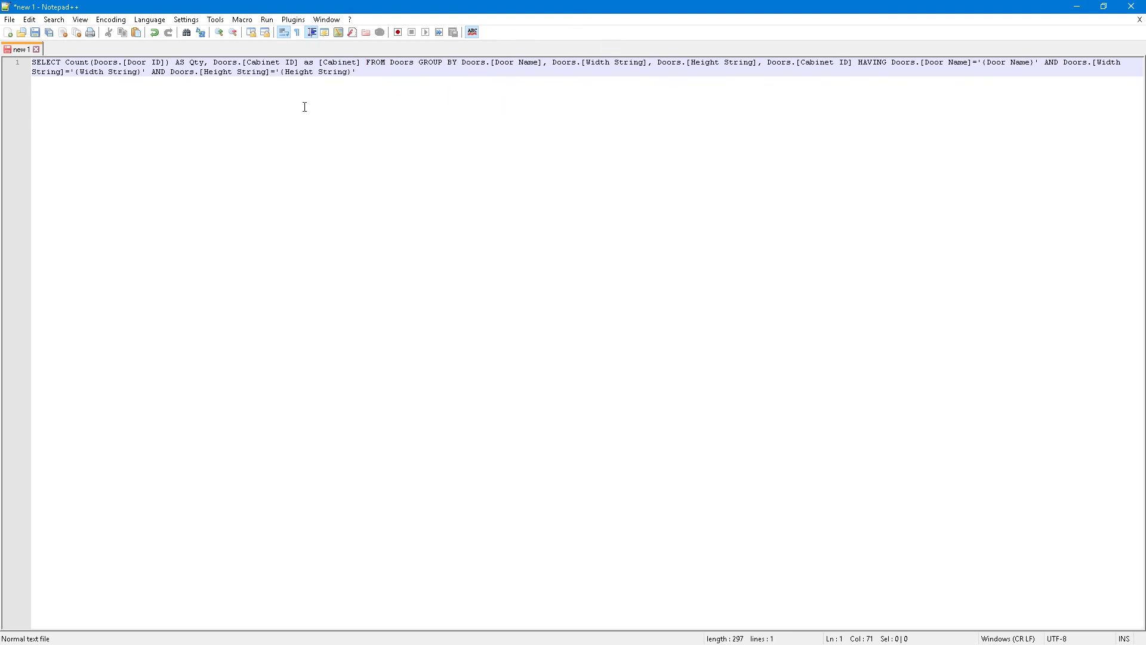
# Copy the whole statement into the Cabinet(Qty) property of the Doors table in Cabinet Vision and close the advanced properties
pyautogui.click(356, 73)
pyautogui.hotkey('shift', 'Home')
pyautogui.hotkey('shift', 'Home')
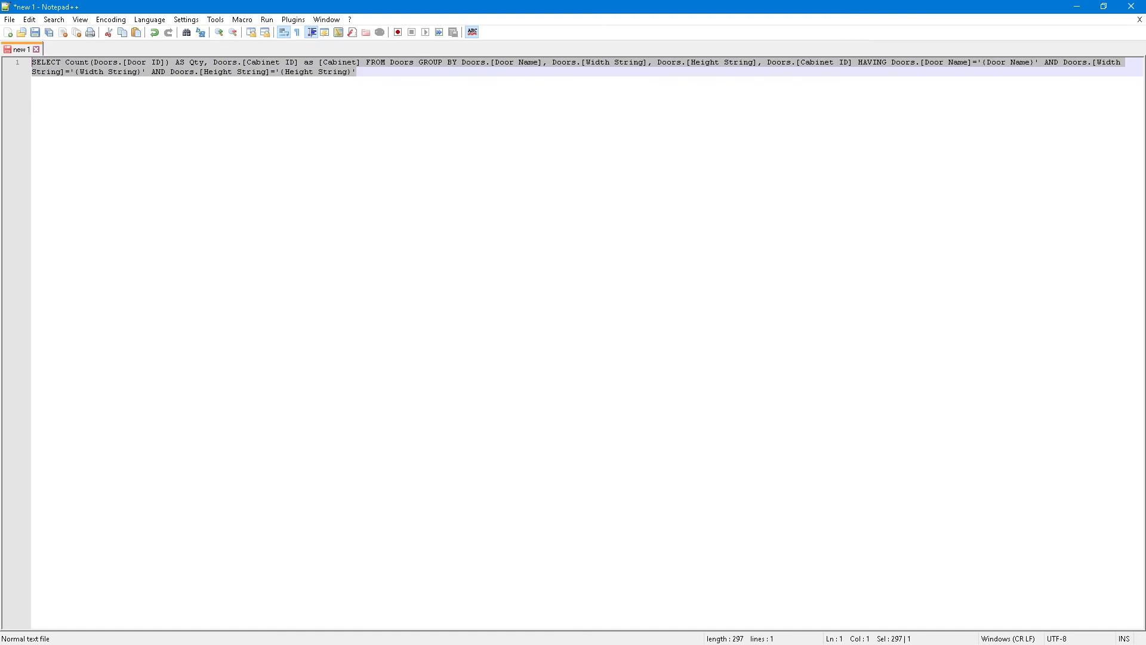
pyautogui.hotkey('alt', 'Tab')
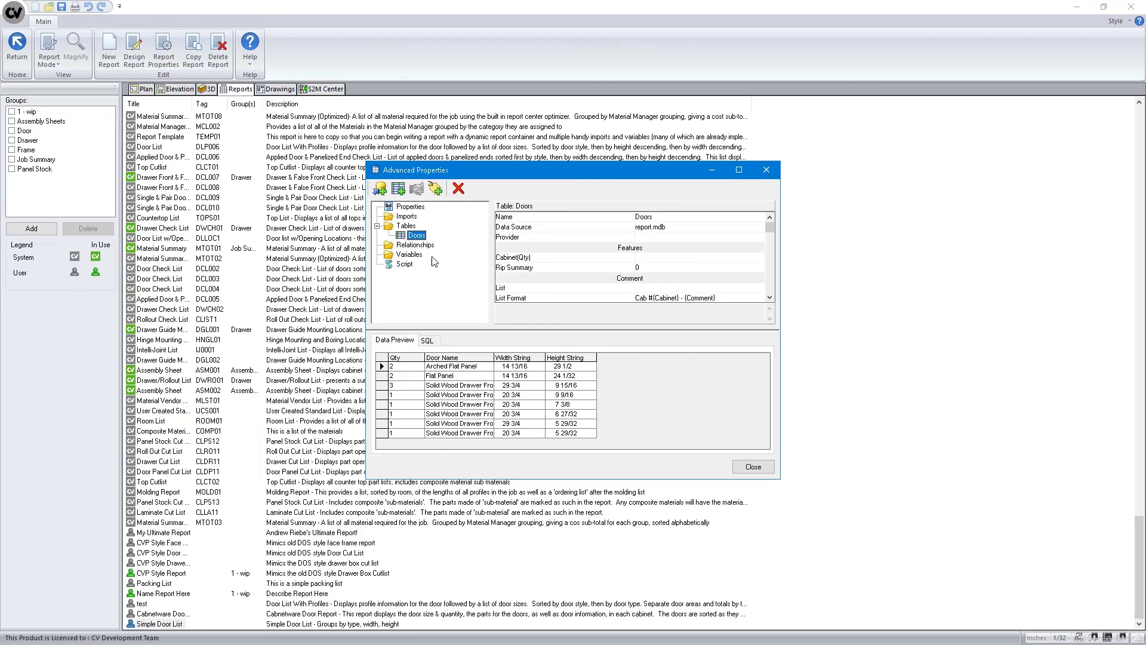
pyautogui.click(582, 258)
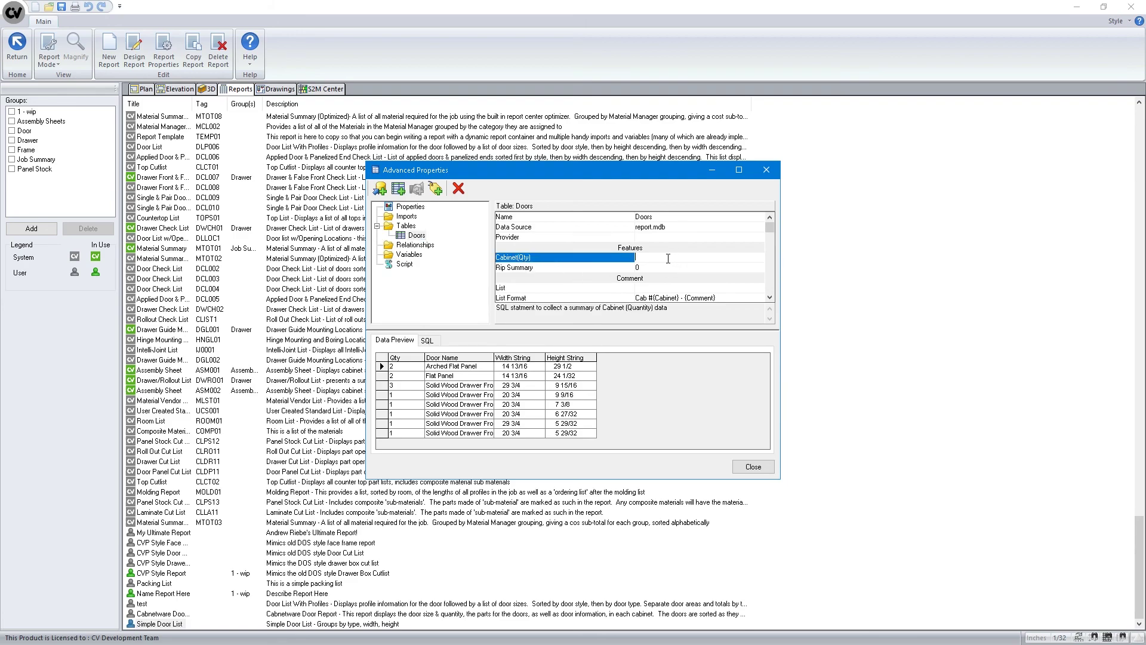
pyautogui.rightClick(643, 260)
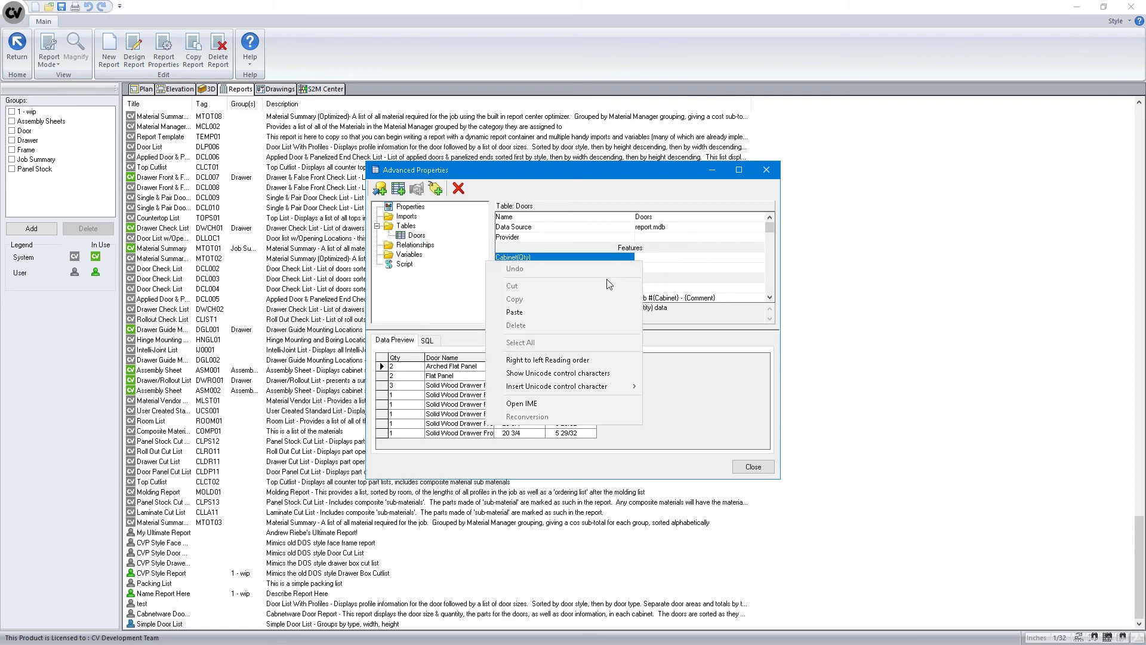
pyautogui.click(586, 312)
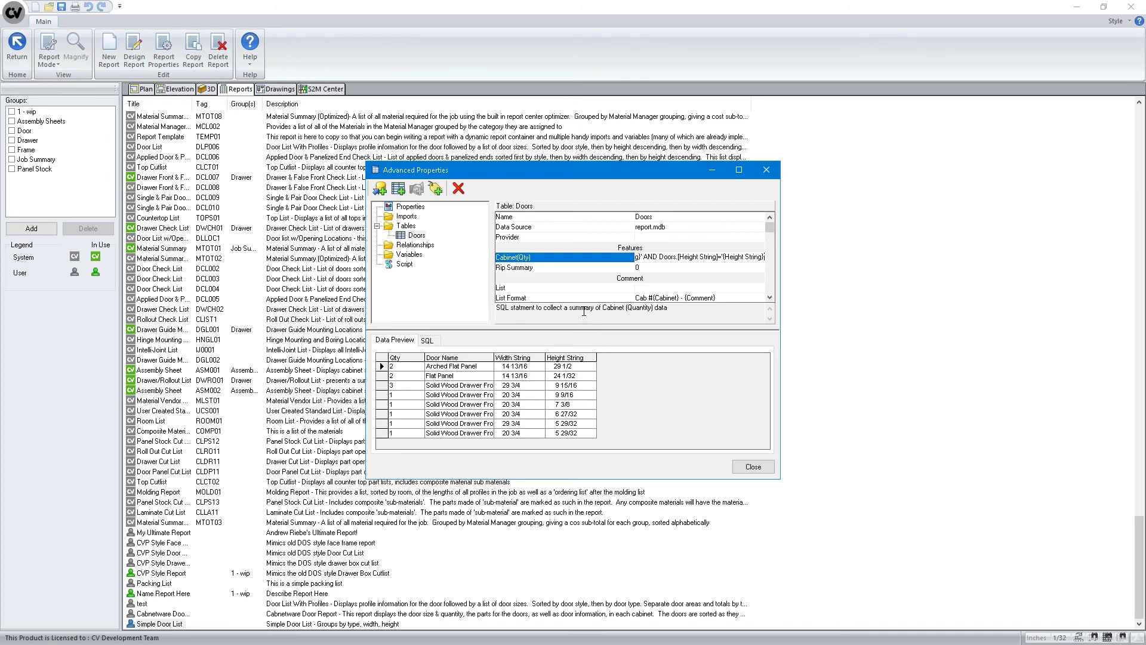
pyautogui.click(754, 466)
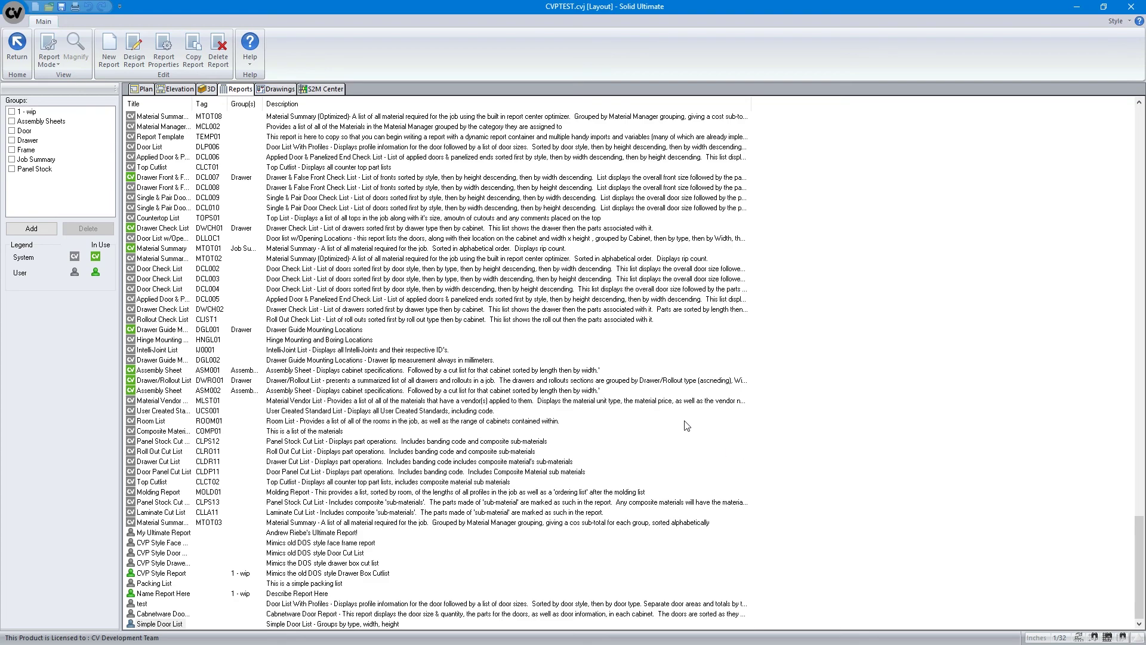
# Open the Simple Door List report in the report designer and dismiss the project wizard
pyautogui.click(152, 625)
pyautogui.click(134, 59)
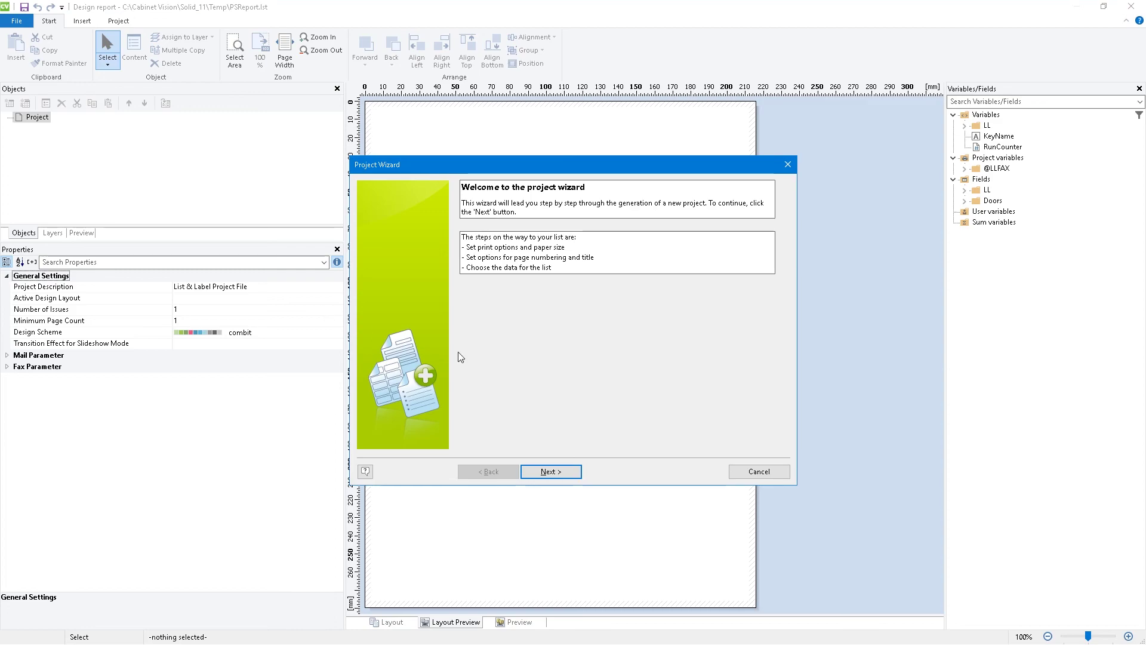
pyautogui.click(751, 472)
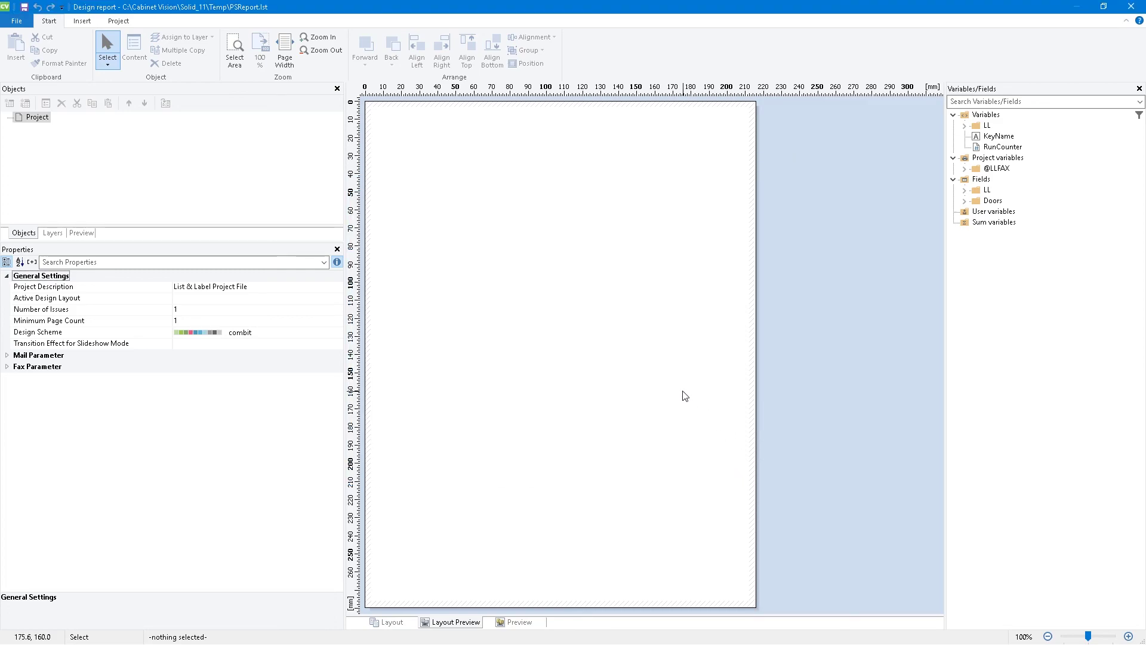
# Draw a report container about 201 by 264 mm that nearly fills the blank page
pyautogui.click(83, 20)
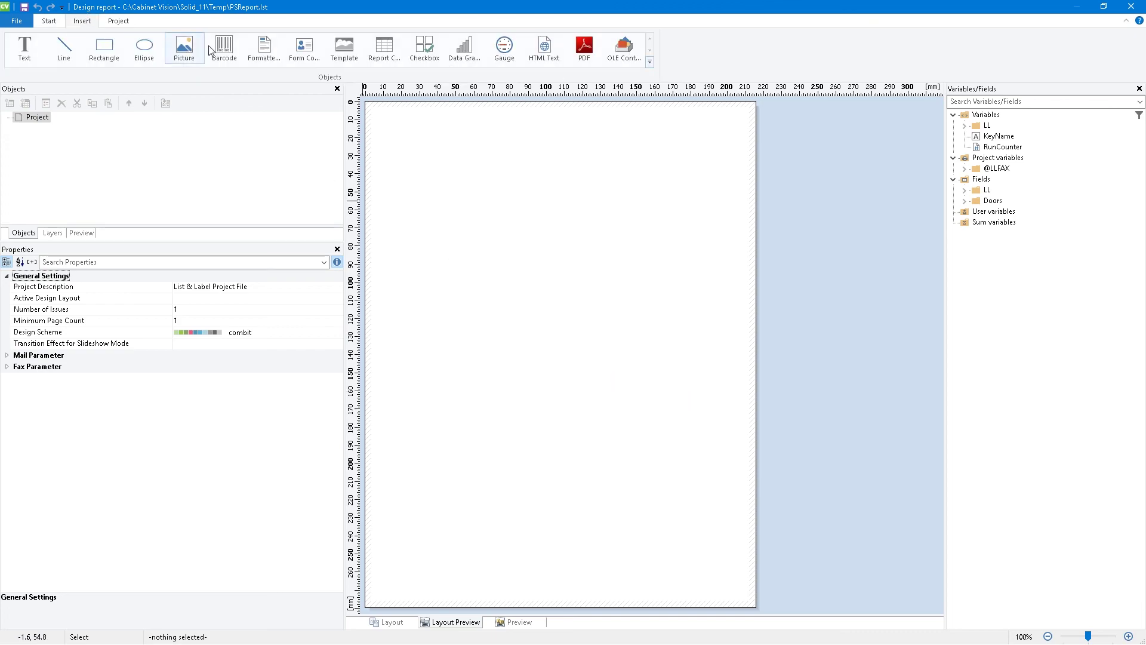
pyautogui.click(384, 48)
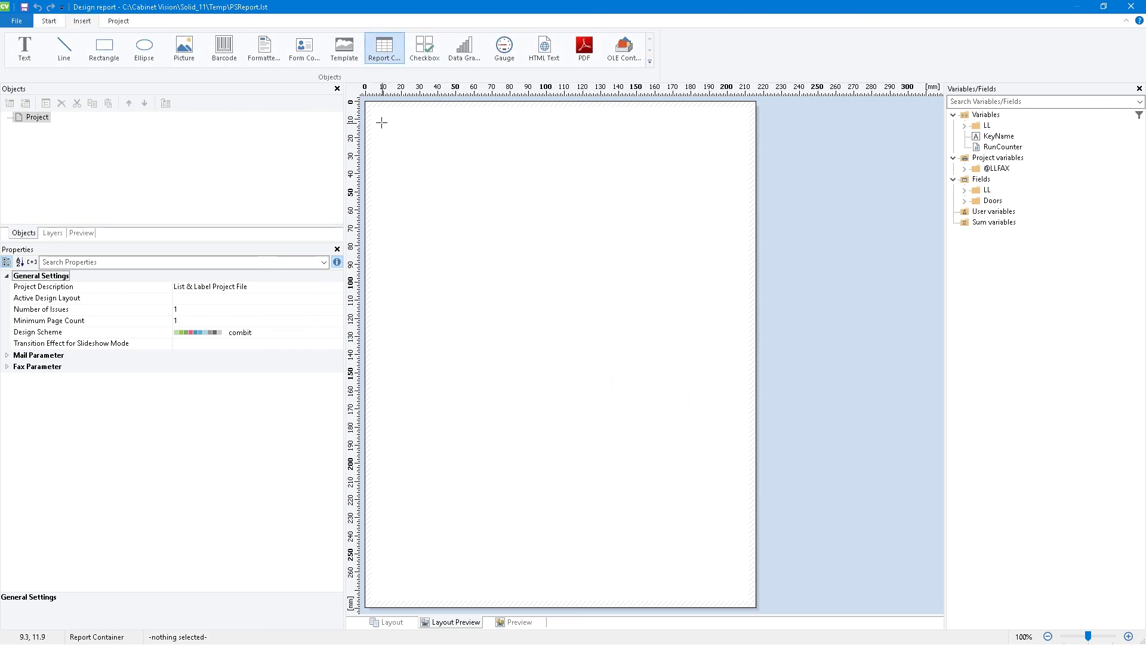
pyautogui.moveTo(379, 115); pyautogui.dragTo(742, 593)
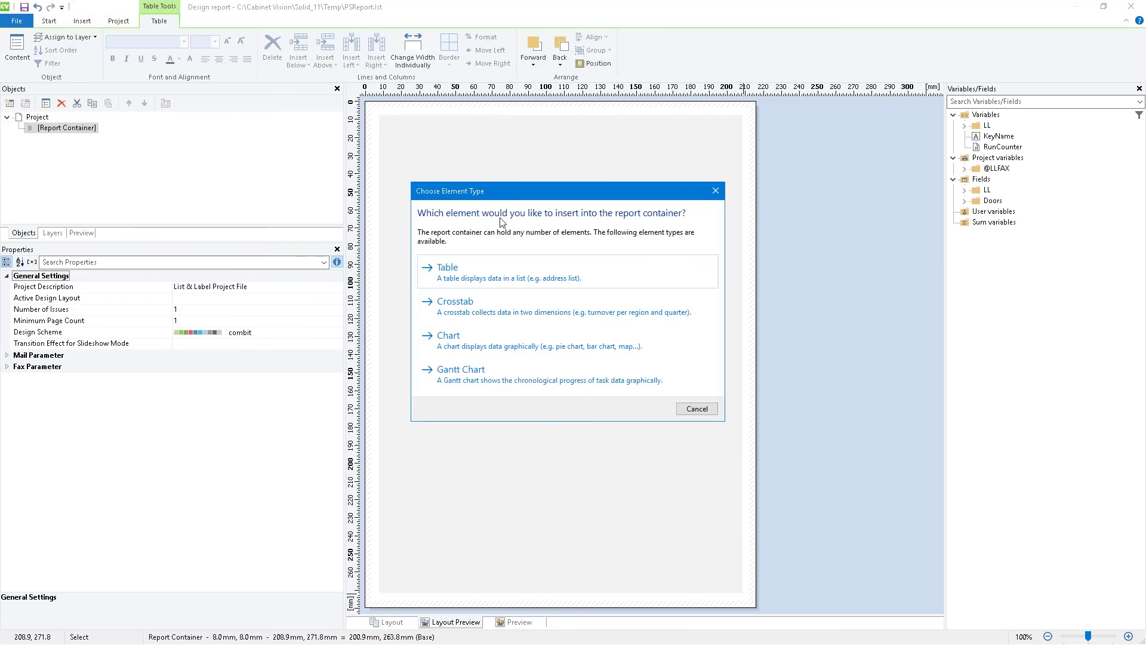
# Insert a Doors table into the report container with the Qty, Width_String and Height_String fields as columns
pyautogui.click(451, 264)
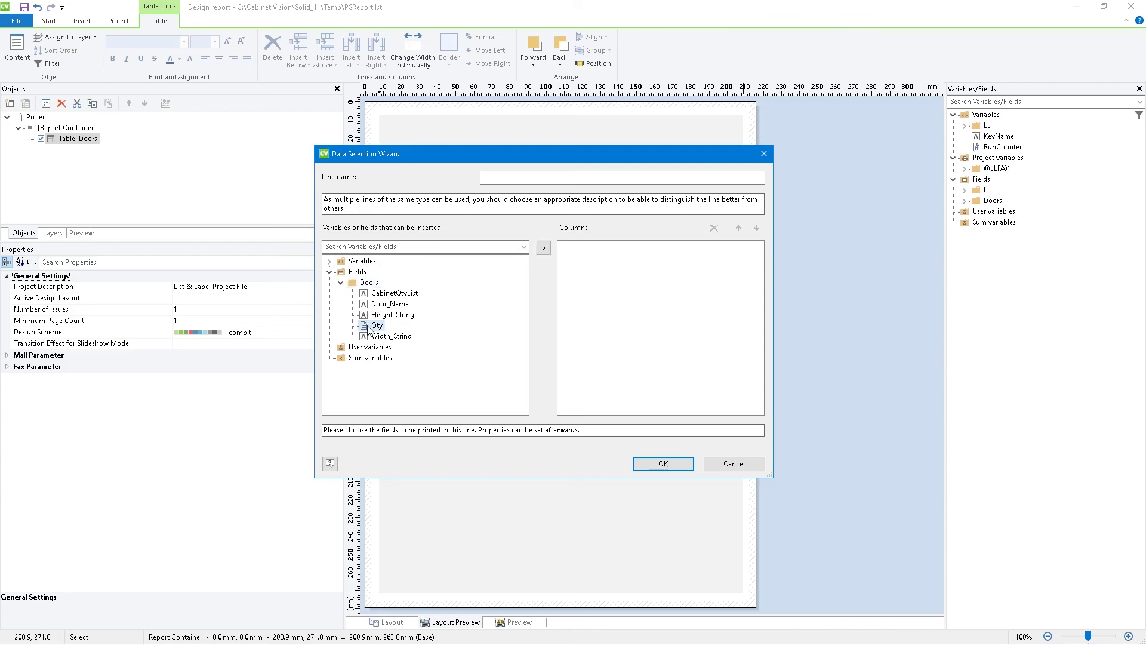
pyautogui.doubleClick(370, 326)
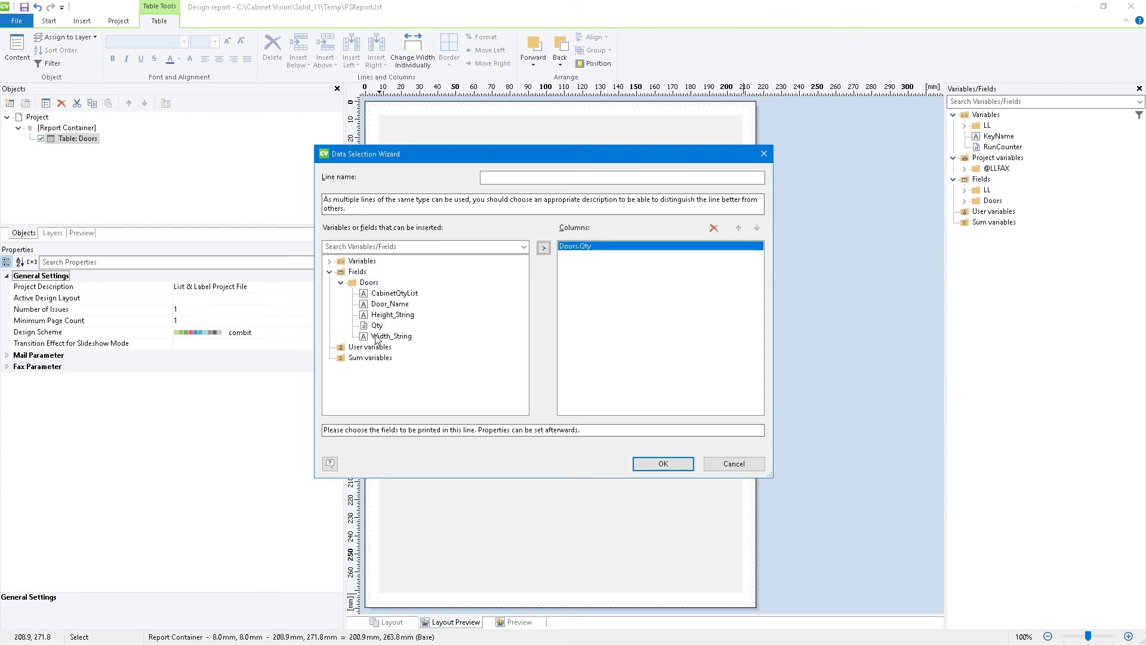
pyautogui.doubleClick(378, 337)
pyautogui.doubleClick(376, 316)
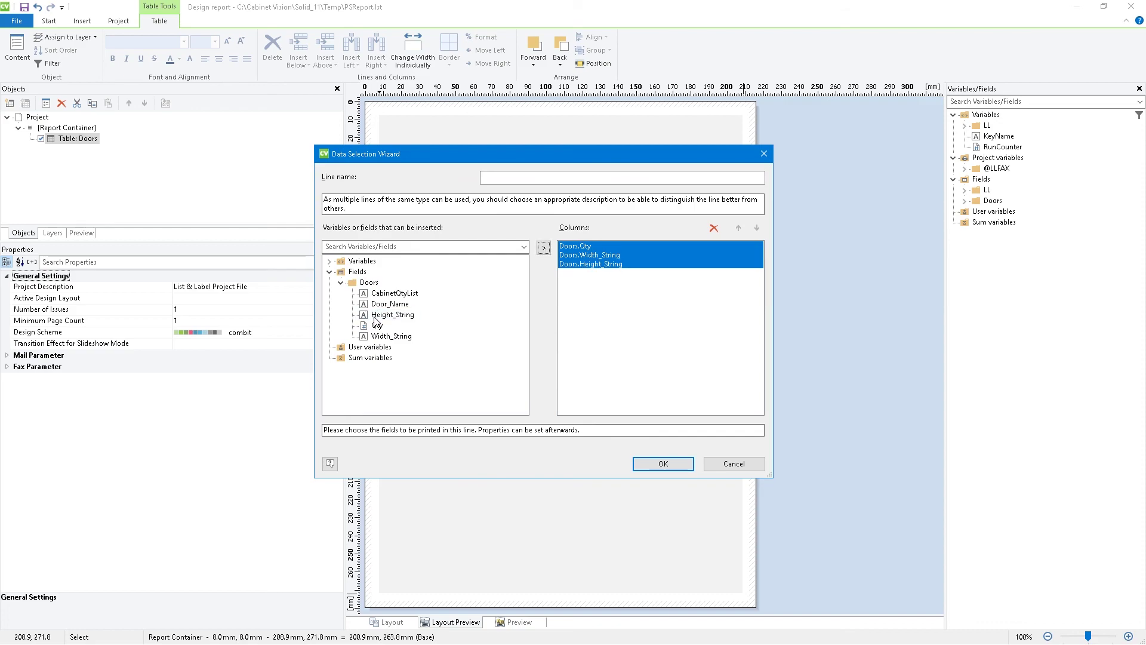
pyautogui.click(662, 463)
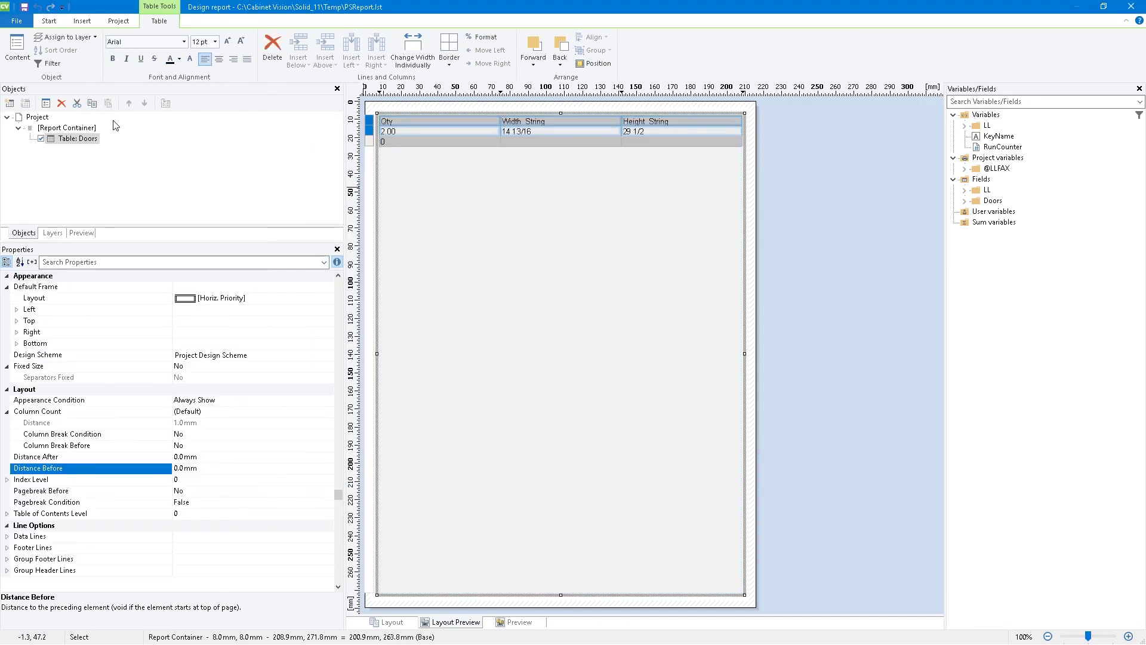
# Create an empty group header line definition for the Doors table and set it to group by Doors.Door_Name
pyautogui.doubleClick(62, 135)
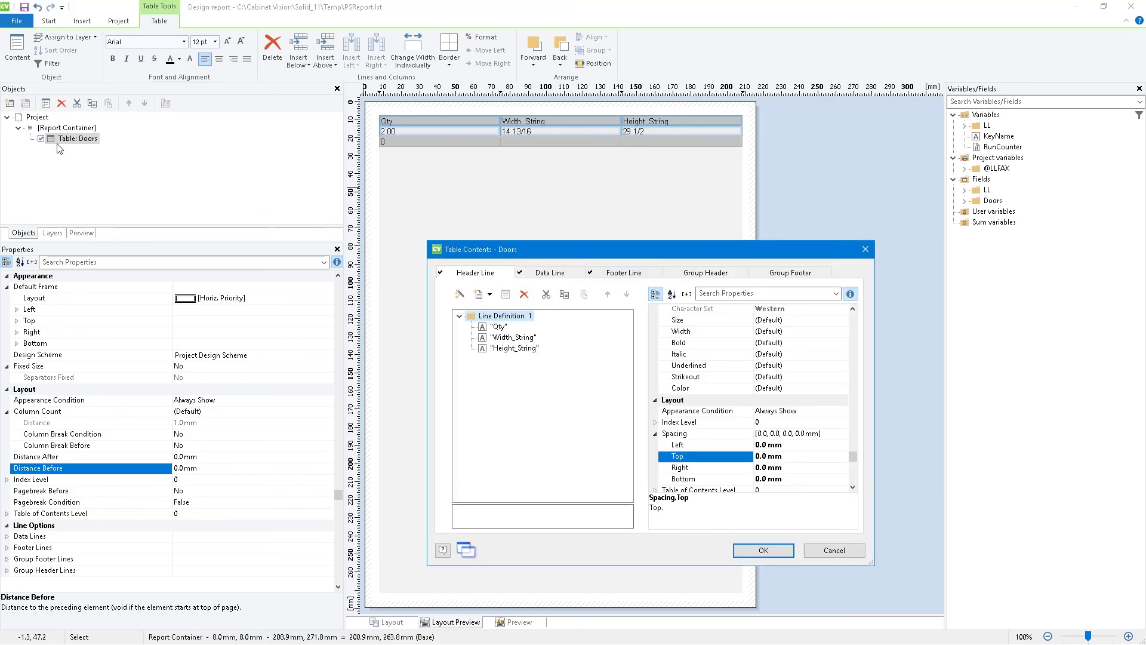
pyautogui.click(711, 275)
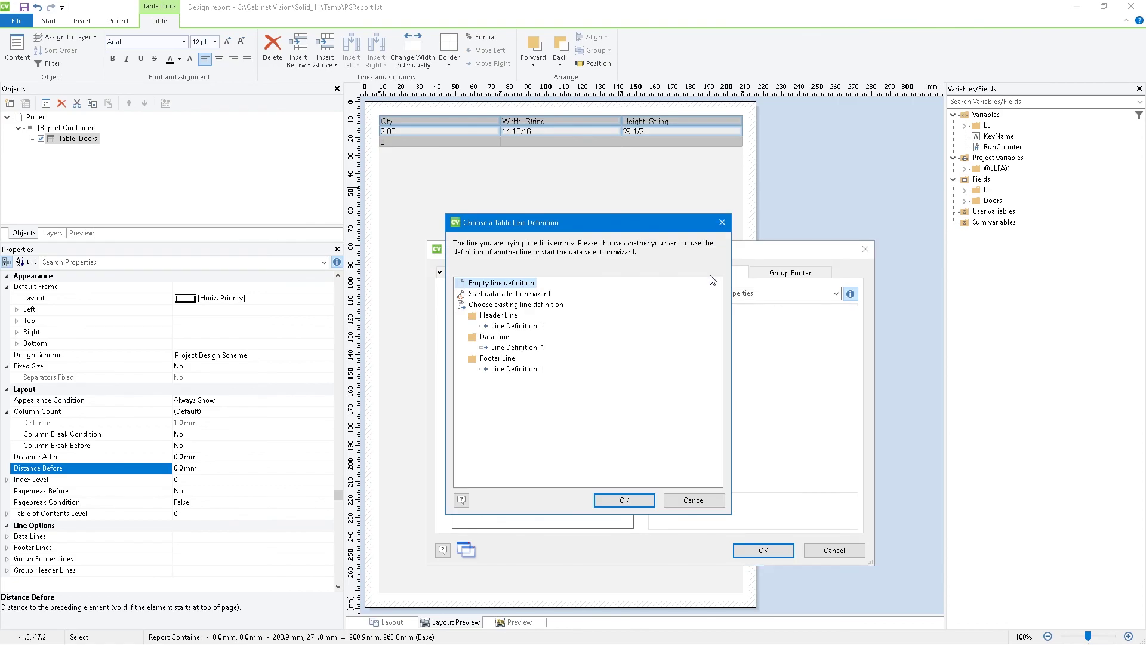
pyautogui.click(624, 499)
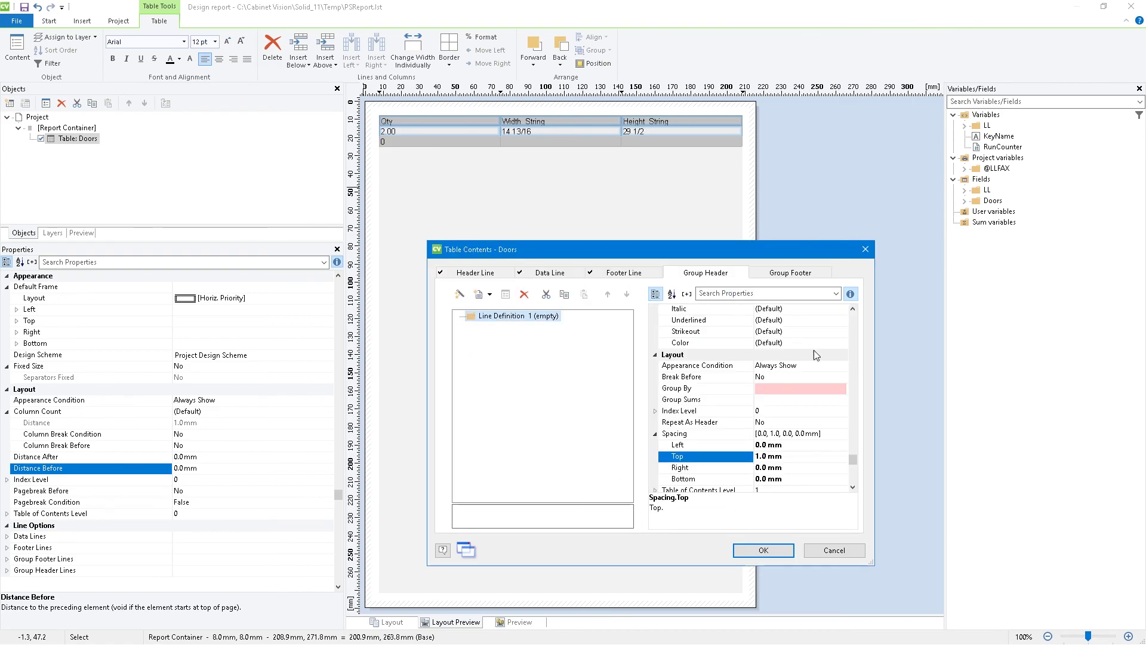
pyautogui.click(766, 390)
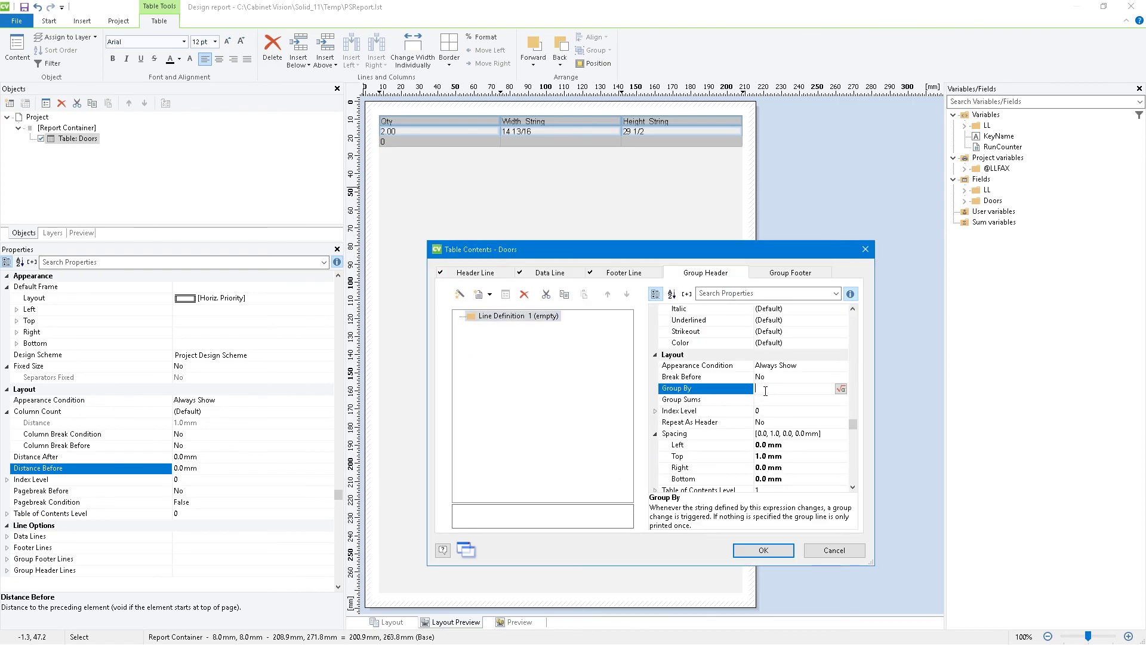
pyautogui.write('Doors.Door')
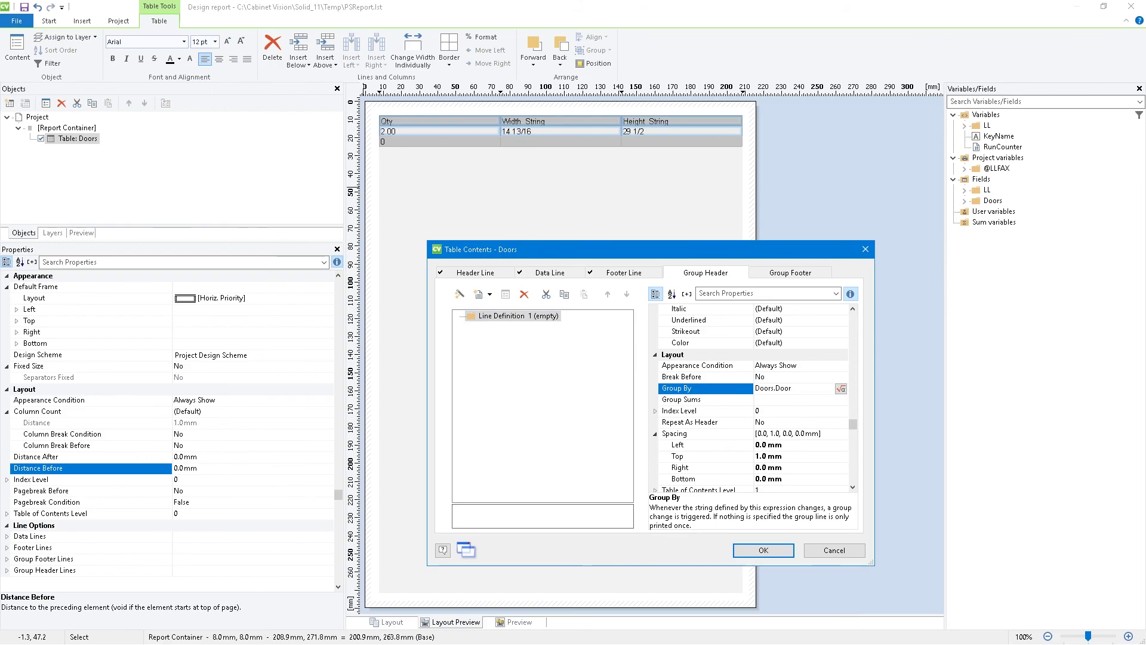
pyautogui.write('_Name')
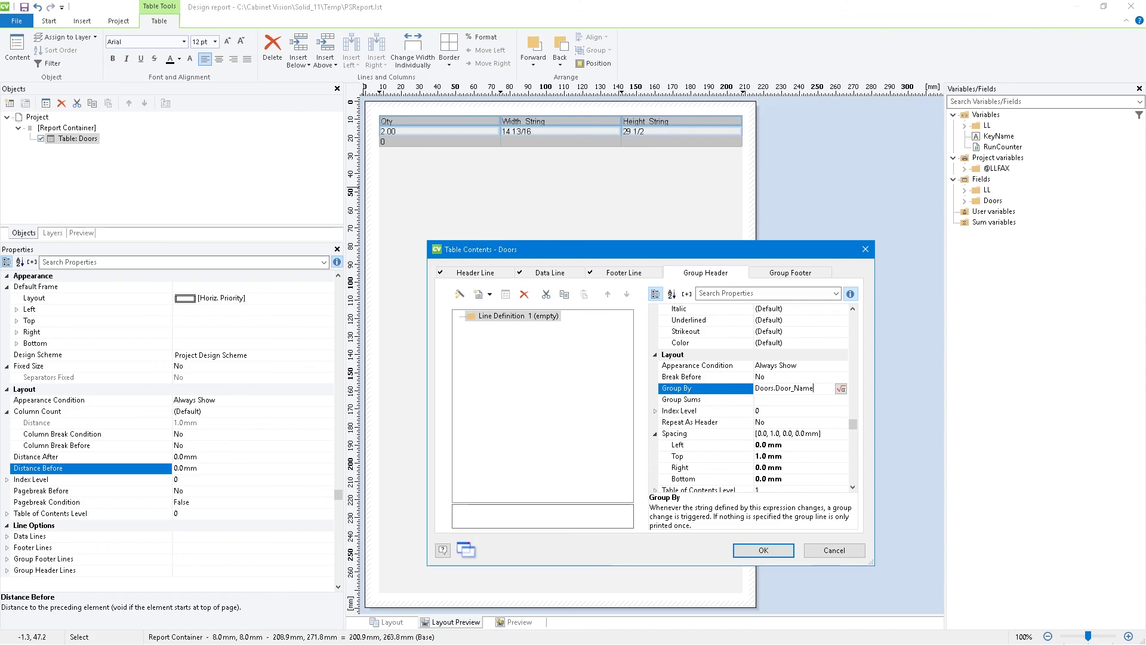
pyautogui.press('Return')
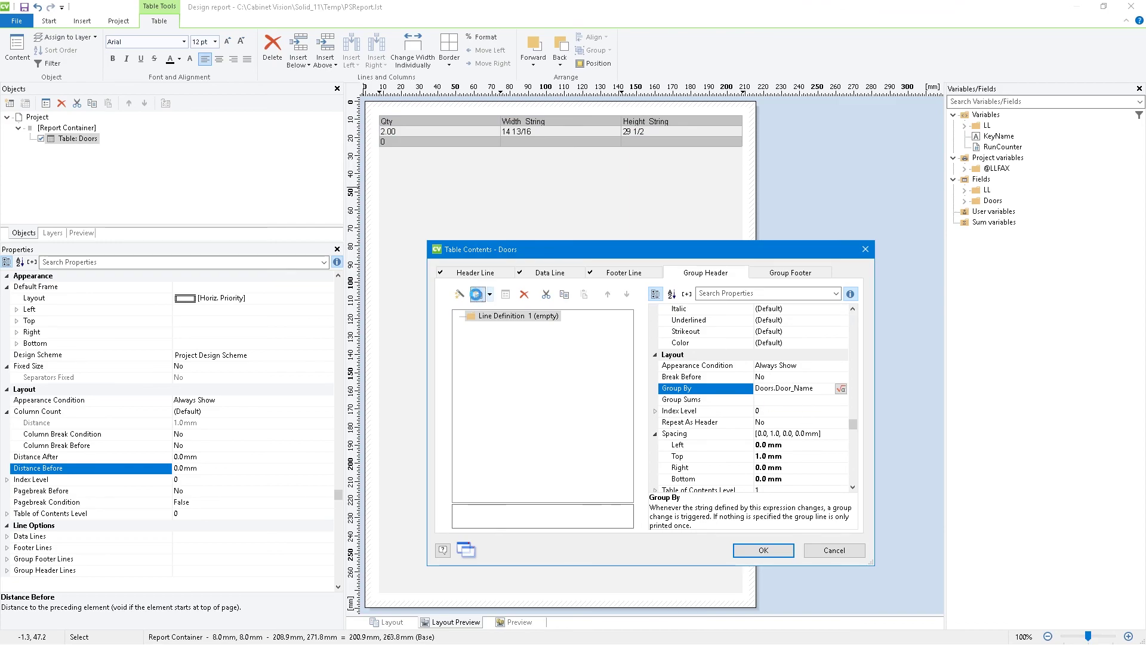
# Add the Doors.Door_Name field to the group header's line definition
pyautogui.click(478, 293)
pyautogui.click(437, 270)
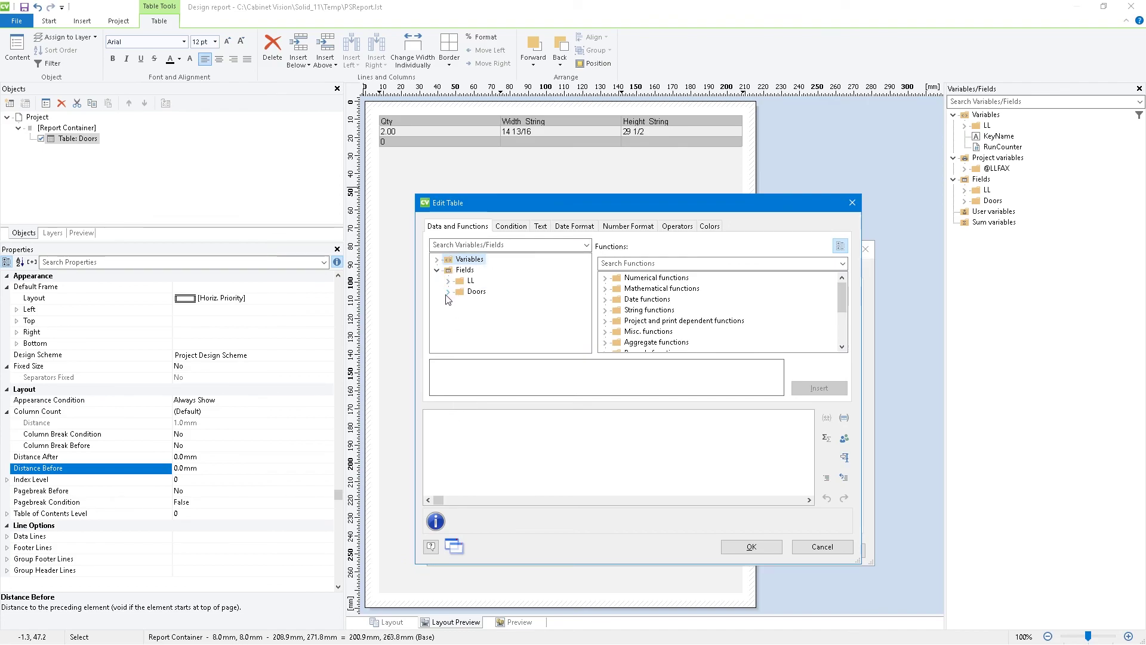
pyautogui.click(448, 292)
pyautogui.doubleClick(485, 314)
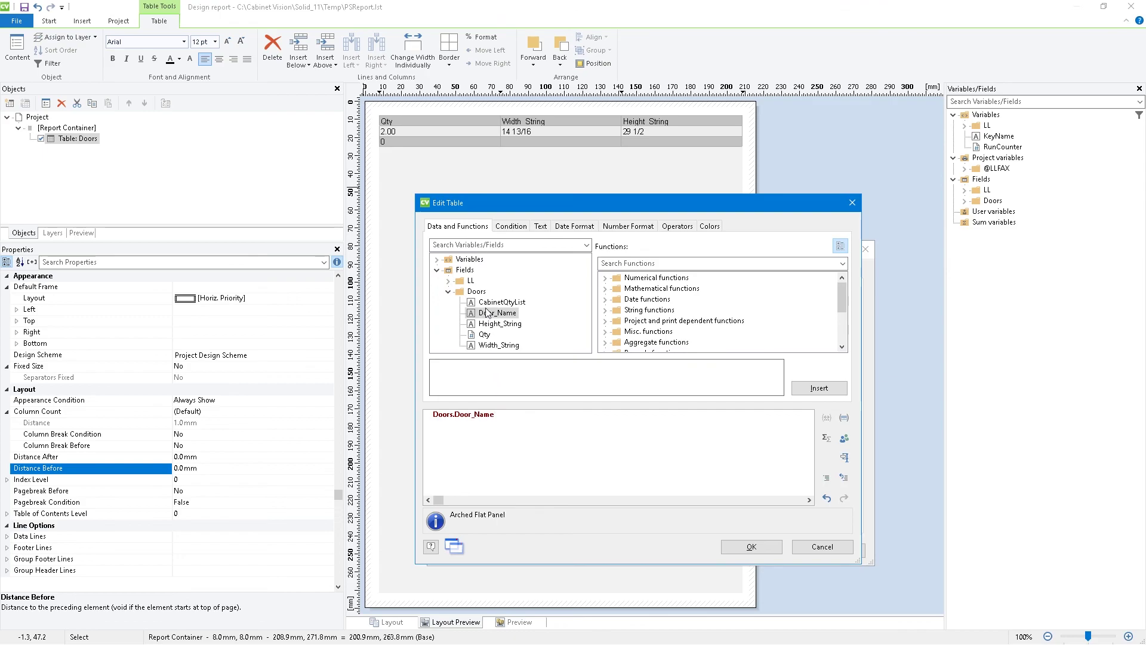
pyautogui.click(752, 547)
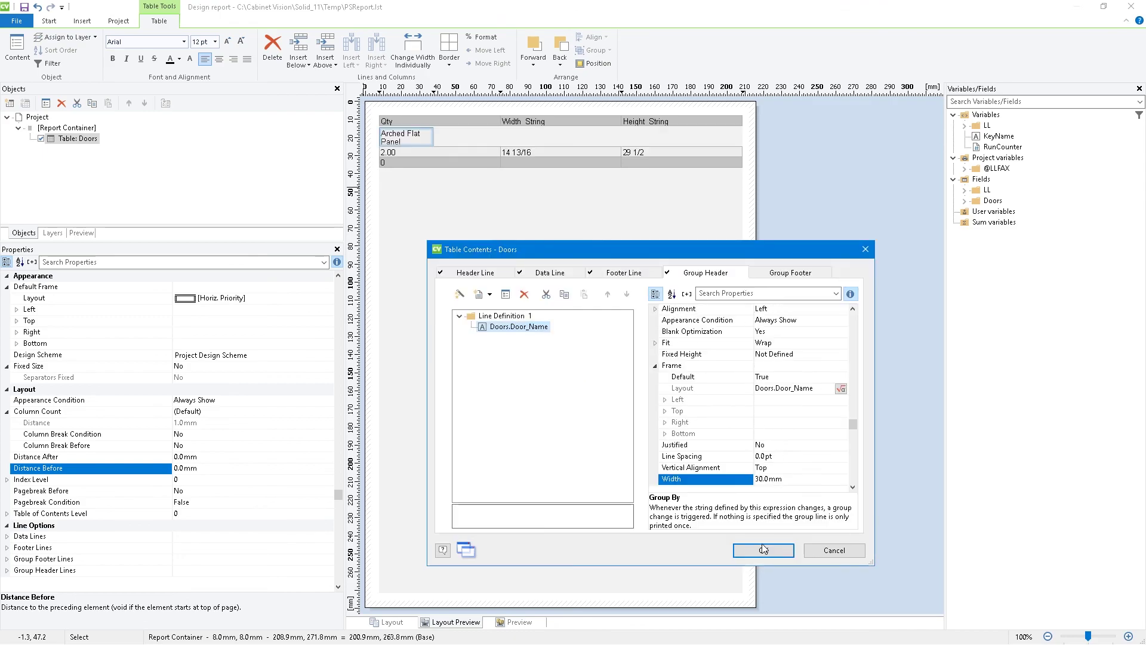
# Set the width of the Door_Name group header field to 150 mm and apply the table contents
pyautogui.click(758, 479)
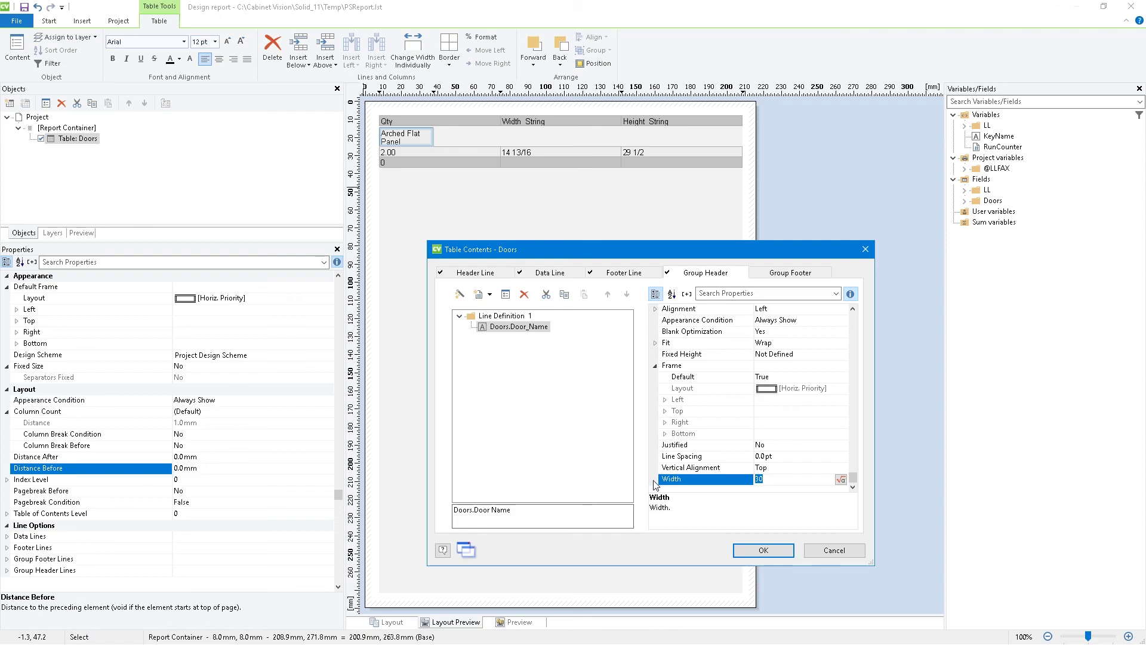
pyautogui.write('150')
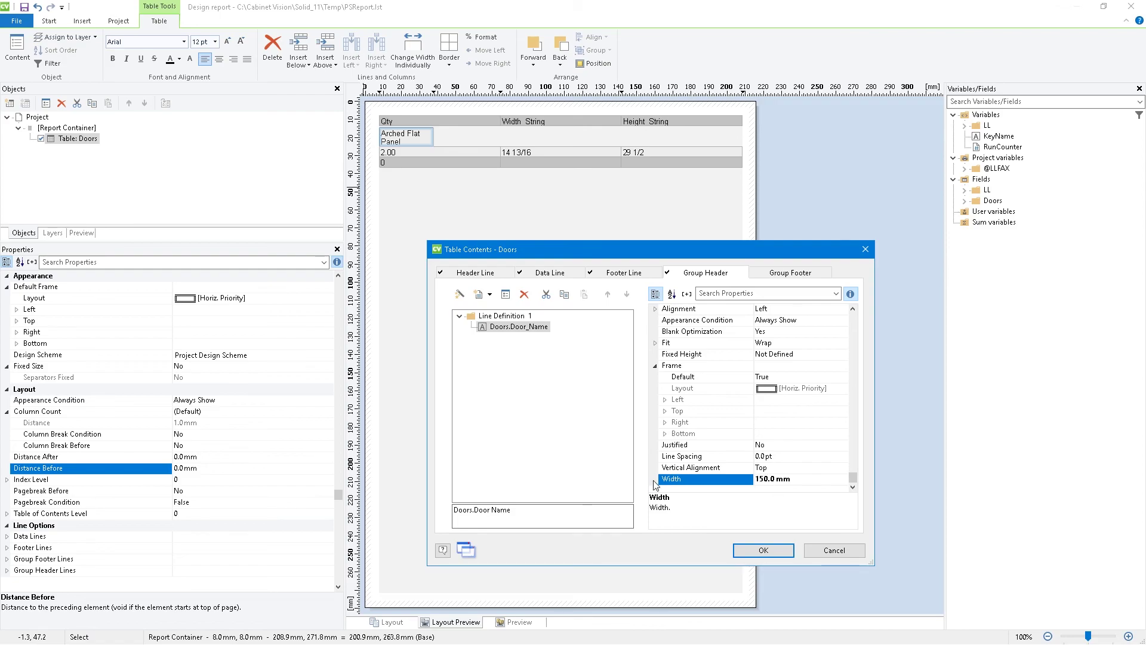
pyautogui.press('Return')
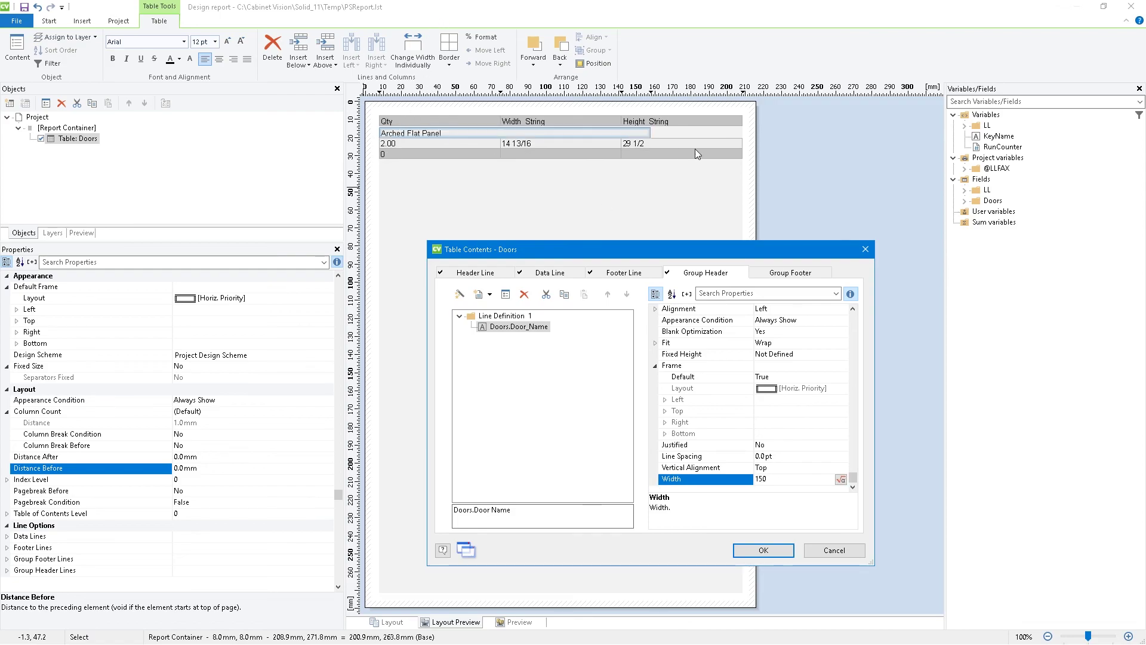
pyautogui.click(758, 549)
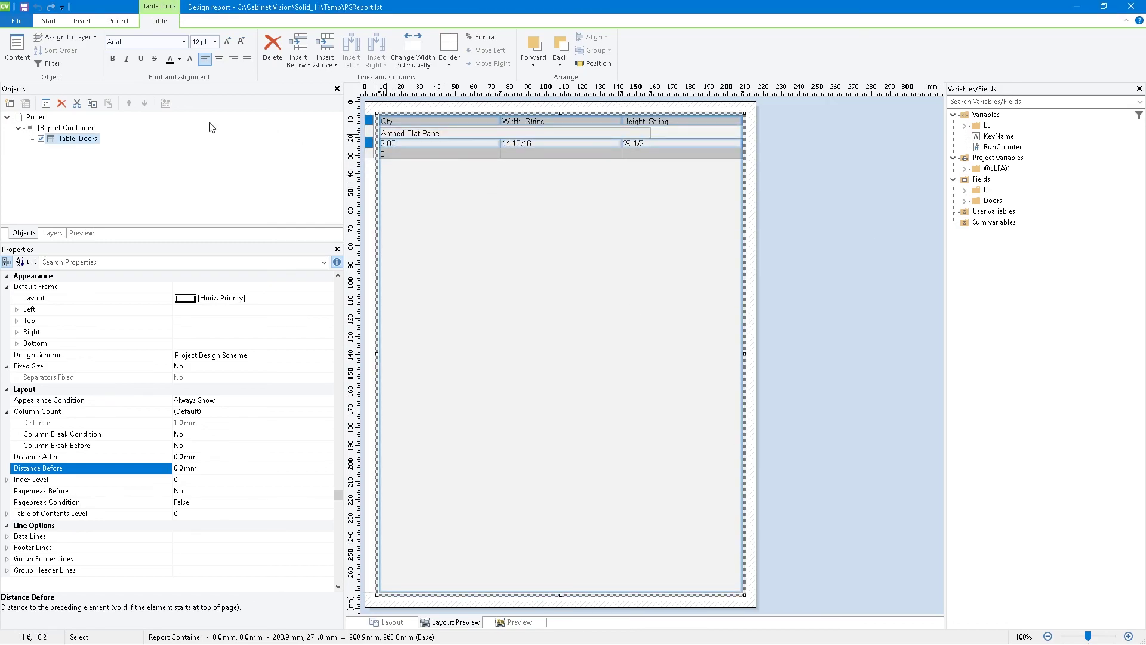
# Delete the header line and footer line definitions from the Doors table and apply the changes
pyautogui.doubleClick(69, 141)
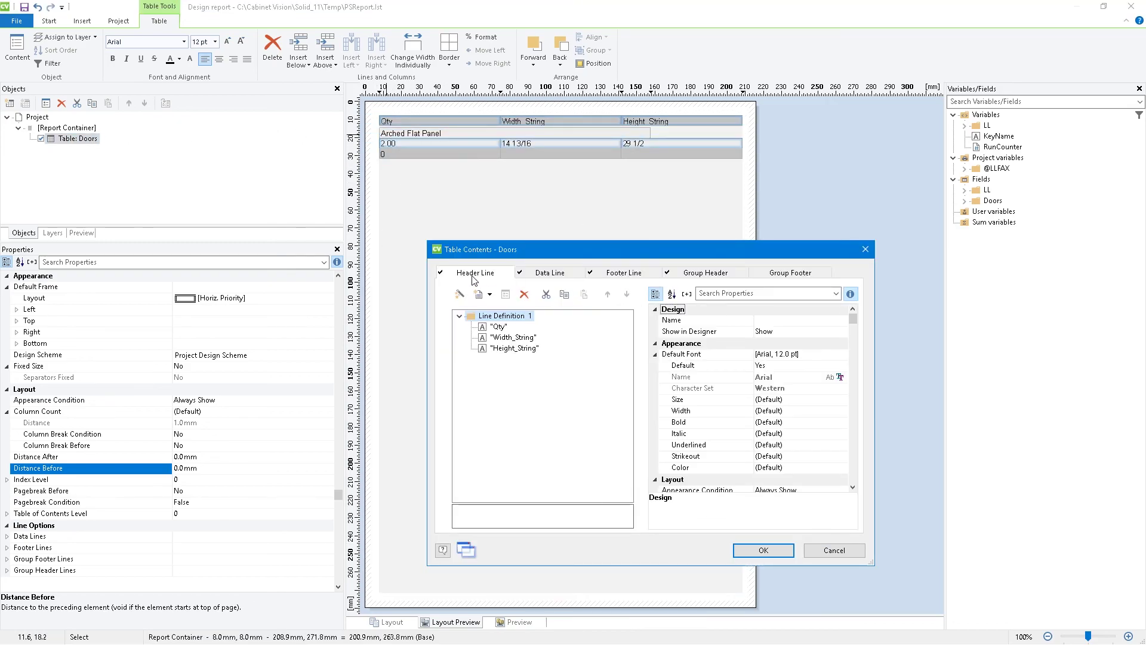
pyautogui.click(607, 278)
pyautogui.click(475, 272)
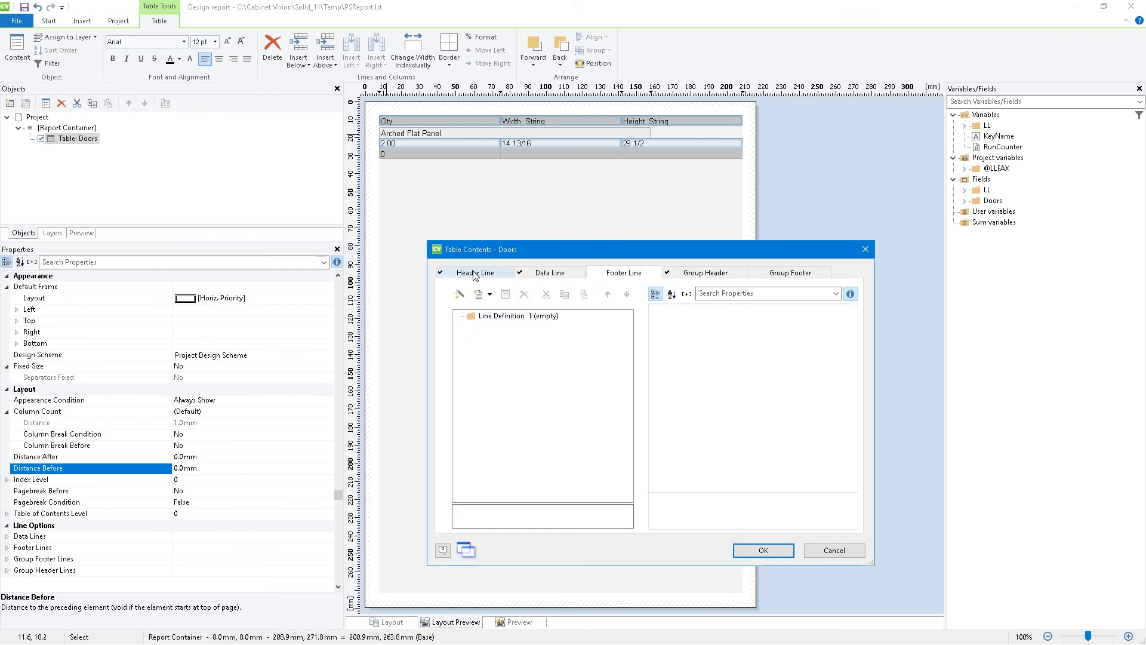
pyautogui.click(525, 295)
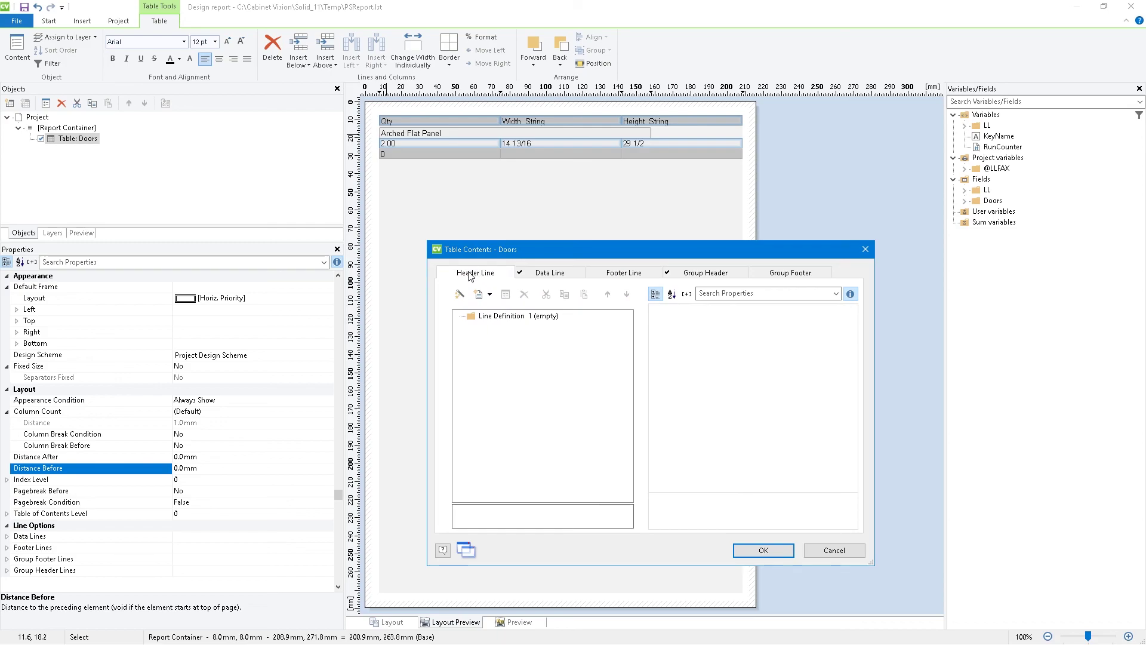
pyautogui.click(532, 275)
pyautogui.click(764, 548)
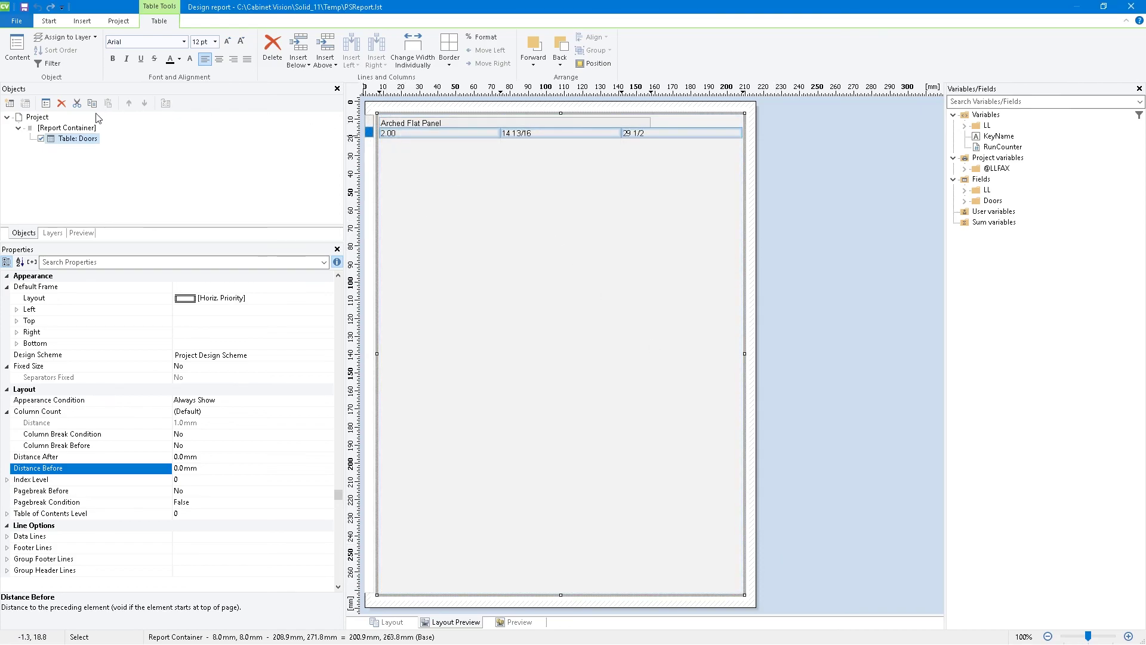
# Copy the Doors table's data line definition into the group header as a second line below Door_Name
pyautogui.doubleClick(67, 138)
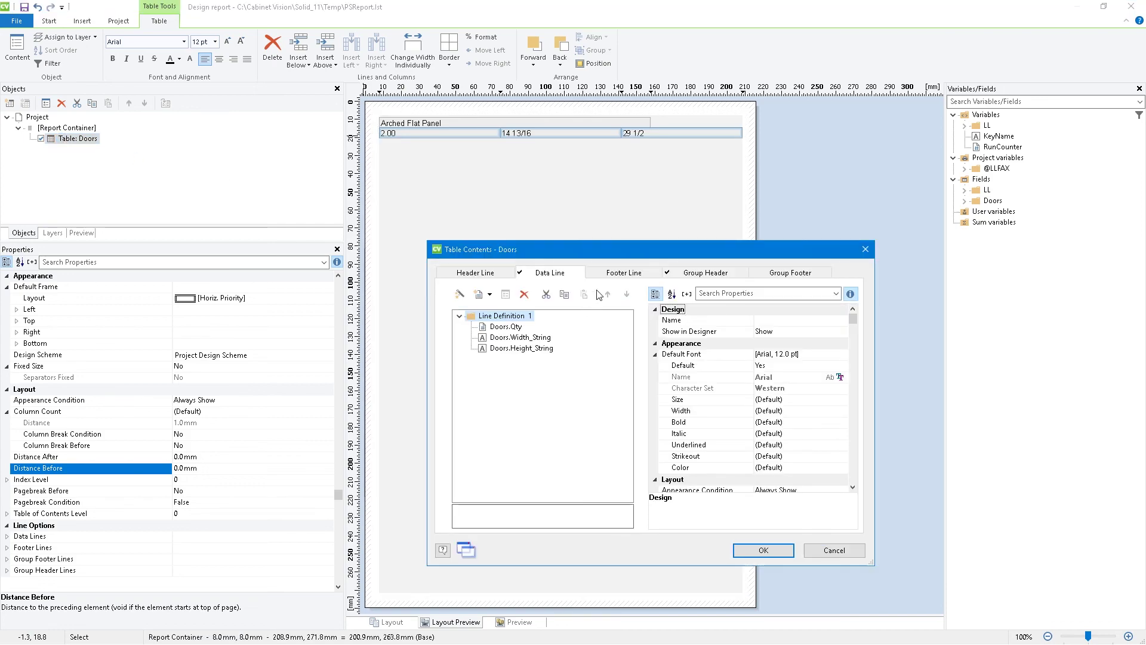
pyautogui.click(705, 272)
pyautogui.click(508, 327)
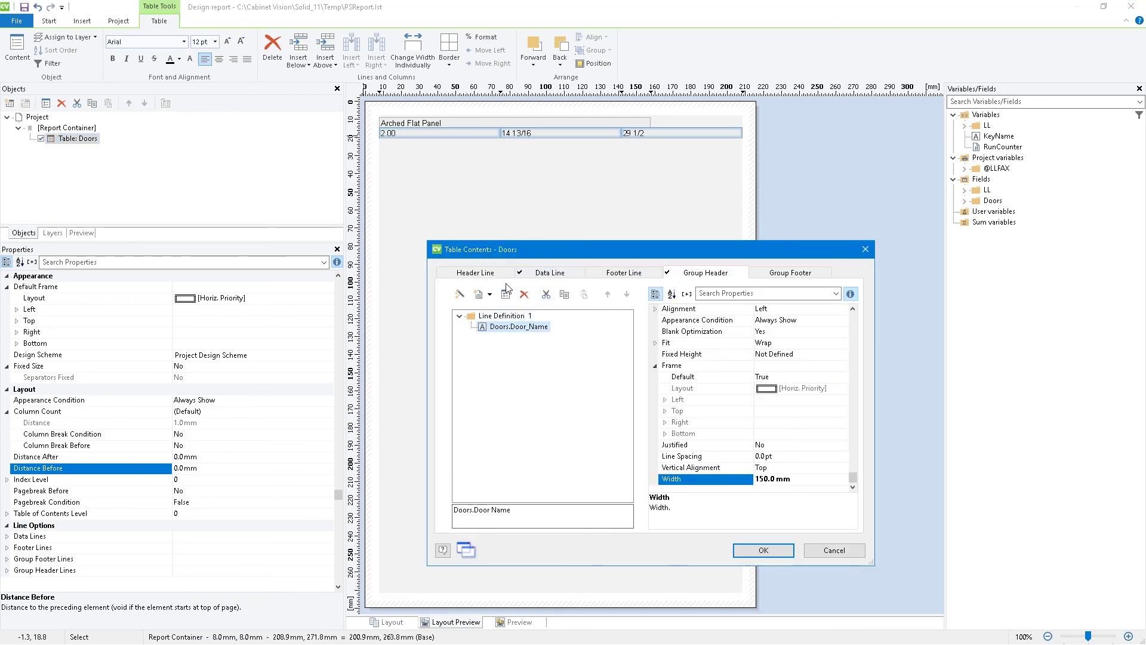
pyautogui.click(489, 317)
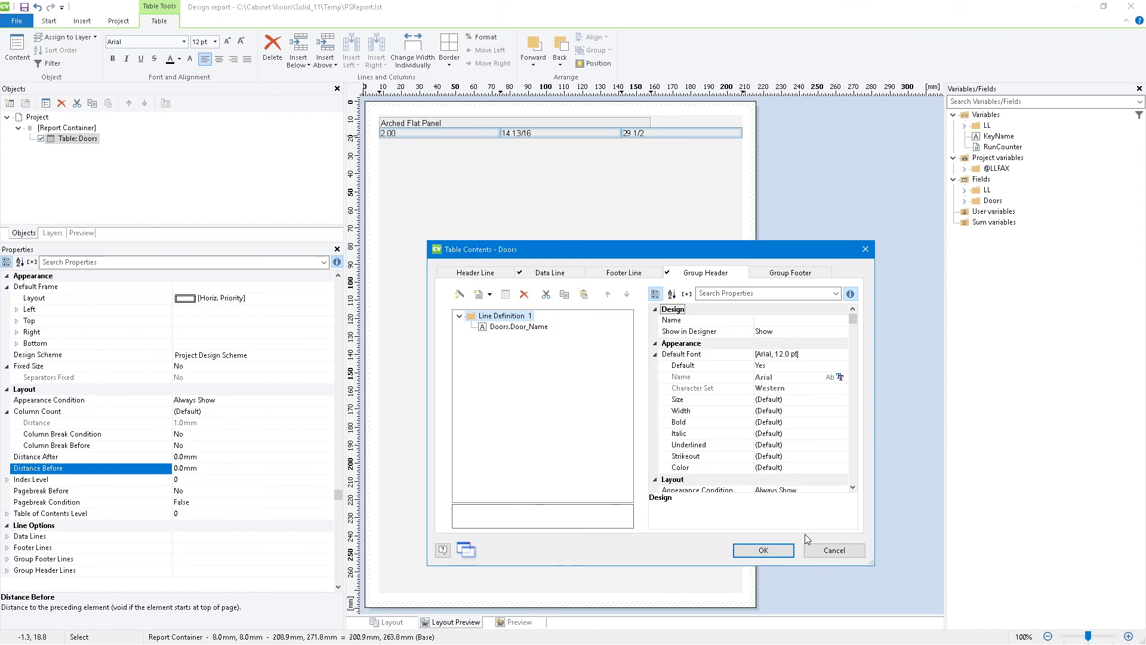
pyautogui.click(551, 273)
pyautogui.moveTo(506, 317); pyautogui.dragTo(548, 382)
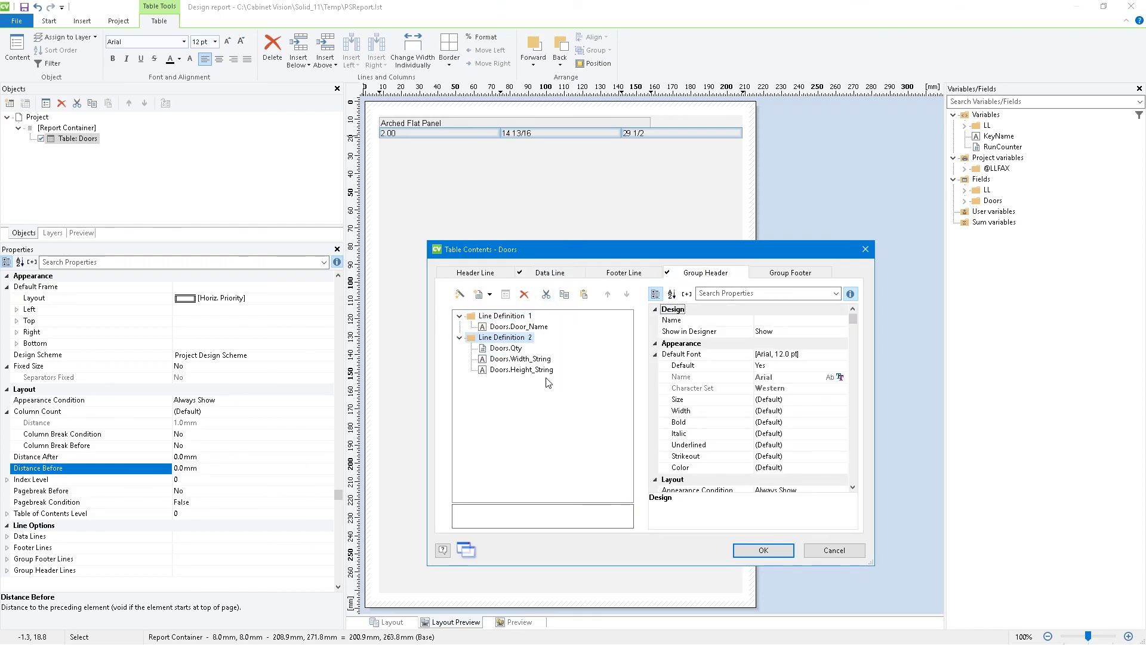
# Replace the Doors.Qty field in the group header's second line with the text 'Qty'
pyautogui.doubleClick(495, 349)
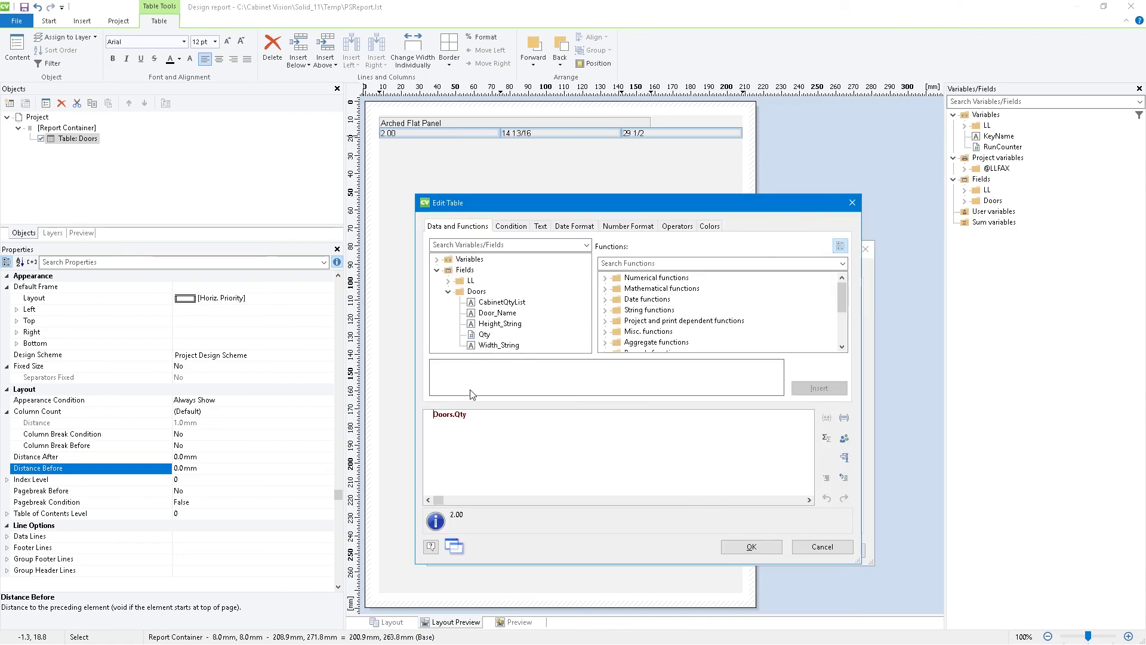
pyautogui.hotkey('ctrl', 'a')
pyautogui.press('Delete')
pyautogui.write("'Qty'")
pyautogui.click(752, 546)
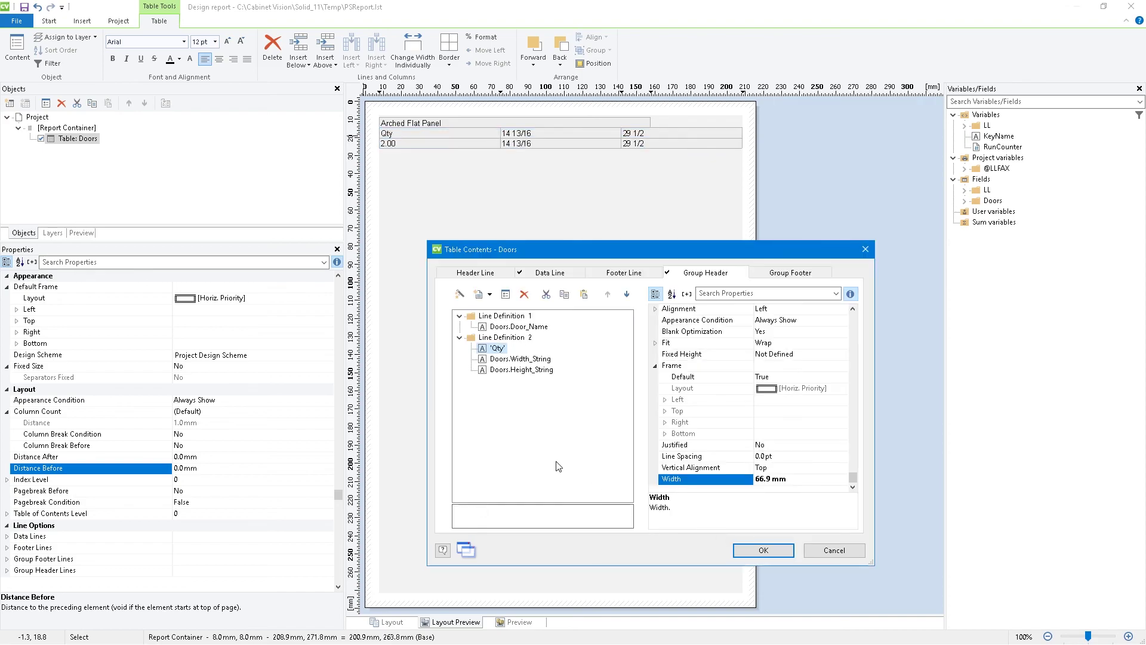
# Replace the Doors.Width_String field in the group header's second line with the text 'Width'
pyautogui.click(522, 359)
pyautogui.doubleClick(522, 360)
pyautogui.hotkey('ctrl', 'a')
pyautogui.write("'Width ST")
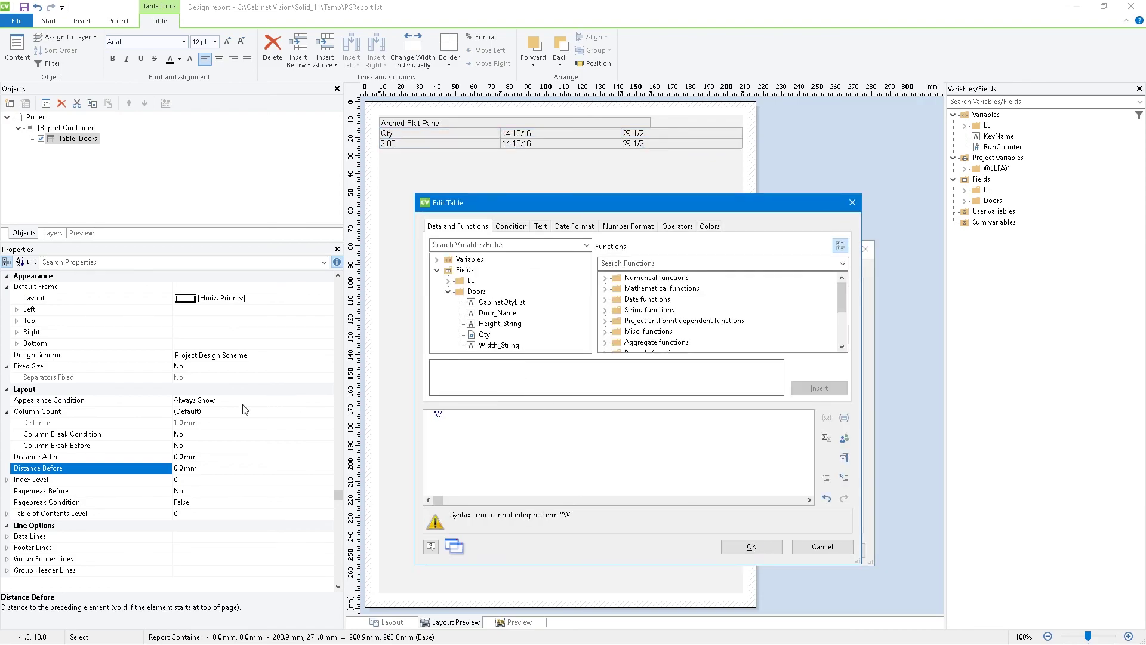
pyautogui.press('BackSpace')
pyautogui.press('BackSpace')
pyautogui.press('BackSpace')
pyautogui.write("'")
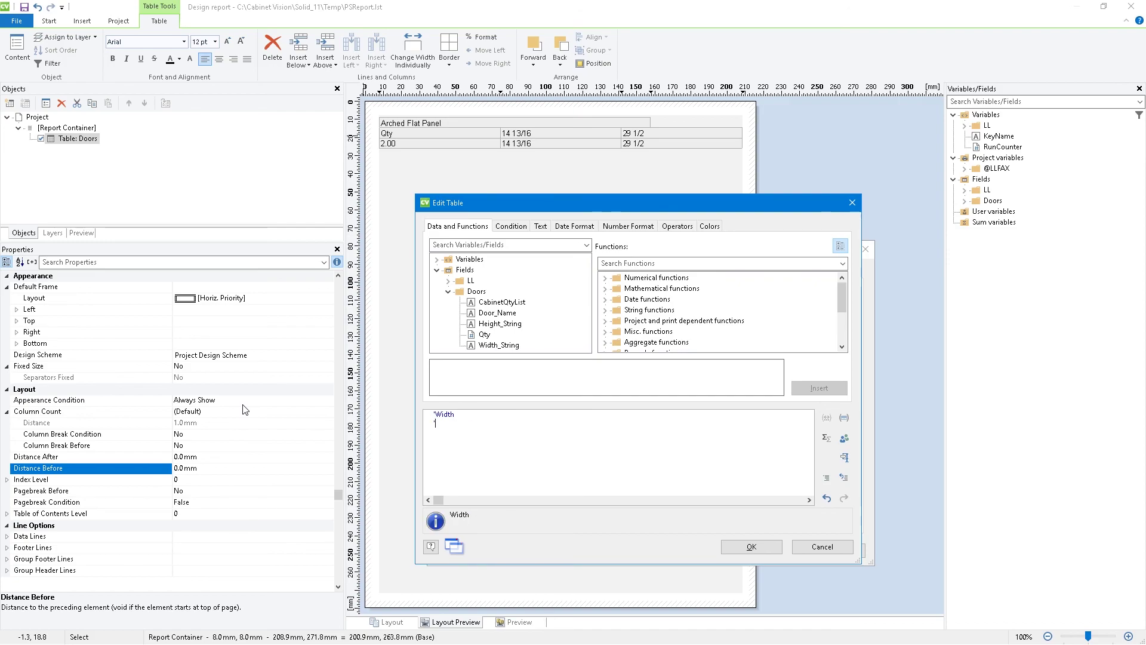
pyautogui.press('BackSpace')
pyautogui.press('BackSpace')
pyautogui.write("'")
pyautogui.click(751, 546)
# Replace the Doors.Height_String field in the group header's second line with the text 'Height'
pyautogui.click(523, 369)
pyautogui.doubleClick(523, 369)
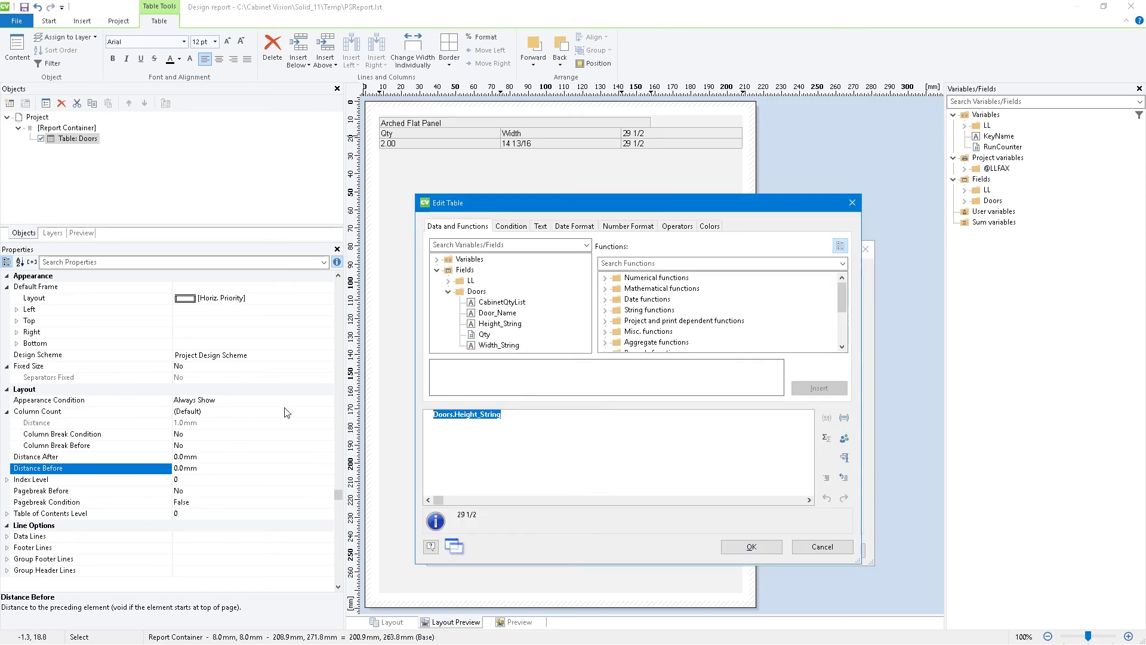
pyautogui.write("'Height'")
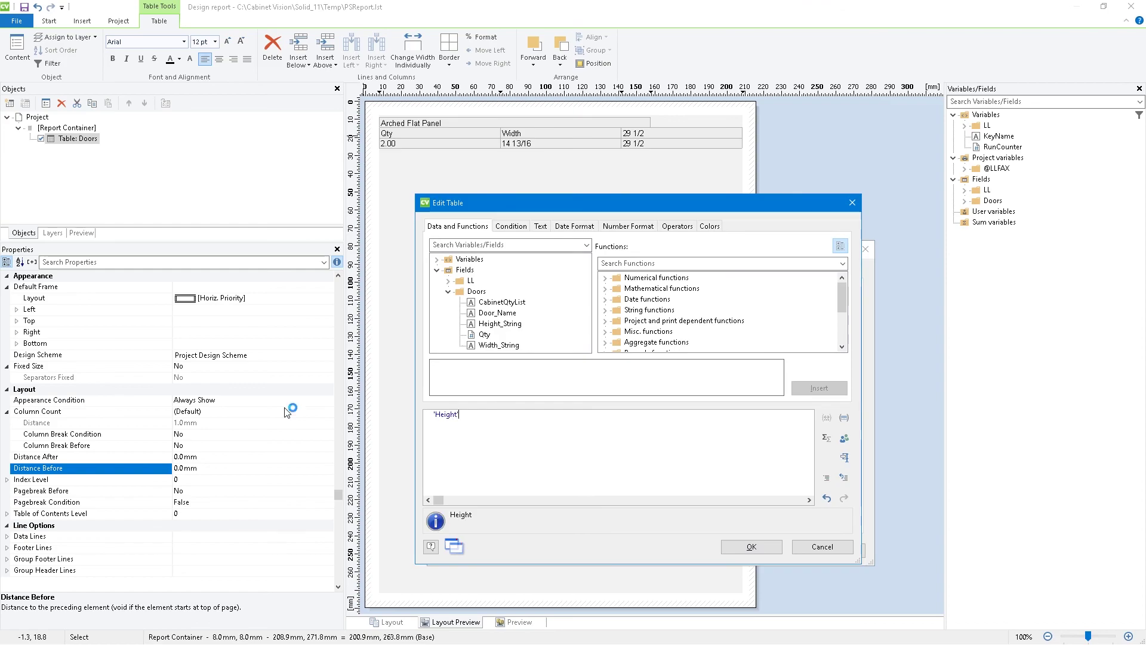
pyautogui.click(753, 547)
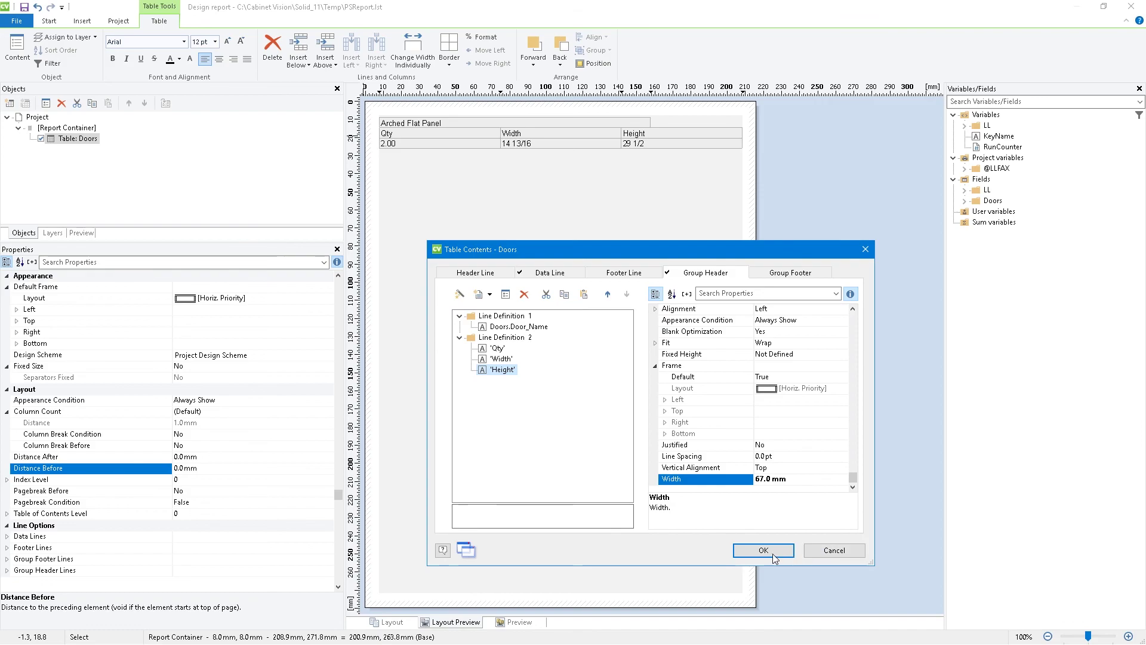
# Discard the group header's second-line edits and delete the Doors table from the report container
pyautogui.click(842, 549)
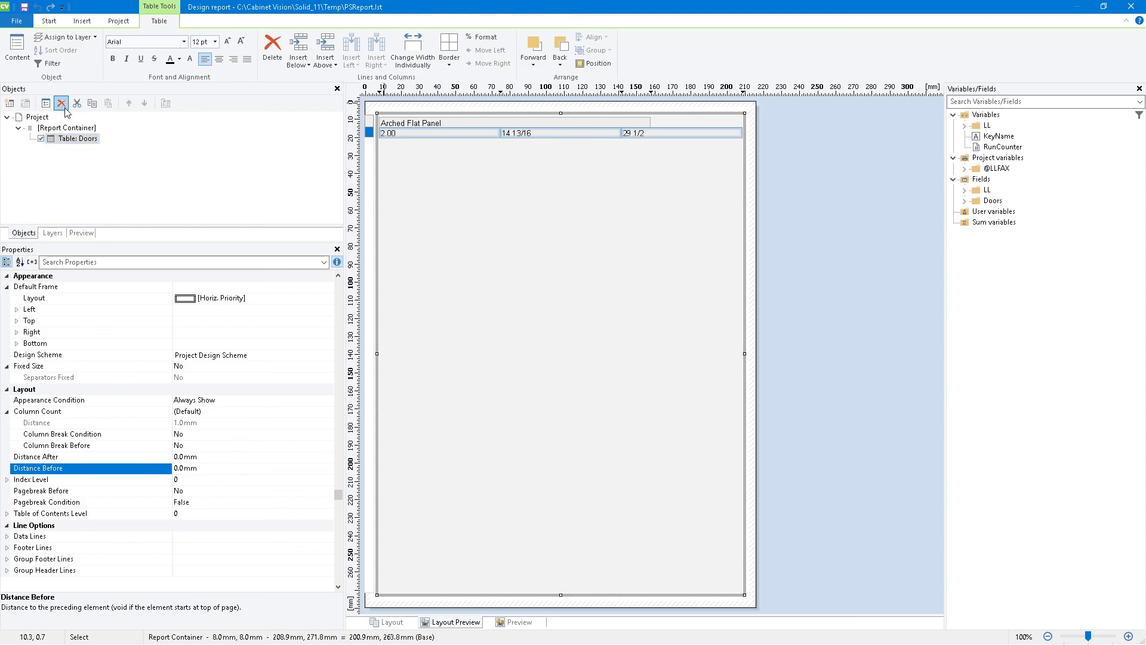
pyautogui.click(62, 103)
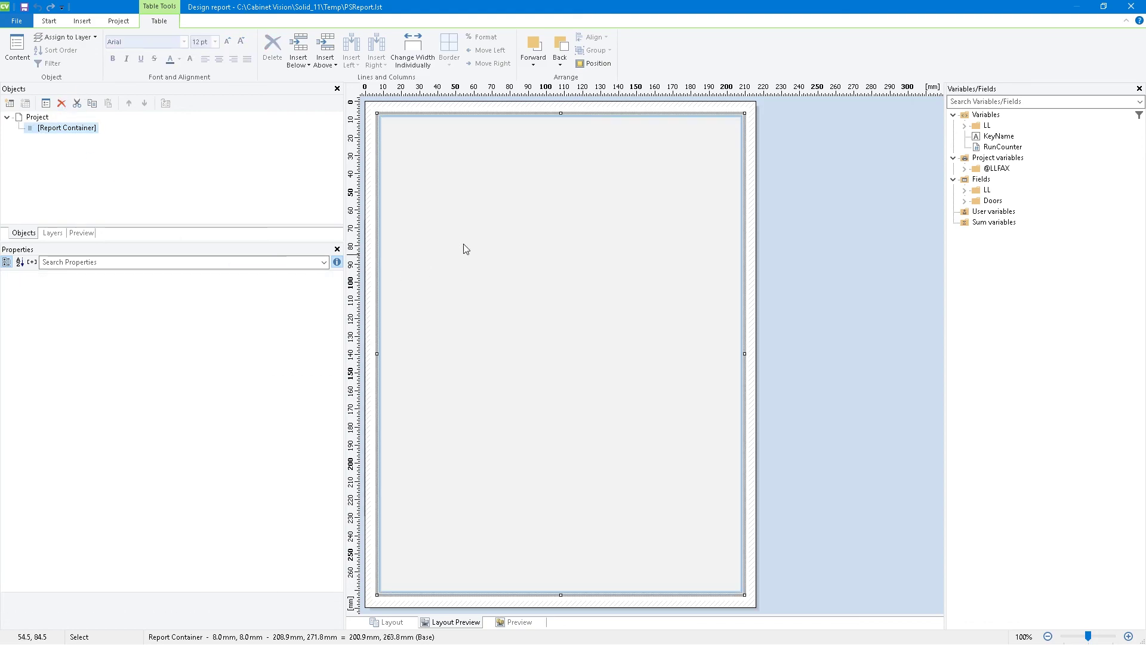
# Add a new Doors table to the report container with the columns Doors.Qty, Doors.Width_String and Doors.CabinetQtyList
pyautogui.click(10, 103)
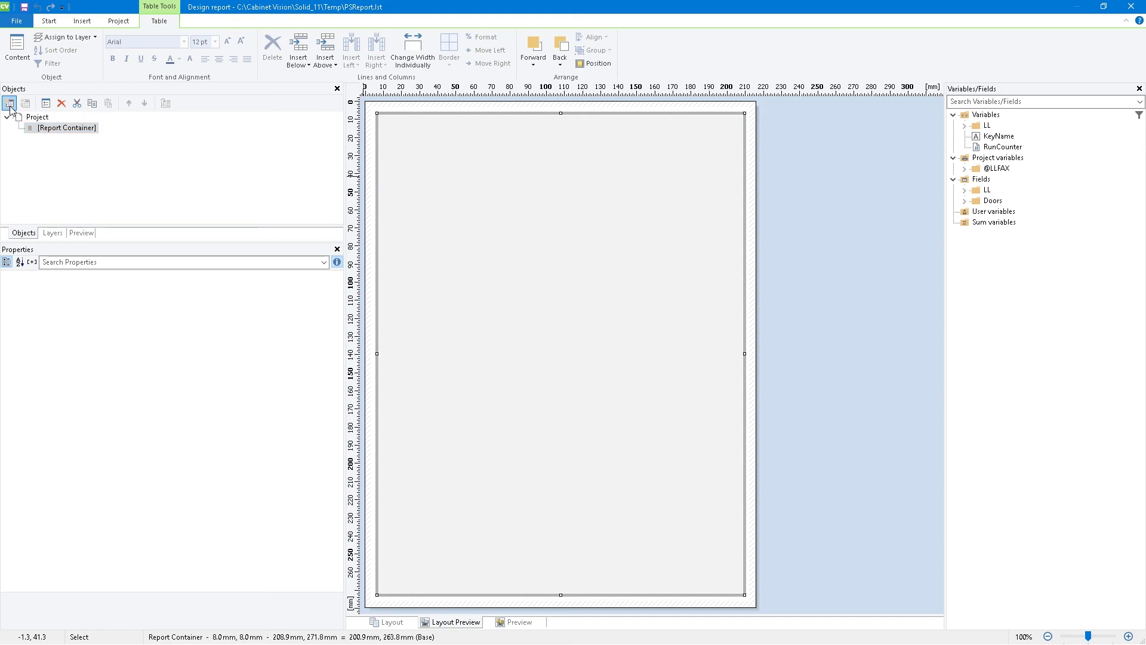
pyautogui.click(469, 268)
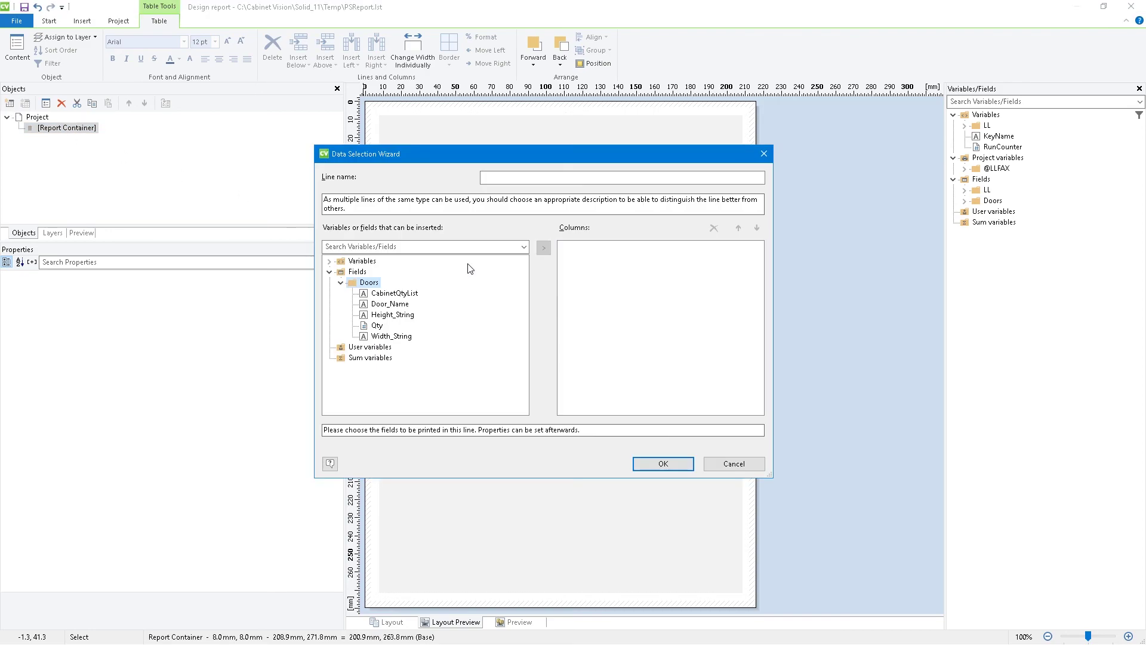
pyautogui.doubleClick(390, 304)
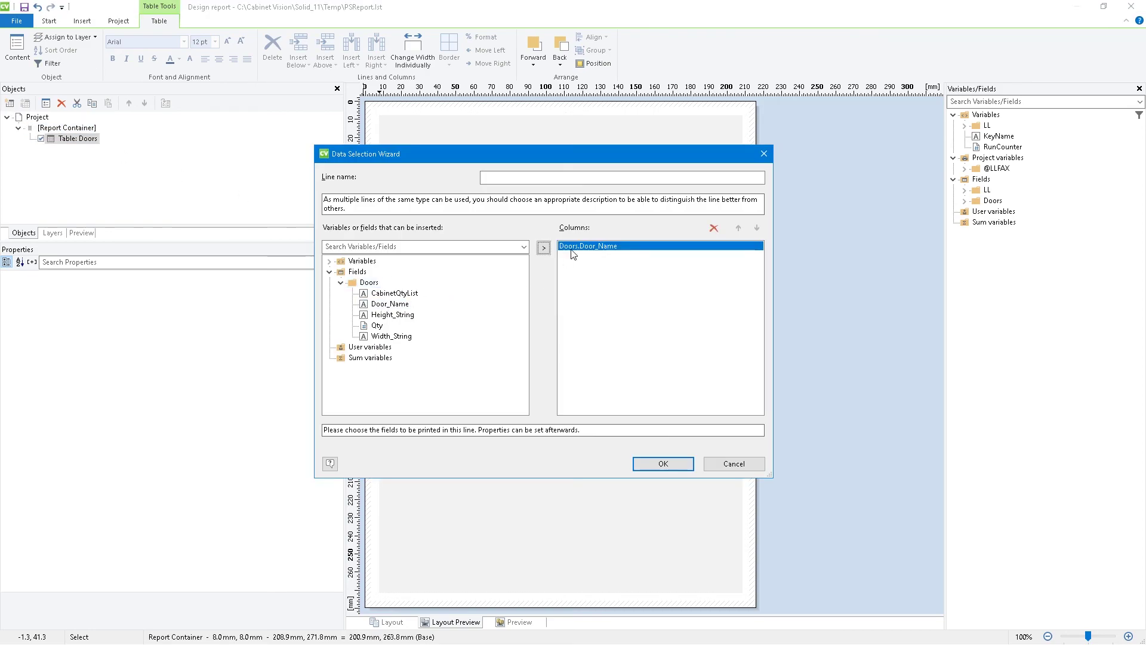
pyautogui.click(714, 227)
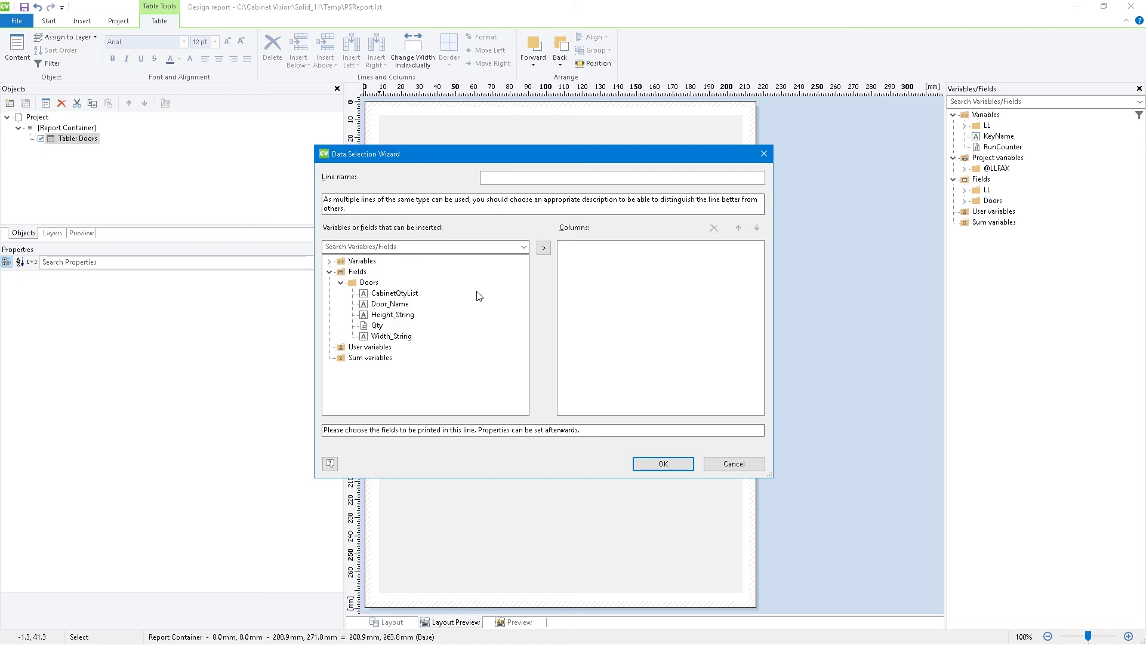
pyautogui.doubleClick(377, 325)
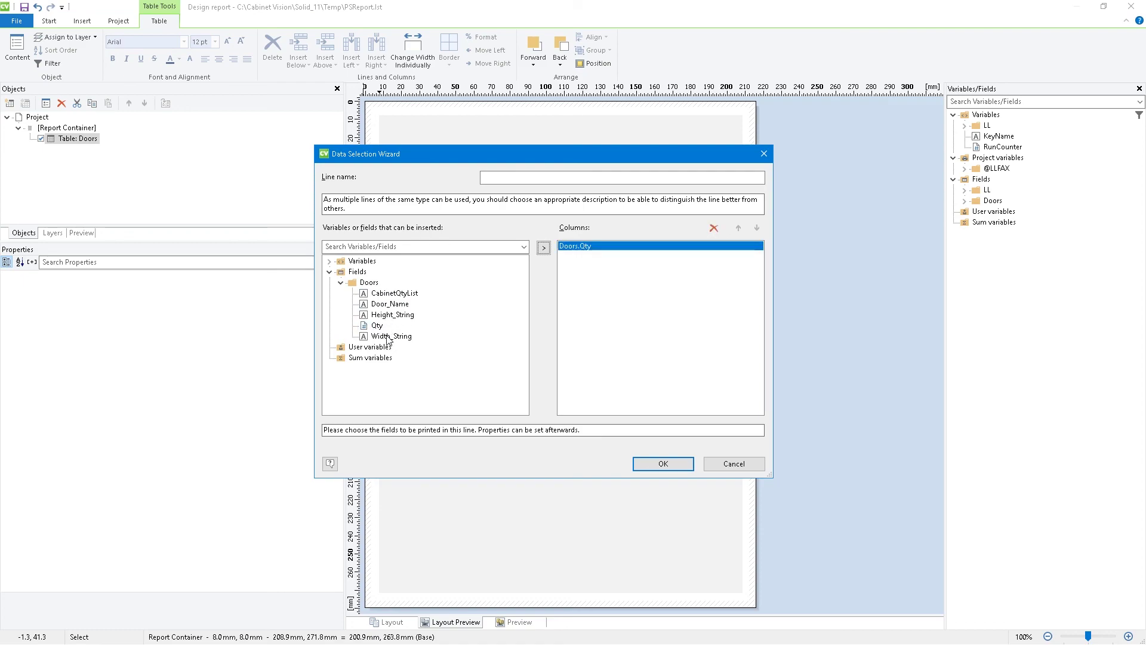
pyautogui.doubleClick(388, 336)
pyautogui.doubleClick(388, 315)
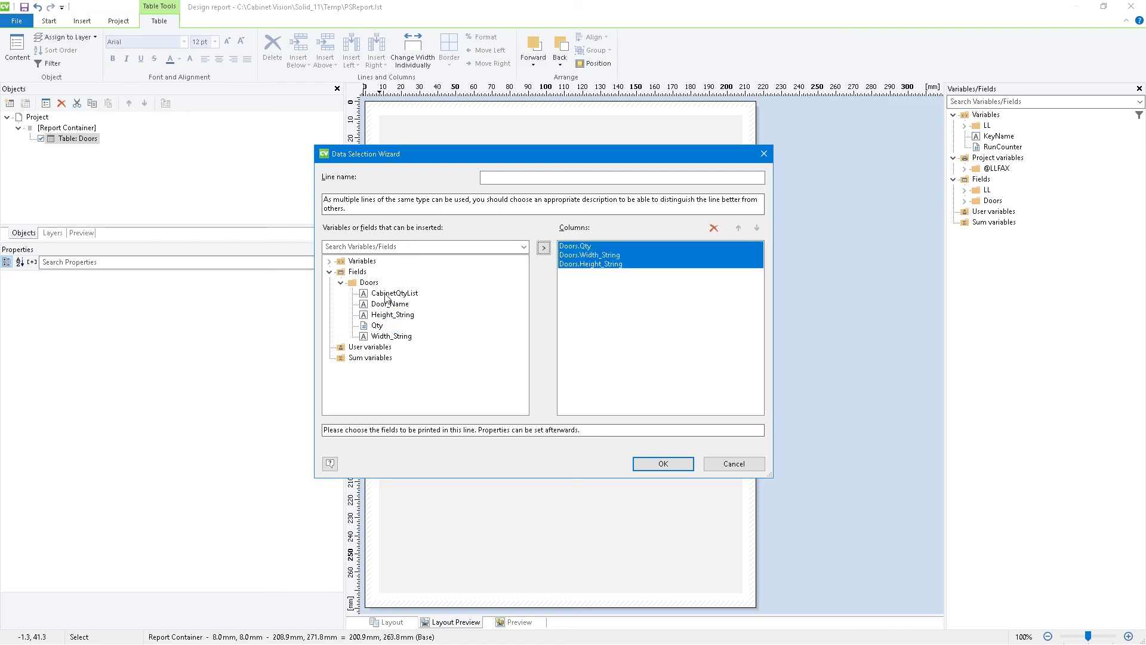
pyautogui.doubleClick(387, 293)
pyautogui.click(617, 264)
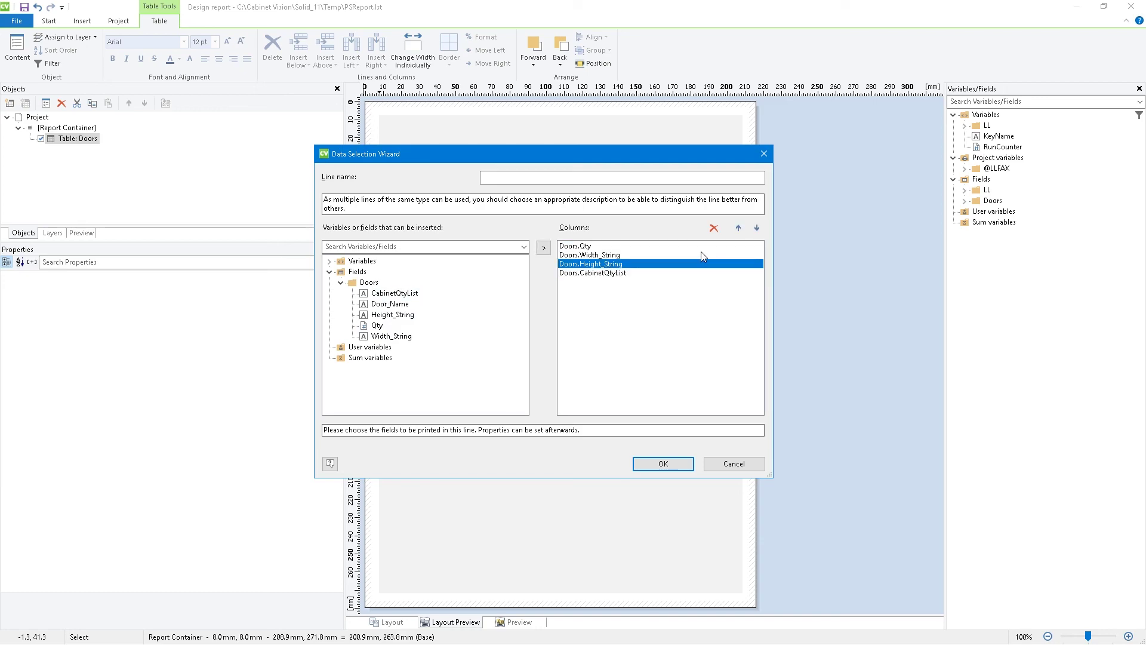
pyautogui.click(714, 228)
pyautogui.click(658, 462)
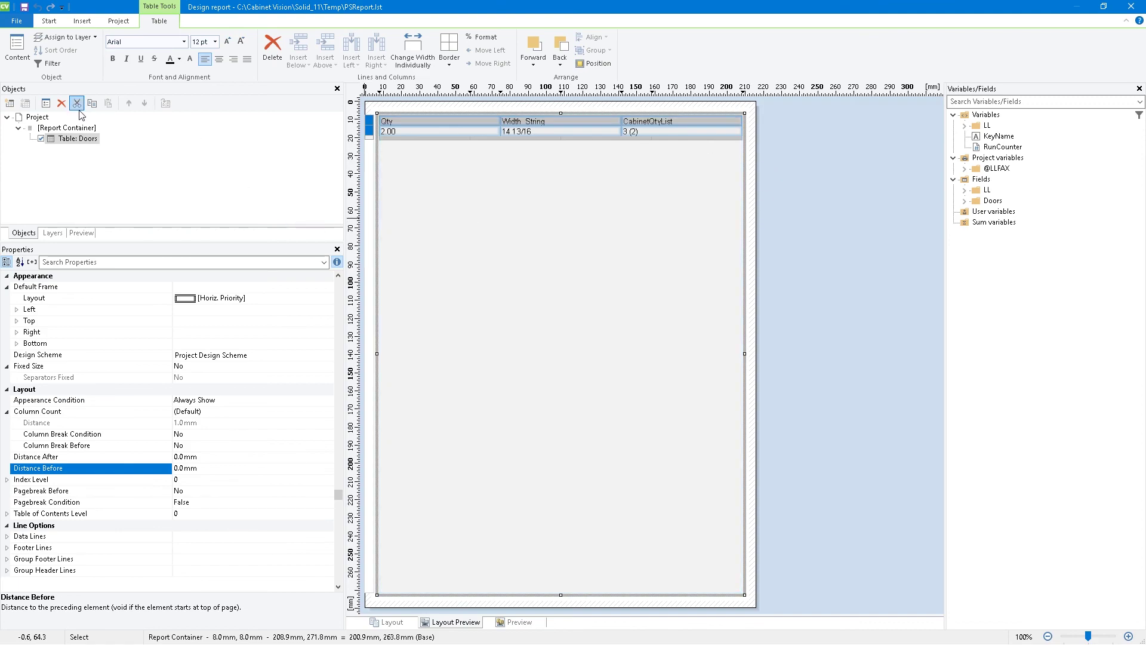
# Insert a new empty line definition above the existing group header line of the Doors table
pyautogui.doubleClick(66, 140)
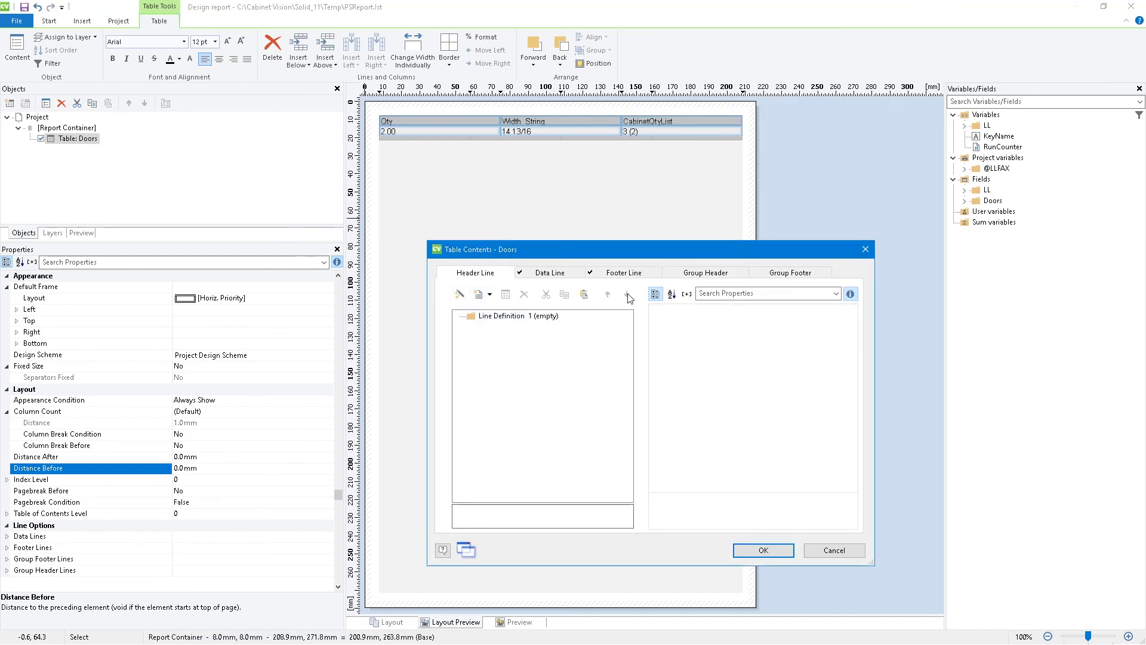
pyautogui.click(687, 273)
pyautogui.click(625, 499)
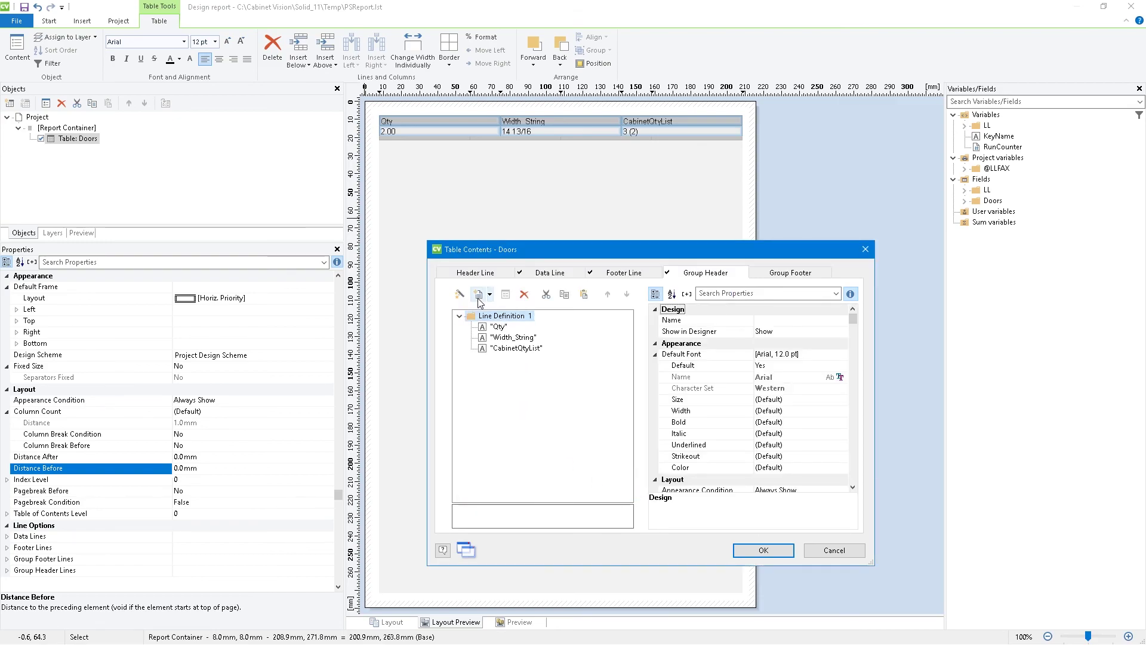
pyautogui.rightClick(485, 323)
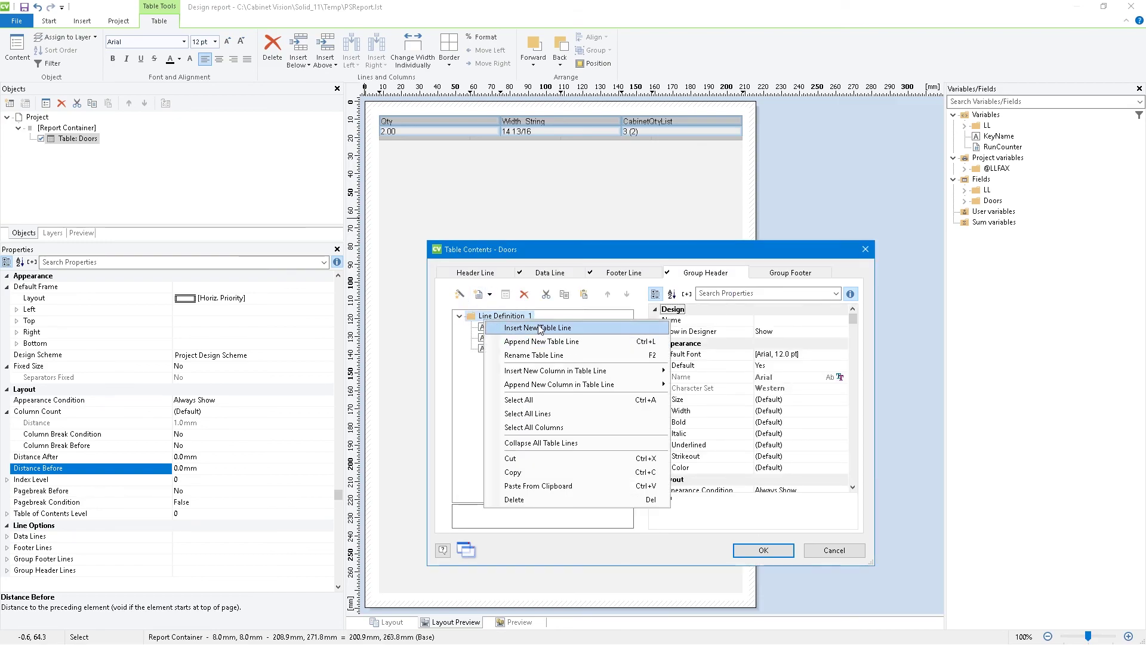
pyautogui.click(514, 329)
pyautogui.click(640, 500)
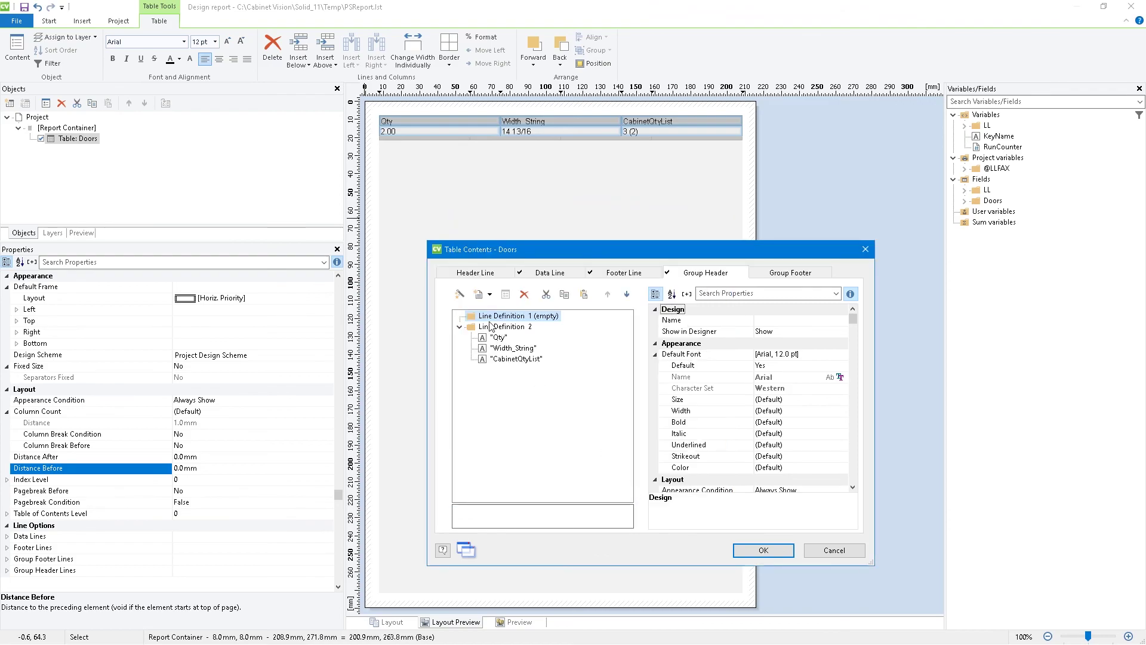
# Add a Doors.Door_Name column to the empty first line of the group header
pyautogui.click(479, 293)
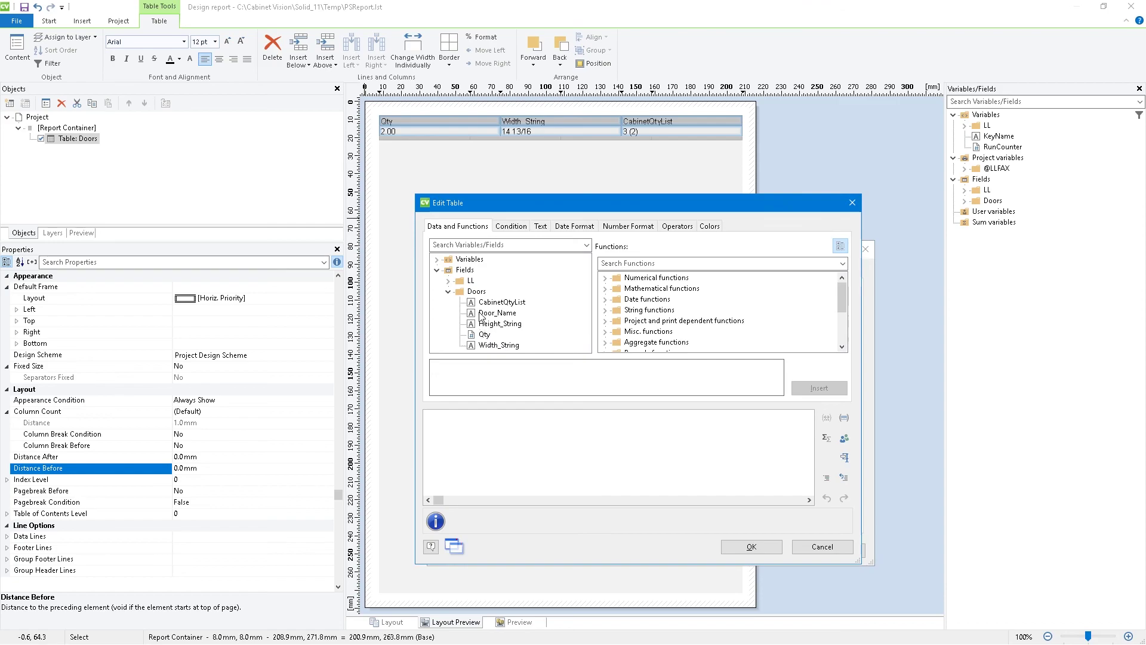
pyautogui.click(497, 312)
pyautogui.doubleClick(497, 312)
pyautogui.click(752, 547)
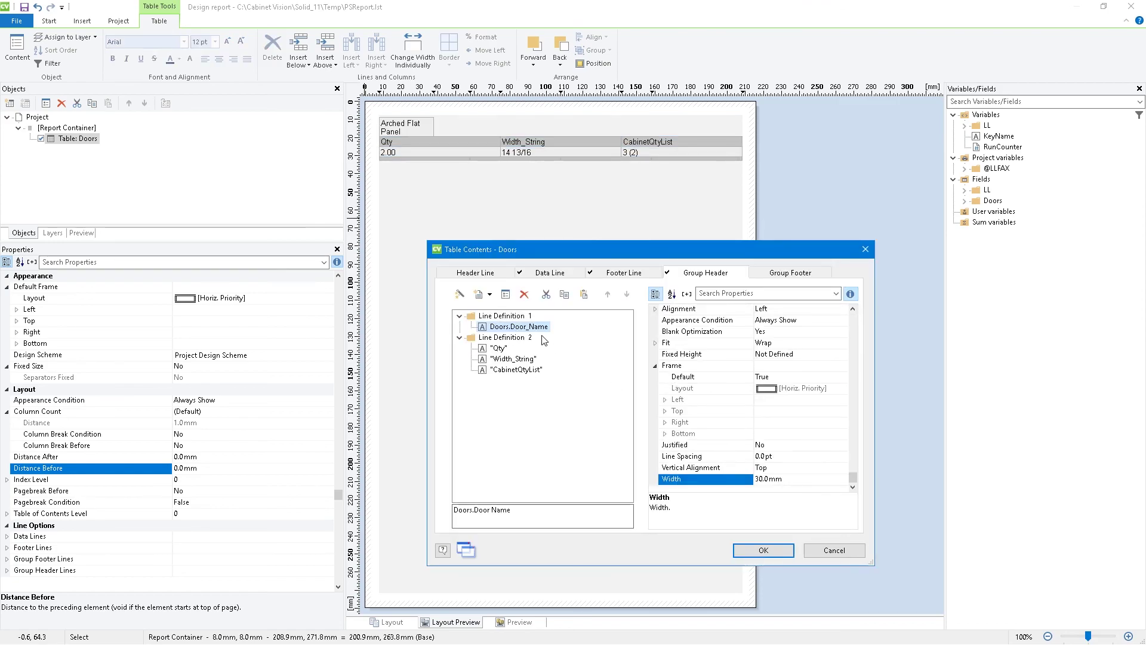
# Set the Group By property of the group header's first line to Doors.Door_Name
pyautogui.click(501, 315)
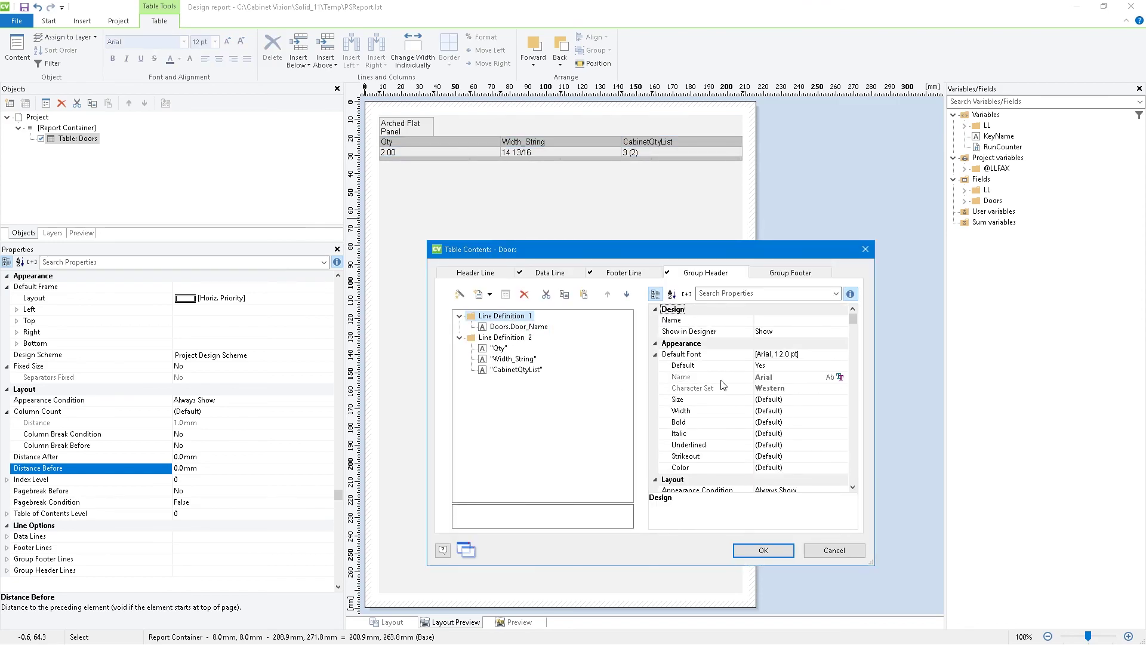
pyautogui.click(655, 355)
pyautogui.click(768, 400)
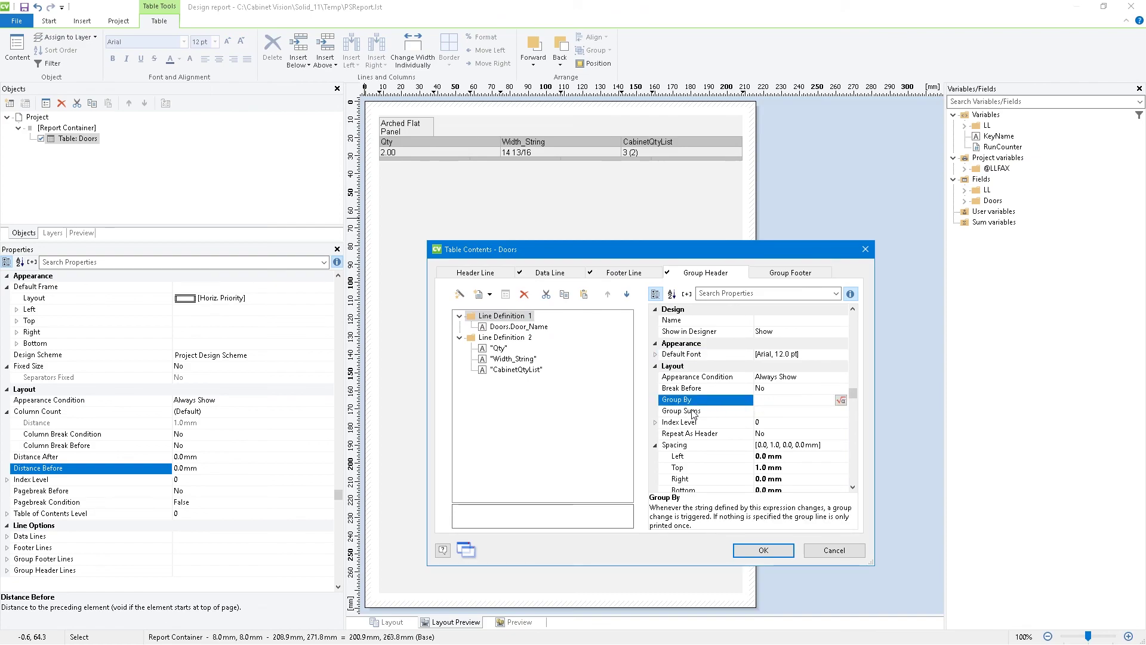
pyautogui.click(698, 393)
pyautogui.click(770, 402)
pyautogui.write('Doors.Door_Name')
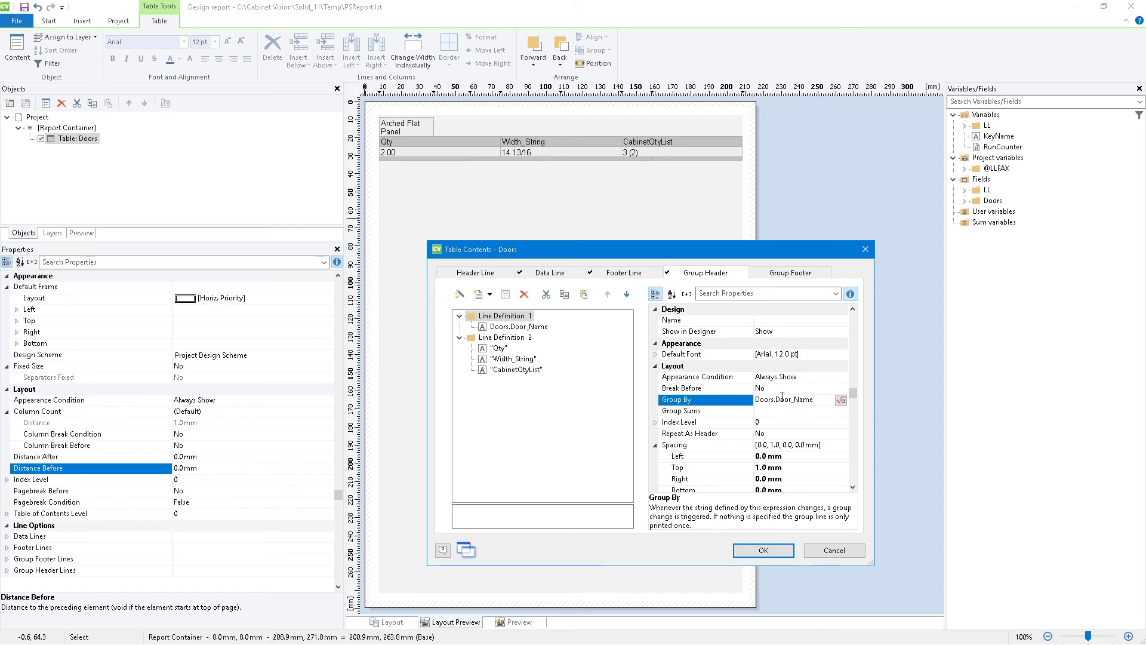
# Group the group header's second line by Doors.Door_Name and set its Repeat As Header property to Yes
pyautogui.click(497, 338)
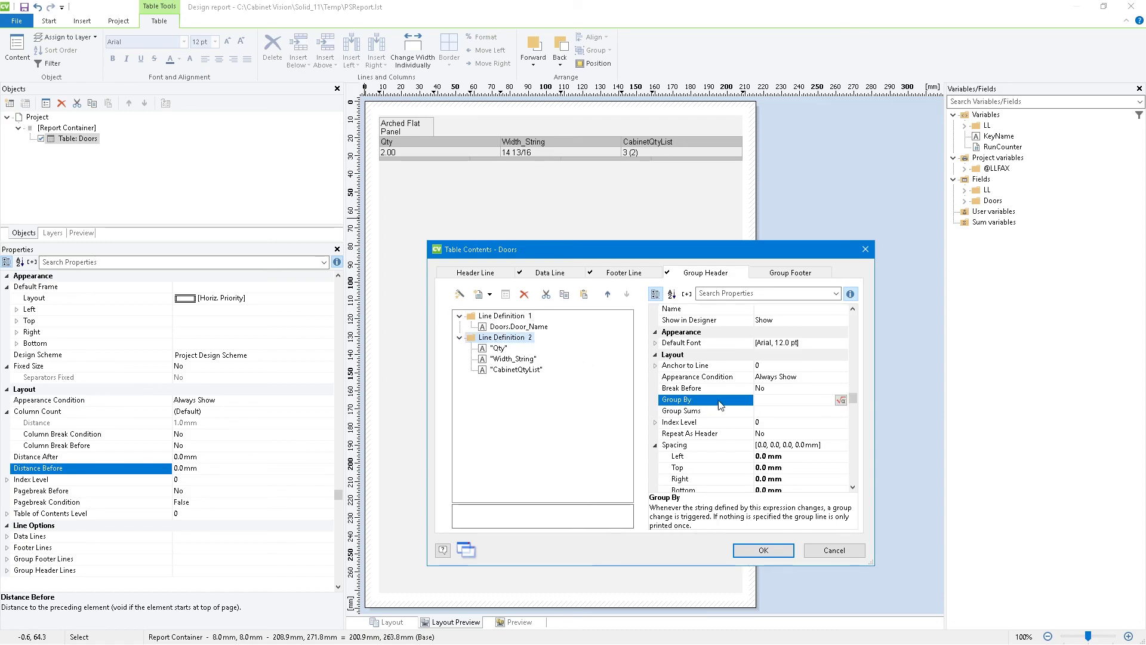
pyautogui.click(772, 400)
pyautogui.write('Doors.Door_Name')
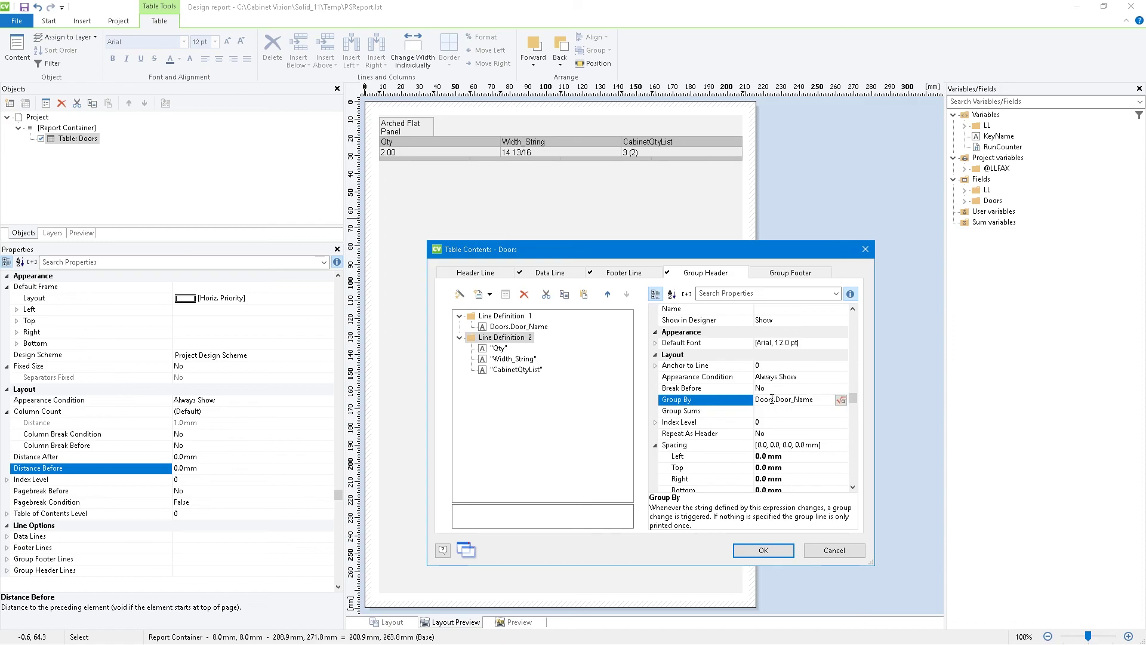
pyautogui.click(840, 400)
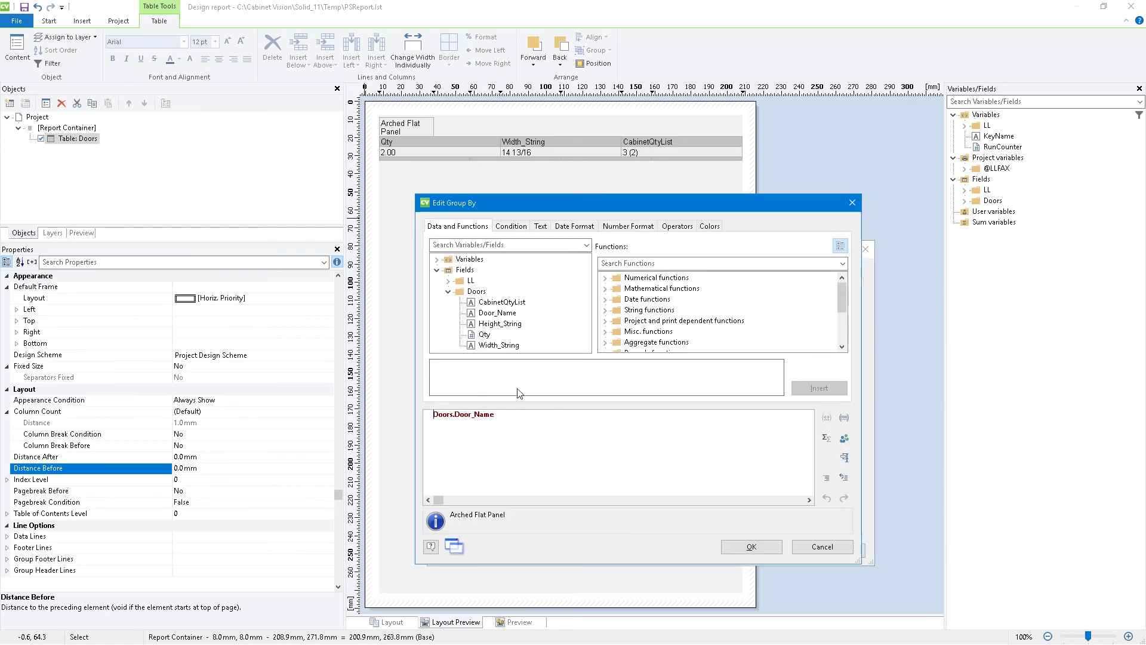
pyautogui.click(813, 544)
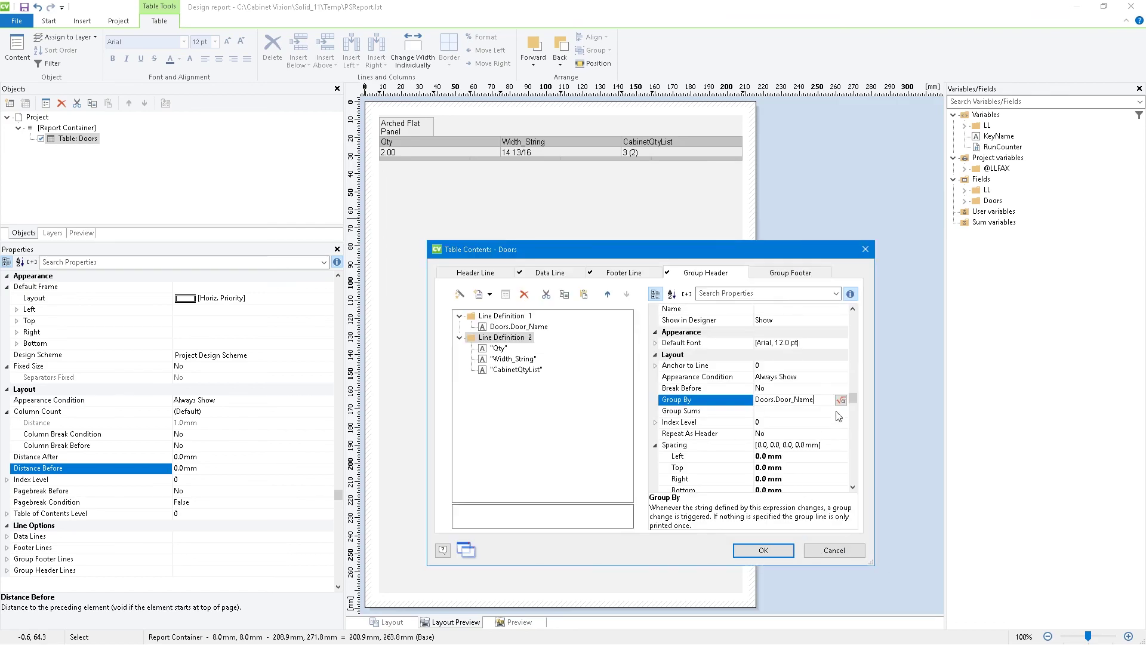
pyautogui.doubleClick(698, 435)
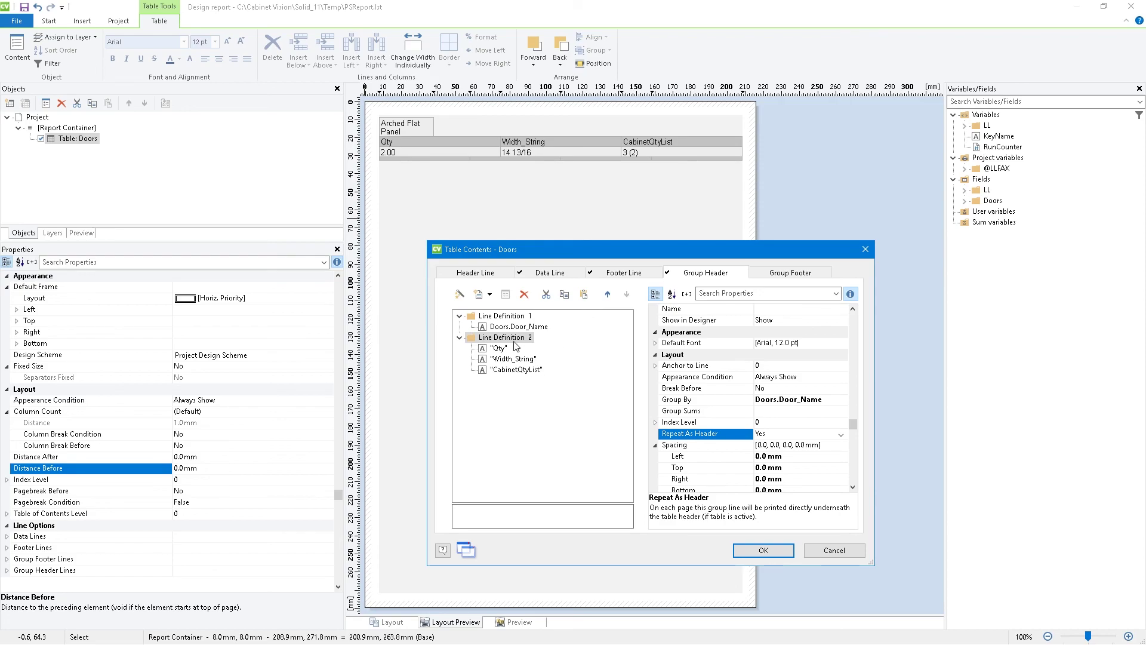
# Replace the "Width_String" heading in the group header's second line with the text 'Width x Height'
pyautogui.doubleClick(520, 359)
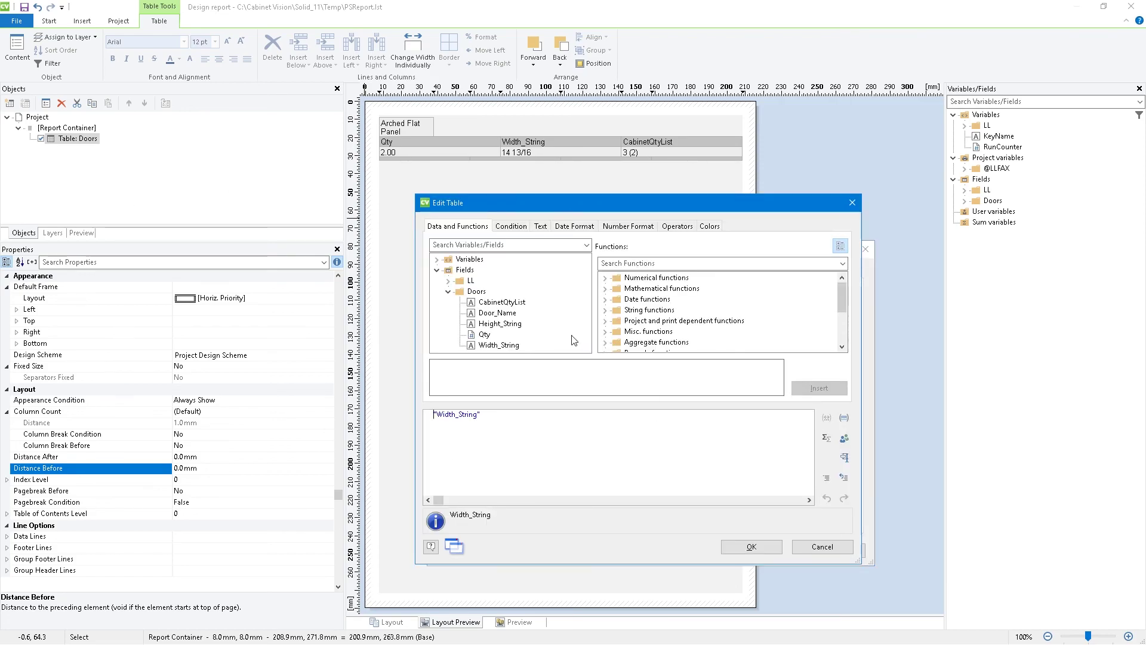
pyautogui.tripleClick(471, 415)
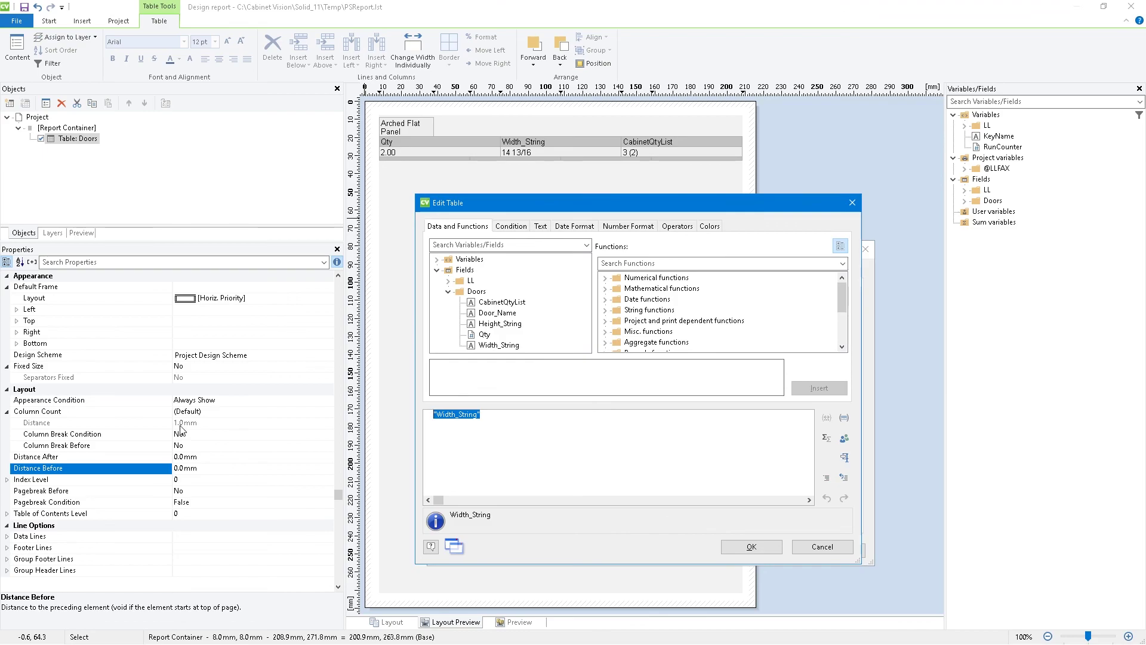
pyautogui.write("'Width x")
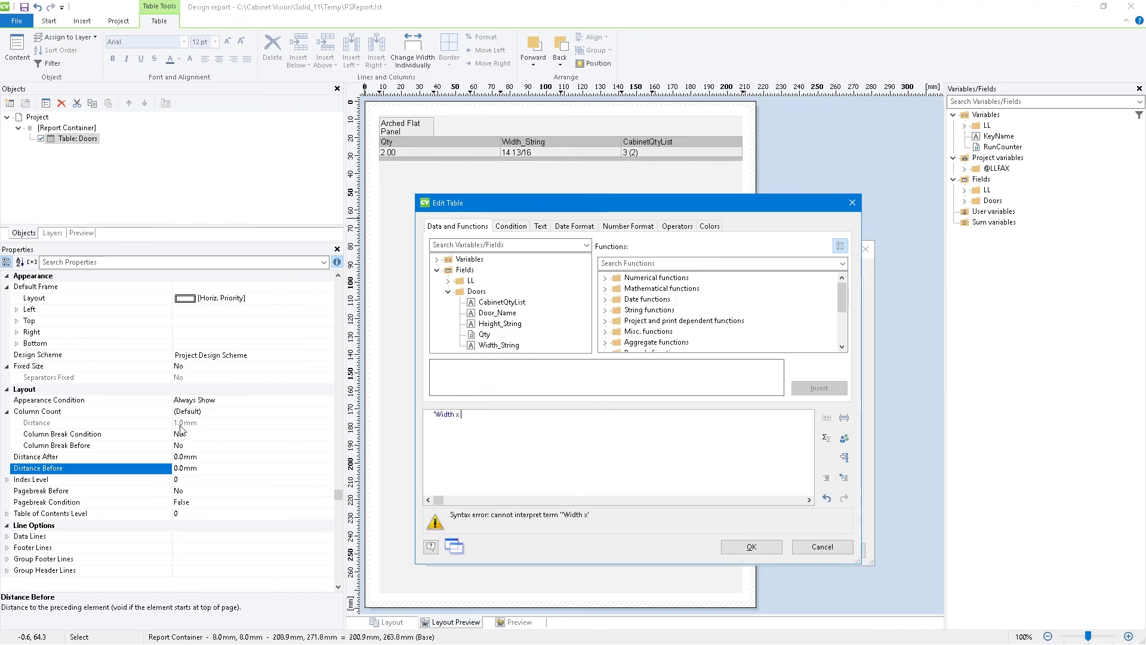
pyautogui.write(" 'Height'")
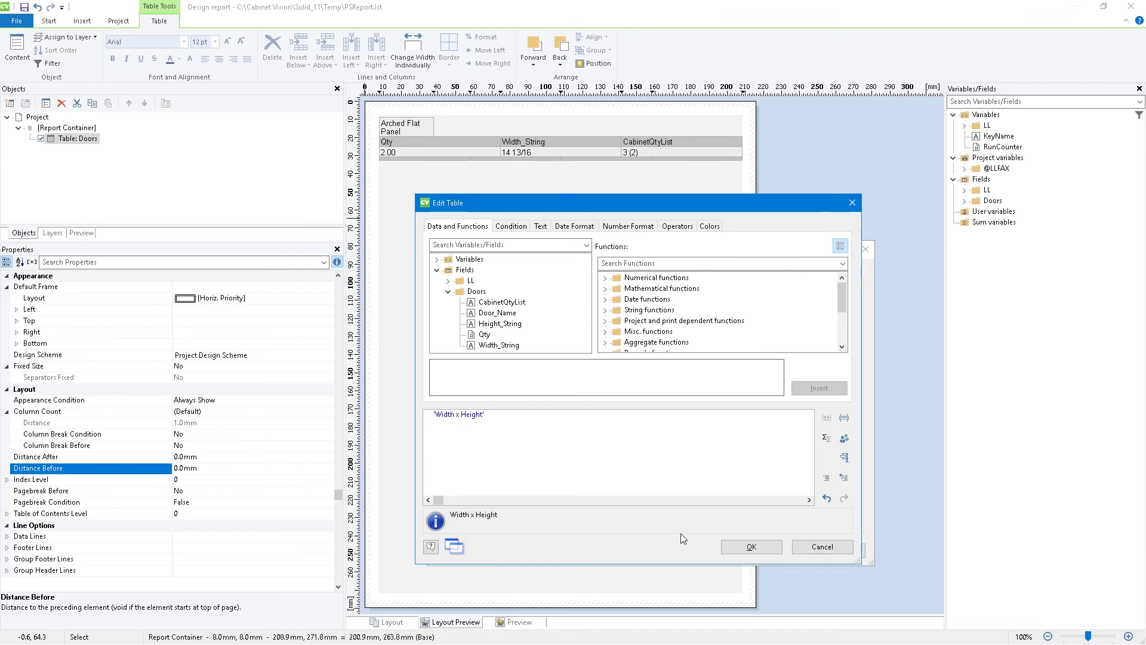
pyautogui.click(753, 547)
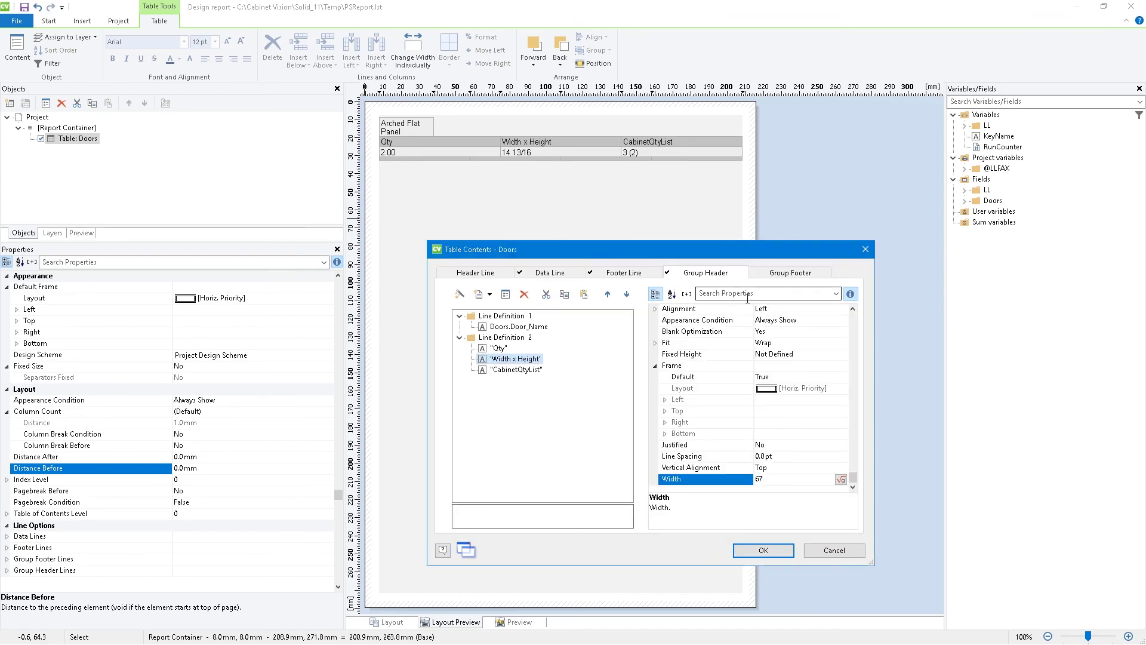
# Replace the width column's expression in the data line with Atrim$(Doors.Width_String)
pyautogui.click(550, 272)
pyautogui.doubleClick(491, 341)
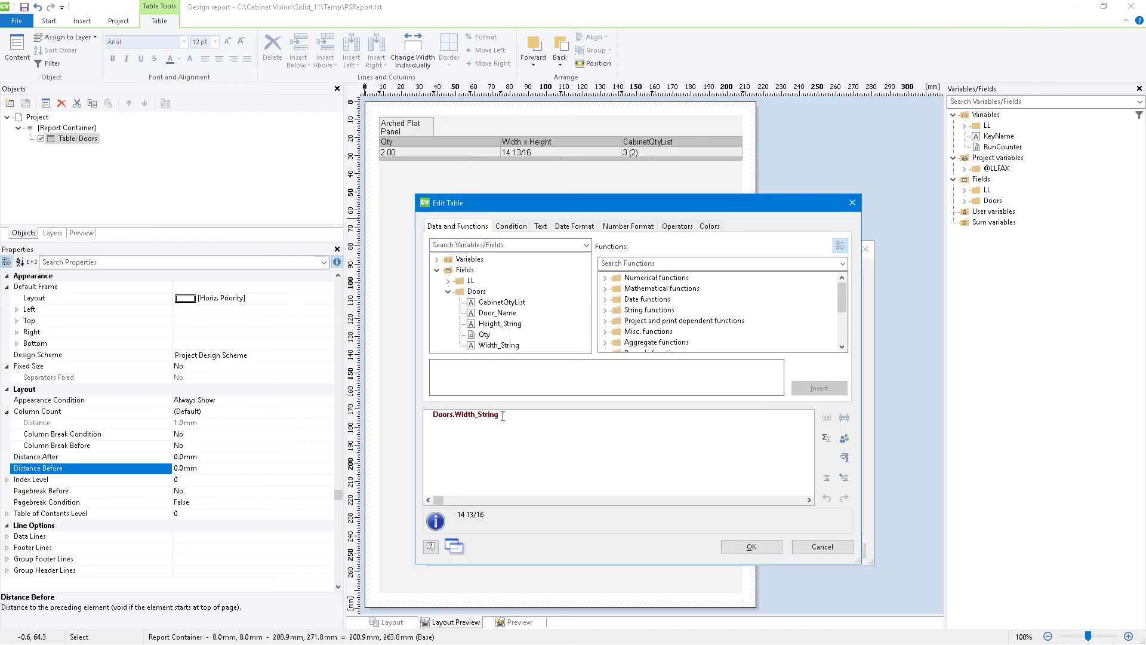
pyautogui.doubleClick(535, 415)
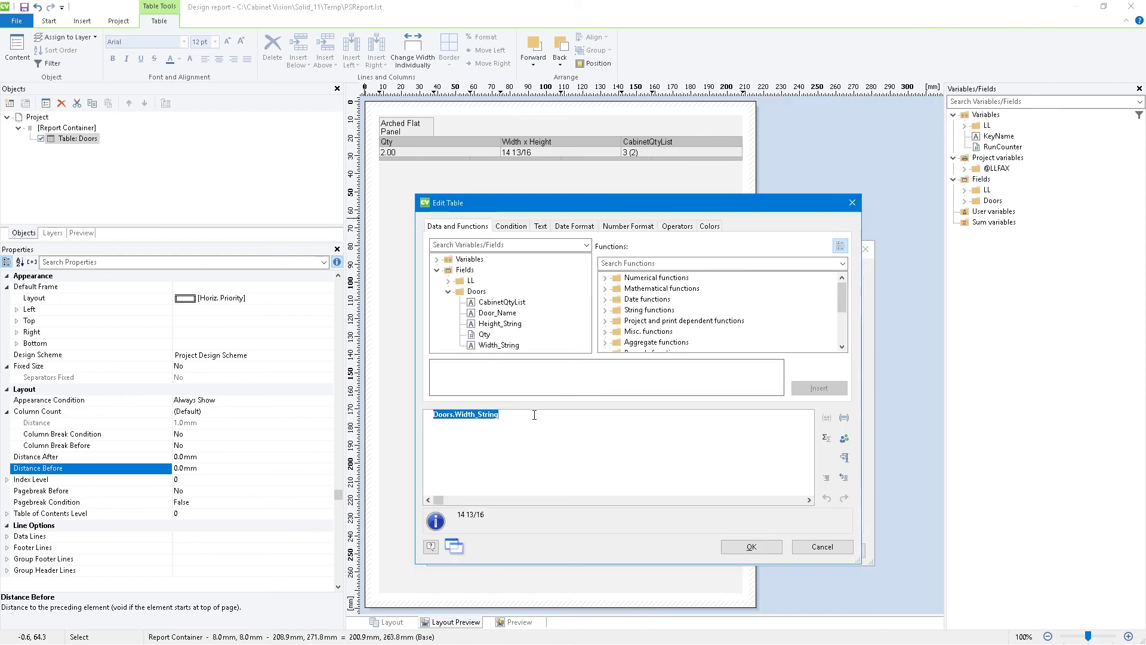
pyautogui.write('Trim')
pyautogui.press('BackSpace')
pyautogui.press('BackSpace')
pyautogui.press('BackSpace')
pyautogui.press('BackSpace')
pyautogui.write('at')
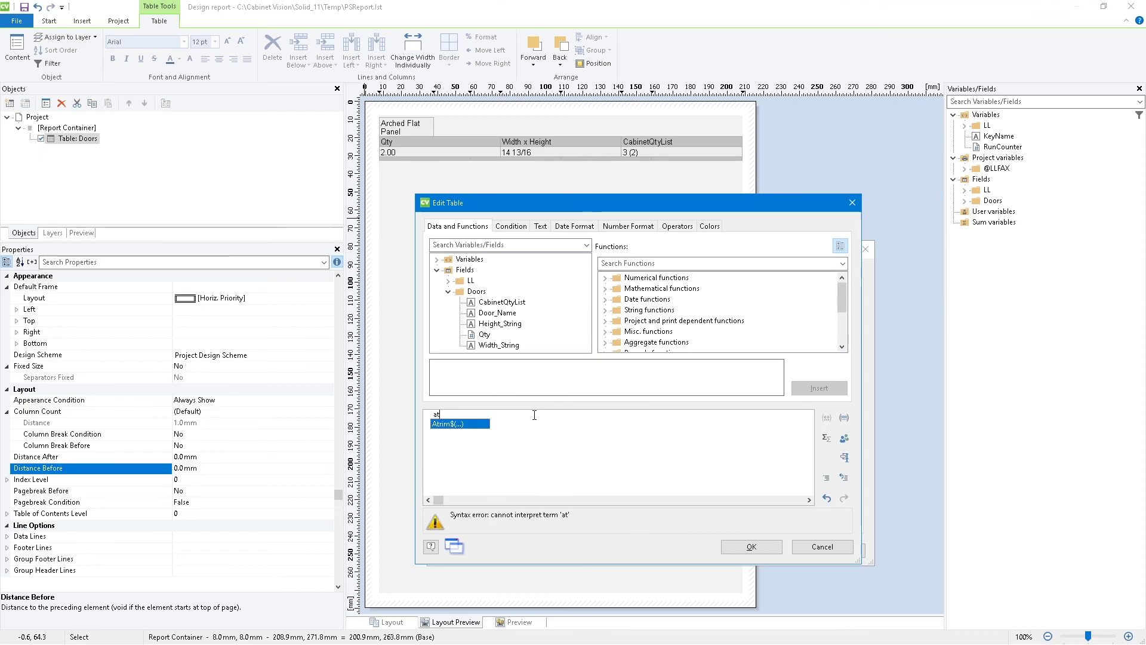
pyautogui.press('Return')
pyautogui.write('Dooros')
pyautogui.press('BackSpace')
pyautogui.press('BackSpace')
pyautogui.press('Down')
pyautogui.press('Down')
pyautogui.press('Down')
pyautogui.press('Return')
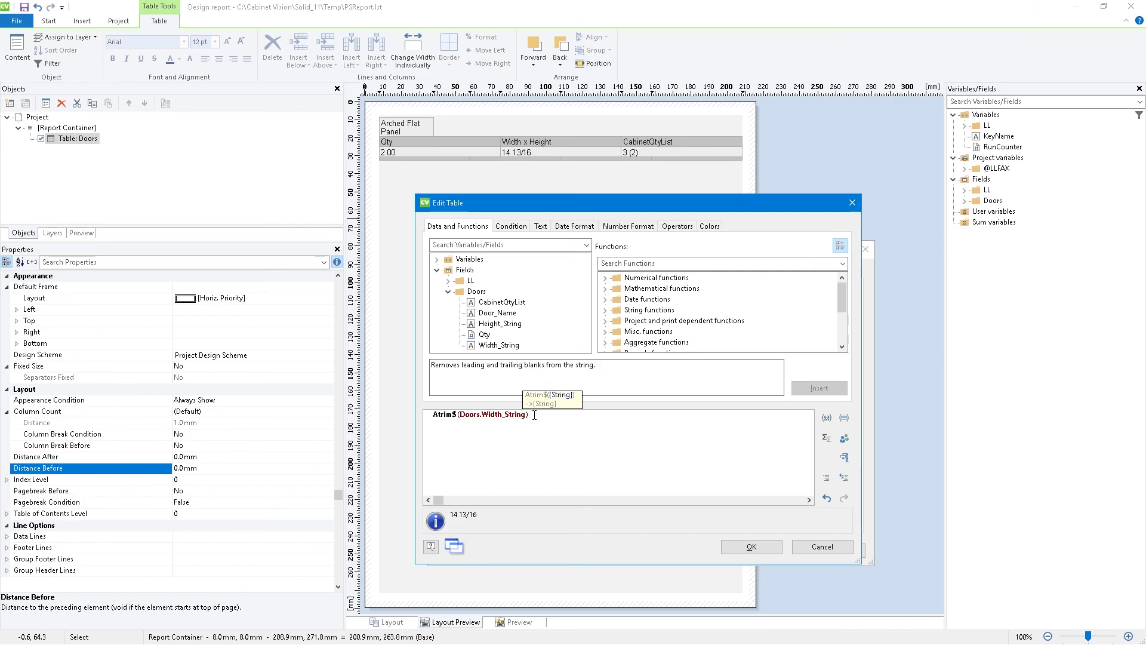
# Extend the data line's width expression with + ' x ' + Atrim$(Doors.Height_String) and apply it
pyautogui.click(534, 415)
pyautogui.write('+')
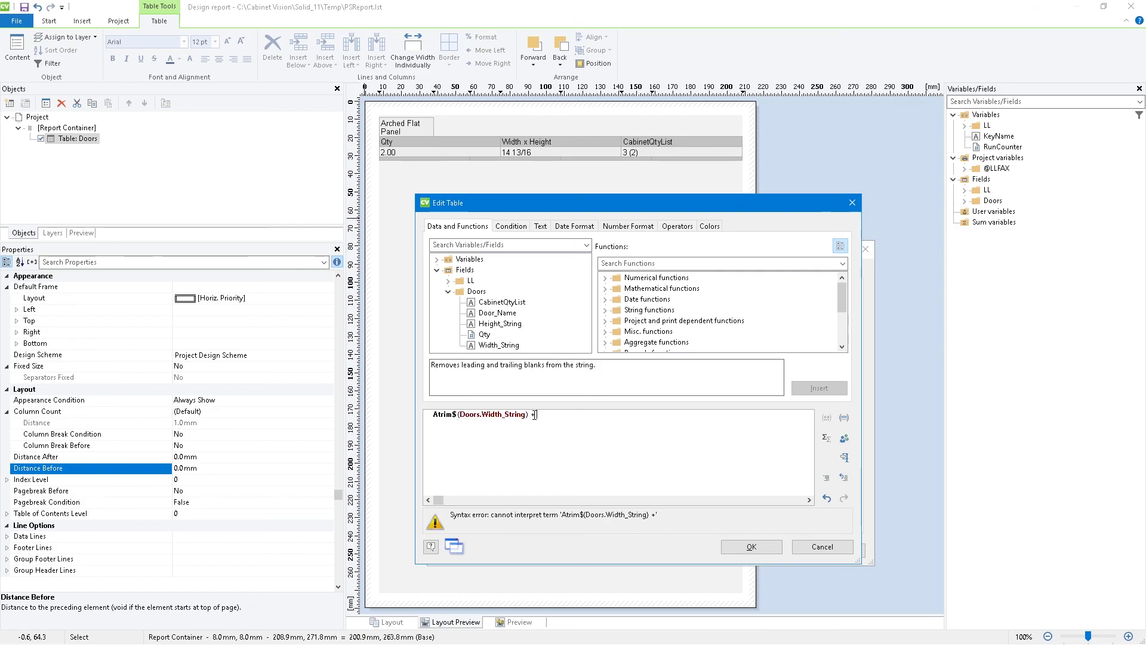
pyautogui.write(' "x')
pyautogui.press('BackSpace')
pyautogui.write("'")
pyautogui.press('BackSpace')
pyautogui.write("'")
pyautogui.press('BackSpace')
pyautogui.write("' + Atrim$()")
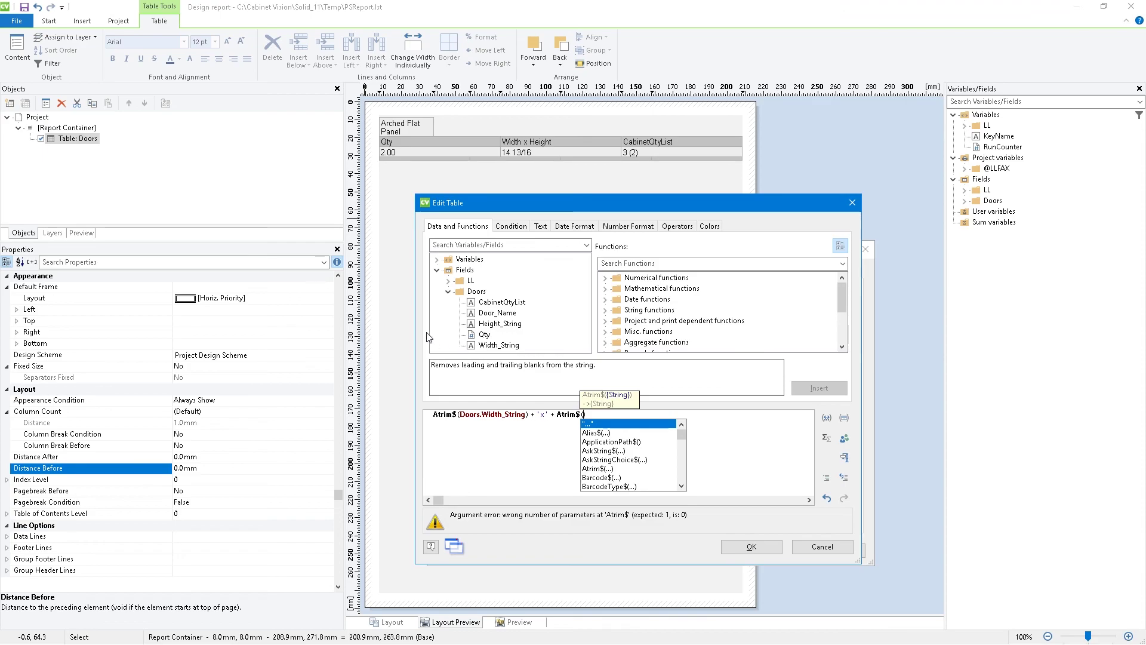
pyautogui.doubleClick(507, 326)
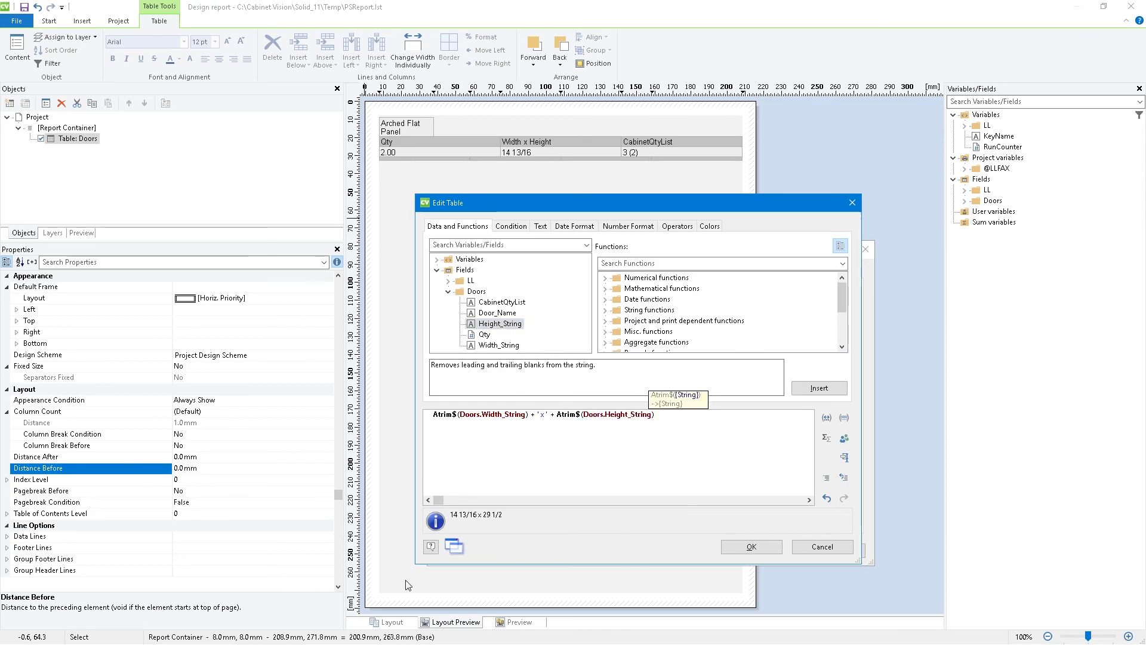
pyautogui.click(733, 546)
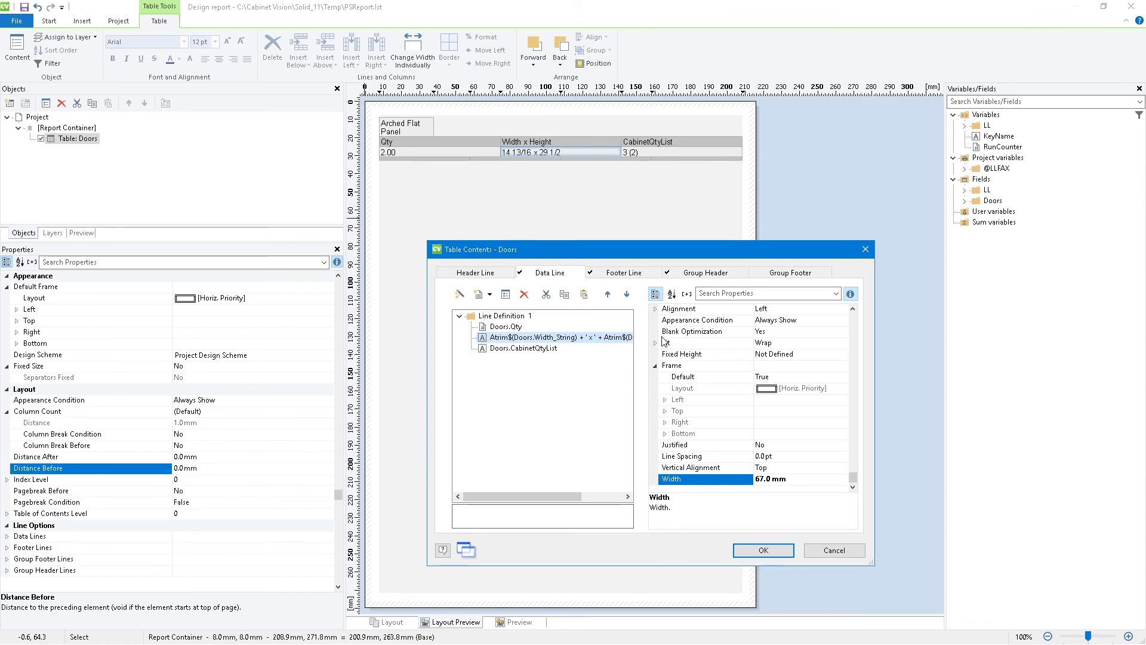
# Replace Atrim$(Doors.Width_String) with plain Doors.Width_String in the data line's Width x Height expression and apply the table contents
pyautogui.doubleClick(536, 338)
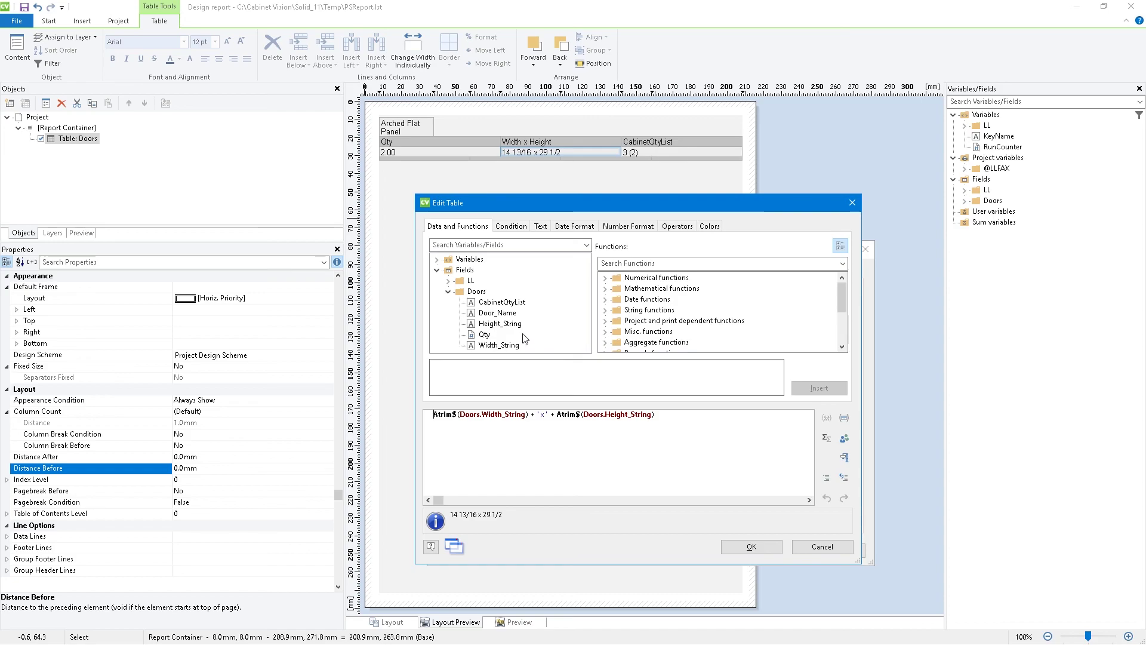
pyautogui.moveTo(530, 415); pyautogui.dragTo(270, 408)
pyautogui.write('Doors.')
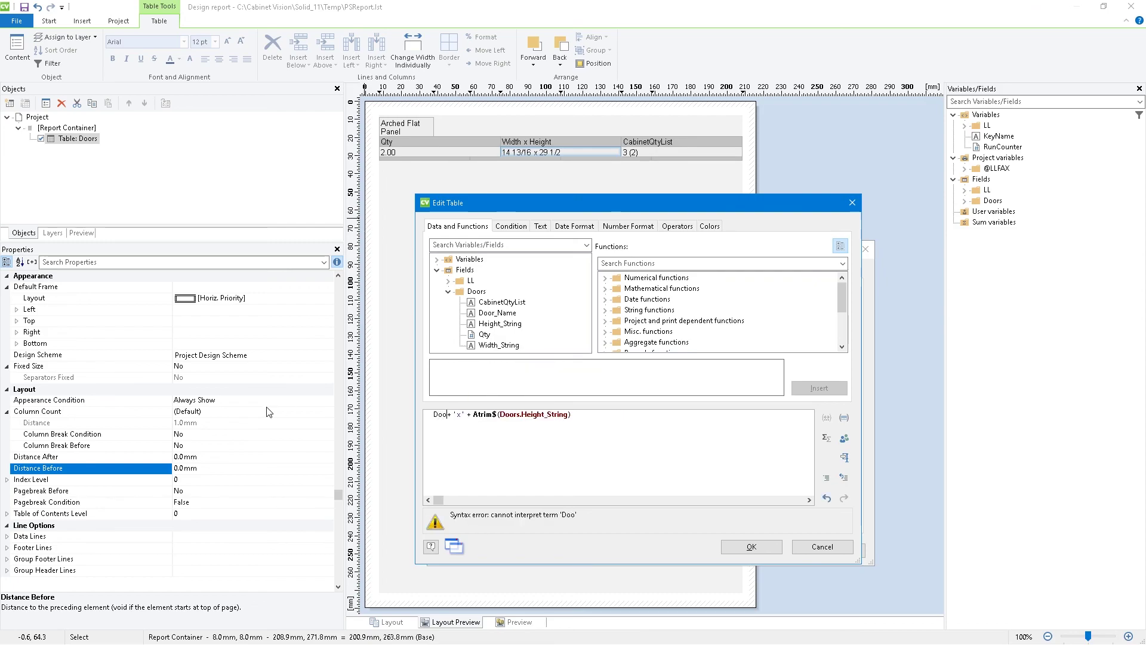
pyautogui.write('Width_STring')
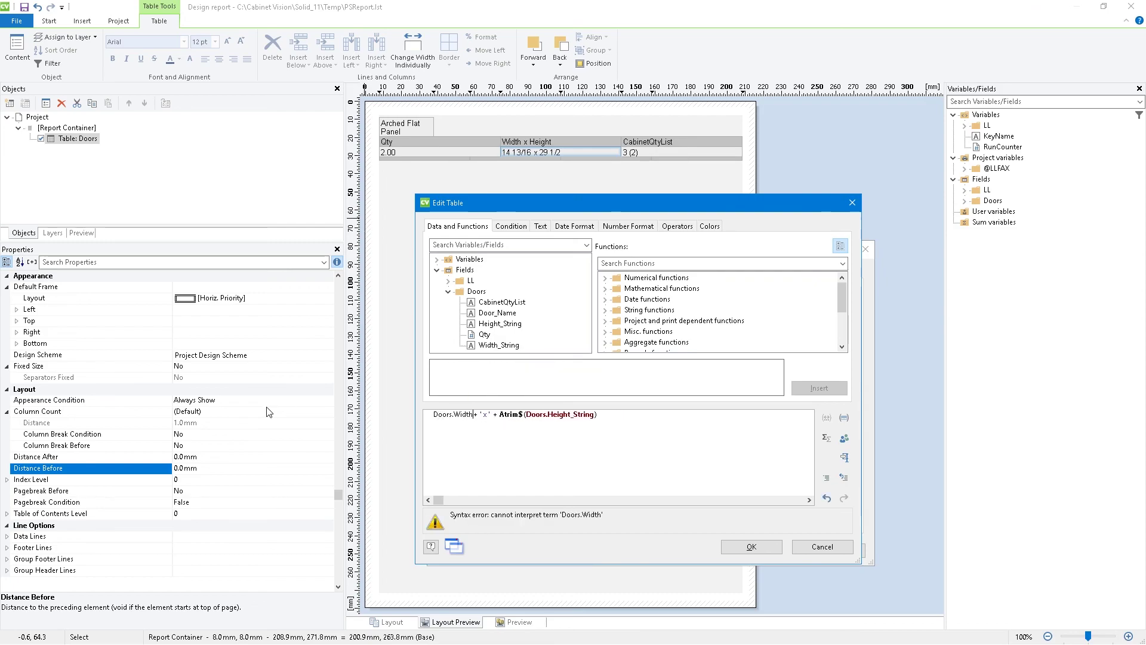
pyautogui.press('BackSpace')
pyautogui.press('BackSpace')
pyautogui.press('BackSpace')
pyautogui.press('BackSpace')
pyautogui.press('BackSpace')
pyautogui.write('tring')
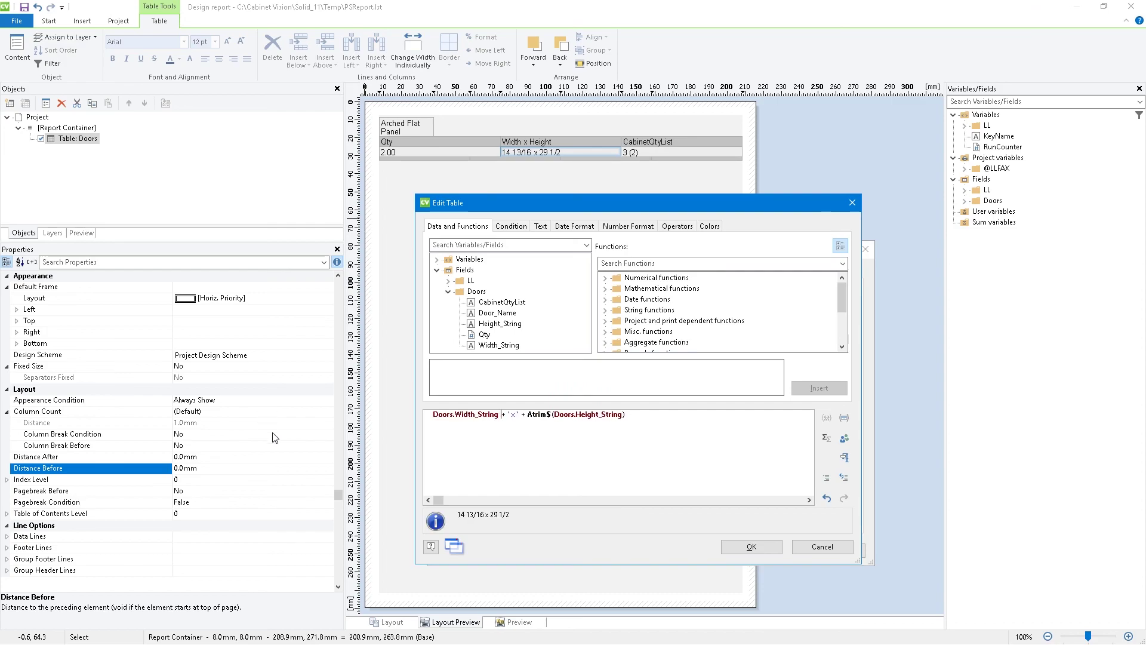
pyautogui.click(751, 547)
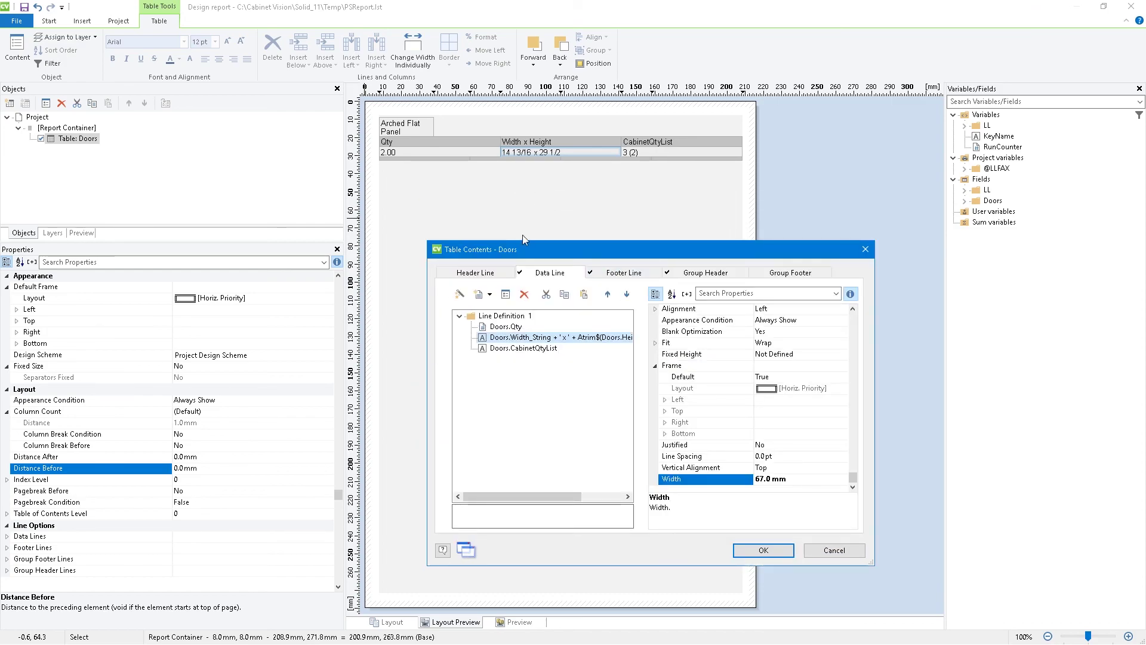
pyautogui.click(764, 550)
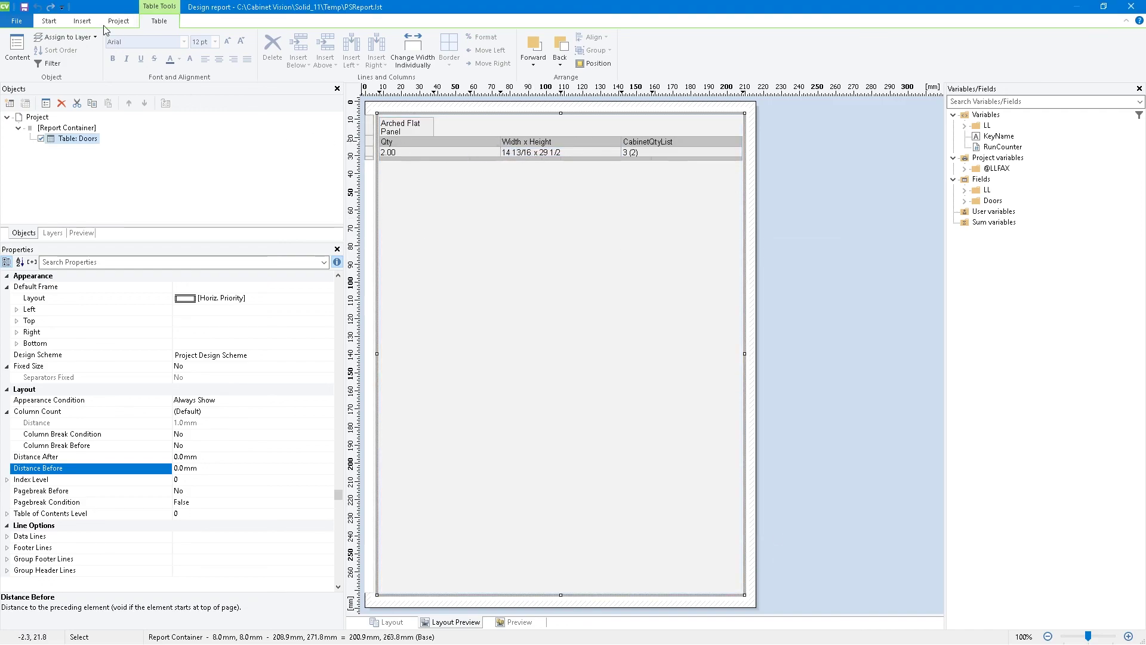
# Remove the Atrim$ function around Doors.Height_String in the data line's expression, leaving Doors.Width_String + ' x ' + Doors.Height_String, and apply it
pyautogui.doubleClick(71, 140)
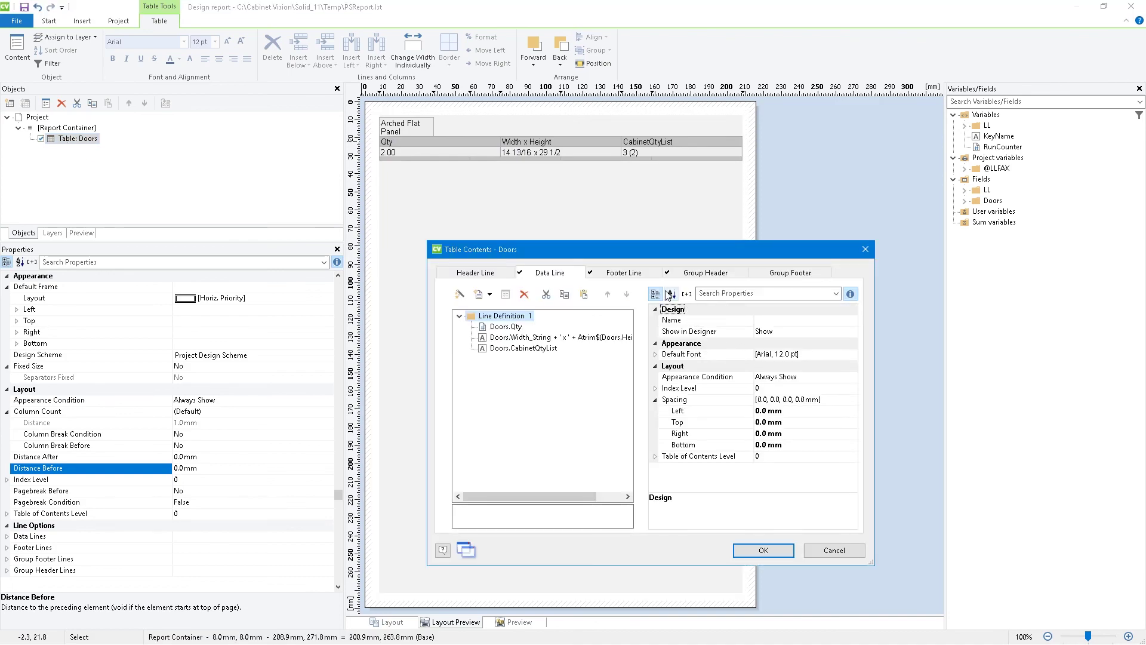
pyautogui.click(551, 272)
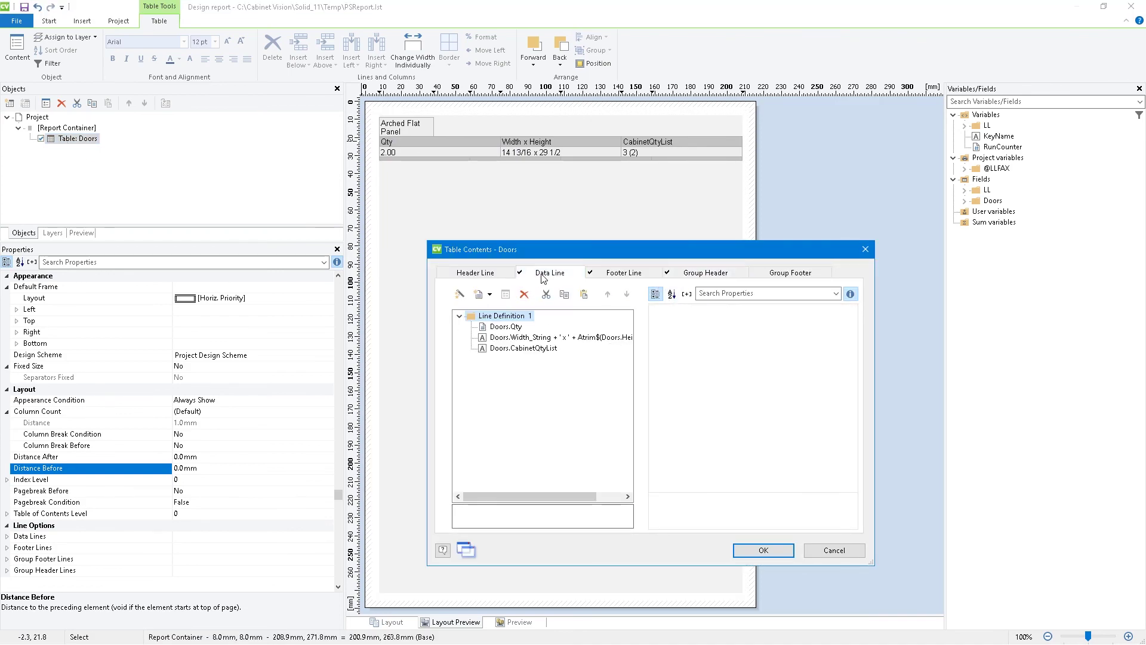
pyautogui.doubleClick(529, 339)
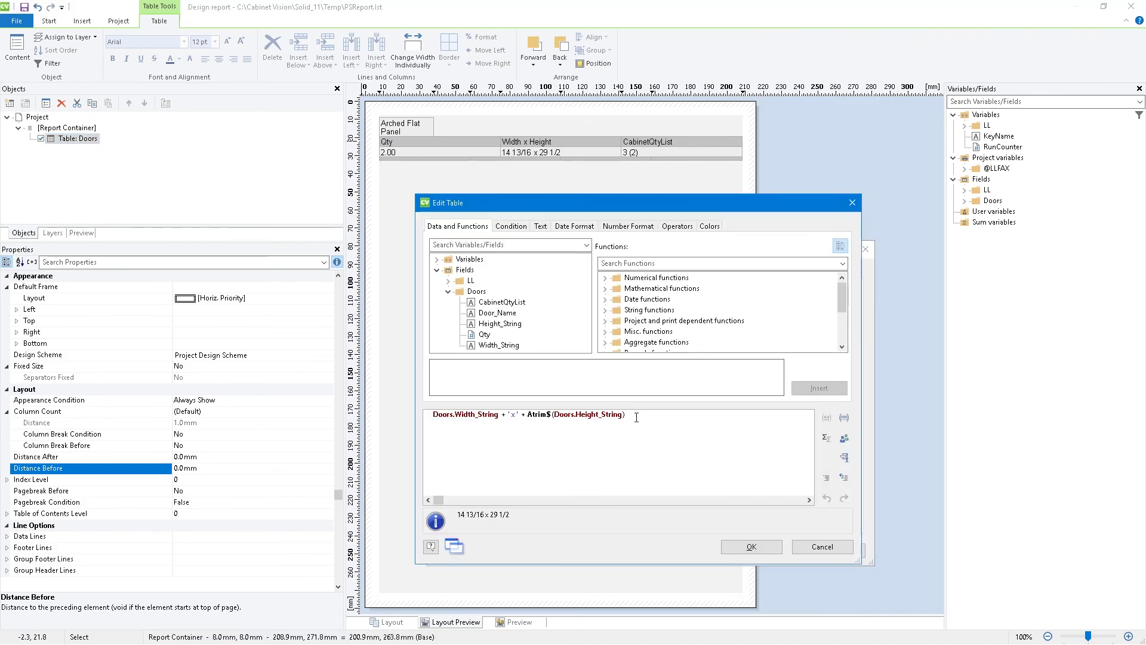
pyautogui.click(554, 415)
pyautogui.press('BackSpace')
pyautogui.press('BackSpace')
pyautogui.press('BackSpace')
pyautogui.press('BackSpace')
pyautogui.press('BackSpace')
pyautogui.press('BackSpace')
pyautogui.press('BackSpace')
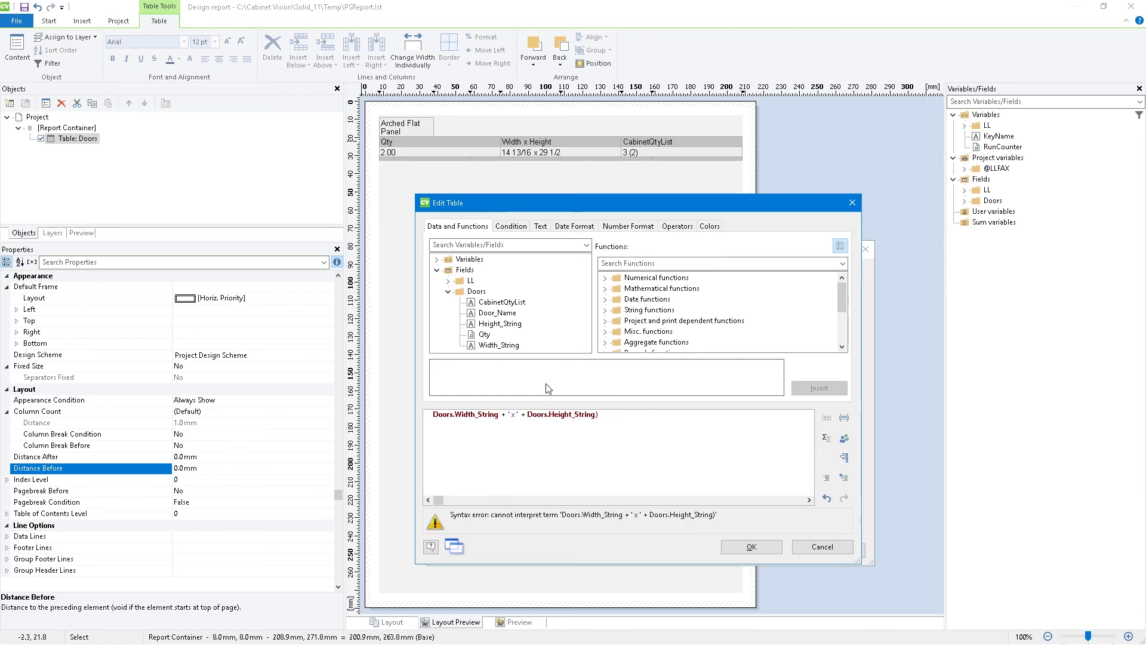
pyautogui.press('End')
pyautogui.press('BackSpace')
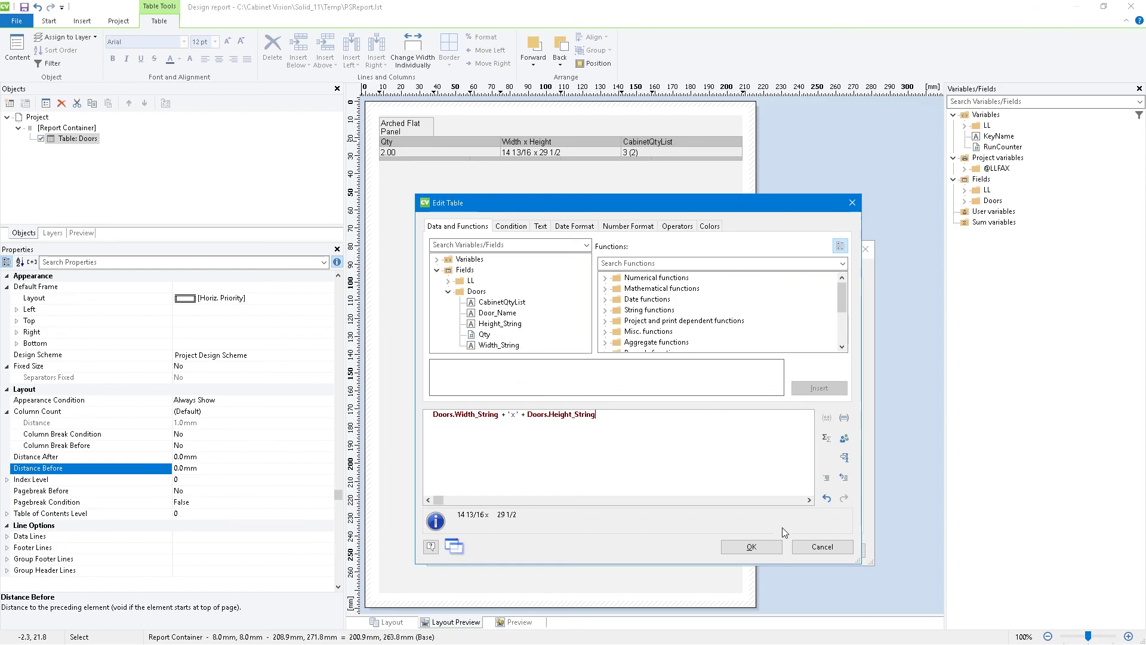
pyautogui.click(752, 547)
pyautogui.click(756, 548)
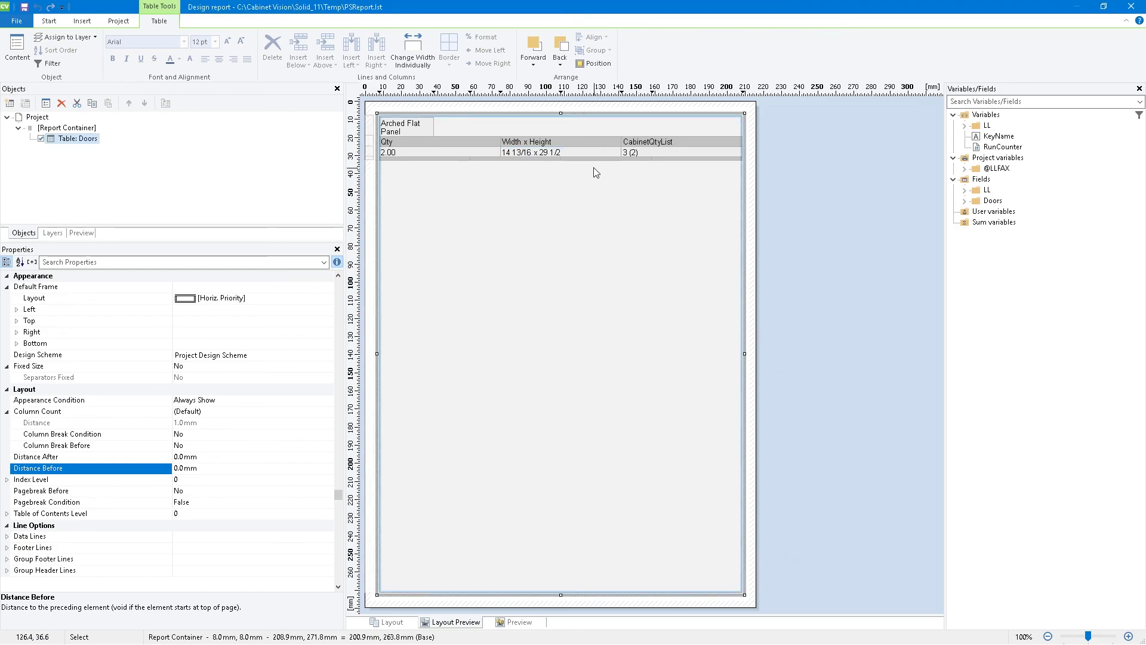
# Check the Width x Height expression without changing it, and close the report designer with the changes saved
pyautogui.doubleClick(539, 156)
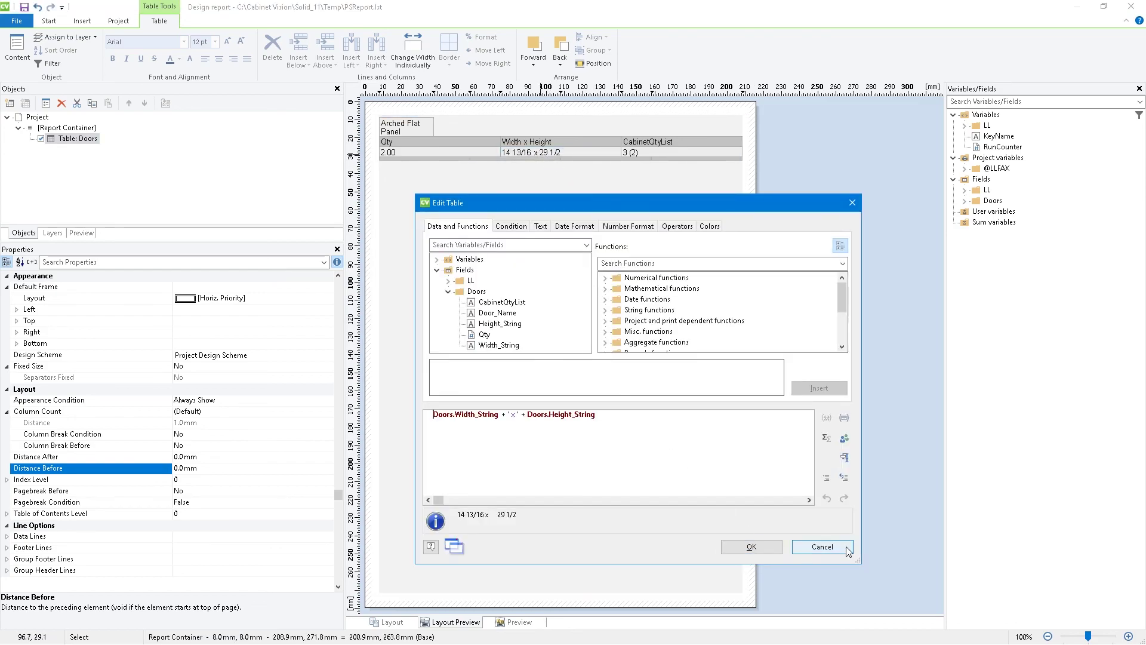
pyautogui.click(820, 547)
pyautogui.click(1130, 6)
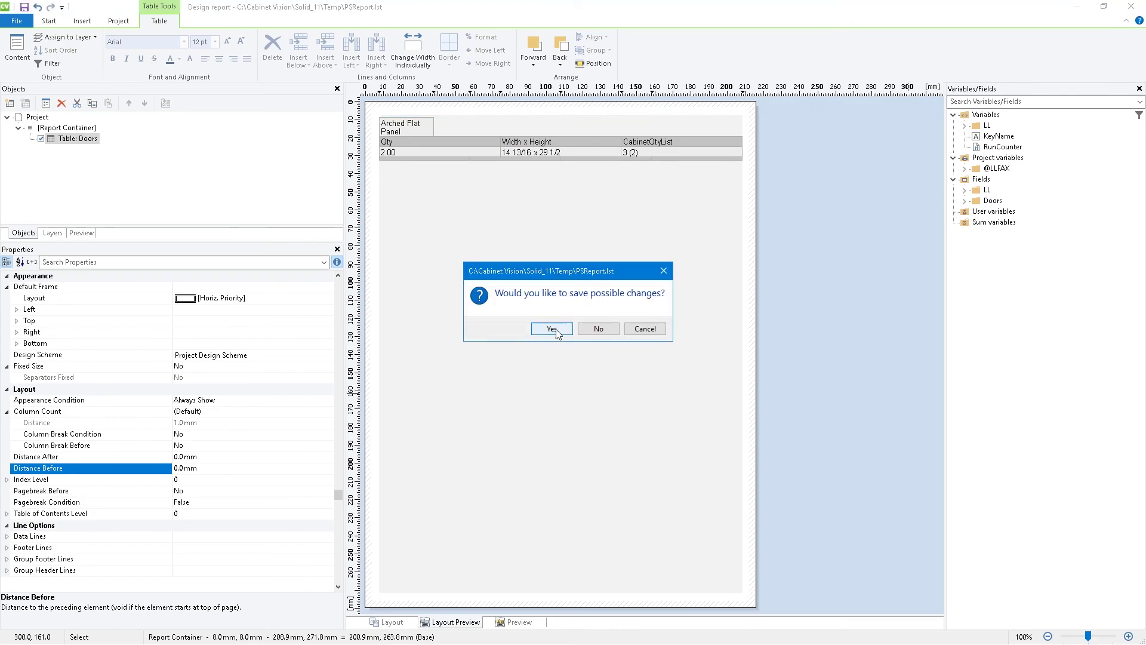
pyautogui.click(547, 327)
# Open the report setup list and preview the Simple Door List report
pyautogui.click(26, 60)
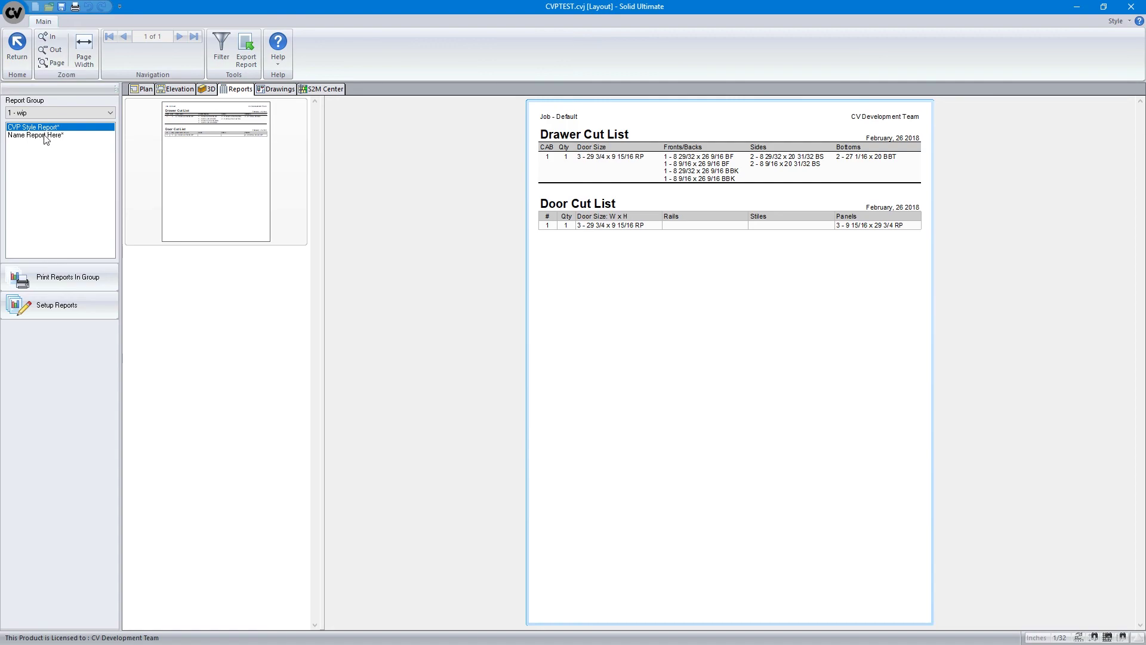
pyautogui.click(62, 306)
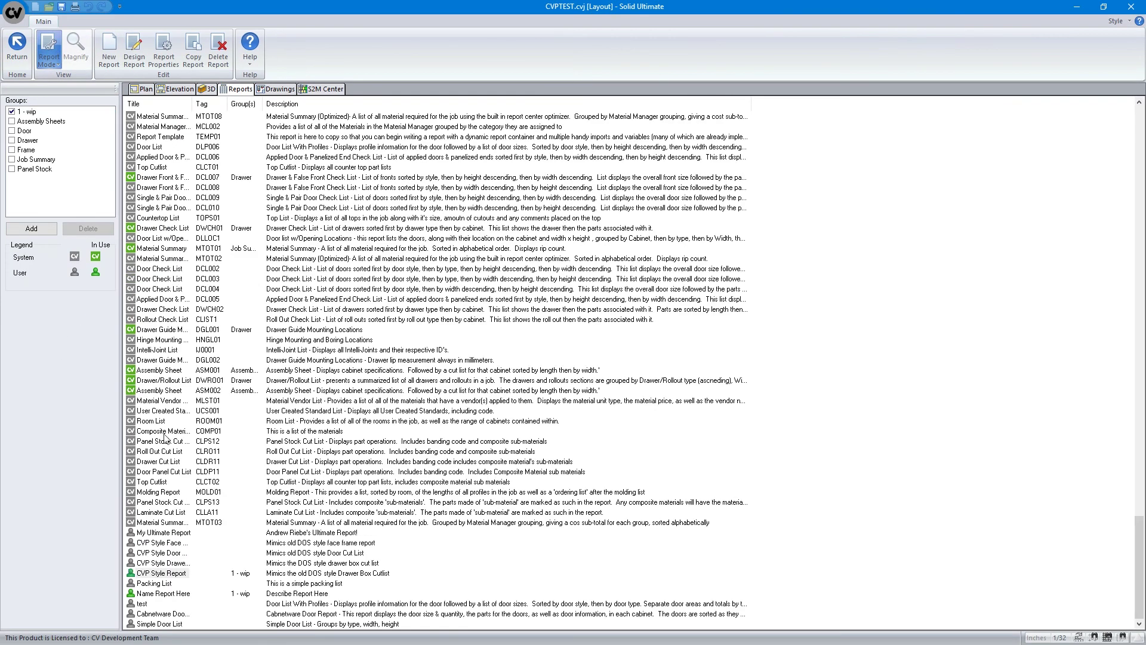
pyautogui.click(156, 624)
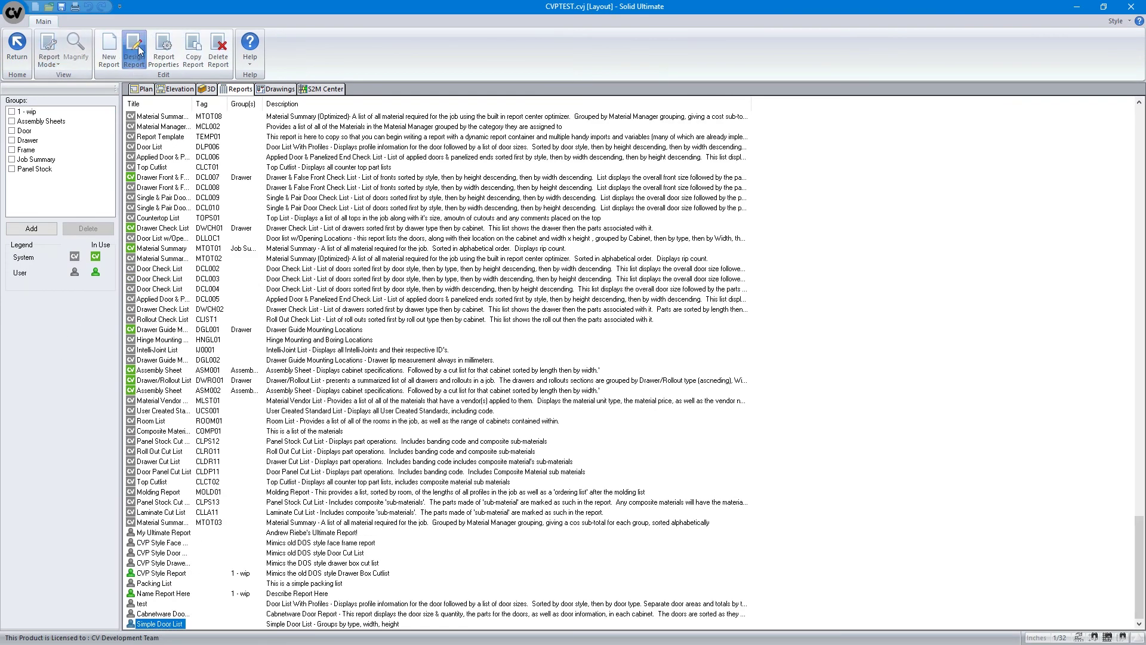
pyautogui.click(62, 60)
pyautogui.click(56, 94)
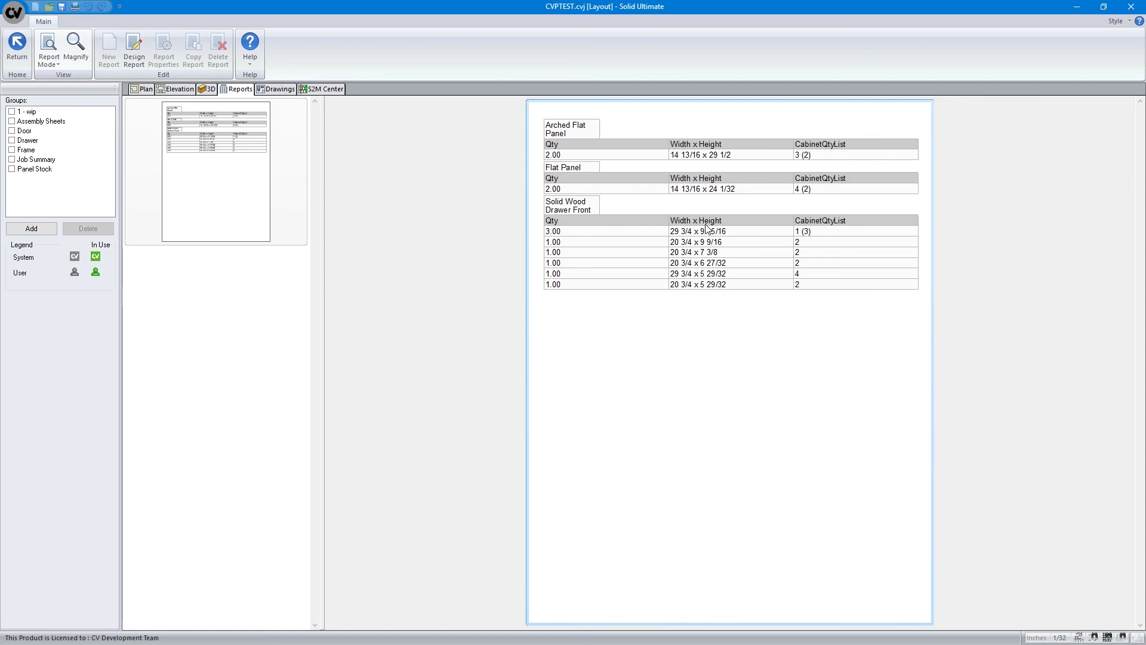
# Reopen the Simple Door List report in the designer and review the Doors table's Width x Height expression
pyautogui.click(134, 51)
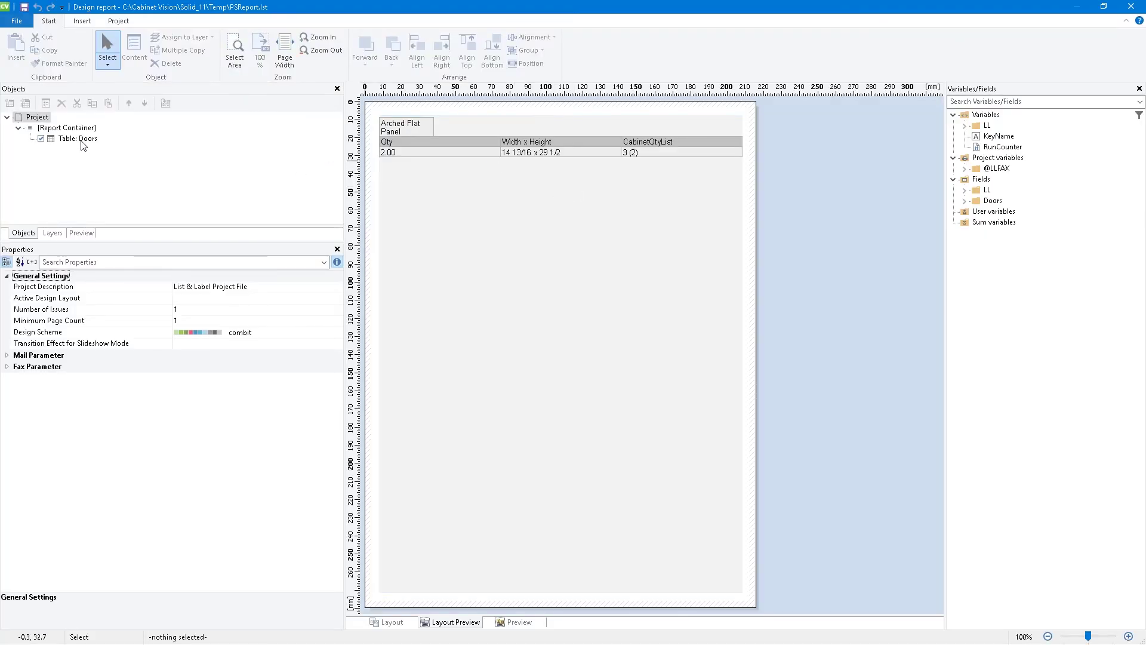
pyautogui.doubleClick(77, 139)
pyautogui.doubleClick(518, 338)
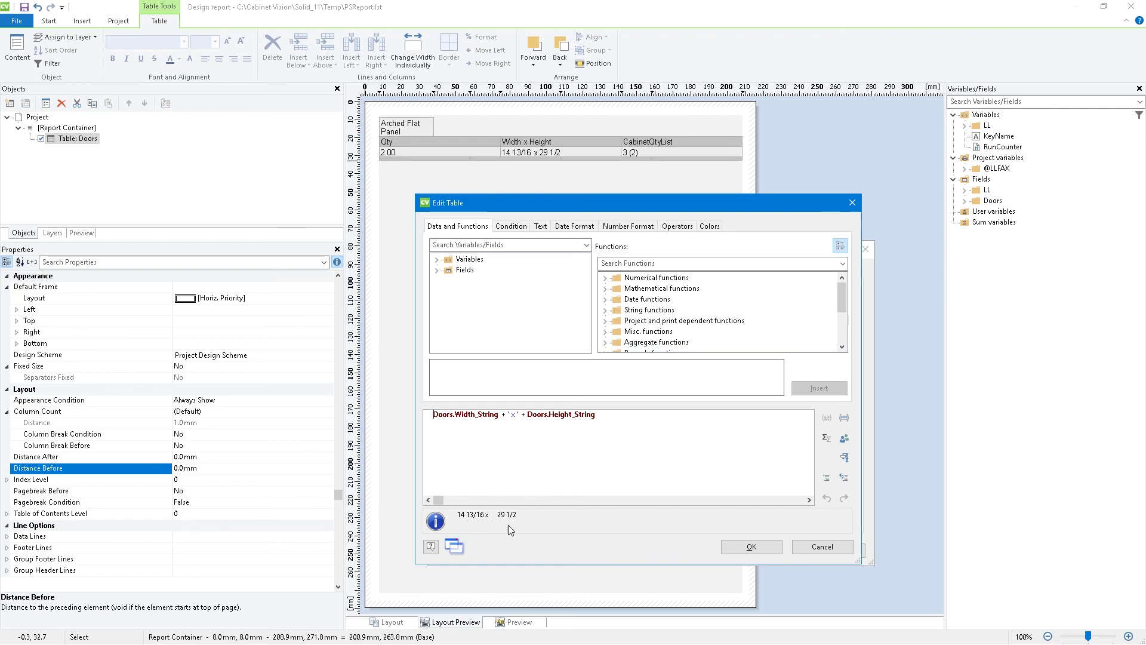
pyautogui.click(753, 544)
pyautogui.click(767, 550)
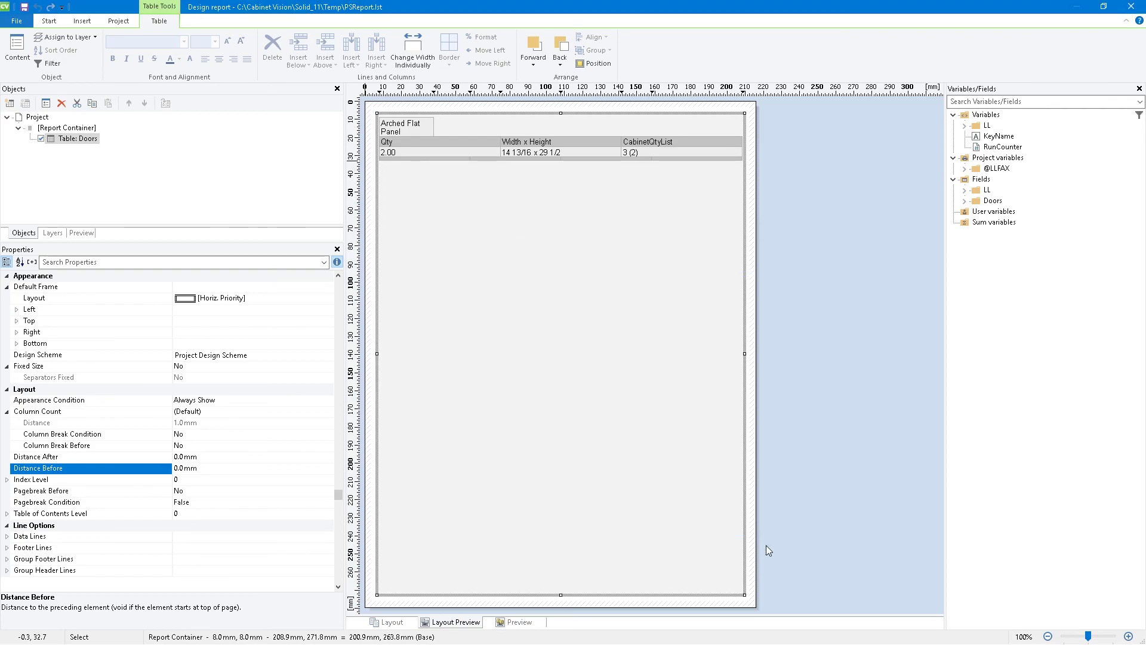
# Set the width of the Doors.Door_Name column in the group header's first line to 150 mm and apply it
pyautogui.doubleClick(70, 139)
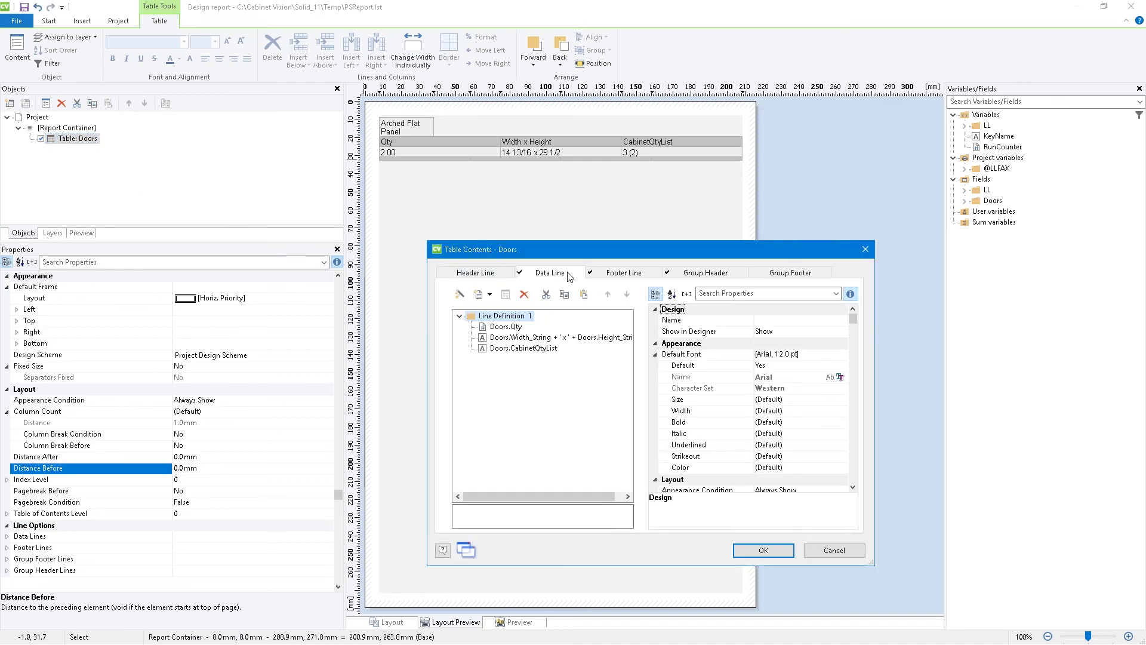
pyautogui.click(705, 272)
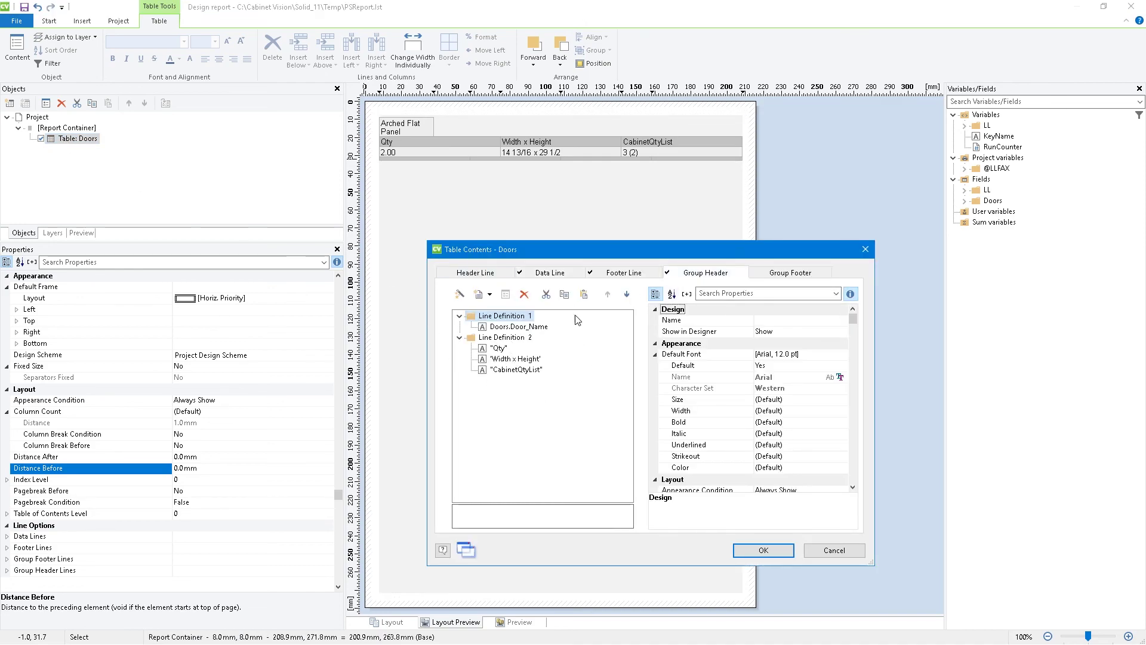
pyautogui.click(505, 329)
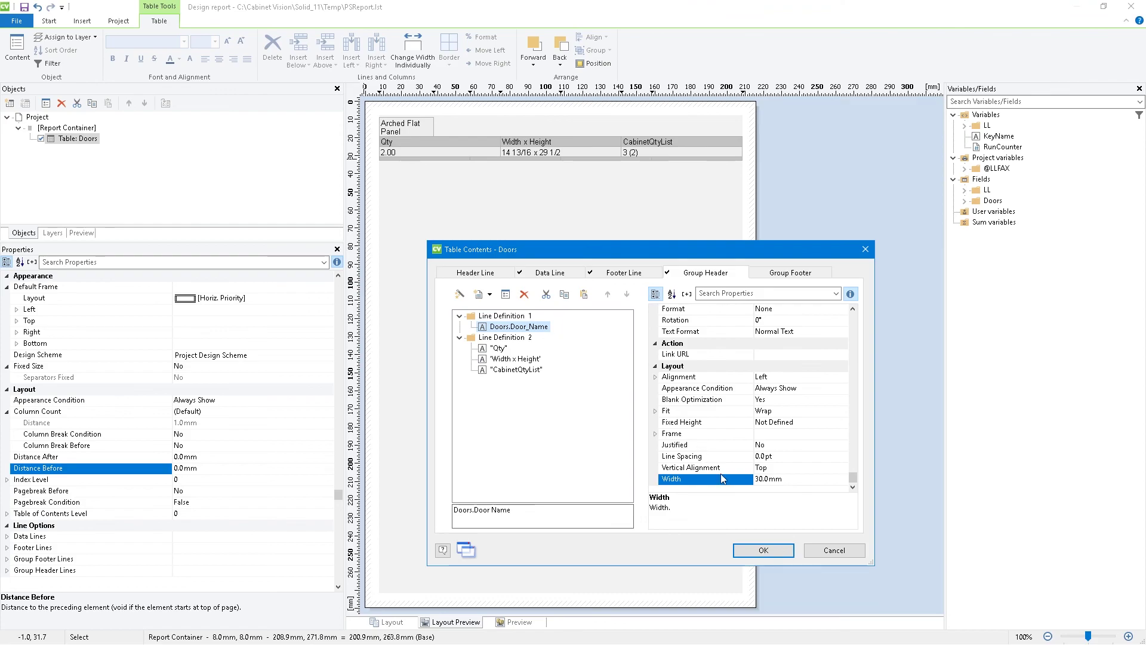
pyautogui.click(777, 479)
pyautogui.write('150')
pyautogui.press('Return')
pyautogui.click(764, 550)
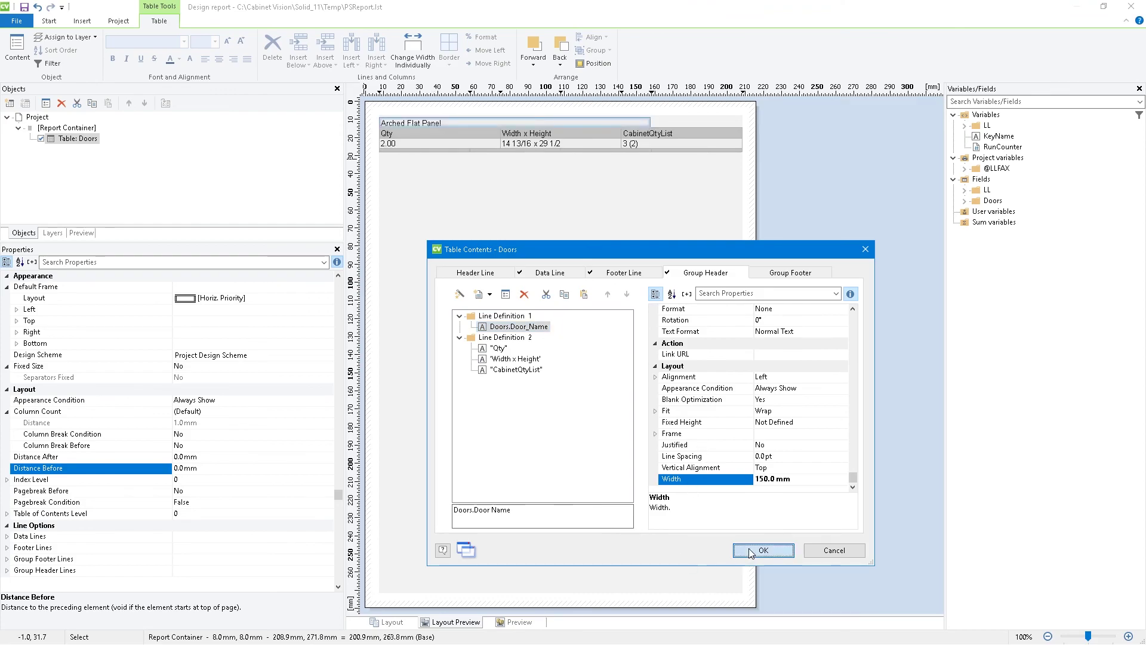
# Delete the empty line definition from the Doors table's footer line and apply the change
pyautogui.doubleClick(70, 140)
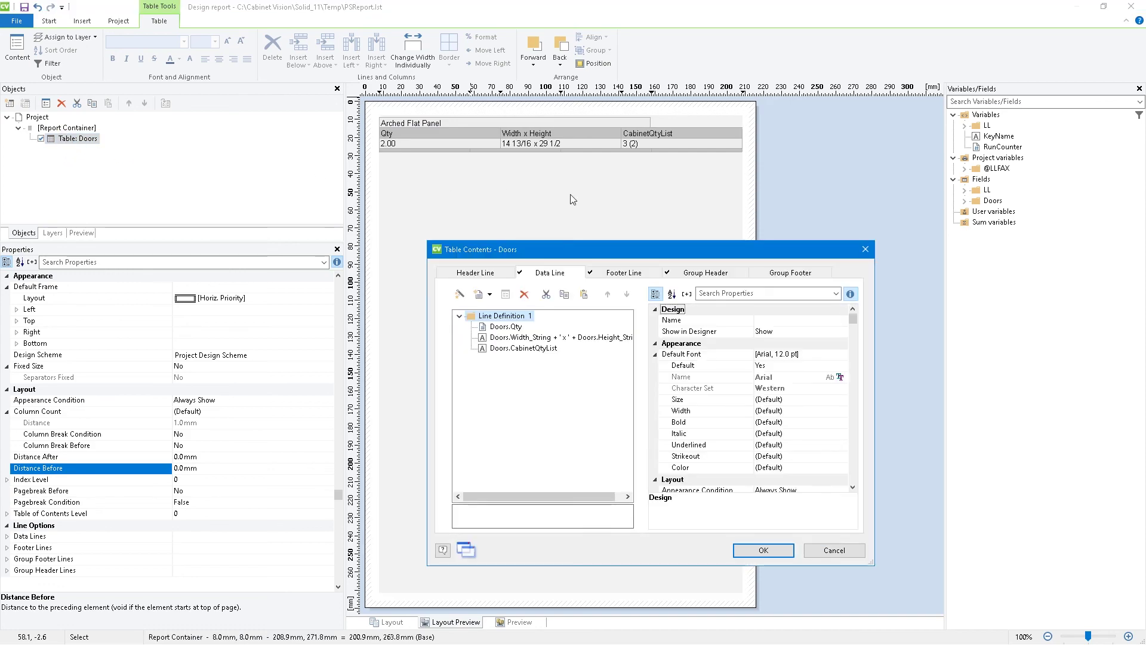
pyautogui.click(624, 273)
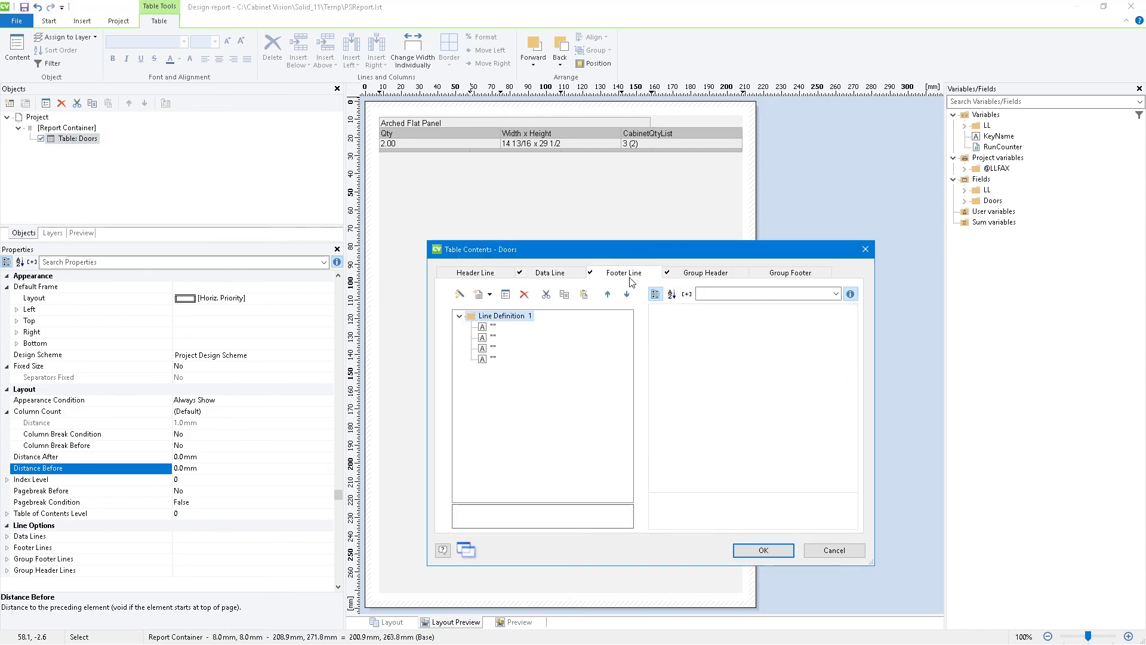
pyautogui.click(523, 295)
pyautogui.click(763, 552)
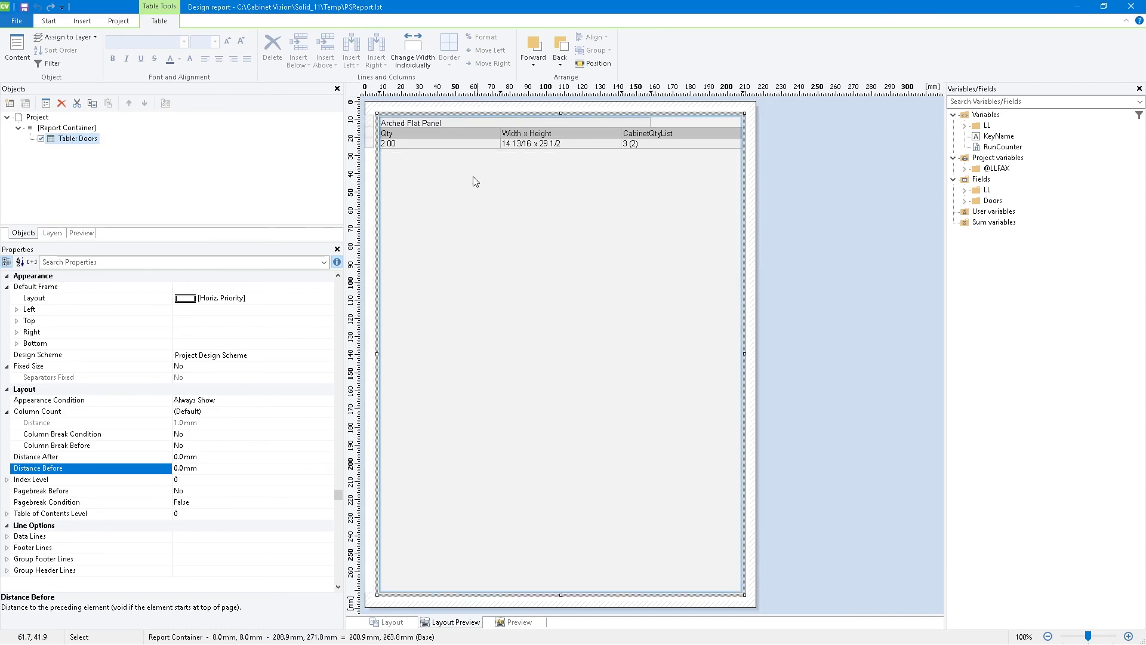
# Close the report designer with the changes saved and return to the report list
pyautogui.click(1132, 6)
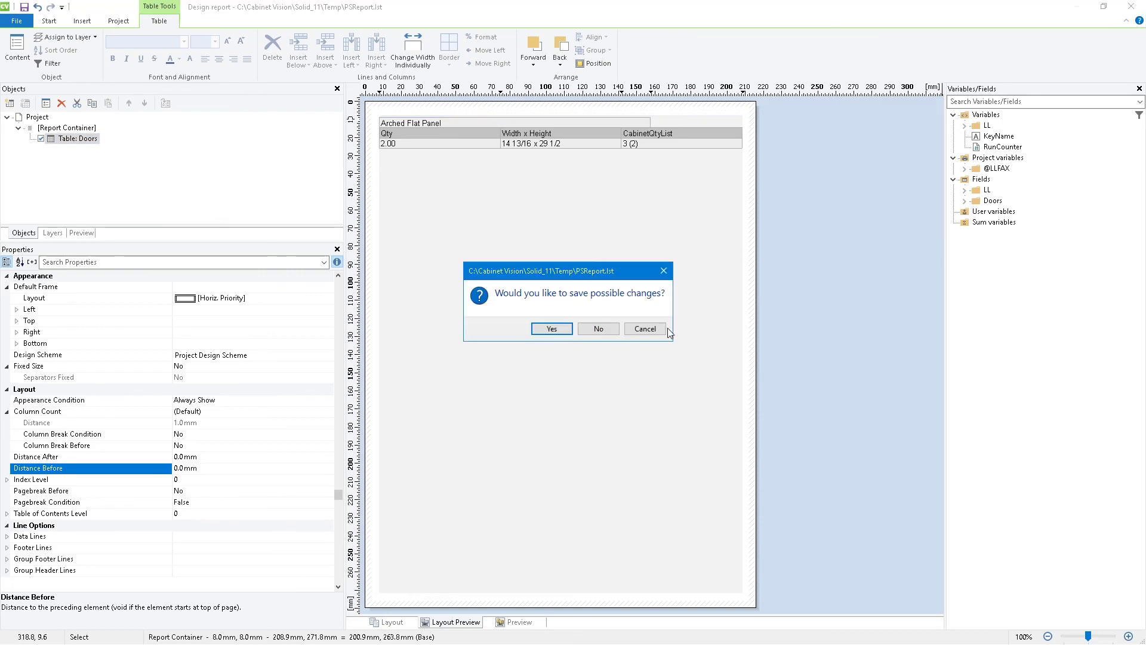
pyautogui.click(551, 329)
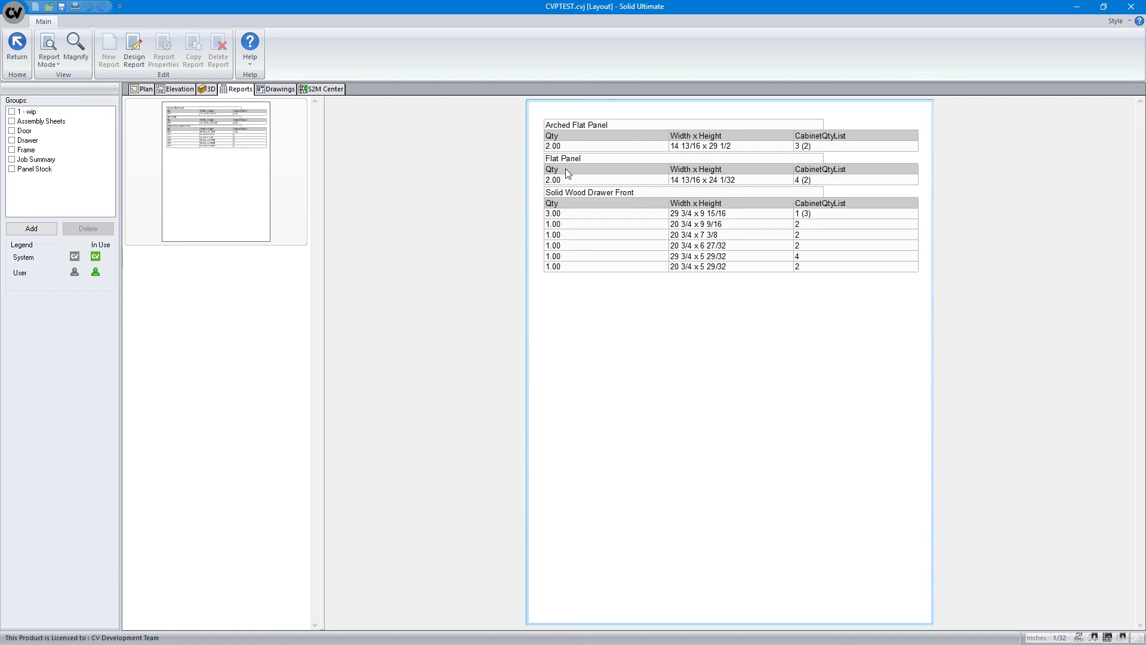
pyautogui.click(53, 57)
pyautogui.click(60, 114)
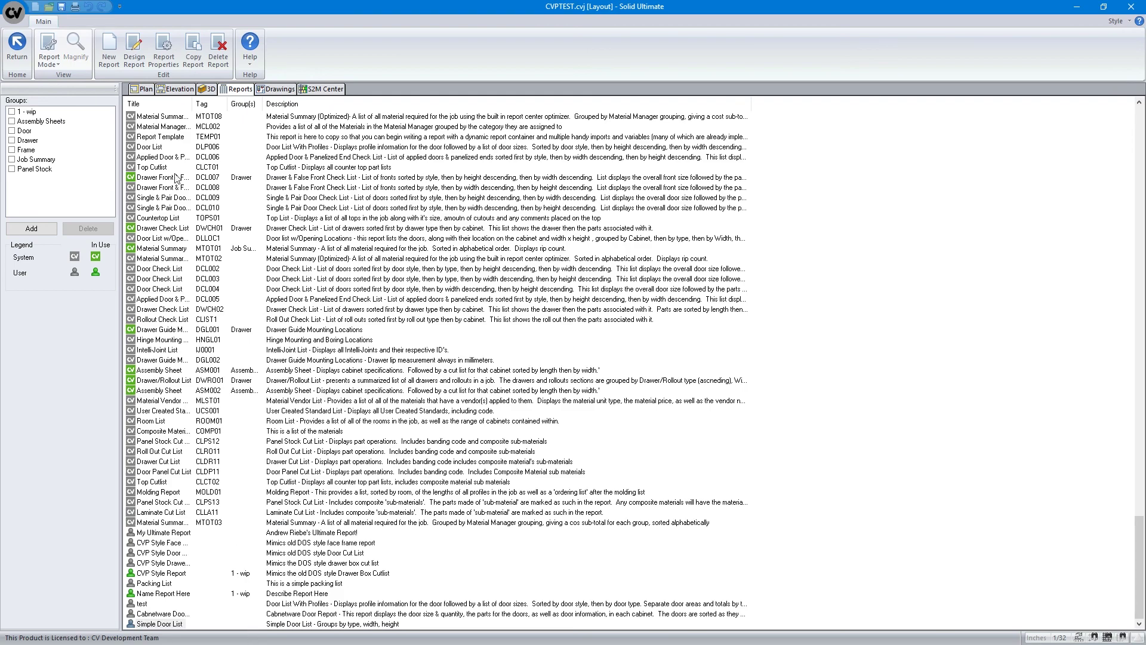
# Add a Job Info table containing the Customer City field to the Simple Door List report's advanced properties
pyautogui.click(166, 48)
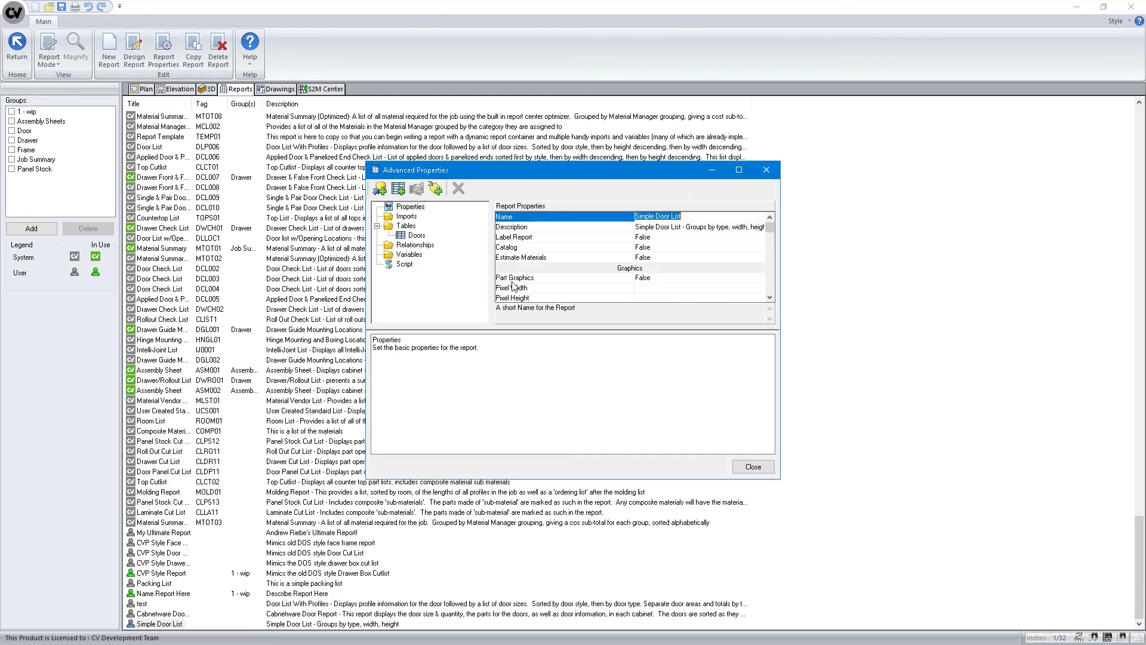
pyautogui.click(399, 188)
pyautogui.click(530, 256)
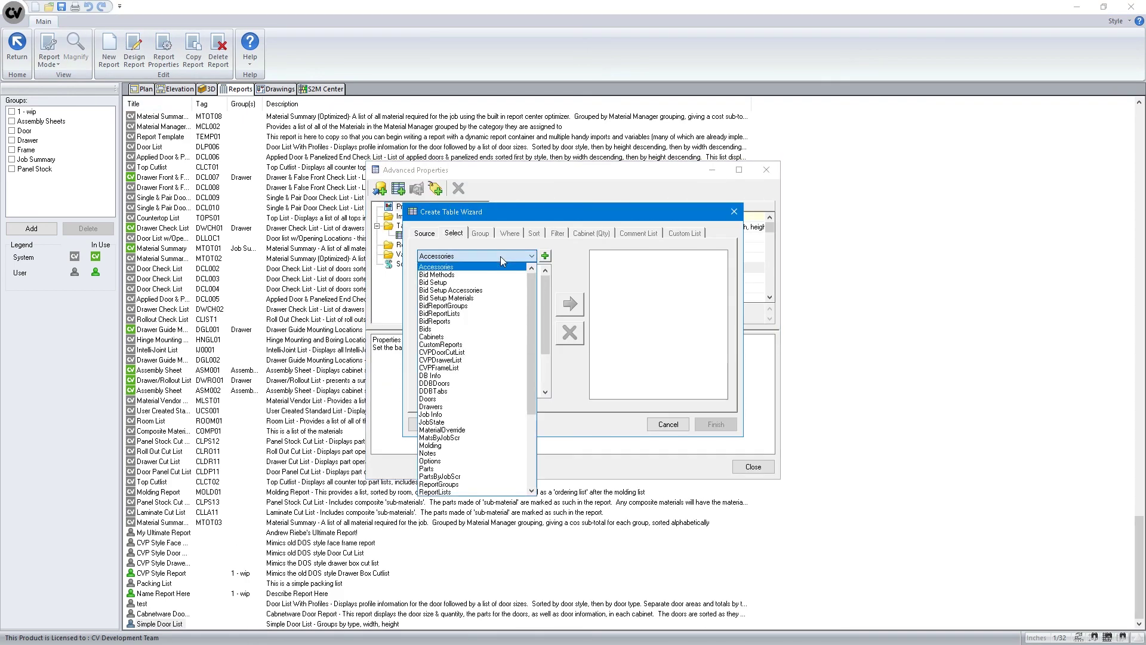
pyautogui.click(440, 415)
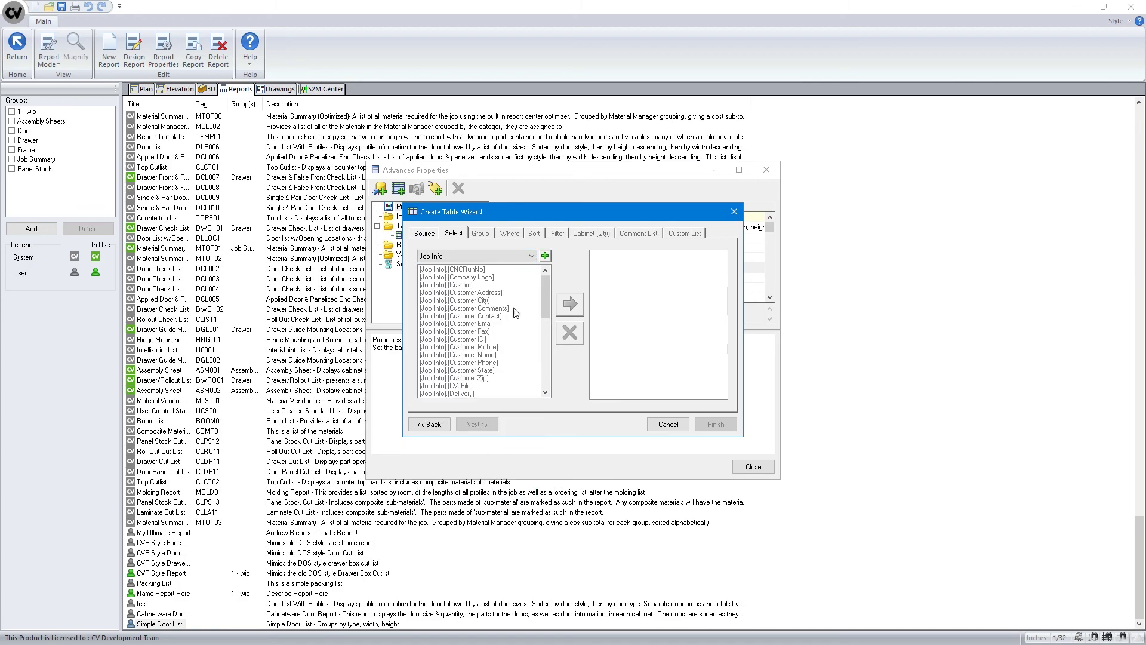
pyautogui.click(544, 258)
pyautogui.doubleClick(503, 301)
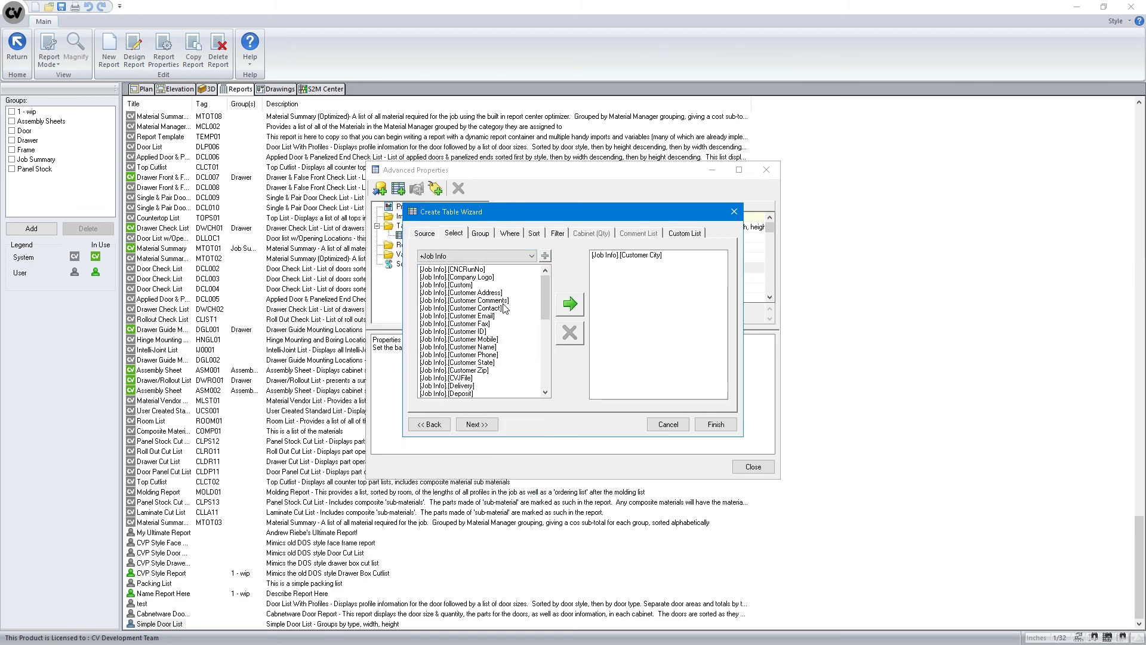
pyautogui.click(716, 424)
# Replace the selected field in the Job Info table's SQL with * and preview the table's data
pyautogui.click(428, 339)
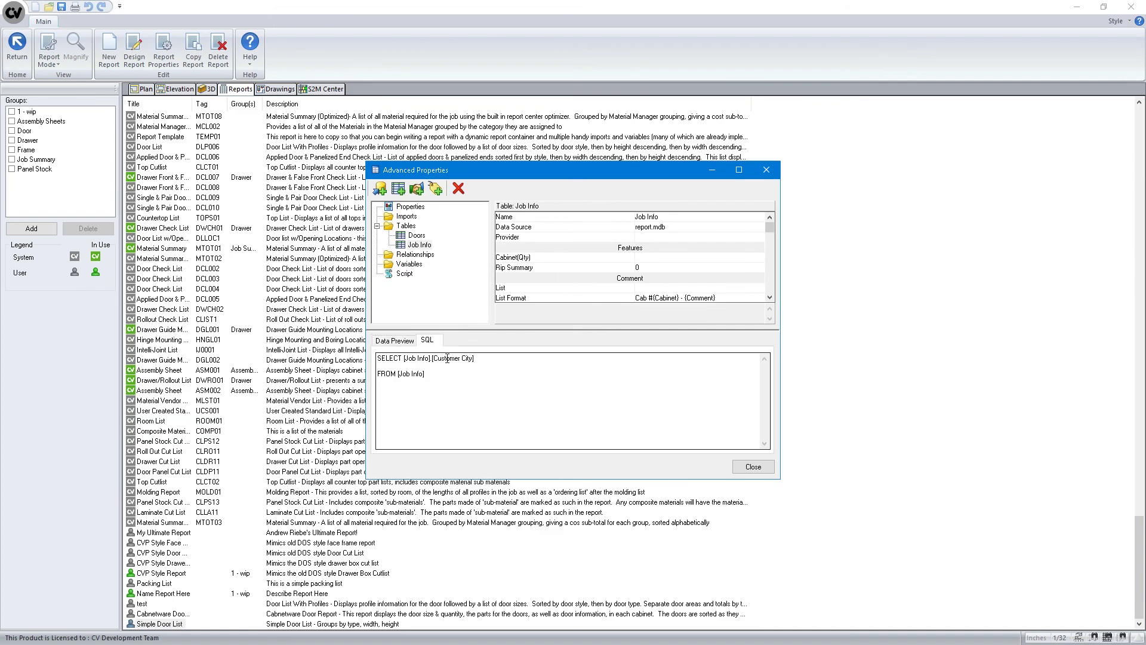
pyautogui.moveTo(485, 358); pyautogui.dragTo(411, 354)
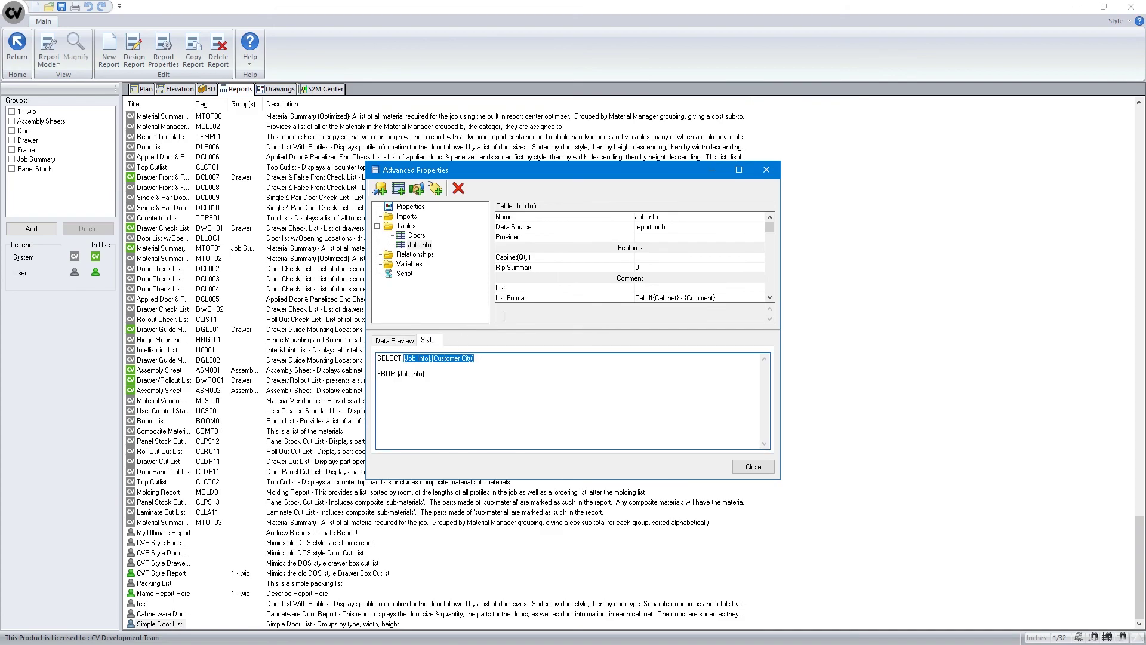
pyautogui.write('*')
pyautogui.click(413, 246)
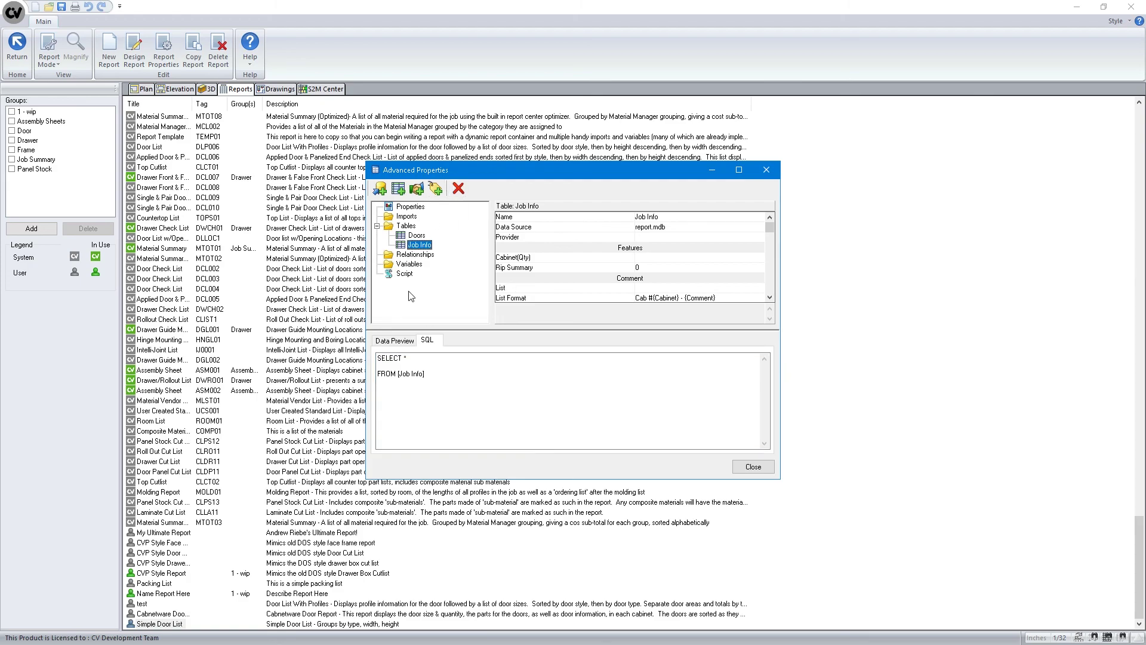
pyautogui.click(388, 340)
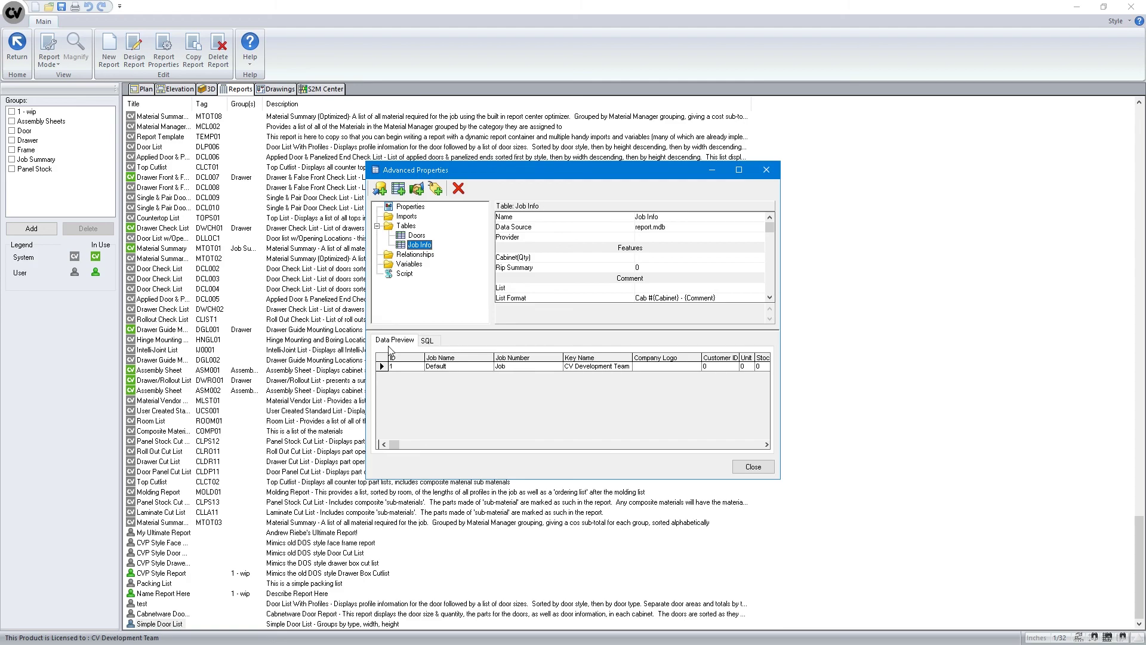
# Set the Doors table's CabinetID Field filter to Doors.[Cabinet ID]
pyautogui.click(418, 237)
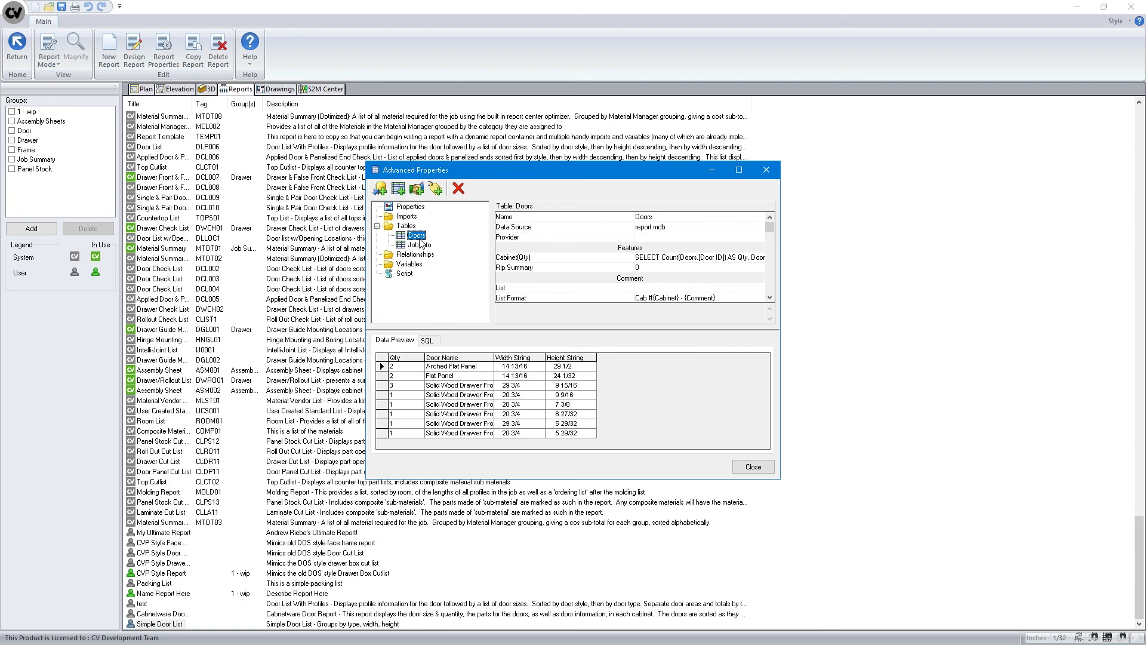
pyautogui.click(426, 339)
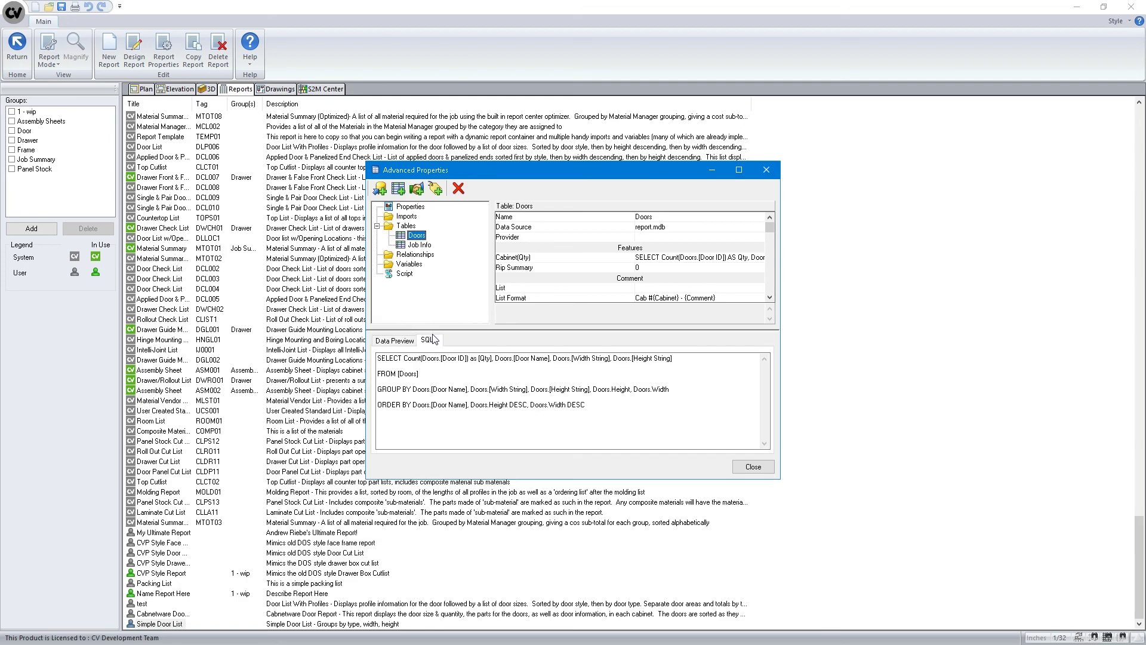
pyautogui.scroll(-3, 653, 284)
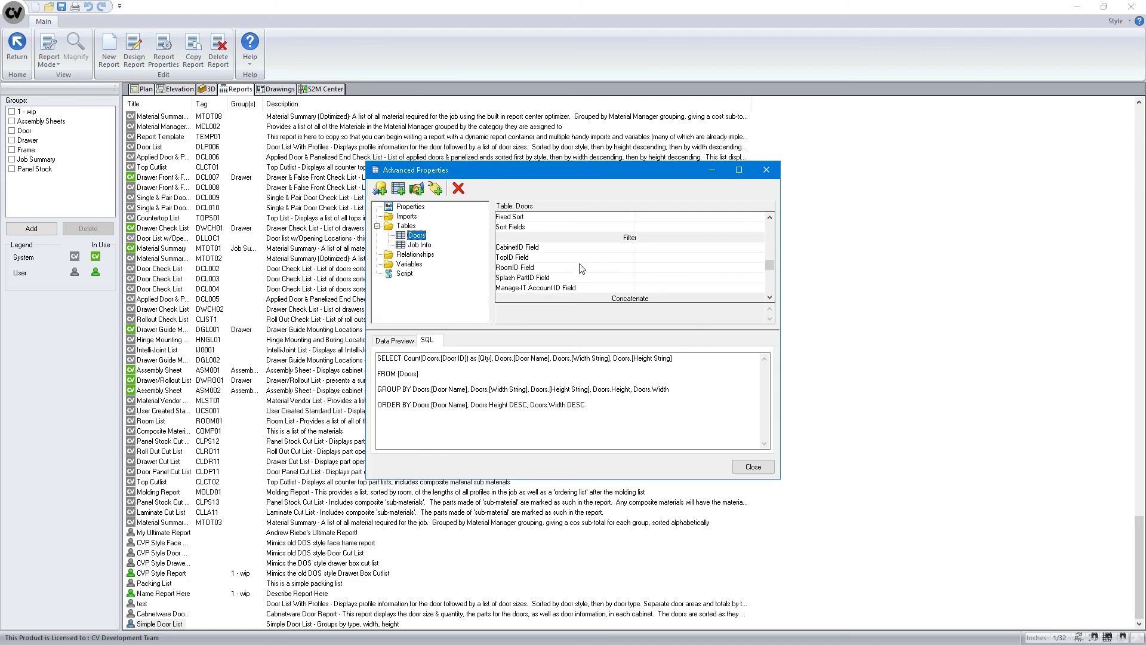
pyautogui.click(667, 247)
pyautogui.write('Doors.[Cabinet ID')
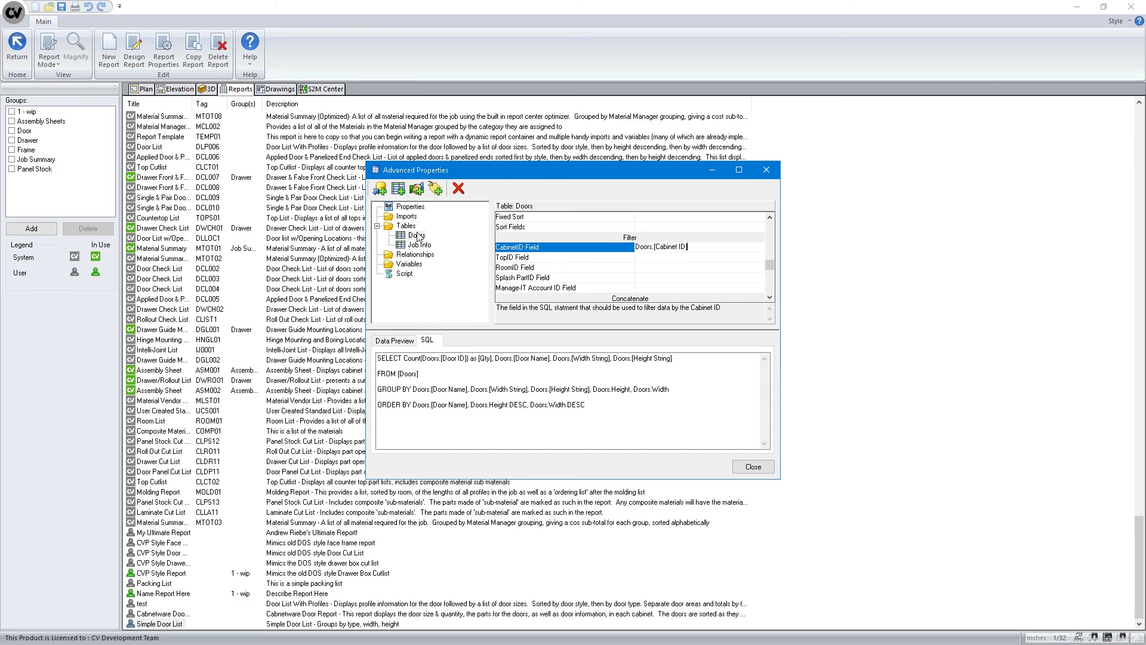
# Extend the Doors table's SQL FROM clause with INNER JOIN Cabinets ON Doors.[Cabinet ID] = Cabinets.[Cabinet ID]
pyautogui.click(424, 373)
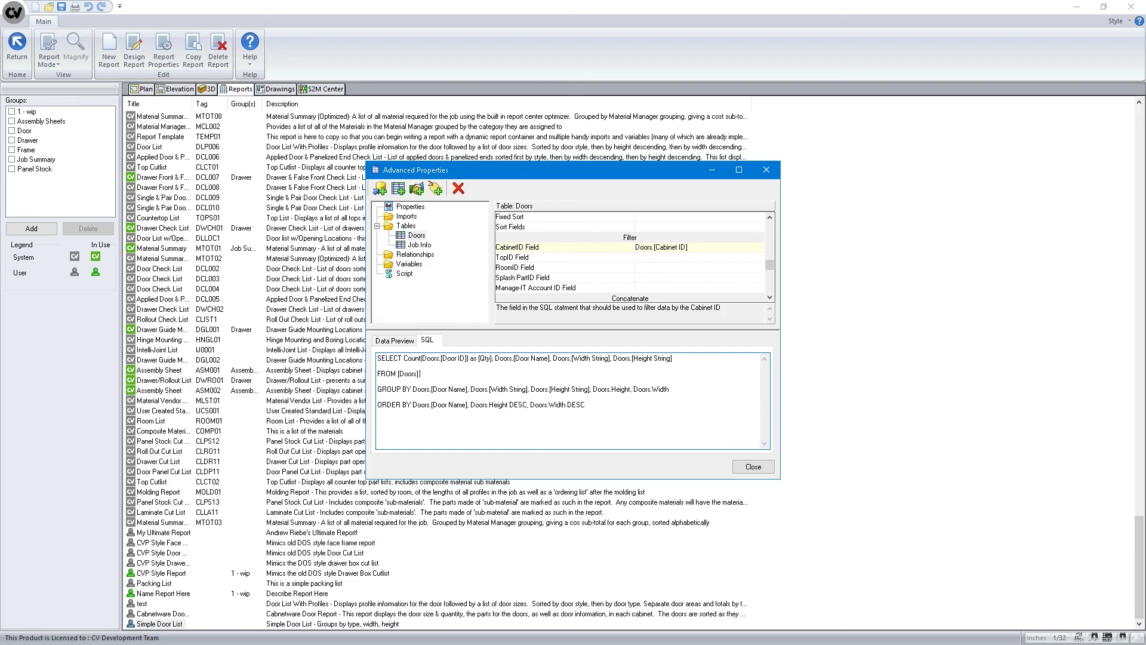
pyautogui.write('NNER JO')
pyautogui.write('Cabinets ON Doors.[Cabinet ID] = Cabinets.[Cabinet ID]')
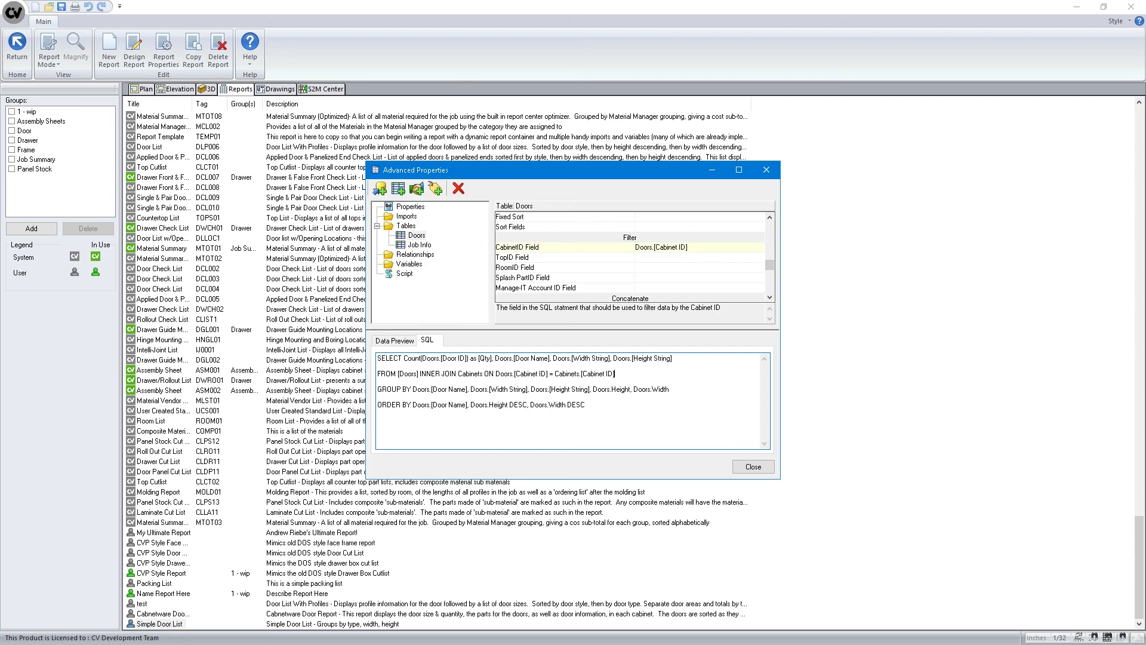
# Set the Doors table's RoomID Field filter to Cabinets.[Room ID] and close the advanced properties
pyautogui.click(415, 236)
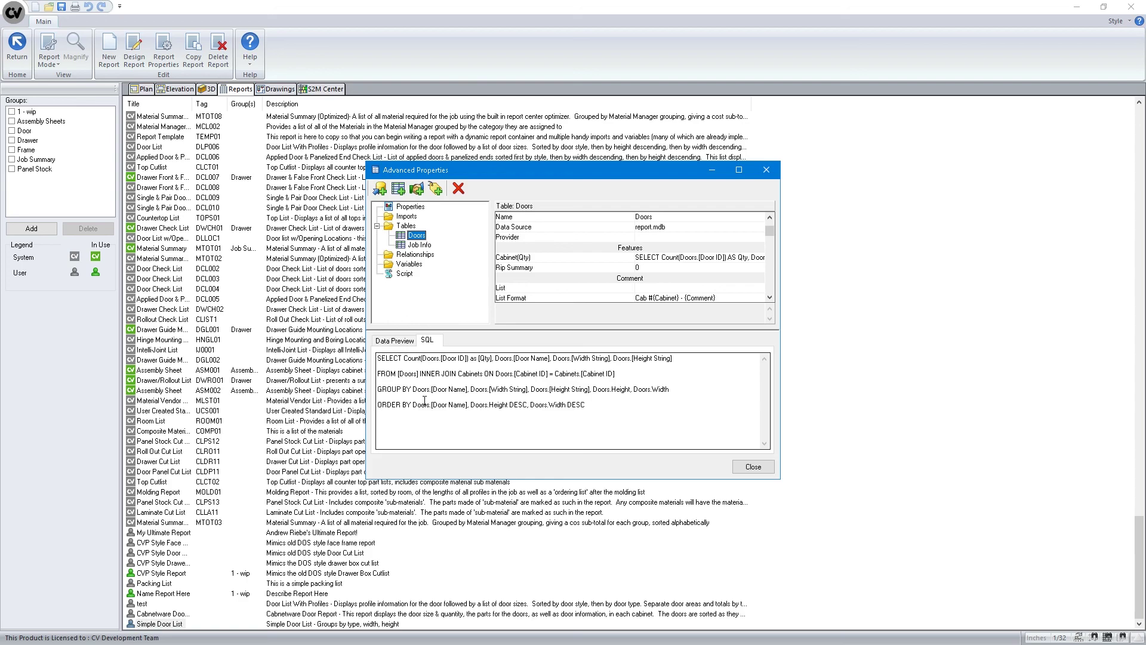
pyautogui.scroll(-6, 568, 272)
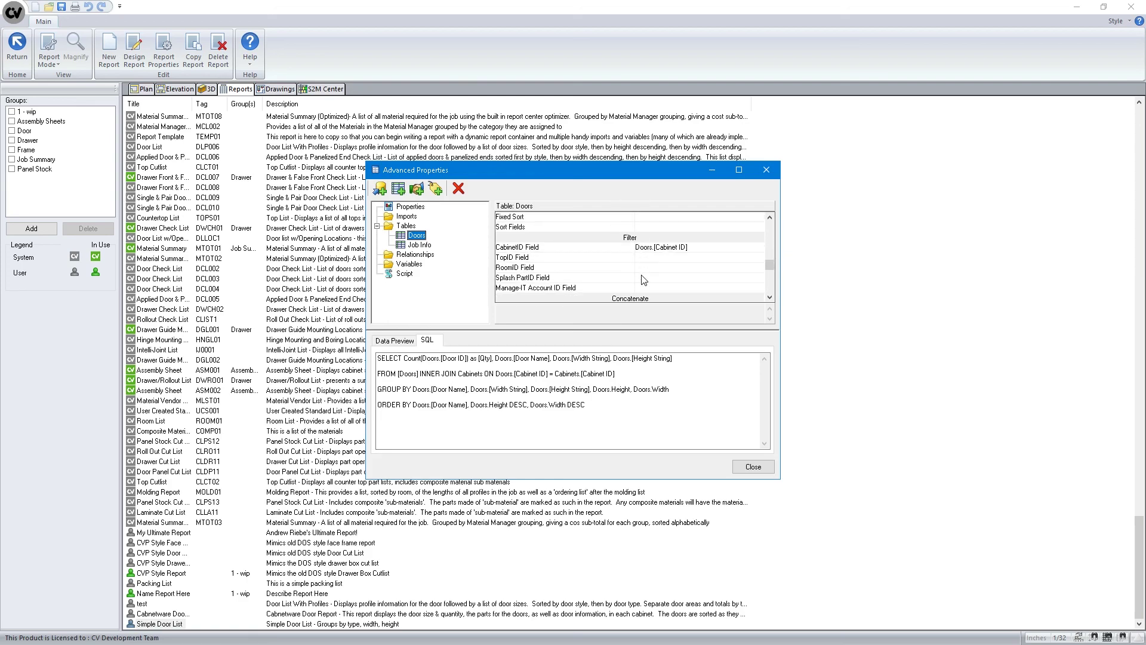
pyautogui.click(568, 269)
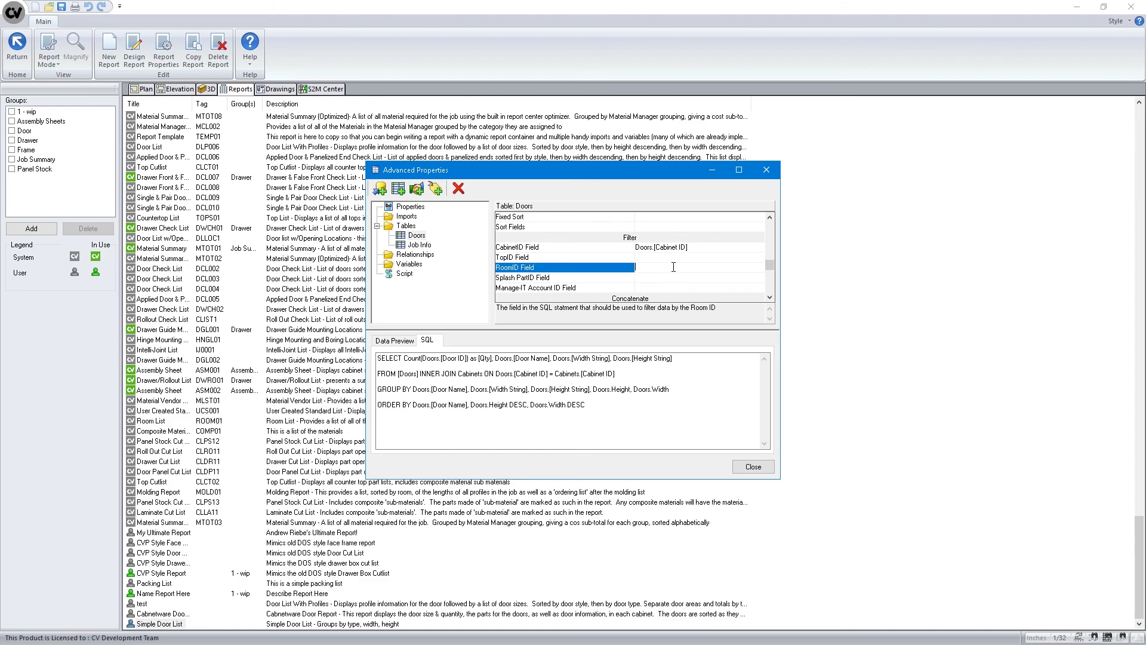
pyautogui.write('Cabinets.[Room ID]')
pyautogui.click(597, 257)
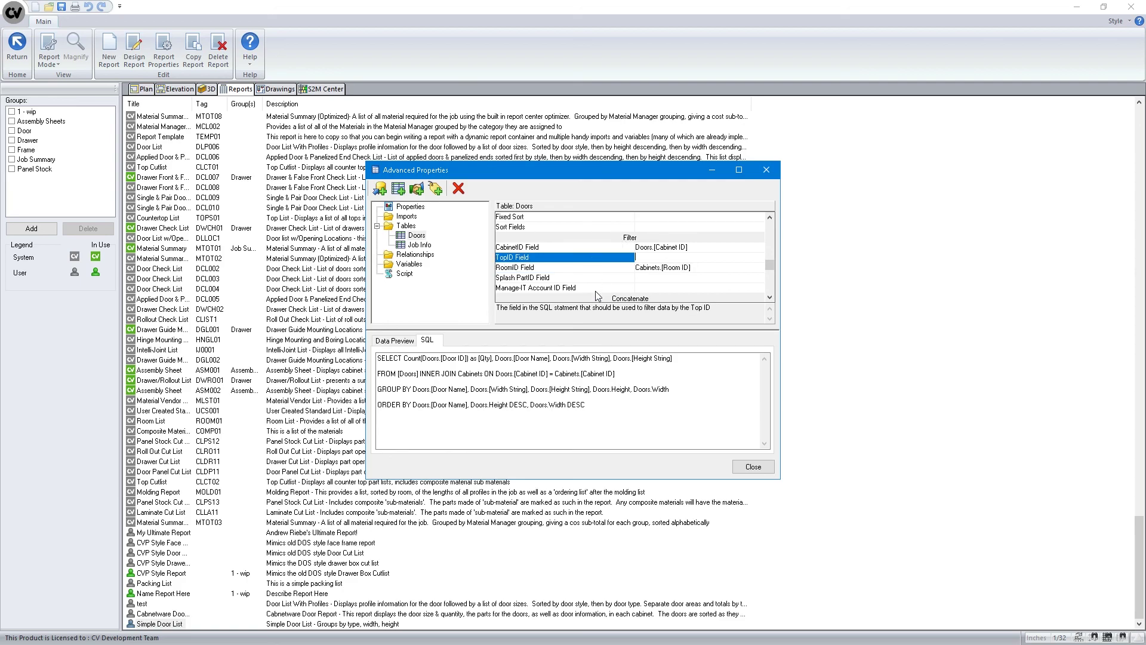
pyautogui.click(753, 466)
# Preview the Simple Door List report, assign it to the 1 - wip group, and open it from that group outside report setup
pyautogui.click(49, 57)
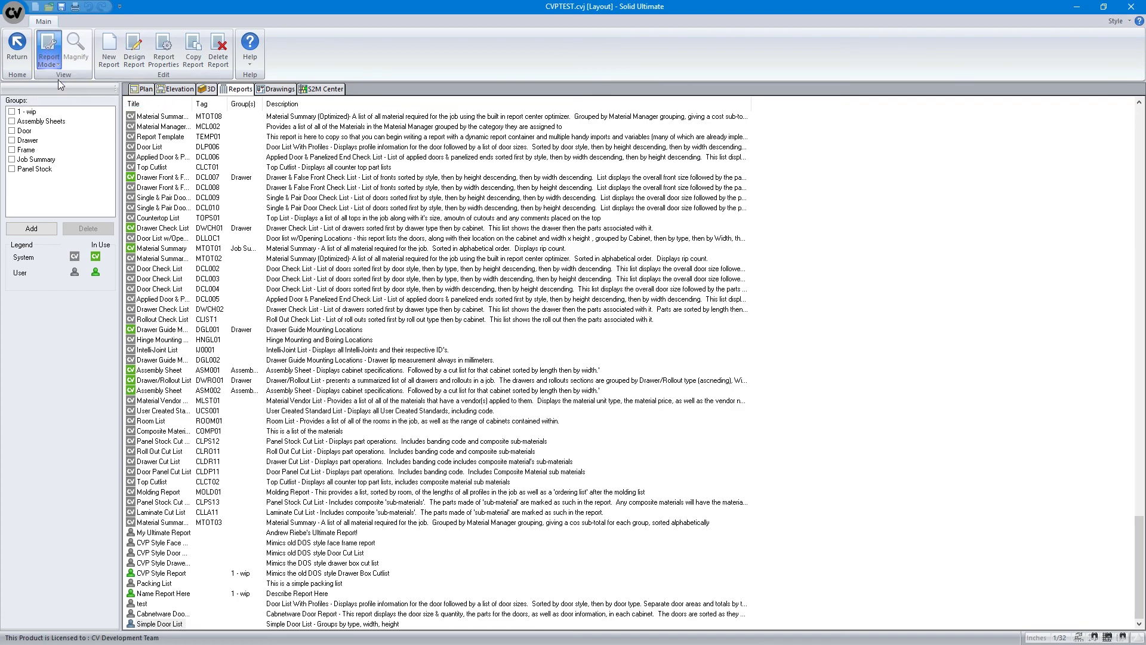
pyautogui.click(58, 80)
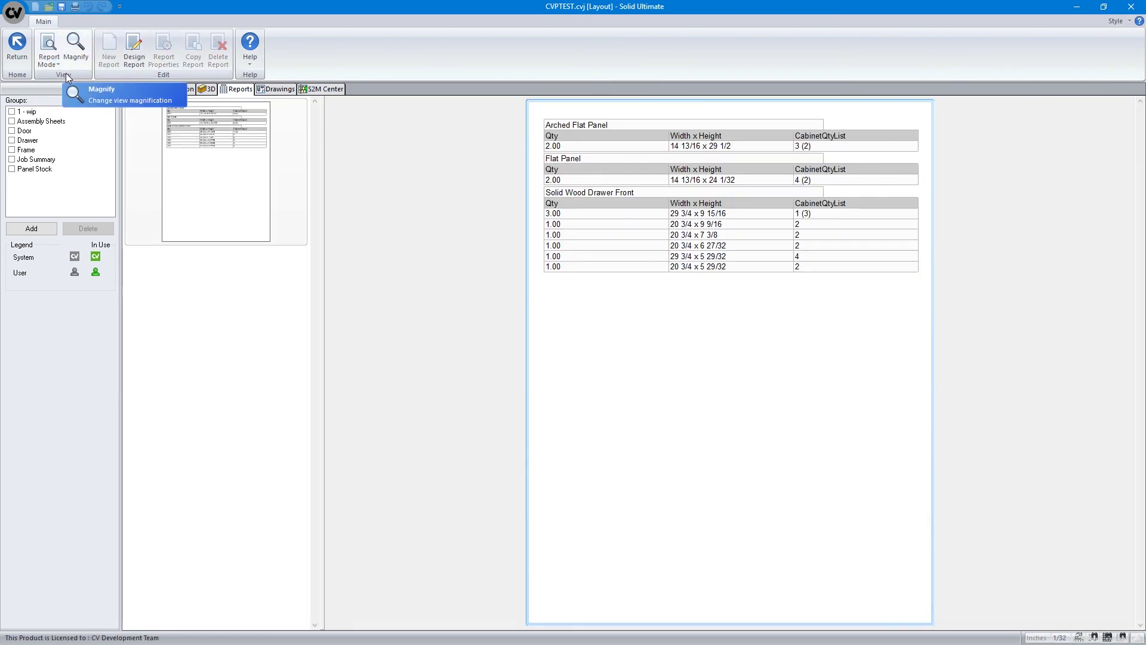
pyautogui.click(11, 111)
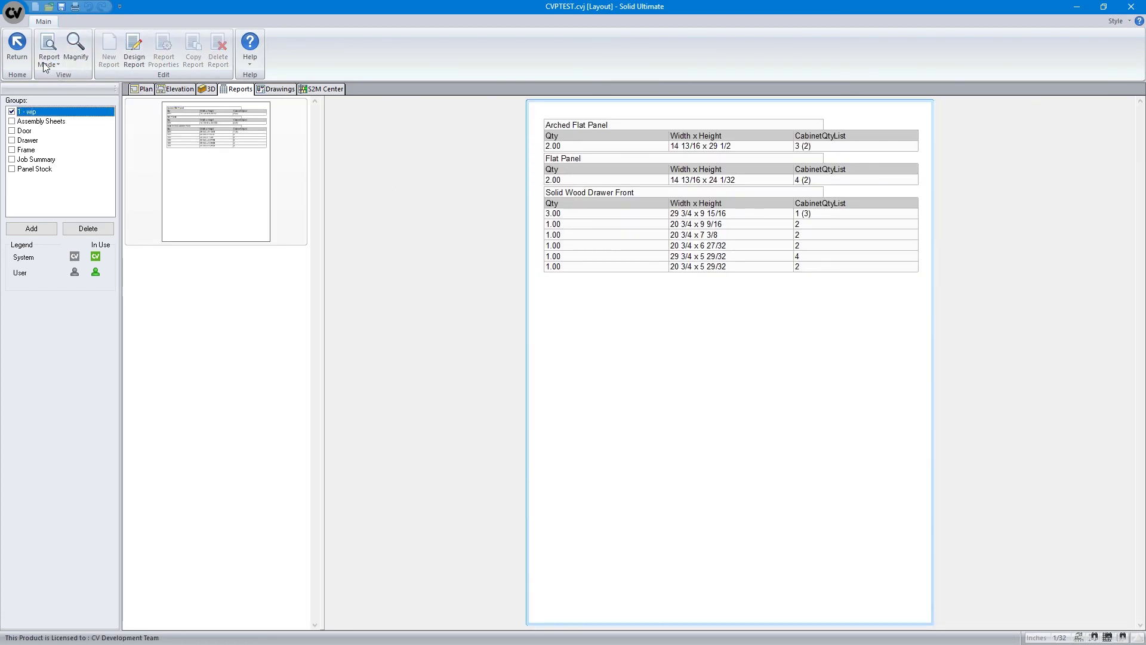
pyautogui.click(25, 59)
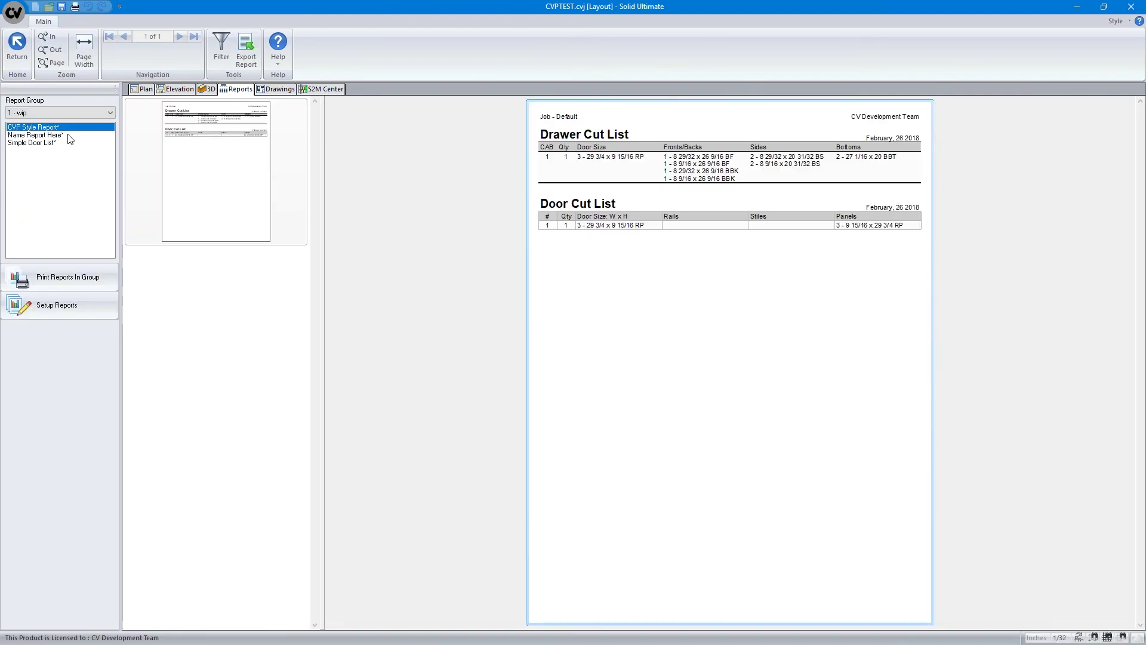
pyautogui.click(48, 143)
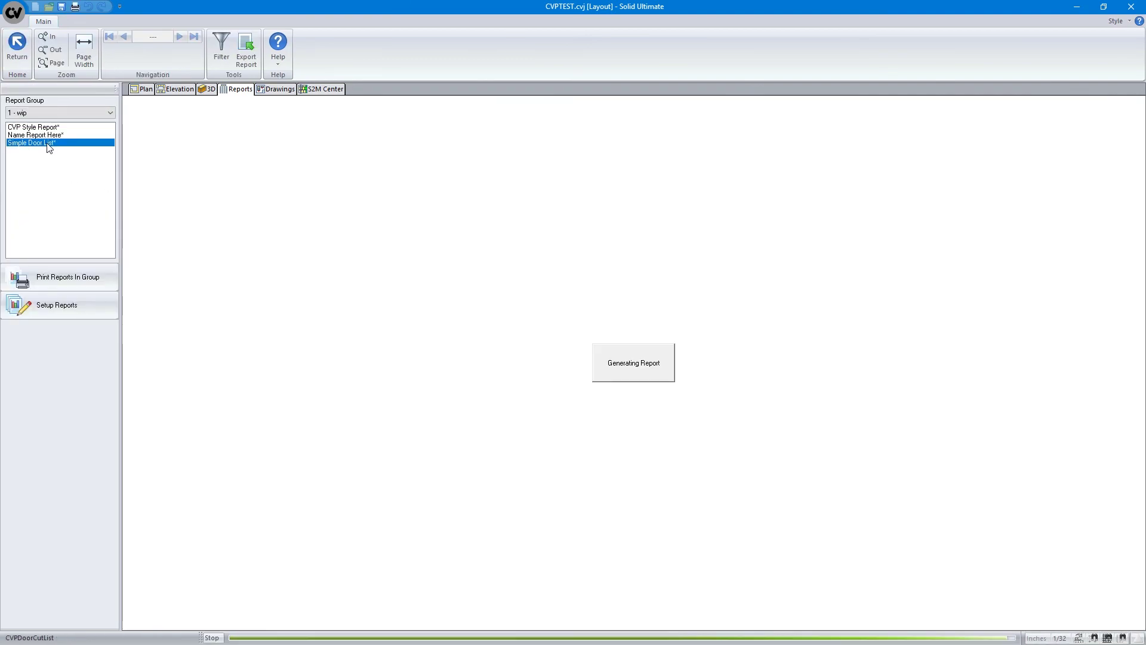
# Filter the Simple Door List report to exclude Std Base (#1), Drawer Stack (#2) and Std Base (#4)
pyautogui.click(226, 64)
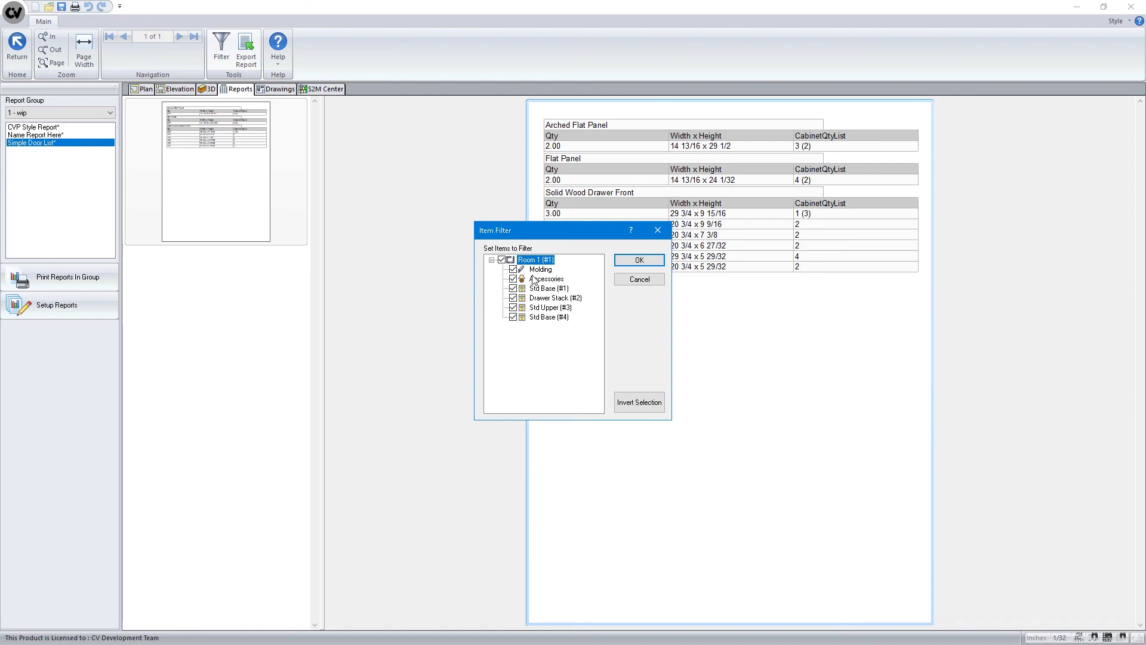
pyautogui.click(513, 298)
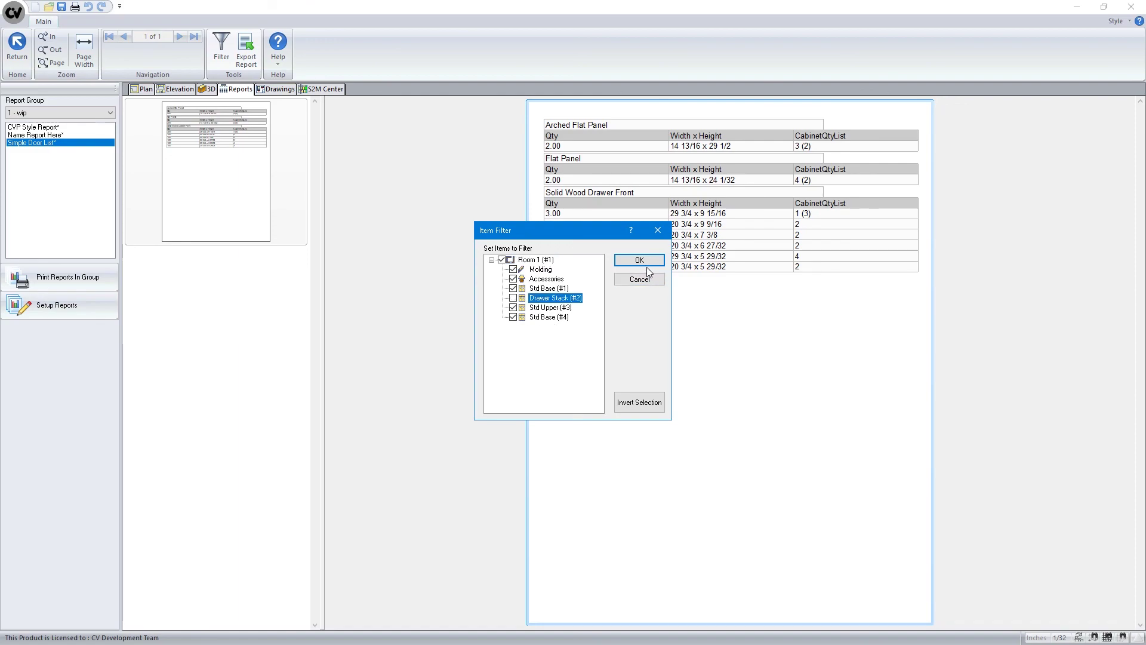
pyautogui.click(513, 288)
pyautogui.click(513, 317)
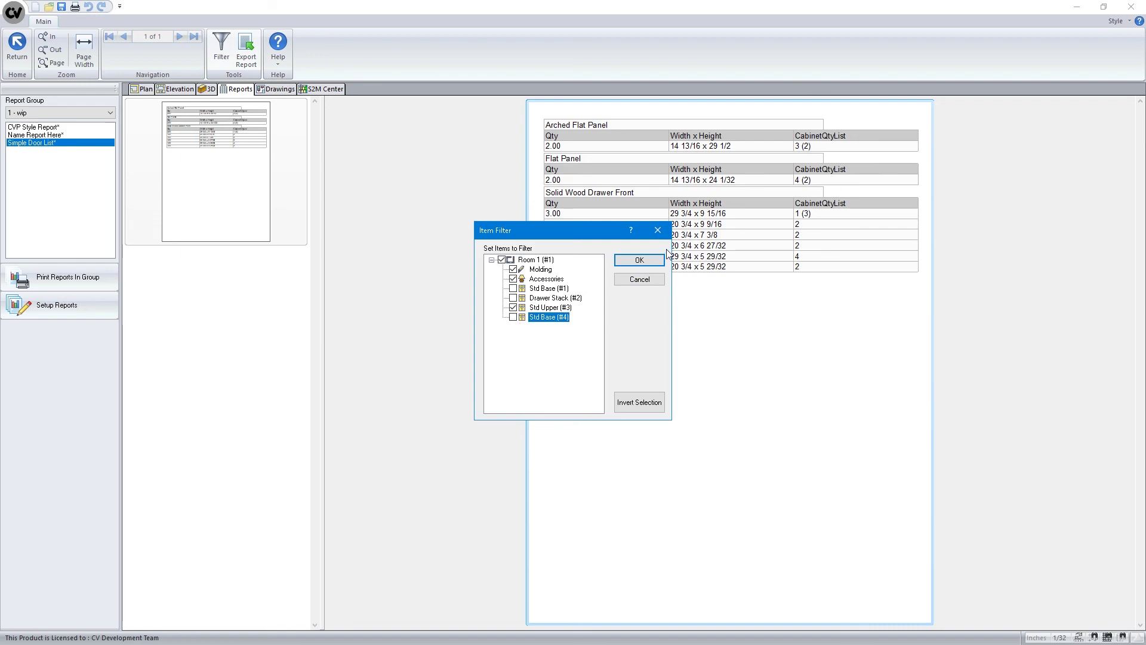
pyautogui.click(659, 260)
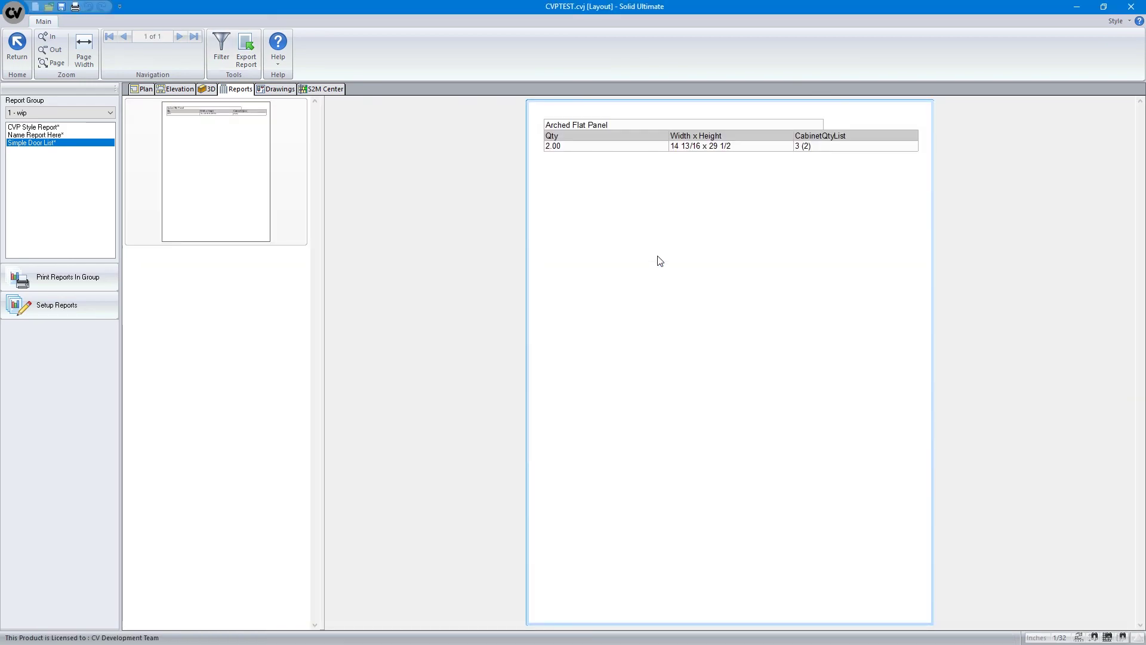